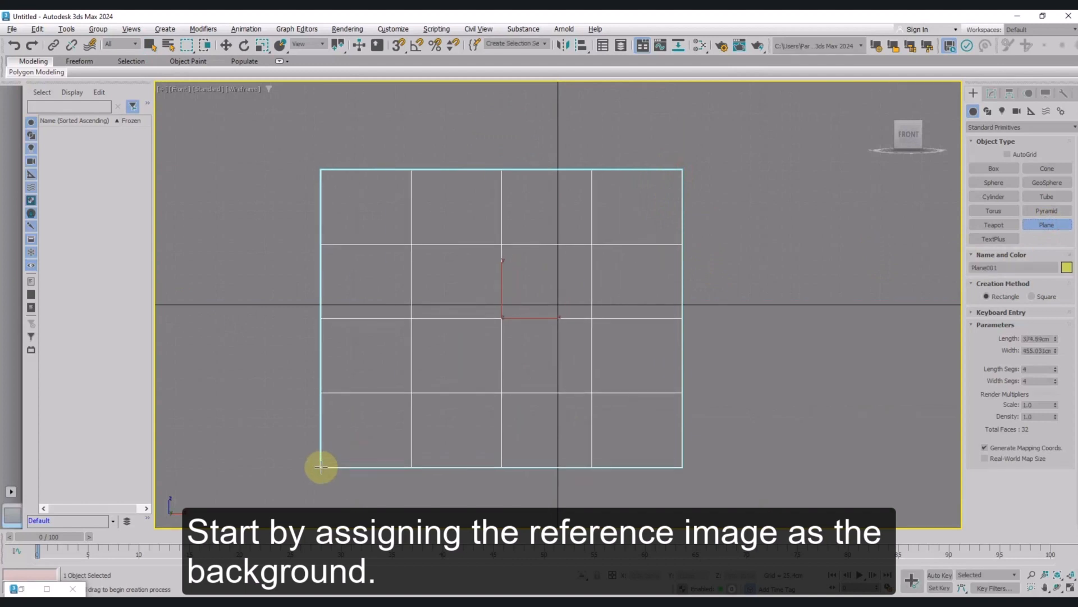
Show the plane shaded with edged faces and set its length and width segments to 1.
{"action": "key", "text": "F3"}
{"action": "right_click", "coordinate": [1055, 369]}
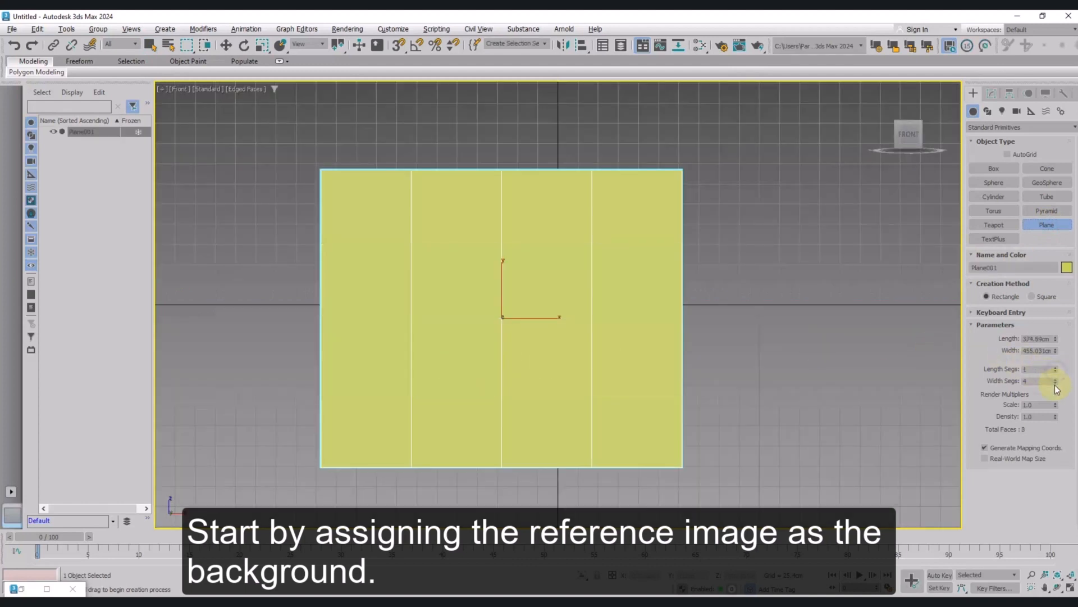
{"action": "right_click", "coordinate": [1055, 380]}
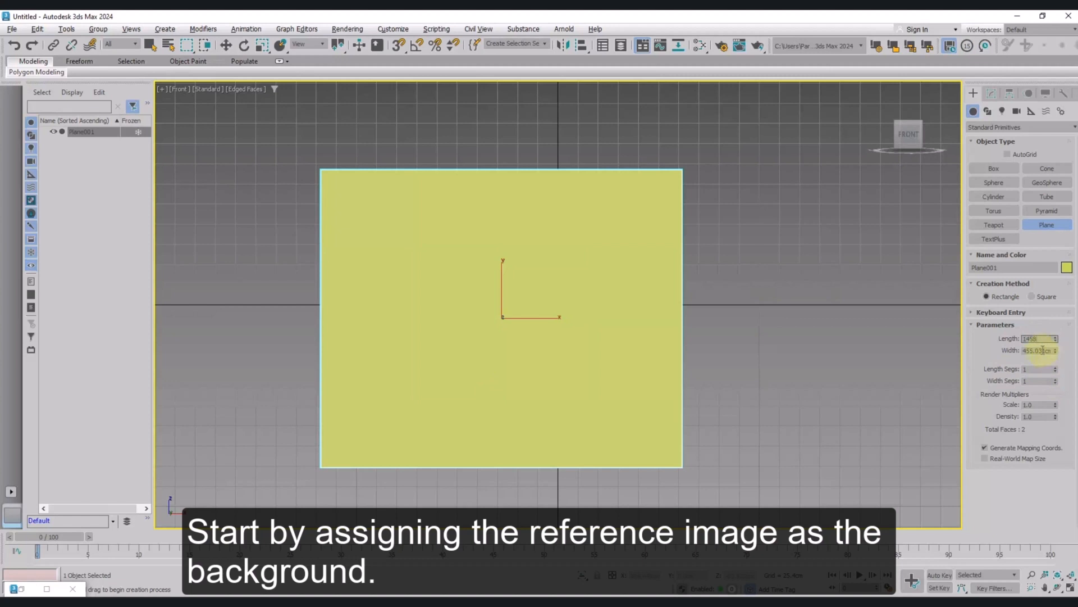
Set the plane's length to 1458 cm and its width to 1830 cm.
{"action": "double_click", "coordinate": [1043, 350]}
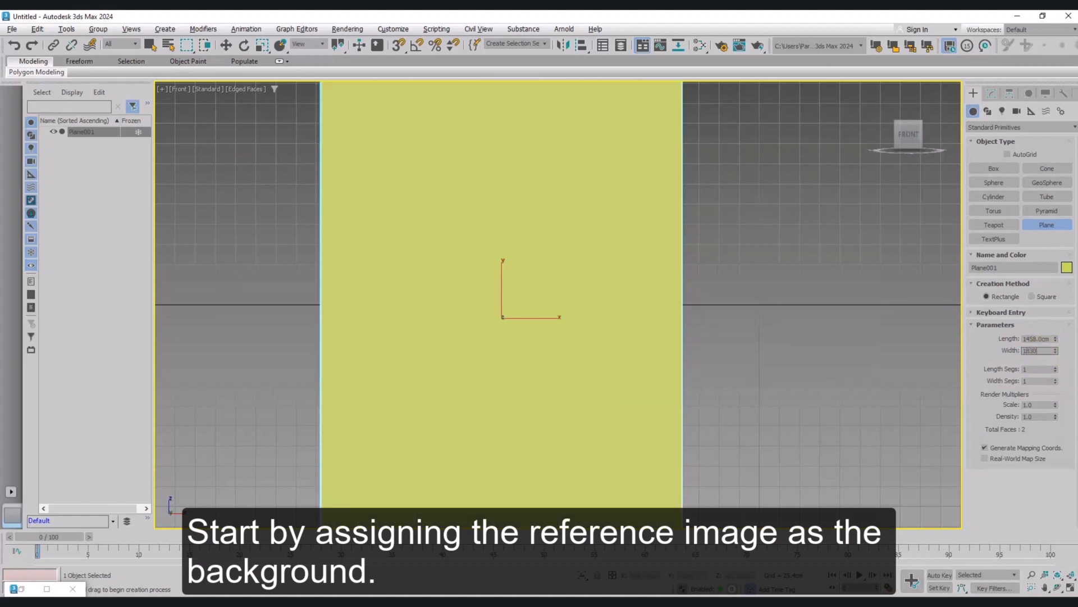
{"action": "type", "text": "1830"}
{"action": "key", "text": "Return"}
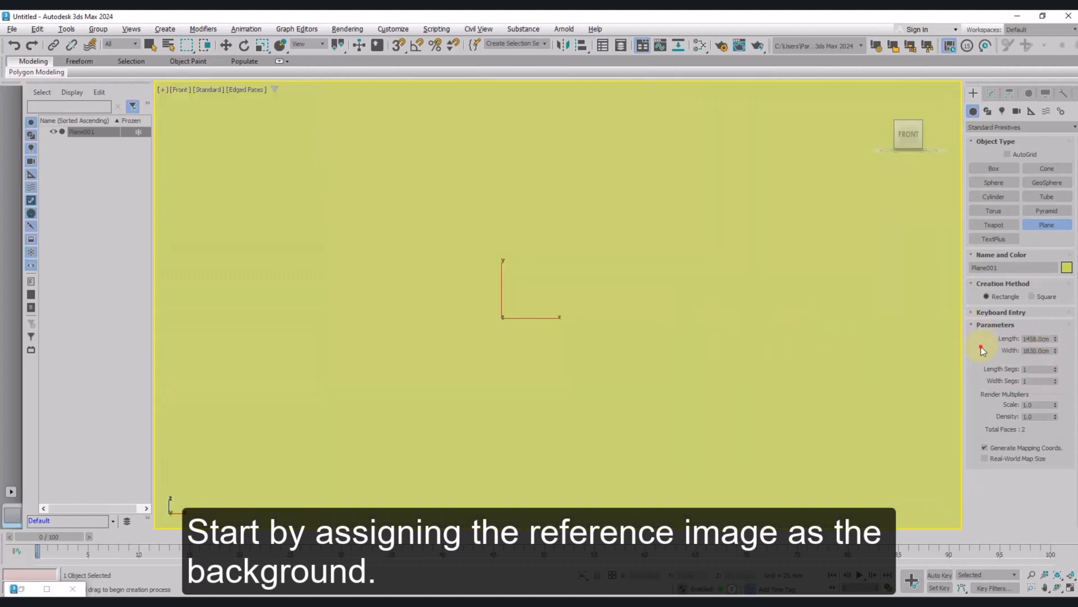
{"action": "scroll", "coordinate": [755, 341], "scroll_direction": "down", "scroll_amount": 5}
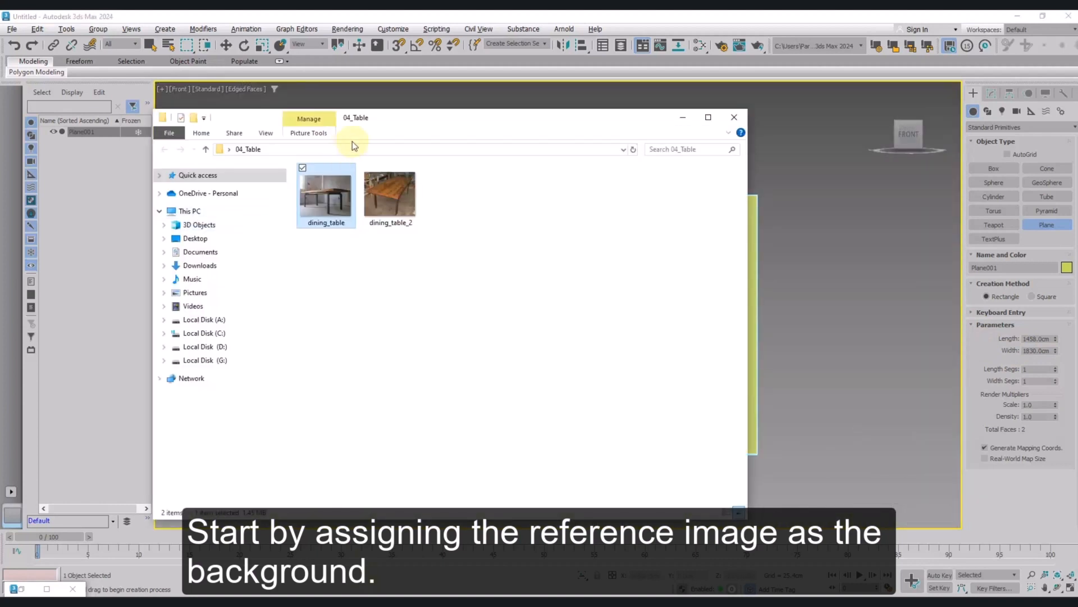
Apply the dining_table image from the 04_Table folder to the plane as the modeling reference.
{"action": "left_click_drag", "start_coordinate": [408, 122], "coordinate": [289, 122]}
{"action": "left_click_drag", "start_coordinate": [207, 197], "coordinate": [701, 263]}
{"action": "left_click", "coordinate": [608, 121]}
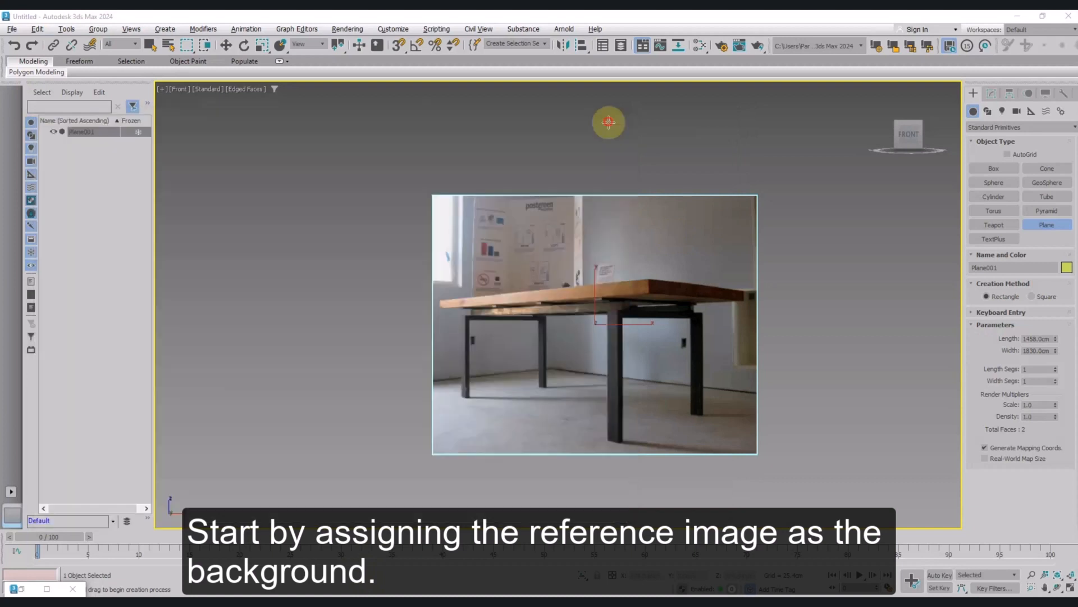
Draw an open three-segment line over the table's front leg: straight up, horizontally across beneath the tabletop, and straight down to floor level.
{"action": "scroll", "coordinate": [612, 329], "scroll_direction": "up", "scroll_amount": 3}
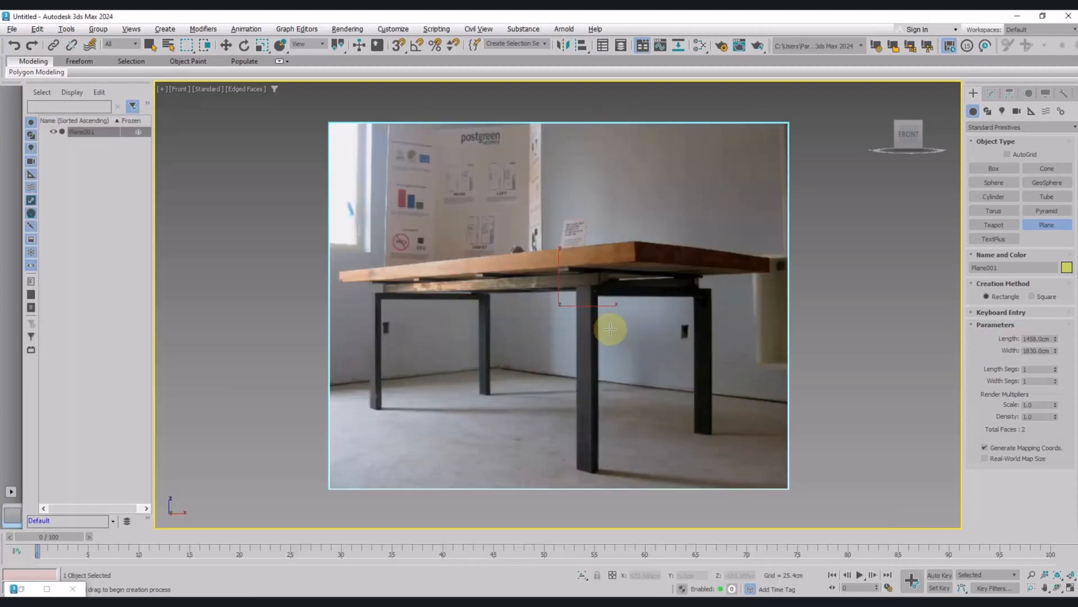
{"action": "mouse_move", "coordinate": [587, 337]}
{"action": "middle_mouse_down"}
{"action": "mouse_move", "coordinate": [568, 327]}
{"action": "mouse_move", "coordinate": [575, 352]}
{"action": "middle_mouse_up"}
{"action": "right_click", "coordinate": [577, 348]}
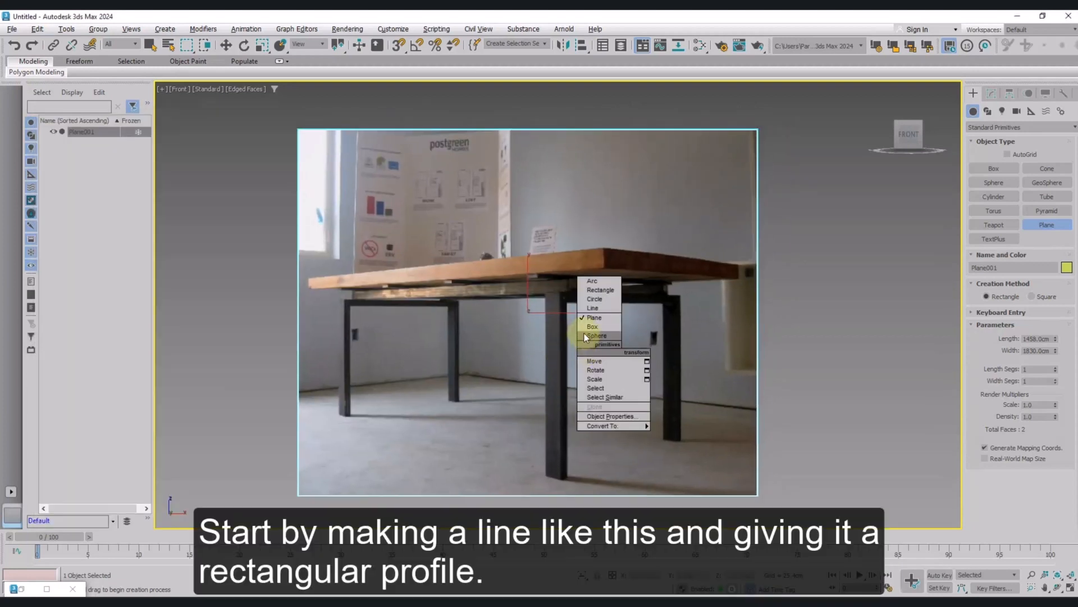
{"action": "left_click", "coordinate": [592, 308]}
{"action": "scroll", "coordinate": [556, 482], "scroll_direction": "up", "scroll_amount": 4}
{"action": "scroll", "coordinate": [554, 485], "scroll_direction": "down", "scroll_amount": 4}
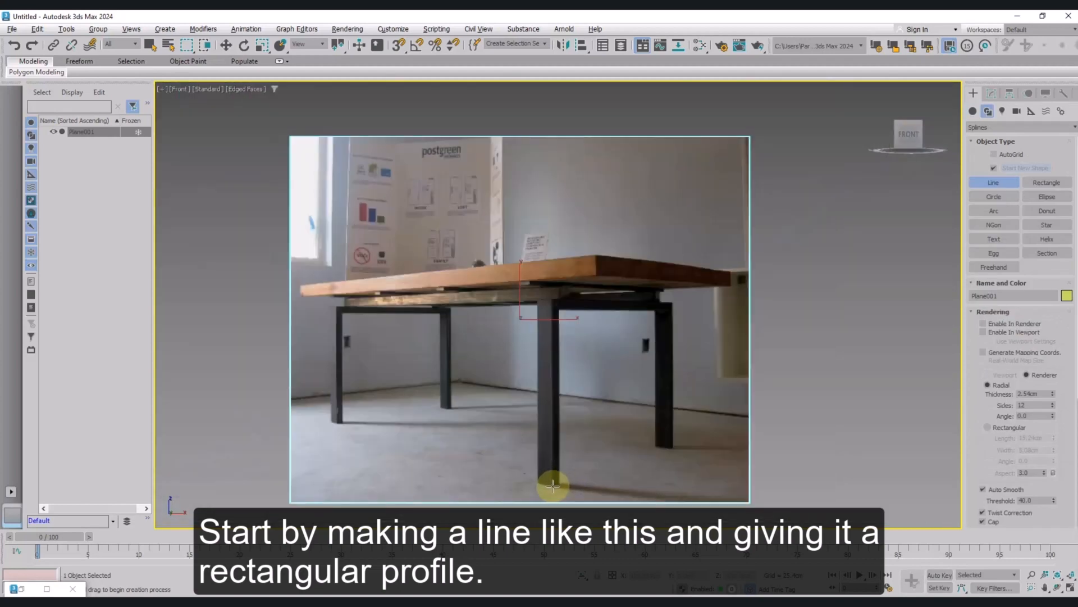
{"action": "scroll", "coordinate": [553, 484], "scroll_direction": "up", "scroll_amount": 2}
{"action": "left_click", "coordinate": [552, 486]}
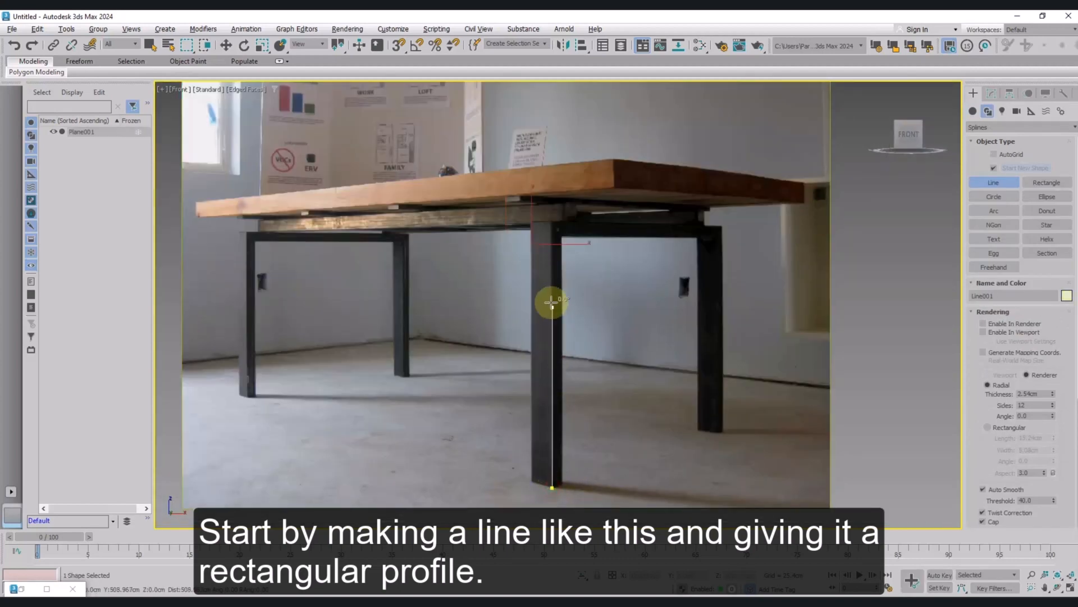
{"action": "left_click", "coordinate": [550, 211]}
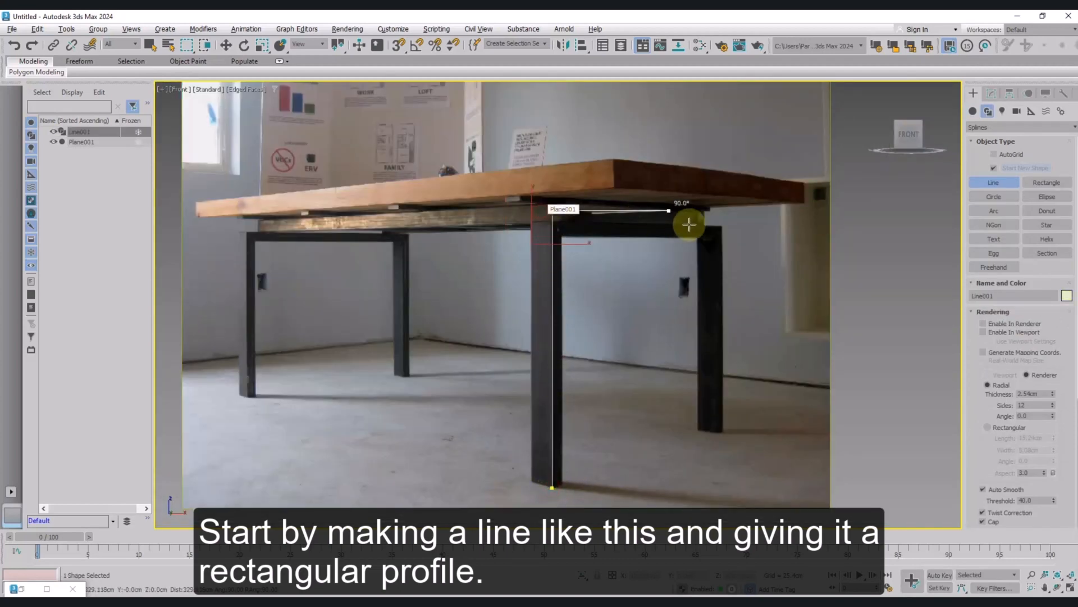
{"action": "left_click", "coordinate": [775, 239]}
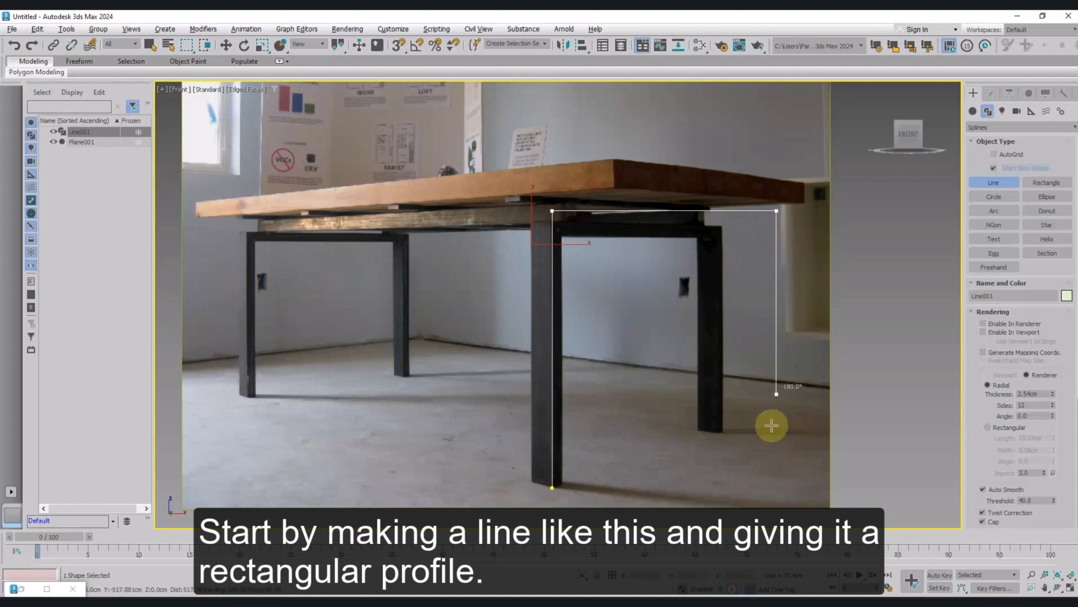
{"action": "left_click", "coordinate": [776, 480]}
{"action": "right_click", "coordinate": [777, 482]}
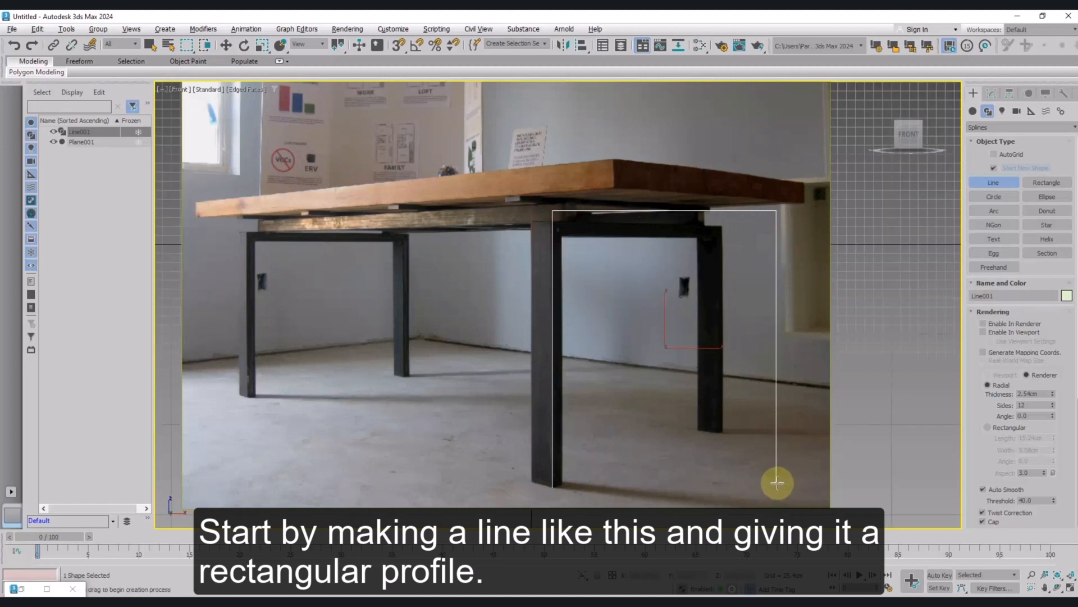
{"action": "middle_click_drag", "start_coordinate": [777, 482], "coordinate": [723, 467]}
{"action": "right_click", "coordinate": [744, 482]}
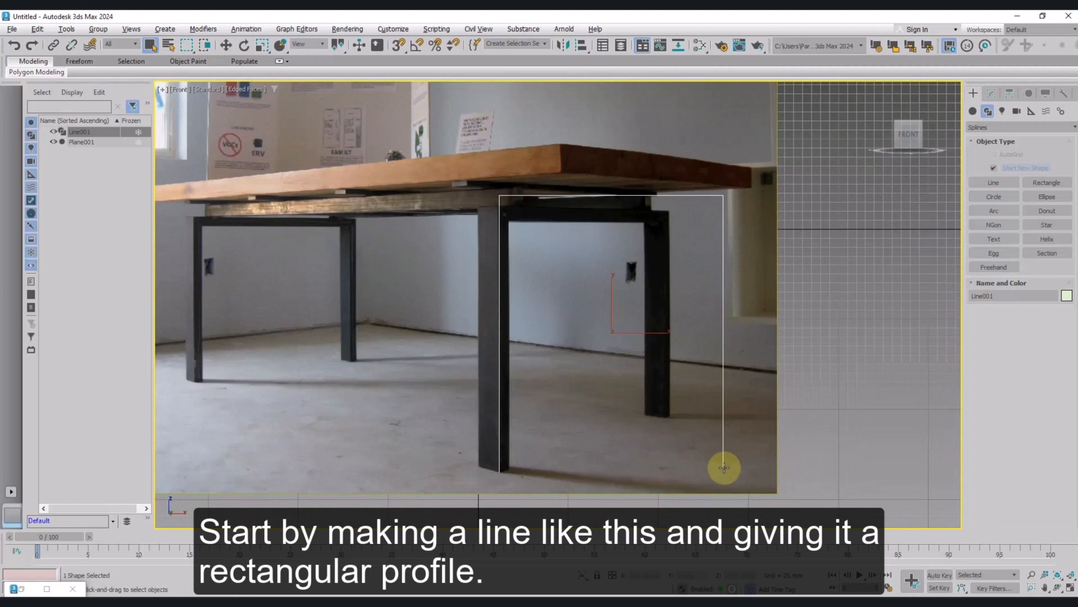
Enable the line in renderer and viewport with a rectangular profile 80 cm long and 50 cm wide.
{"action": "left_click", "coordinate": [991, 94]}
{"action": "left_click", "coordinate": [983, 258]}
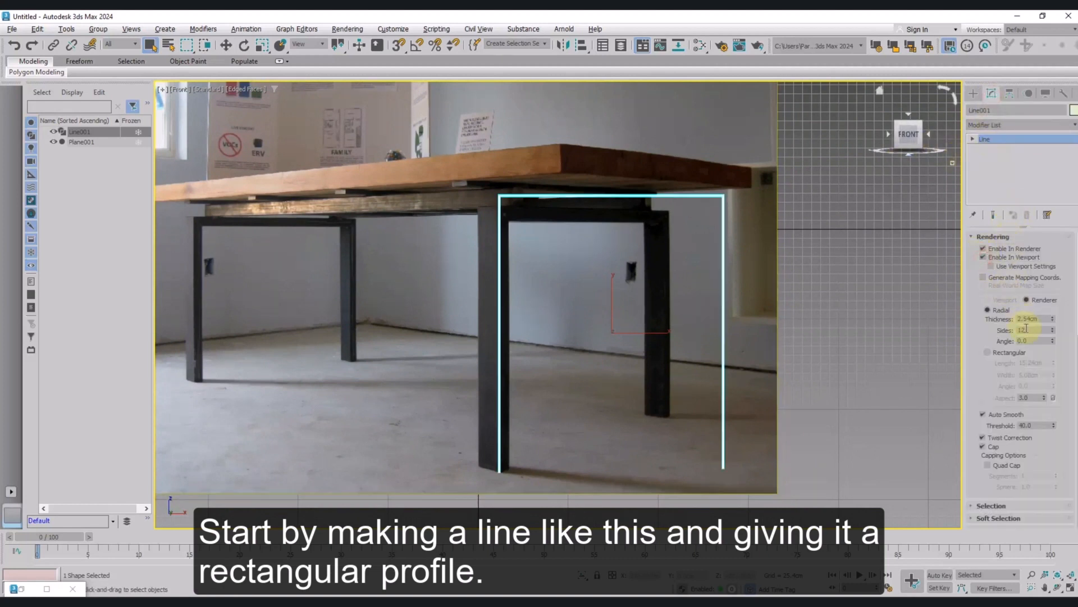
{"action": "left_click", "coordinate": [987, 352]}
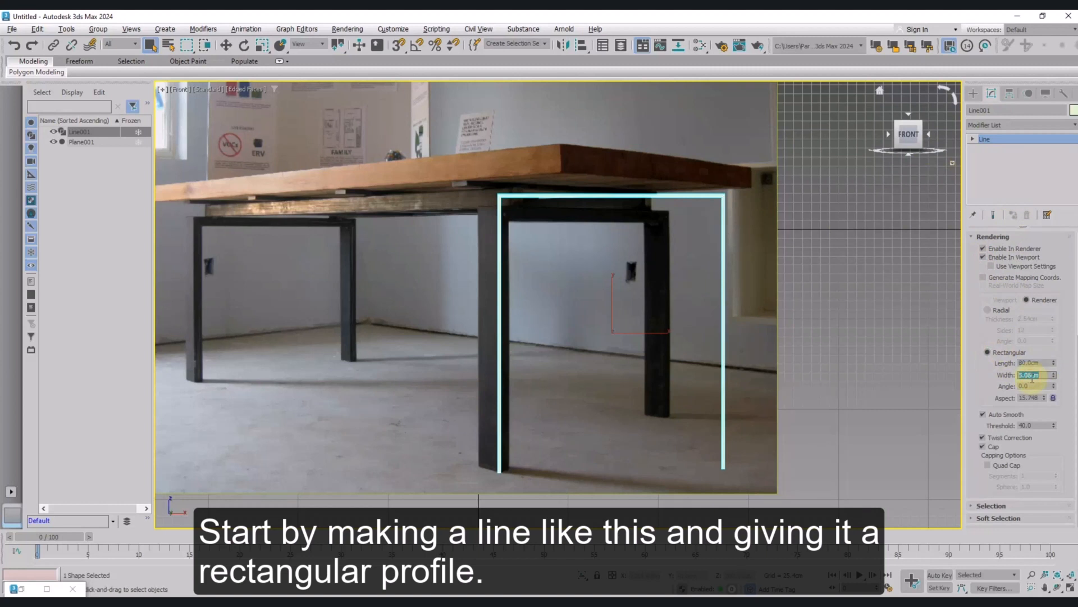
{"action": "type", "text": "50"}
{"action": "key", "text": "Return"}
Switch the line to vertex editing with the Move tool and hide the reference image plane.
{"action": "middle_click_drag", "start_coordinate": [804, 331], "coordinate": [784, 361]}
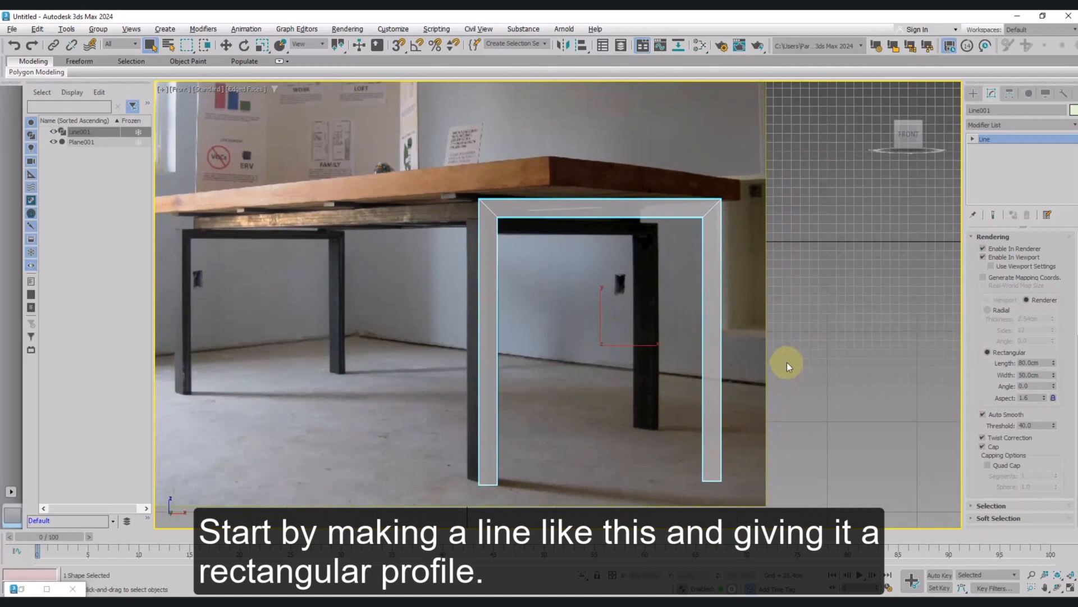
{"action": "key", "text": "w"}
{"action": "scroll", "coordinate": [773, 379], "scroll_direction": "up", "scroll_amount": 3}
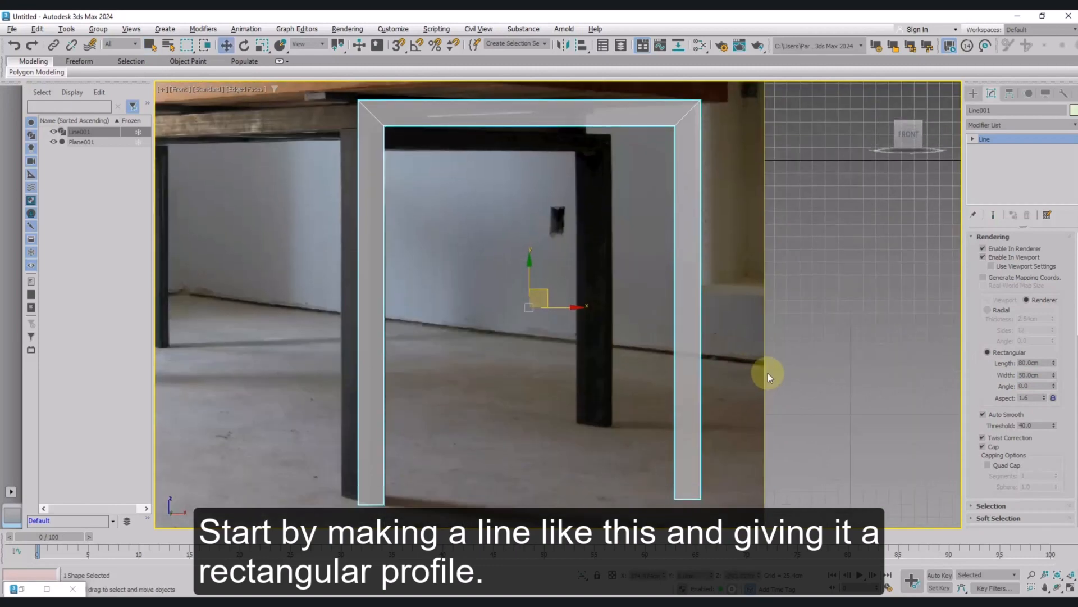
{"action": "scroll", "coordinate": [767, 373], "scroll_direction": "down", "scroll_amount": 4}
{"action": "key", "text": "1"}
{"action": "middle_click_drag", "start_coordinate": [685, 432], "coordinate": [684, 421]}
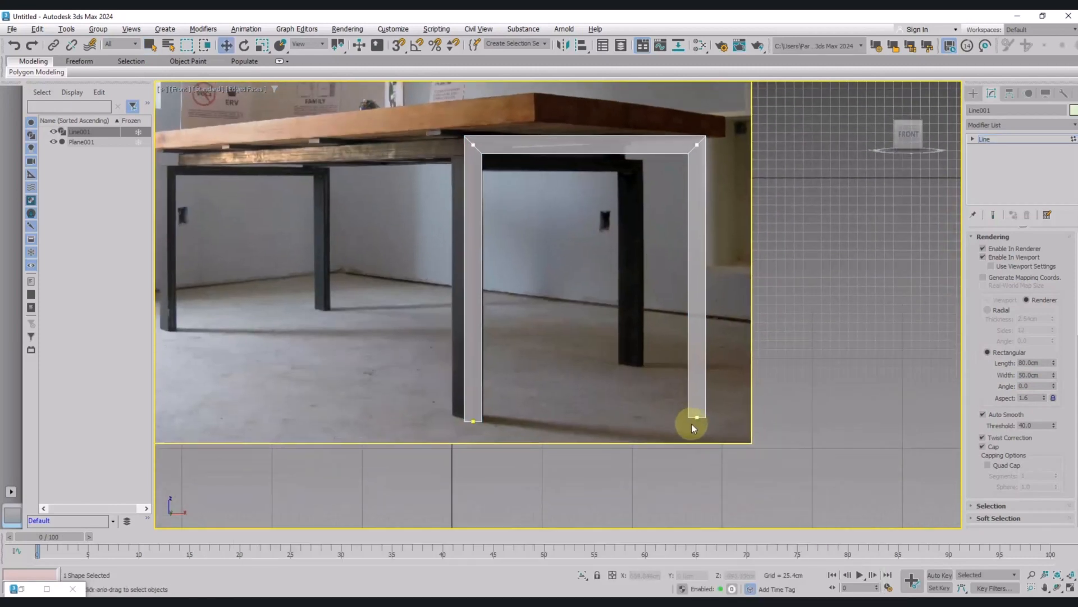
{"action": "left_click", "coordinate": [53, 142]}
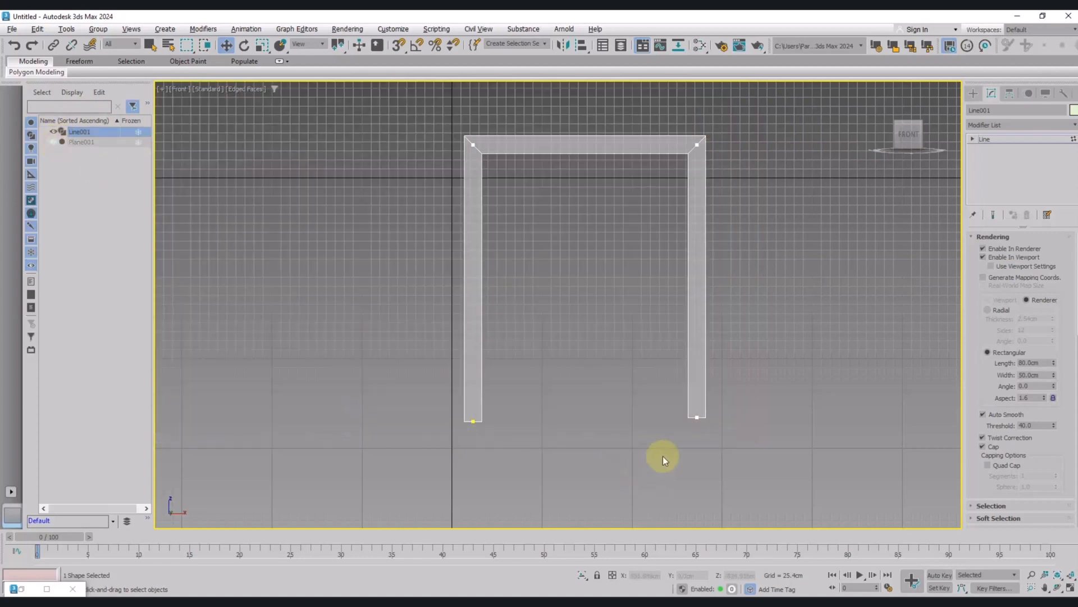
Move the line's two bottom end vertices vertically until both legs end at the same height, and leave vertex editing.
{"action": "left_click_drag", "start_coordinate": [663, 456], "coordinate": [702, 393]}
{"action": "scroll", "coordinate": [693, 411], "scroll_direction": "up", "scroll_amount": 4}
{"action": "scroll", "coordinate": [702, 393], "scroll_direction": "down", "scroll_amount": 4}
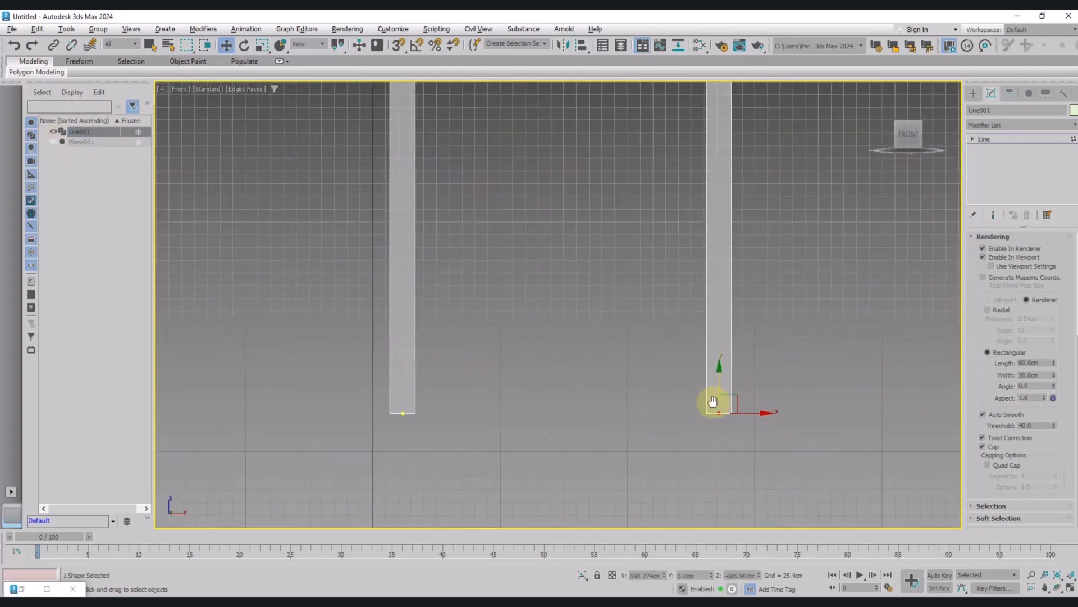
{"action": "scroll", "coordinate": [421, 427], "scroll_direction": "up", "scroll_amount": 5}
{"action": "left_click_drag", "start_coordinate": [387, 418], "coordinate": [387, 412]}
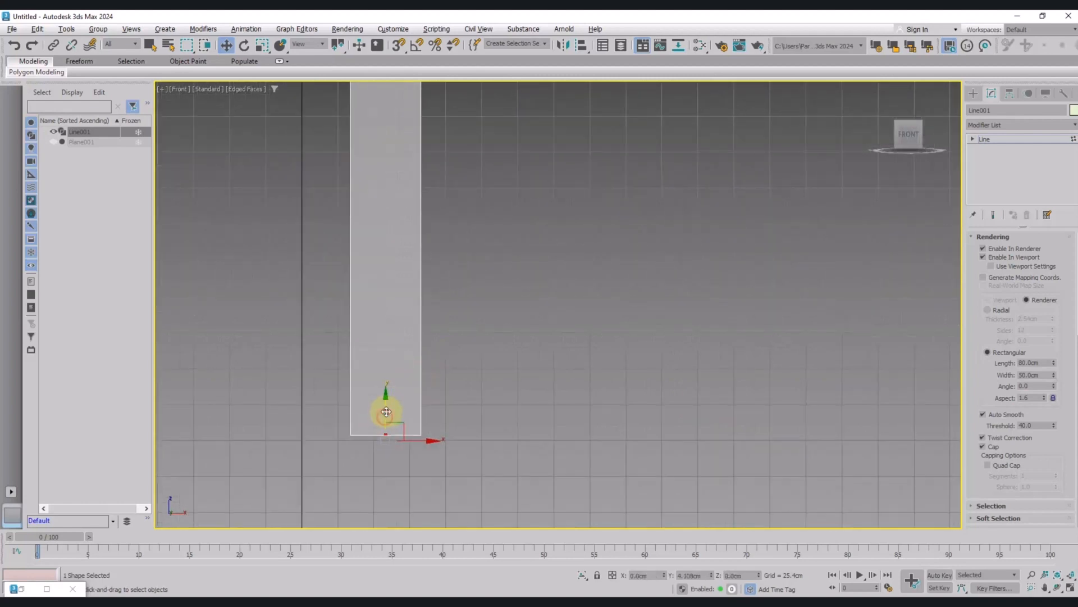
{"action": "scroll", "coordinate": [419, 422], "scroll_direction": "down", "scroll_amount": 3}
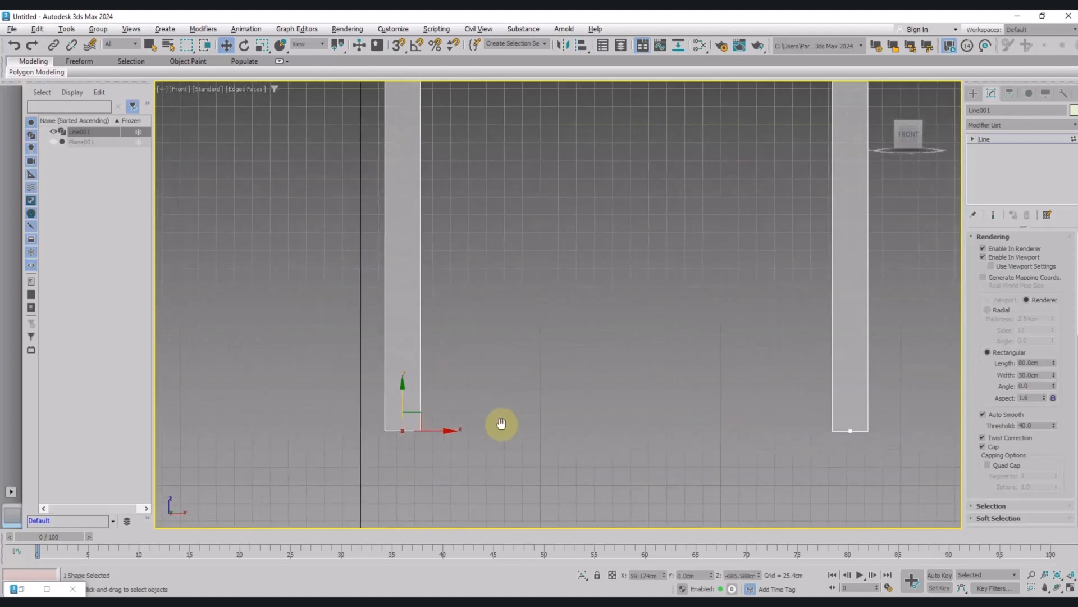
{"action": "scroll", "coordinate": [500, 426], "scroll_direction": "down", "scroll_amount": 4}
{"action": "key", "text": "ctrl+b"}
{"action": "scroll", "coordinate": [540, 428], "scroll_direction": "down", "scroll_amount": 2}
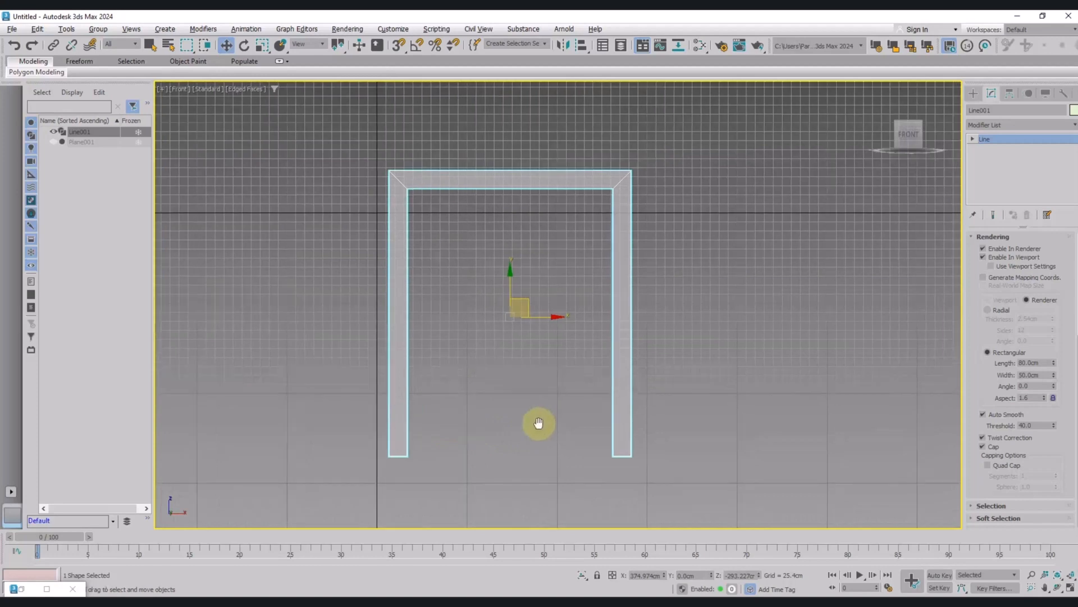
Show the reference image plane to compare the leg frame with the photo, and hide it again.
{"action": "left_click", "coordinate": [54, 142]}
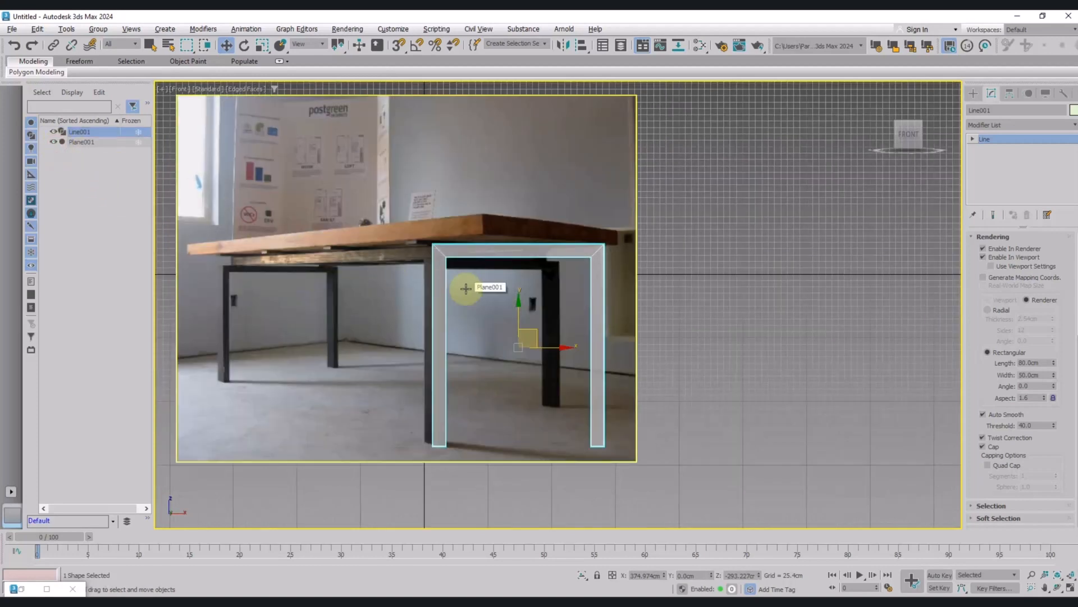
{"action": "scroll", "coordinate": [478, 303], "scroll_direction": "down", "scroll_amount": 5}
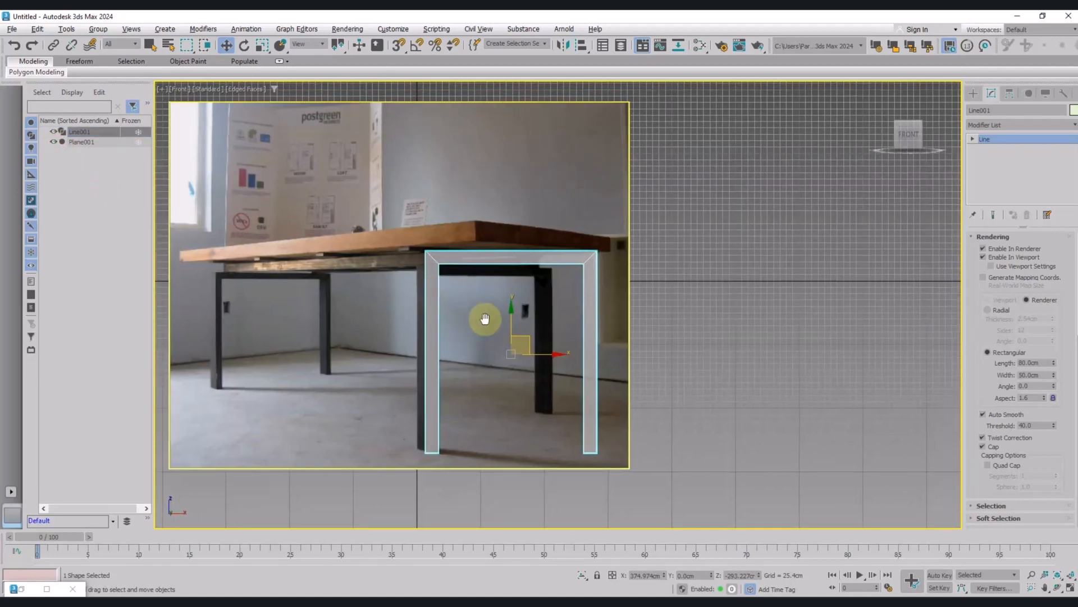
{"action": "left_click", "coordinate": [54, 142]}
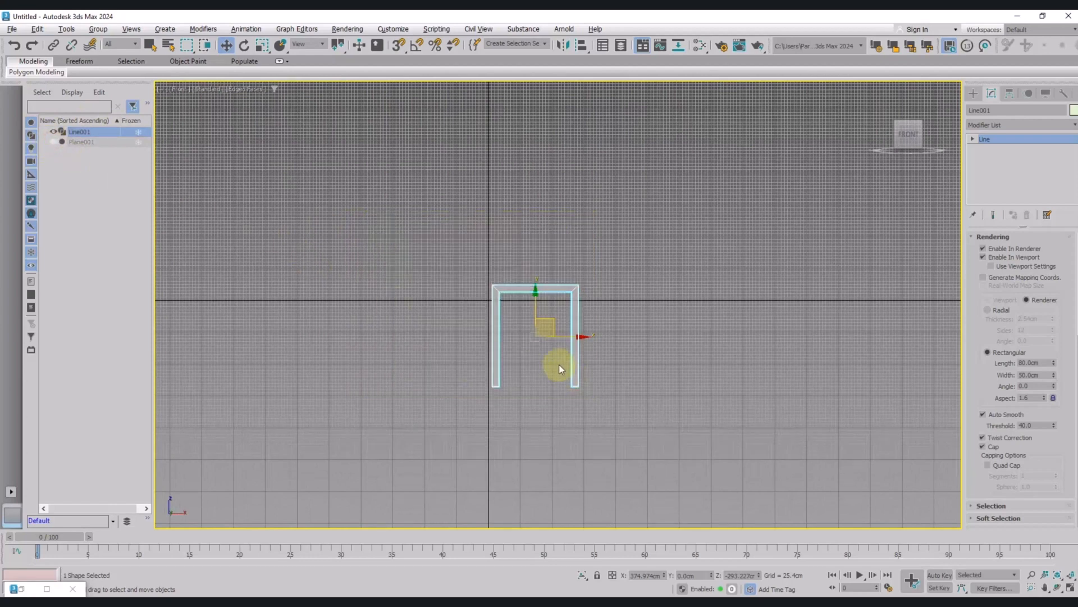
Turn off the grid and view the leg frame at an angle in the perspective view.
{"action": "key", "text": "g"}
{"action": "scroll", "coordinate": [538, 366], "scroll_direction": "up", "scroll_amount": 3}
{"action": "key", "text": "p"}
{"action": "middle_click_drag", "start_coordinate": [538, 366], "coordinate": [444, 209], "text": "alt"}
{"action": "scroll", "coordinate": [483, 247], "scroll_direction": "down", "scroll_amount": 4}
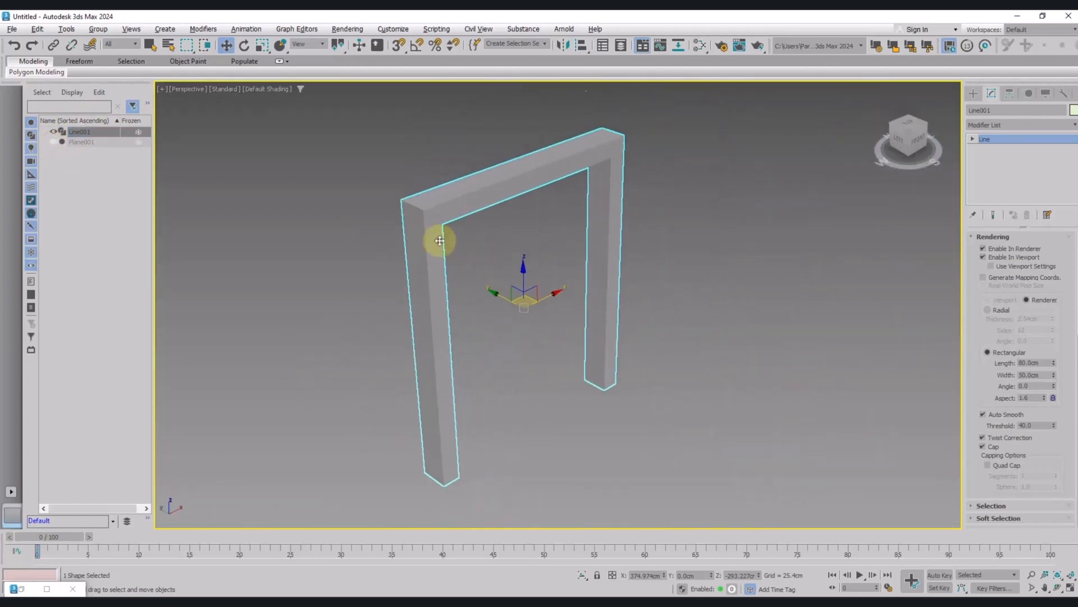
Display edged faces on the leg frame in the perspective viewport.
{"action": "left_click", "coordinate": [272, 89]}
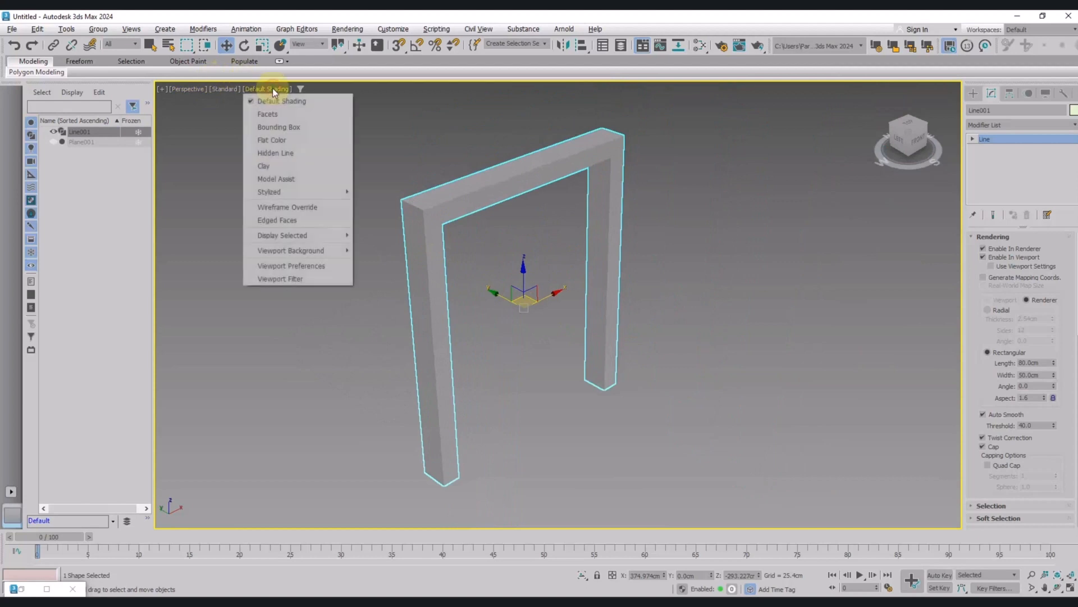
{"action": "left_click", "coordinate": [284, 220]}
{"action": "left_click", "coordinate": [408, 190]}
Convert the leg frame line to an Editable Poly.
{"action": "middle_click_drag", "start_coordinate": [407, 189], "coordinate": [455, 219], "text": "alt"}
{"action": "left_click_drag", "start_coordinate": [456, 219], "coordinate": [450, 234]}
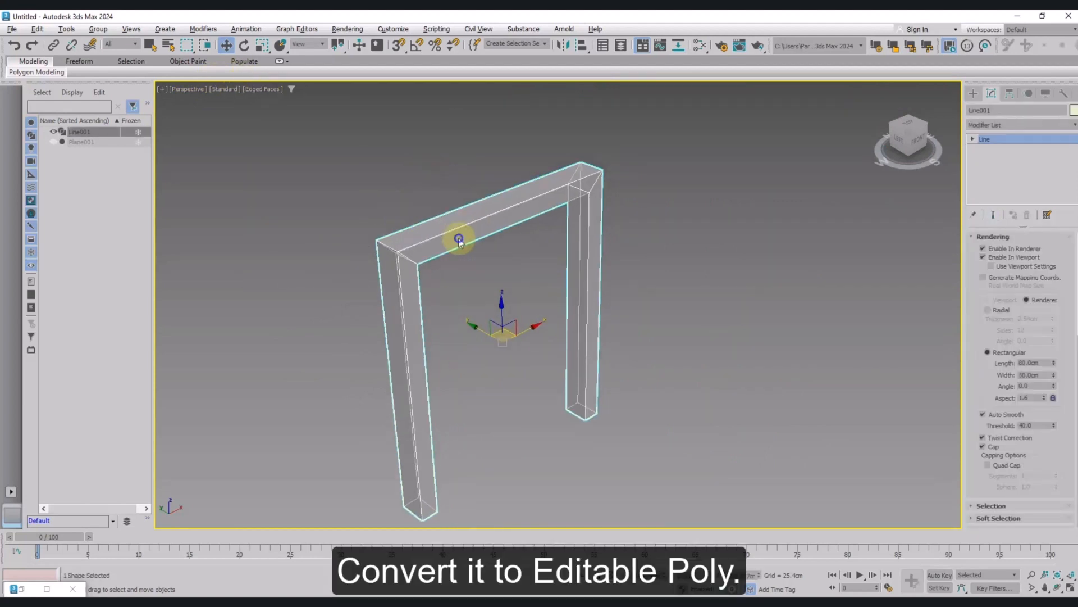
{"action": "right_click", "coordinate": [455, 234]}
{"action": "mouse_move", "coordinate": [517, 386]}
{"action": "left_click", "coordinate": [550, 404]}
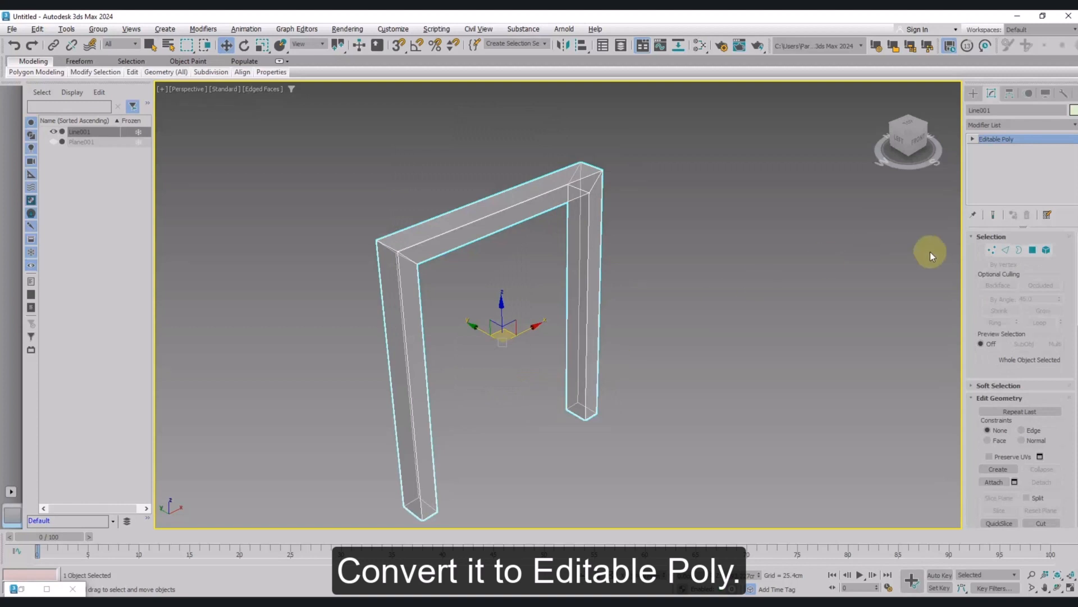
Select the four lengthwise edges of the frame's top beam and extend the selection to their full loops.
{"action": "key", "text": "2"}
{"action": "left_click_drag", "start_coordinate": [521, 142], "coordinate": [500, 307]}
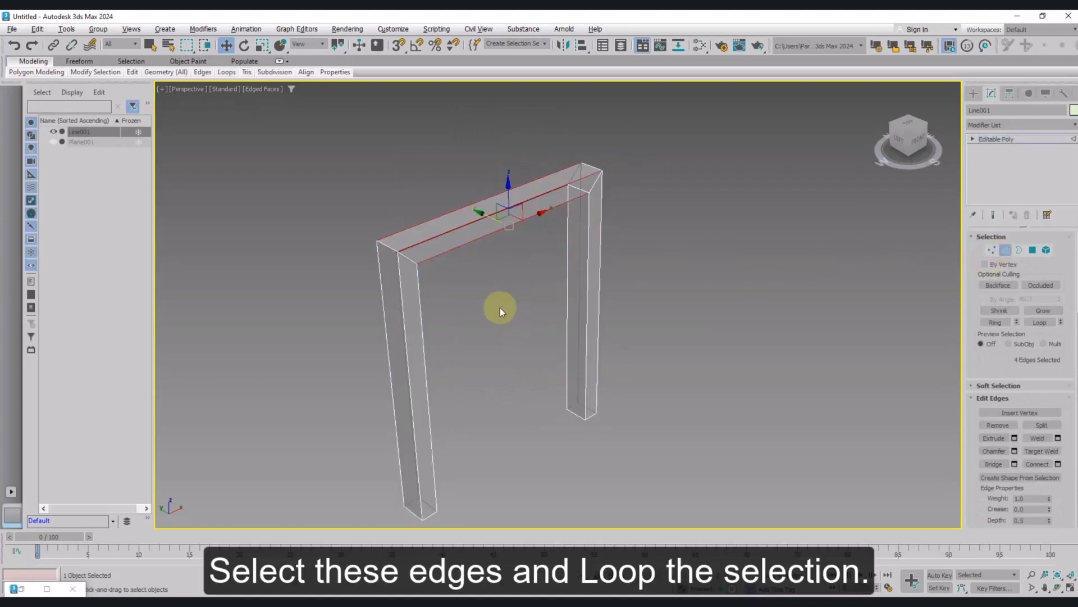
{"action": "left_click", "coordinate": [1039, 323]}
Chamfer the selected lengthwise edge loops by 4 cm with multiple segments to round the leg frame, then clear the edge selection.
{"action": "right_click", "coordinate": [482, 244]}
{"action": "left_click", "coordinate": [430, 306]}
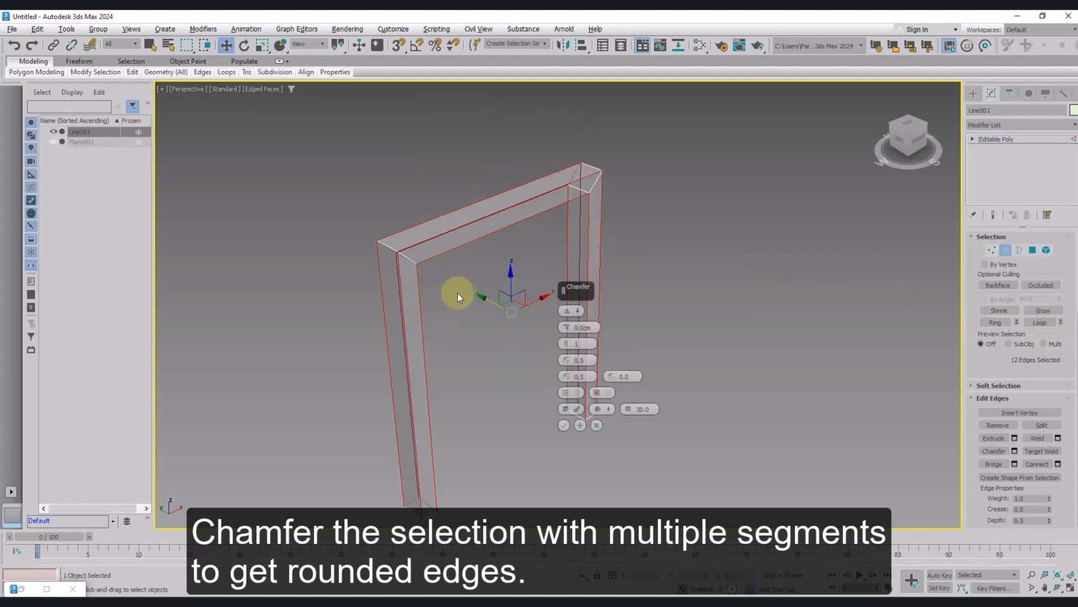
{"action": "scroll", "coordinate": [477, 287], "scroll_direction": "up", "scroll_amount": 10}
{"action": "middle_click_drag", "start_coordinate": [478, 288], "coordinate": [457, 308]}
{"action": "left_click_drag", "start_coordinate": [564, 329], "coordinate": [585, 328]}
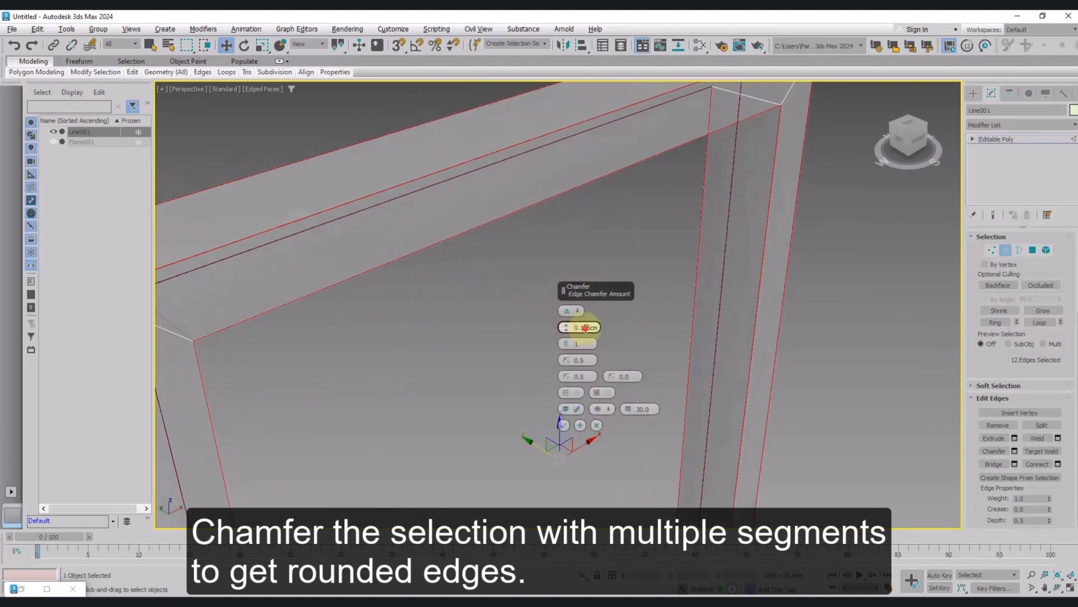
{"action": "key", "text": "Return"}
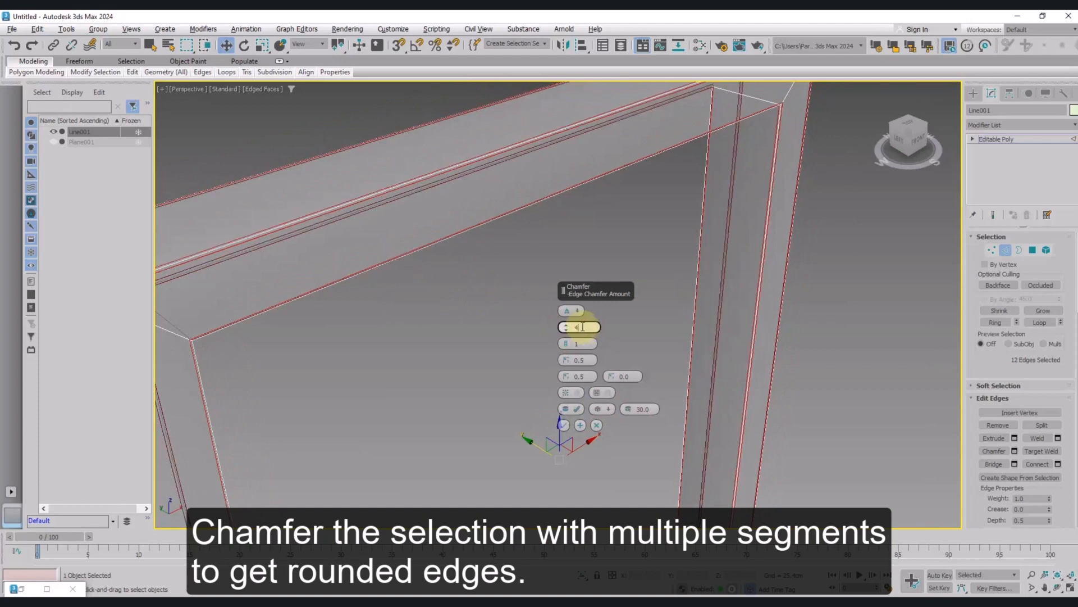
{"action": "type", "text": "4"}
{"action": "key", "text": "Return"}
{"action": "left_click_drag", "start_coordinate": [566, 343], "coordinate": [567, 341]}
{"action": "left_click", "coordinate": [564, 425]}
{"action": "scroll", "coordinate": [528, 409], "scroll_direction": "down", "scroll_amount": 5}
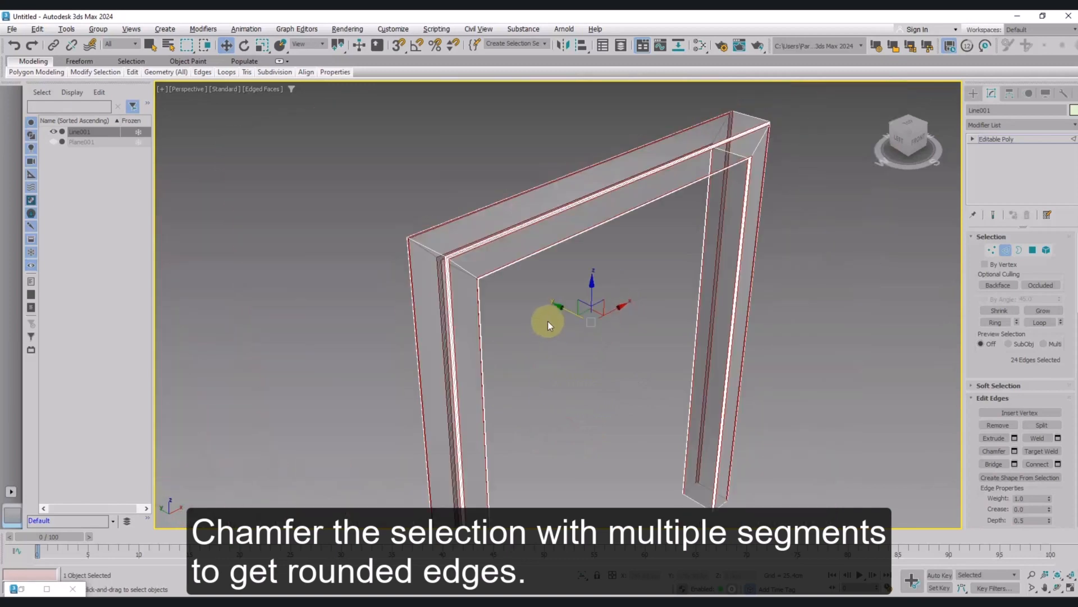
{"action": "middle_click_drag", "start_coordinate": [548, 321], "coordinate": [504, 313], "text": "alt"}
{"action": "left_click", "coordinate": [505, 282]}
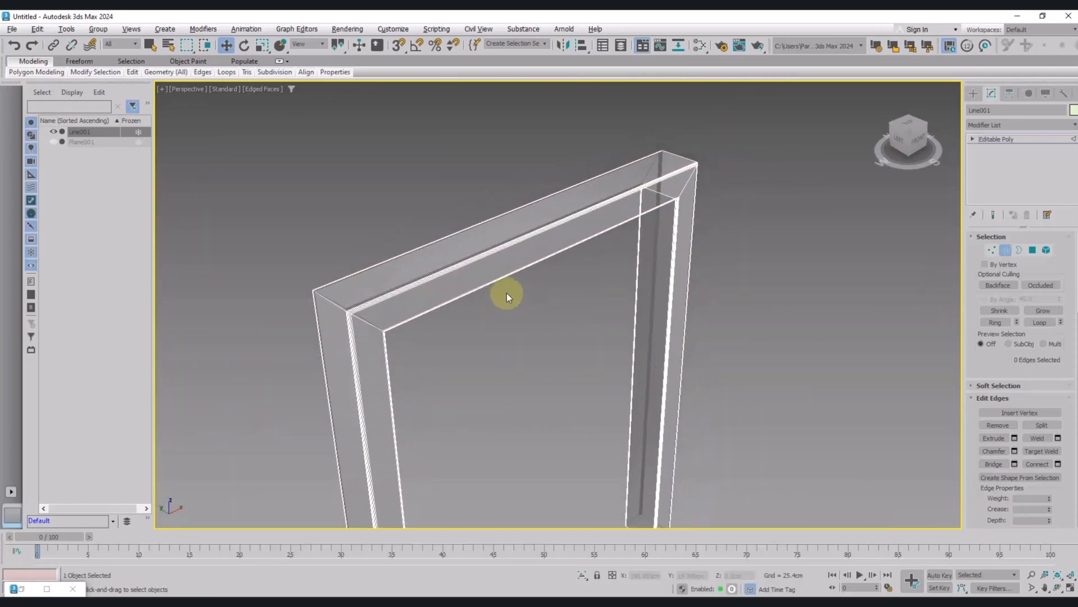
Leave edge editing and add a Smooth modifier to the leg frame with Auto Smooth on and a threshold of 40.
{"action": "left_click", "coordinate": [1005, 249]}
{"action": "mouse_move", "coordinate": [480, 335]}
{"action": "middle_mouse_down", "text": "alt"}
{"action": "mouse_move", "coordinate": [427, 334]}
{"action": "mouse_move", "coordinate": [356, 303]}
{"action": "mouse_move", "coordinate": [476, 337]}
{"action": "middle_mouse_up", "text": "alt"}
{"action": "left_click", "coordinate": [995, 125]}
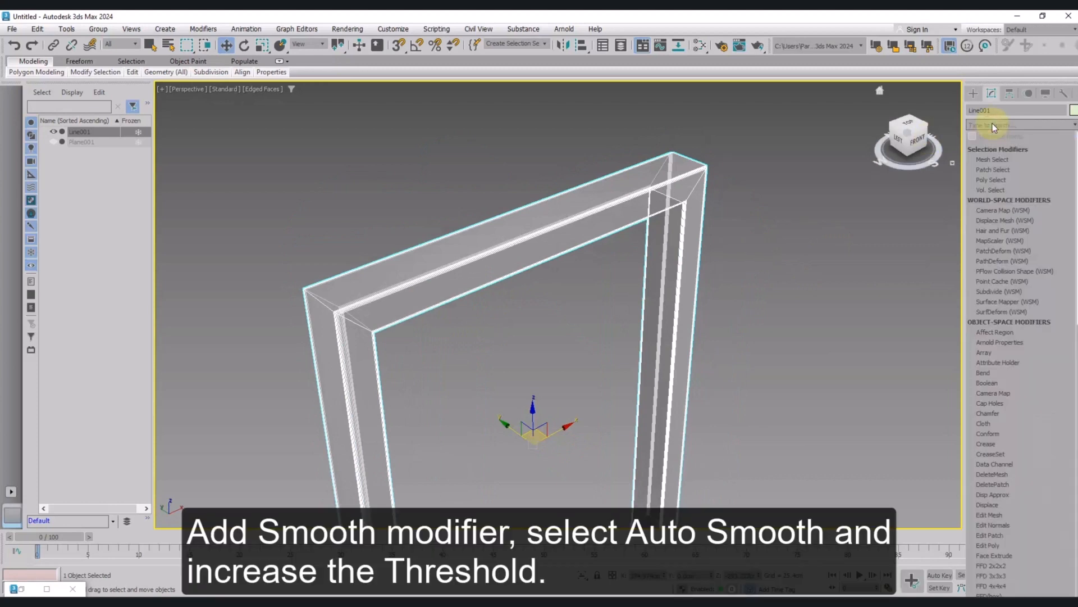
{"action": "type", "text": "smo"}
{"action": "left_click", "coordinate": [997, 149]}
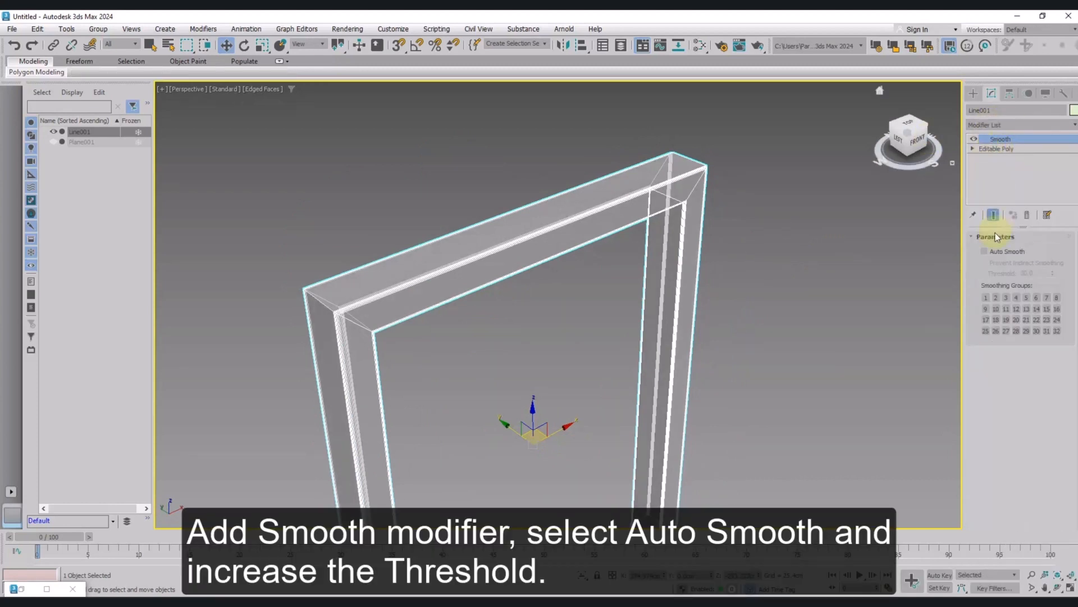
{"action": "left_click", "coordinate": [984, 252]}
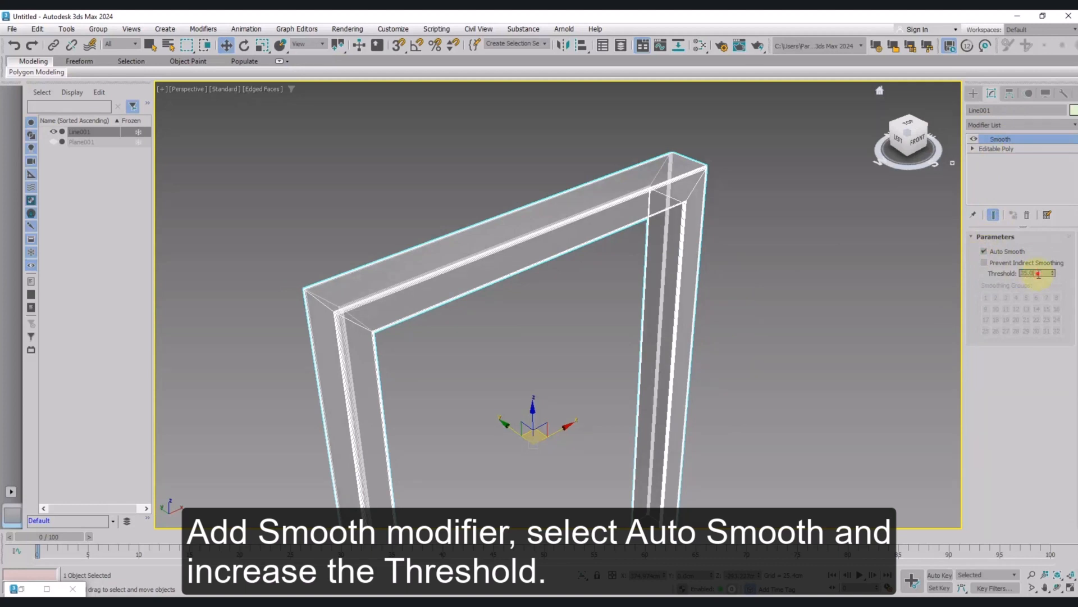
{"action": "left_click", "coordinate": [743, 267]}
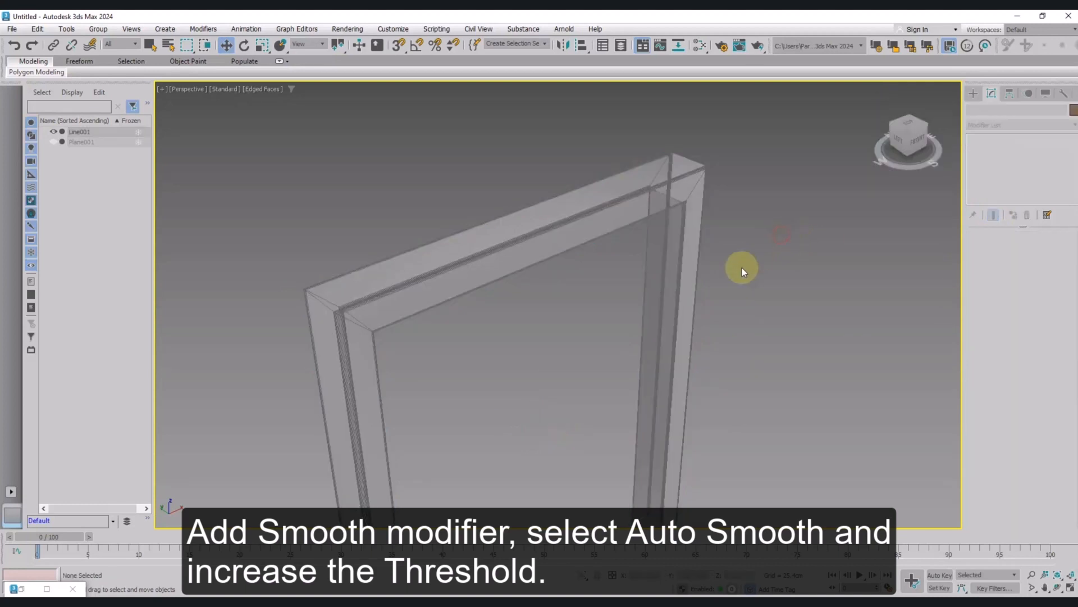
Examine the smoothed leg frame's rounded edges and corner shading from several angles and distances.
{"action": "middle_click_drag", "start_coordinate": [742, 267], "coordinate": [688, 230], "text": "alt"}
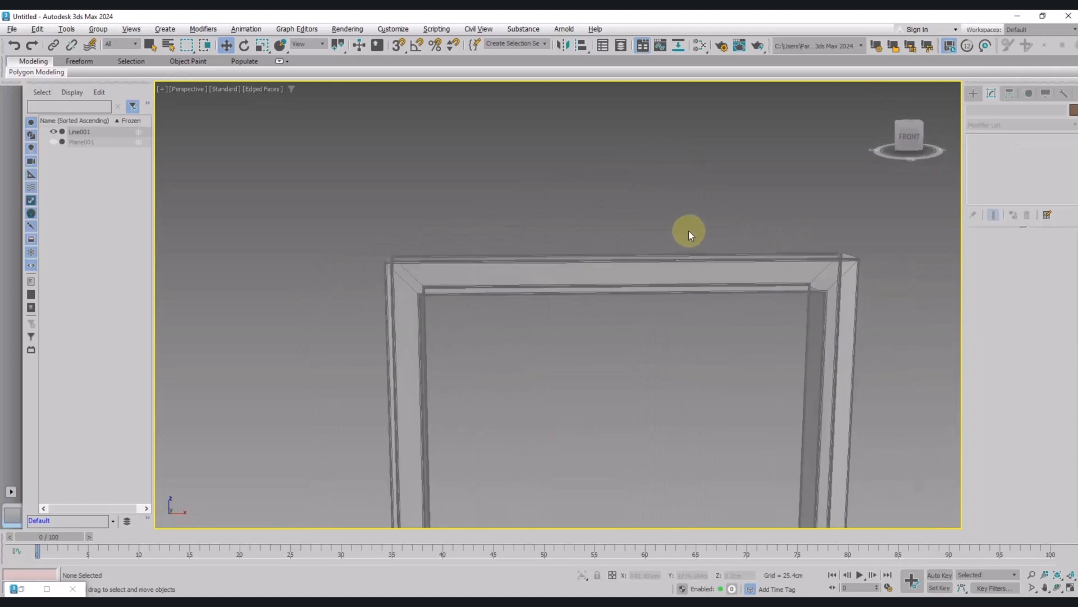
{"action": "left_click", "coordinate": [610, 280]}
{"action": "left_click", "coordinate": [487, 322]}
{"action": "middle_click_drag", "start_coordinate": [488, 322], "coordinate": [505, 149], "text": "alt"}
{"action": "scroll", "coordinate": [505, 150], "scroll_direction": "up", "scroll_amount": 5}
{"action": "middle_click_drag", "start_coordinate": [500, 205], "coordinate": [470, 355]}
{"action": "scroll", "coordinate": [431, 365], "scroll_direction": "down", "scroll_amount": 4}
{"action": "scroll", "coordinate": [467, 356], "scroll_direction": "down", "scroll_amount": 4}
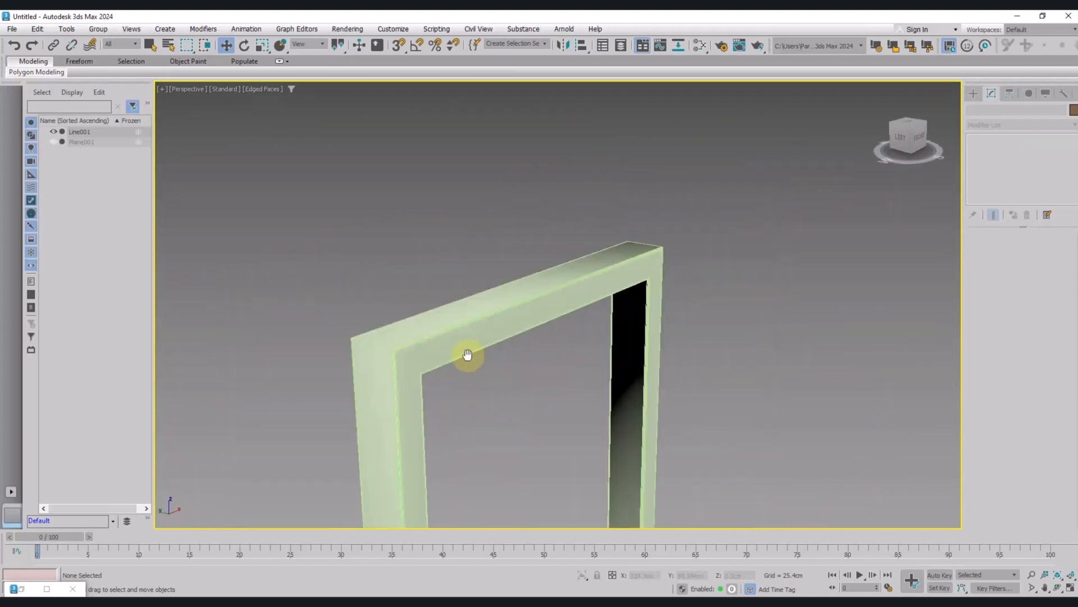
{"action": "left_click", "coordinate": [459, 347]}
{"action": "scroll", "coordinate": [458, 350], "scroll_direction": "down", "scroll_amount": 3}
{"action": "scroll", "coordinate": [463, 315], "scroll_direction": "down", "scroll_amount": 3}
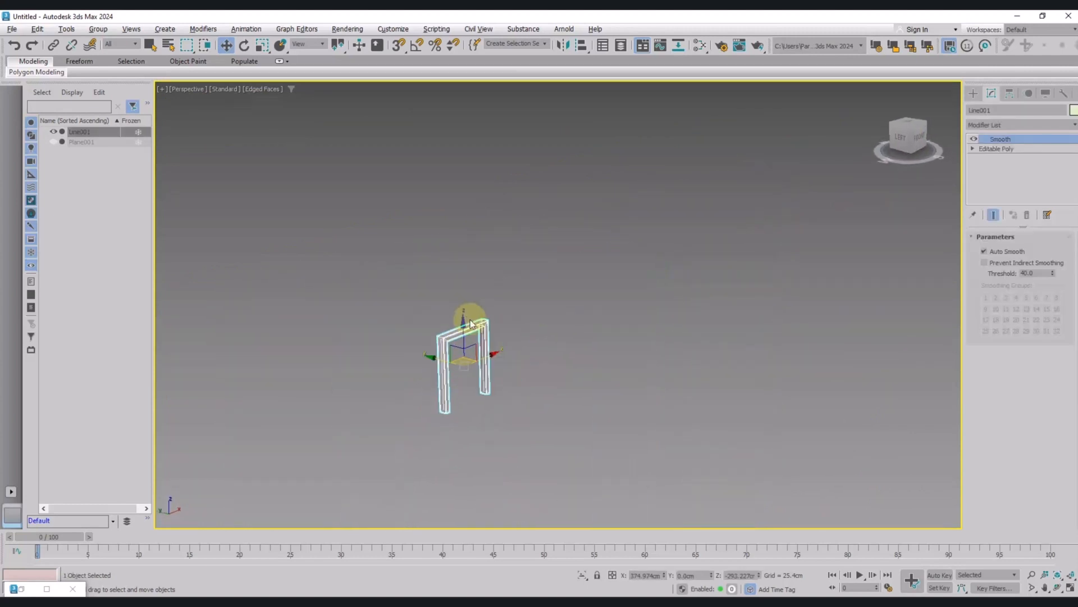
{"action": "left_click", "coordinate": [551, 320]}
{"action": "middle_click_drag", "start_coordinate": [472, 329], "coordinate": [439, 356]}
Convert the smoothed leg frame to an Editable Poly.
{"action": "left_click", "coordinate": [452, 345]}
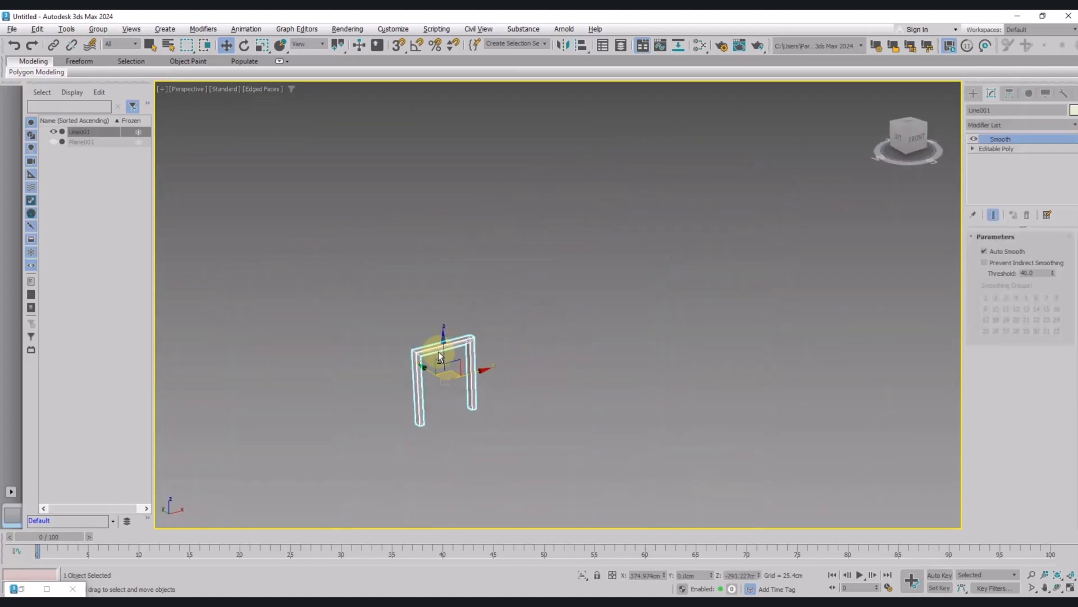
{"action": "scroll", "coordinate": [441, 352], "scroll_direction": "up", "scroll_amount": 3}
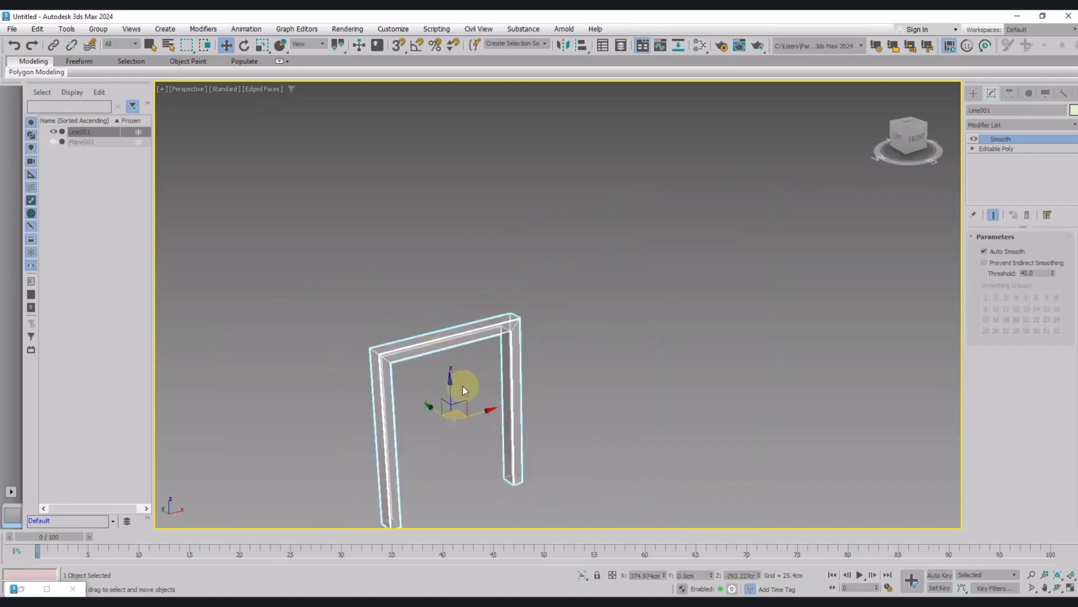
{"action": "middle_click_drag", "start_coordinate": [463, 386], "coordinate": [510, 313]}
{"action": "right_click", "coordinate": [512, 256]}
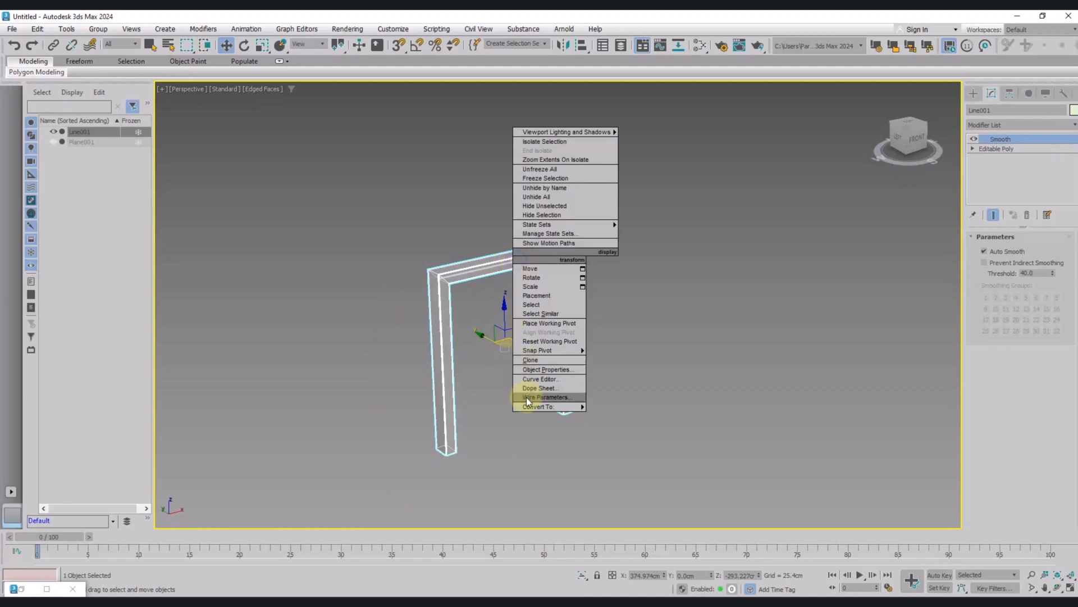
{"action": "mouse_move", "coordinate": [553, 406]}
{"action": "left_click", "coordinate": [629, 415]}
Select one diagonal mitre edge at each upper corner of the frame and extend the selection to the full loops.
{"action": "left_click", "coordinate": [1006, 250]}
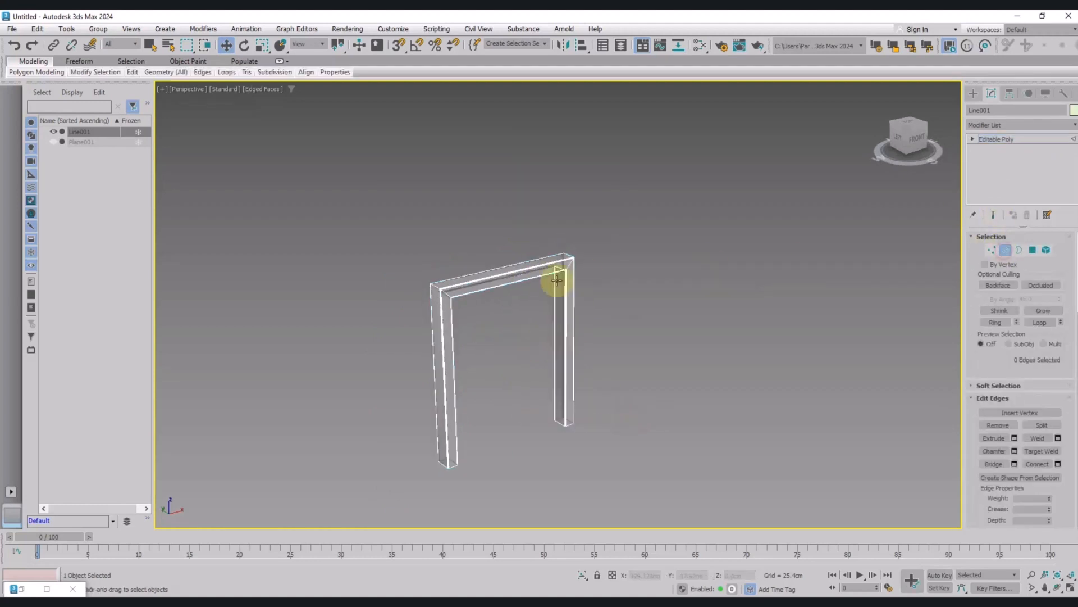
{"action": "scroll", "coordinate": [442, 300], "scroll_direction": "up", "scroll_amount": 5}
{"action": "left_click", "coordinate": [476, 258]}
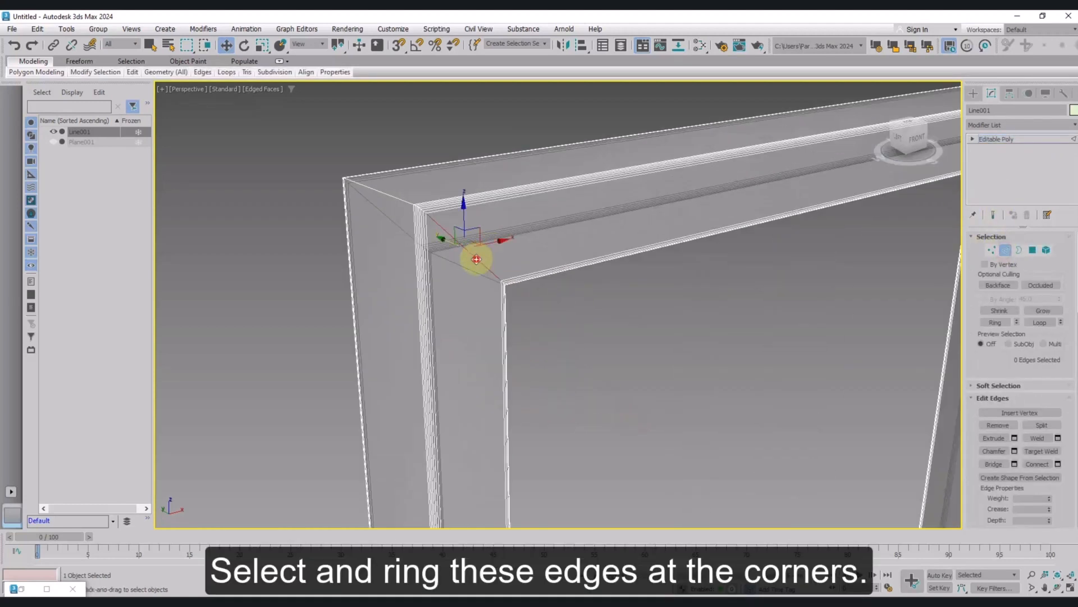
{"action": "scroll", "coordinate": [528, 264], "scroll_direction": "down", "scroll_amount": 2}
{"action": "left_click", "coordinate": [880, 172], "text": "ctrl"}
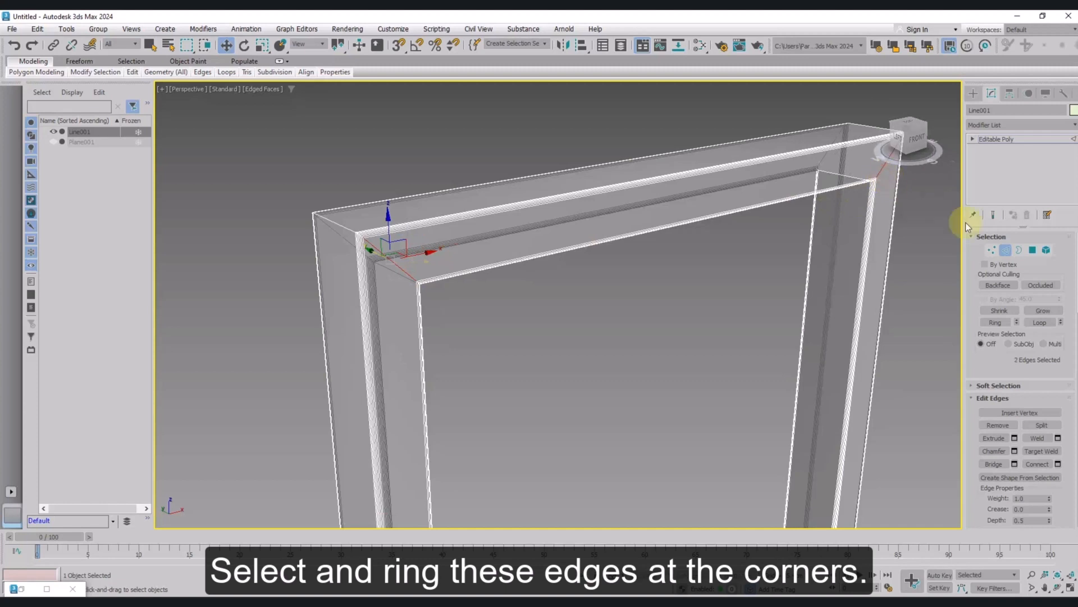
{"action": "left_click", "coordinate": [1037, 321]}
Extrude the selected corner edges inward with a height of -0.9 cm and a width of 0.7 cm to form mitre grooves.
{"action": "right_click", "coordinate": [471, 293]}
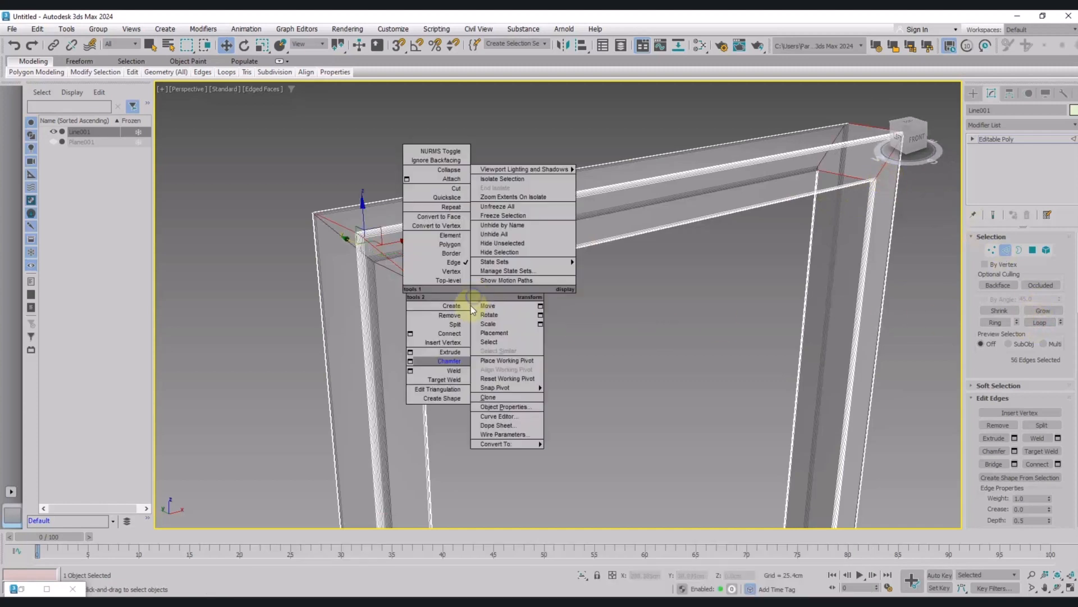
{"action": "left_click", "coordinate": [410, 353]}
{"action": "left_click_drag", "start_coordinate": [566, 311], "coordinate": [561, 361]}
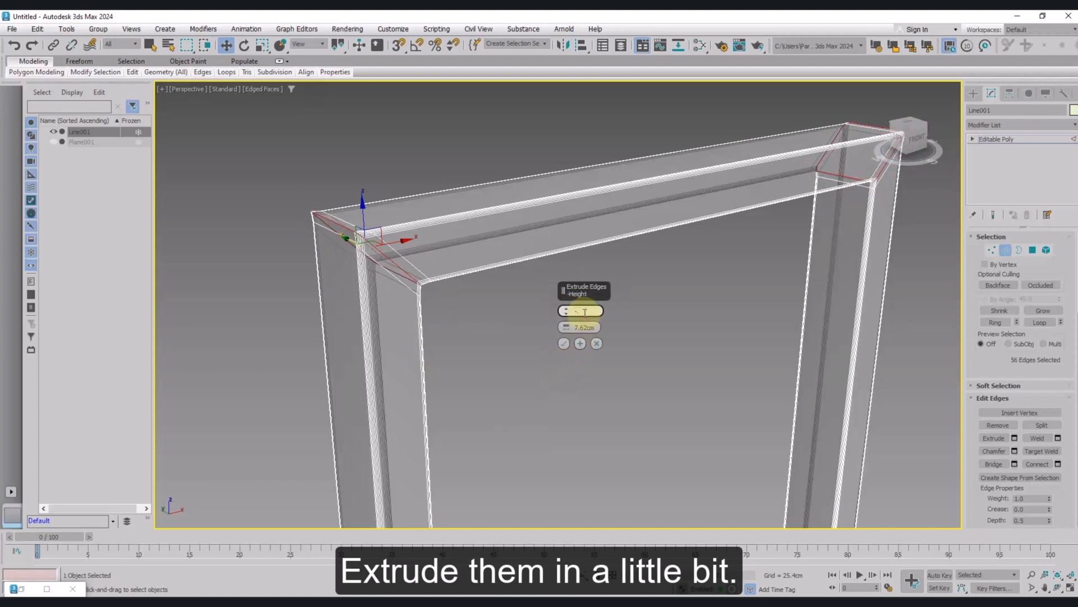
{"action": "key", "text": "Return"}
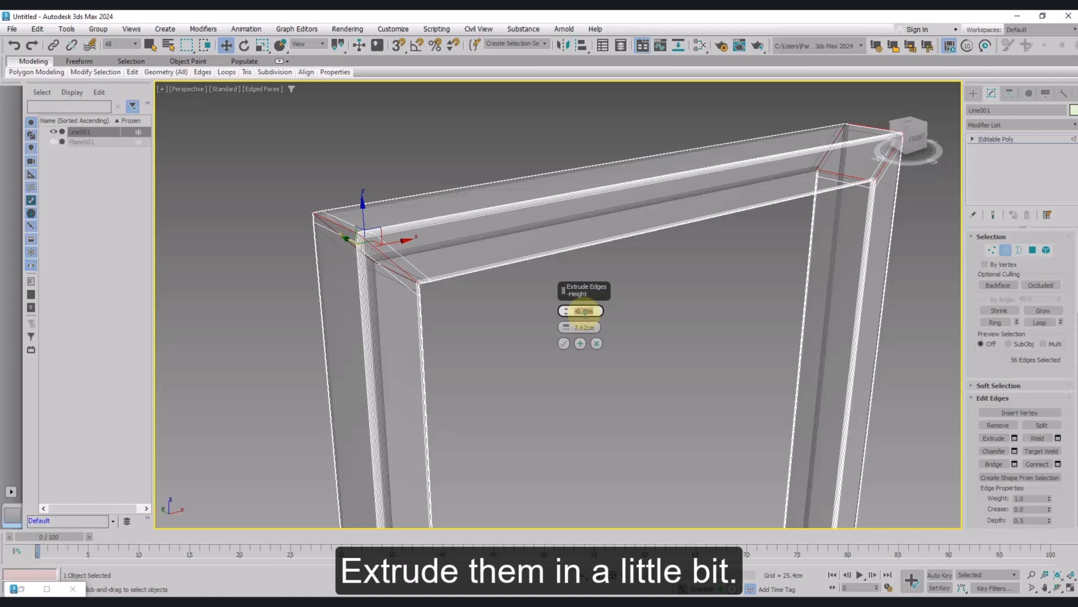
{"action": "scroll", "coordinate": [380, 240], "scroll_direction": "up", "scroll_amount": 5}
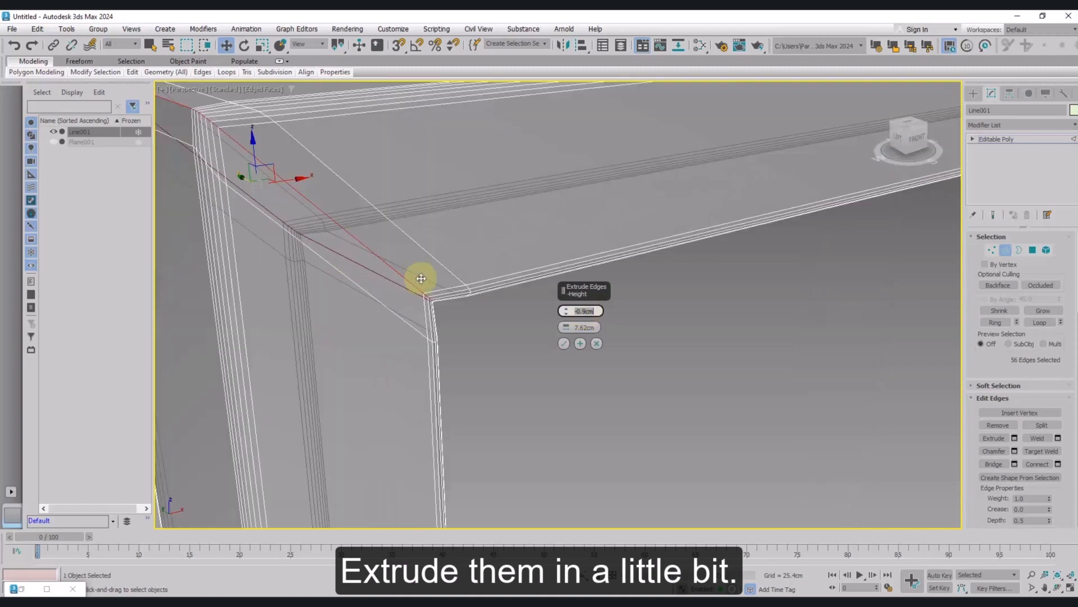
{"action": "type", "text": "-.9"}
{"action": "key", "text": "Return"}
{"action": "left_click_drag", "start_coordinate": [566, 328], "coordinate": [568, 338]}
{"action": "left_click", "coordinate": [583, 327]}
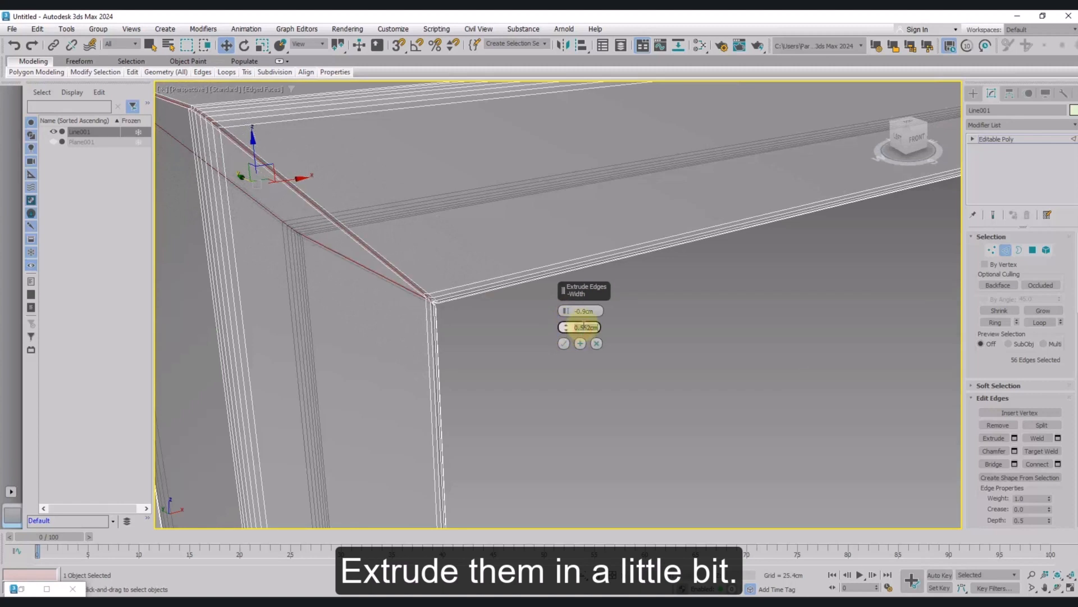
{"action": "type", "text": ".7"}
{"action": "left_click", "coordinate": [564, 343]}
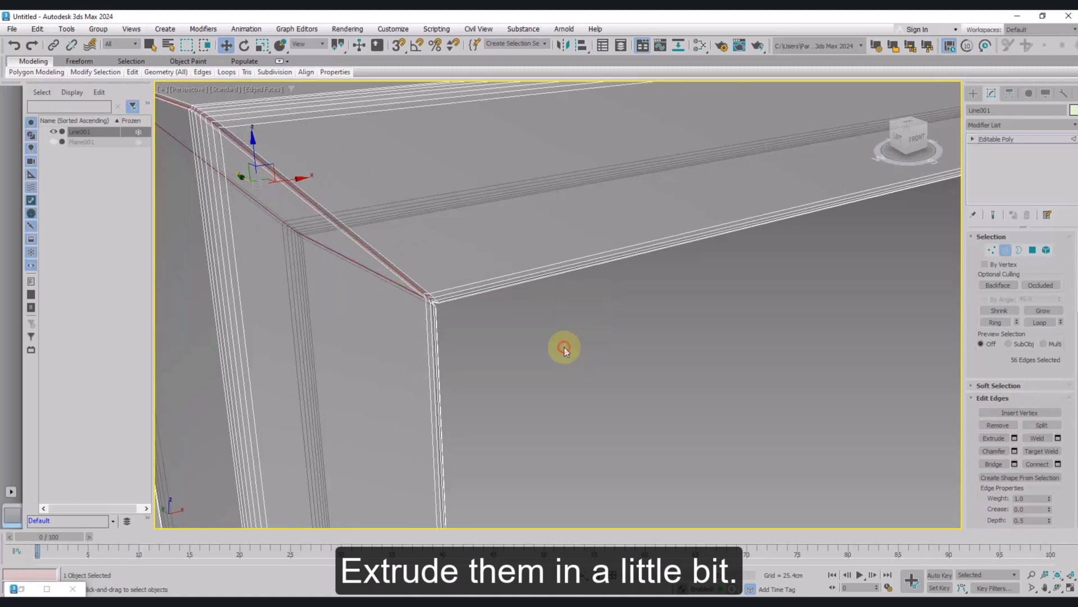
{"action": "left_click", "coordinate": [481, 331]}
{"action": "mouse_move", "coordinate": [482, 332]}
{"action": "middle_mouse_down", "text": "alt"}
{"action": "mouse_move", "coordinate": [514, 358]}
{"action": "mouse_move", "coordinate": [469, 318]}
{"action": "middle_mouse_up", "text": "alt"}
In the front view, create a sphere of about 5 cm radius centred on the mitre groove at the frame's upper-left corner.
{"action": "key", "text": "f"}
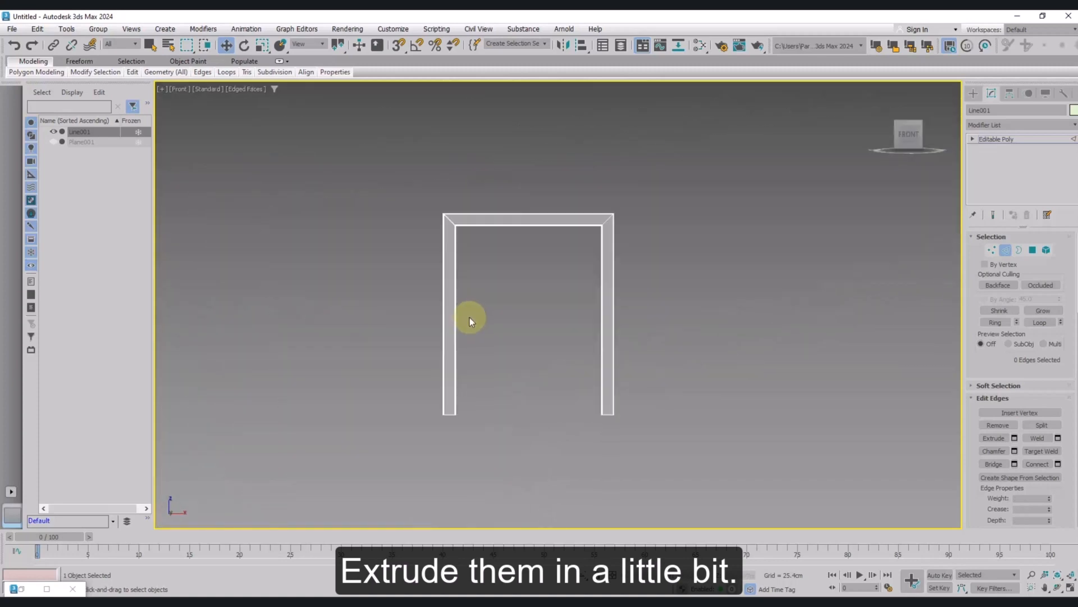
{"action": "key", "text": "z"}
{"action": "middle_click_drag", "start_coordinate": [428, 140], "coordinate": [421, 234]}
{"action": "scroll", "coordinate": [436, 253], "scroll_direction": "up", "scroll_amount": 4}
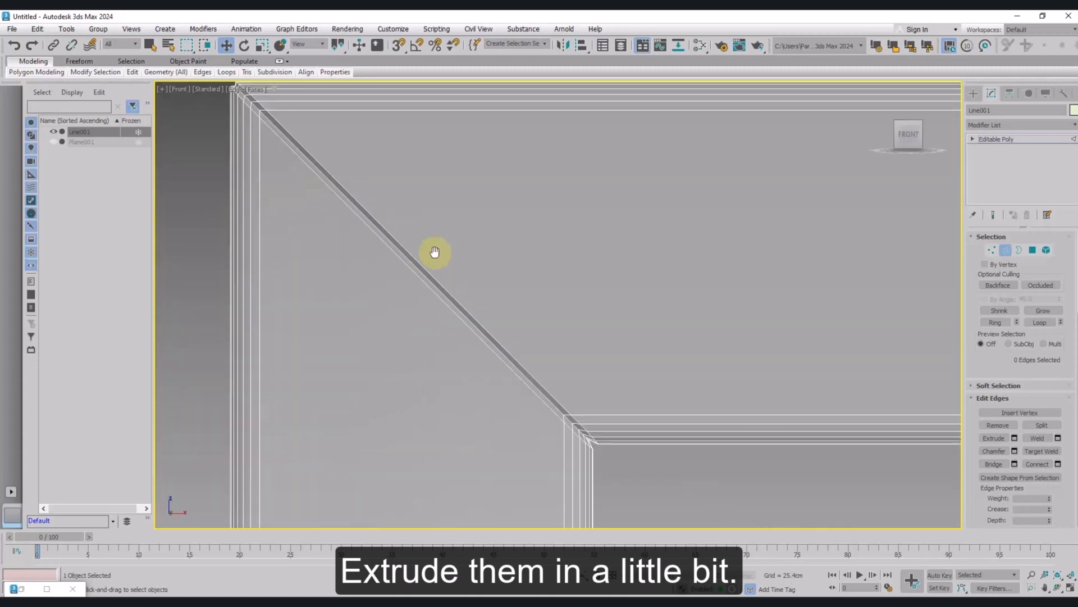
{"action": "scroll", "coordinate": [472, 284], "scroll_direction": "down", "scroll_amount": 3}
{"action": "middle_click_drag", "start_coordinate": [463, 274], "coordinate": [423, 281]}
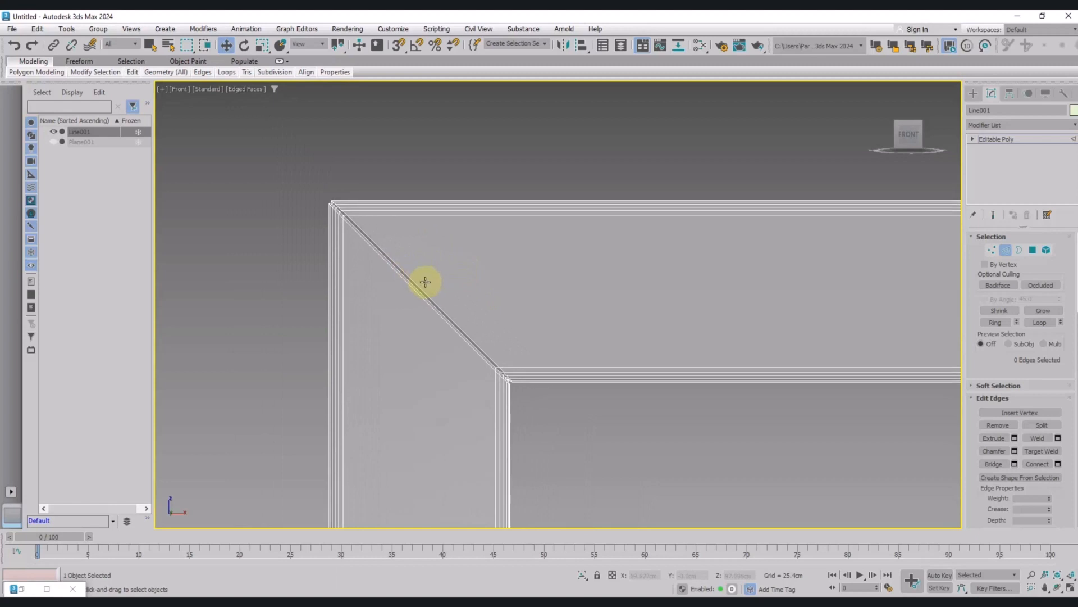
{"action": "right_click", "coordinate": [435, 286]}
{"action": "left_click", "coordinate": [452, 274]}
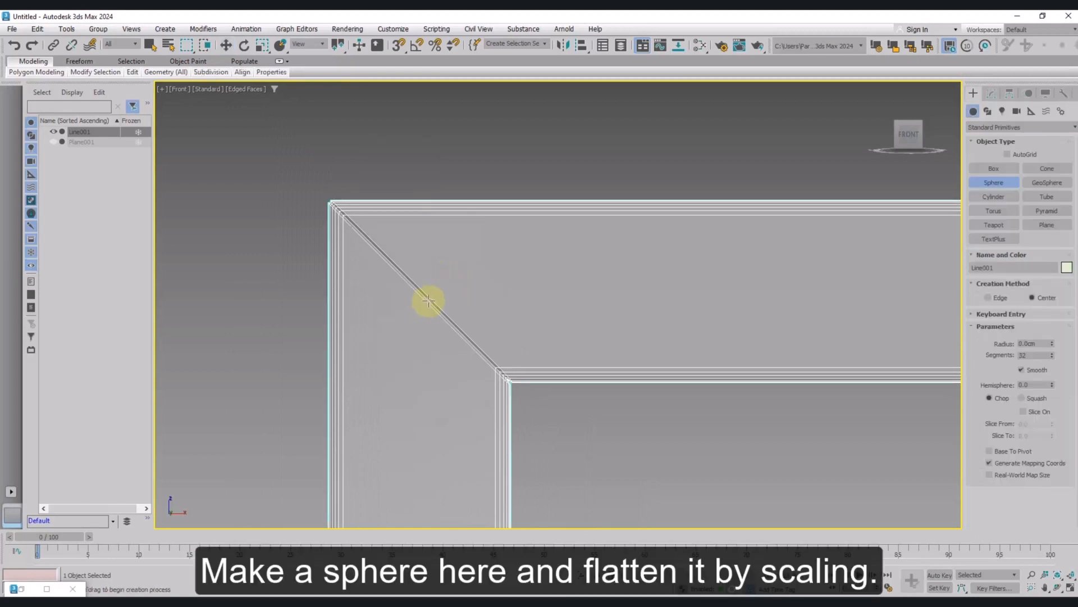
{"action": "left_click_drag", "start_coordinate": [425, 296], "coordinate": [437, 285]}
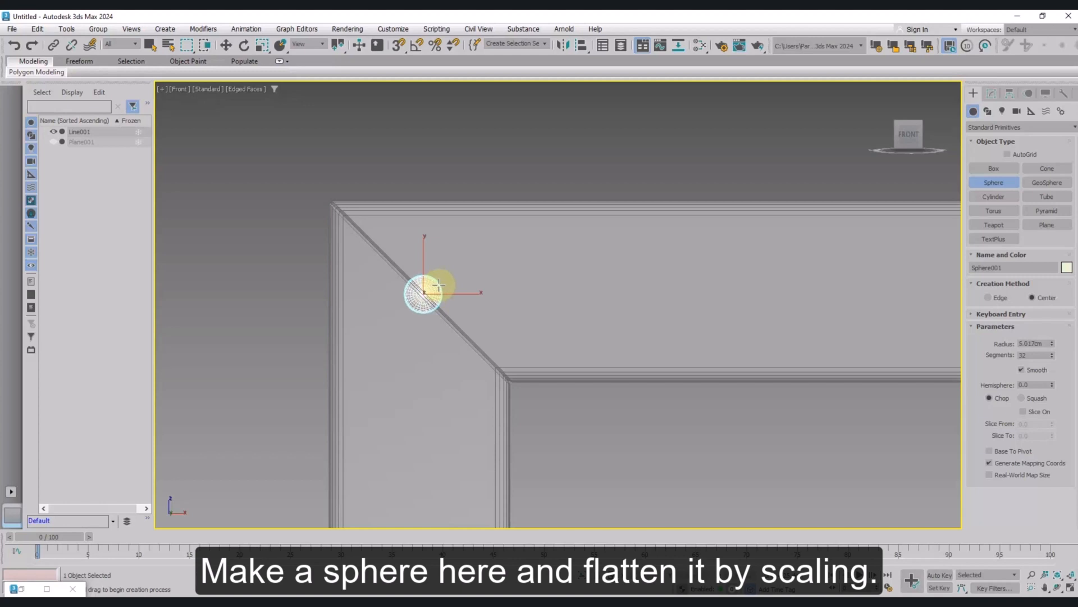
In the perspective view, flatten the sphere by scaling it down along the Y axis.
{"action": "key", "text": "w"}
{"action": "key", "text": "p"}
{"action": "middle_click_drag", "start_coordinate": [450, 295], "coordinate": [361, 284], "text": "alt"}
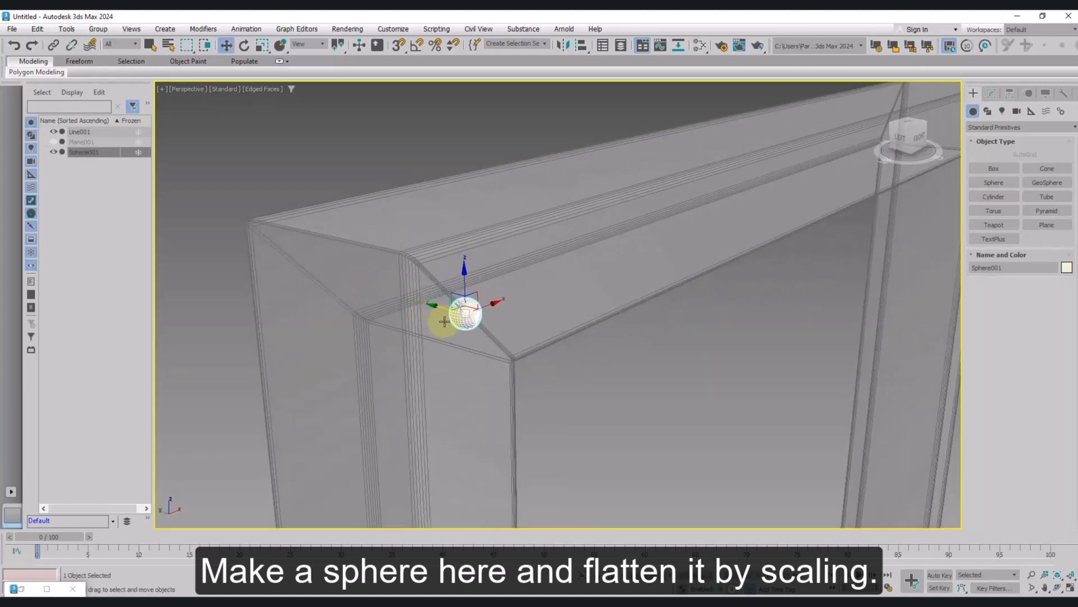
{"action": "key", "text": "z"}
{"action": "scroll", "coordinate": [484, 310], "scroll_direction": "down", "scroll_amount": 2}
{"action": "left_click_drag", "start_coordinate": [497, 306], "coordinate": [509, 309]}
{"action": "key", "text": "r"}
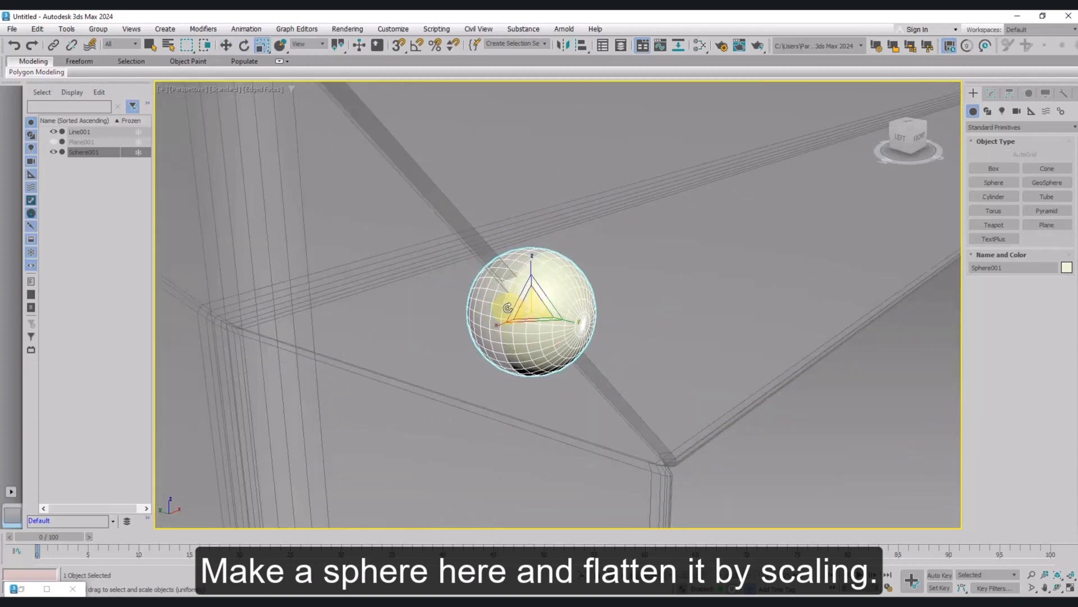
{"action": "left_click_drag", "start_coordinate": [574, 320], "coordinate": [555, 316]}
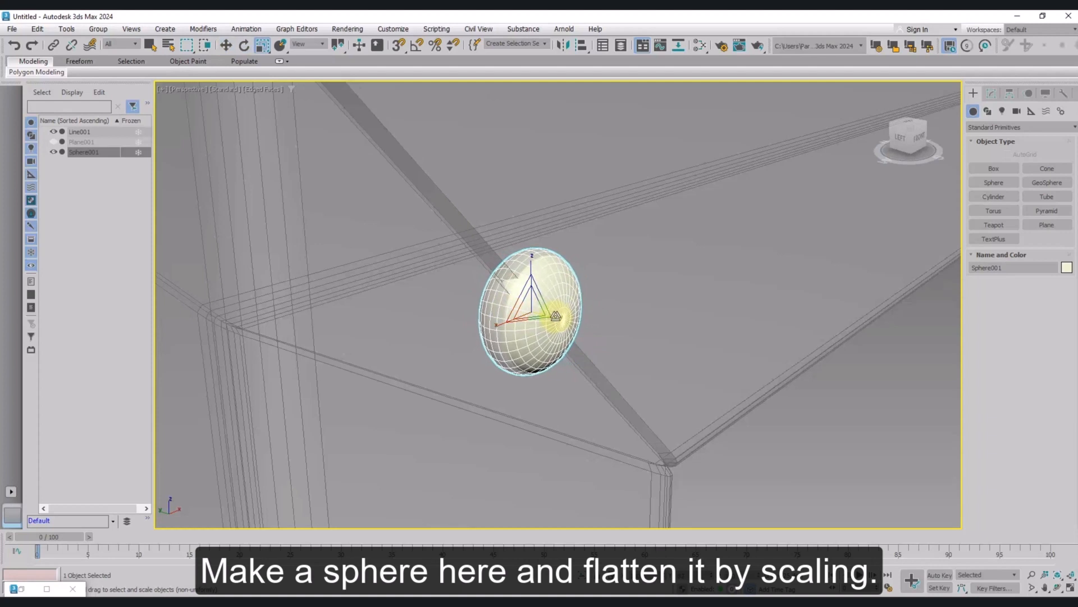
Show the frame and sphere in the left view with Default Shading.
{"action": "key", "text": "f"}
{"action": "scroll", "coordinate": [416, 290], "scroll_direction": "up", "scroll_amount": 3}
{"action": "scroll", "coordinate": [427, 297], "scroll_direction": "down", "scroll_amount": 1}
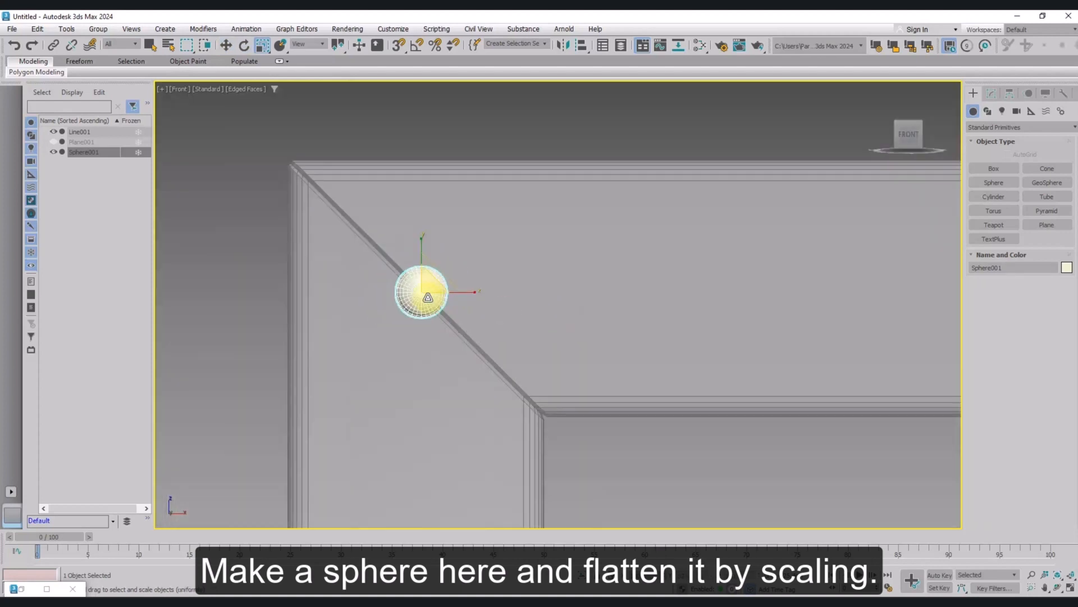
{"action": "key", "text": "l"}
{"action": "left_click", "coordinate": [252, 89]}
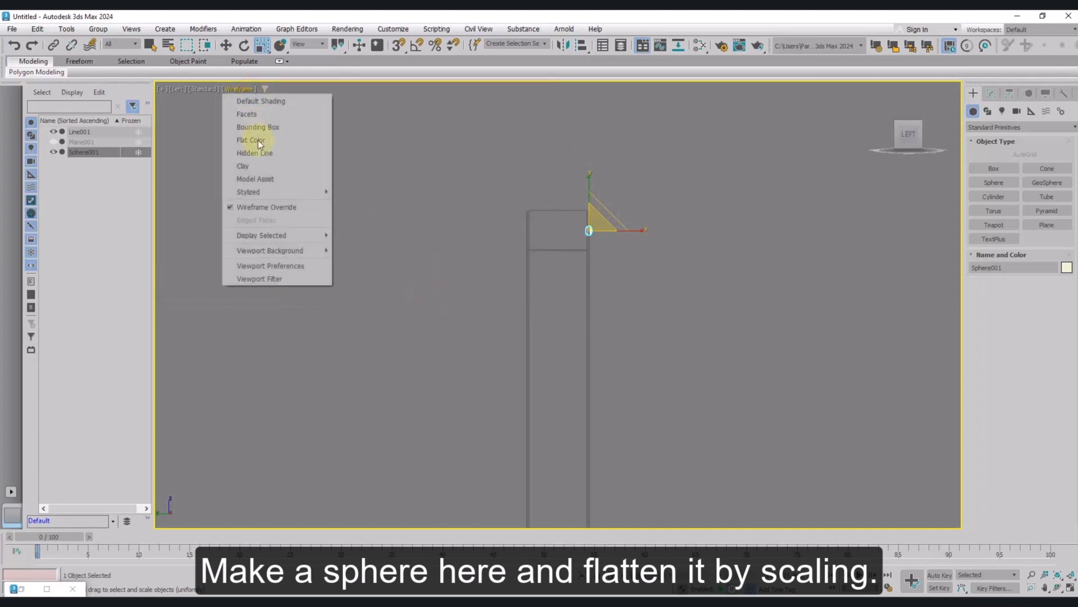
{"action": "left_click", "coordinate": [260, 101]}
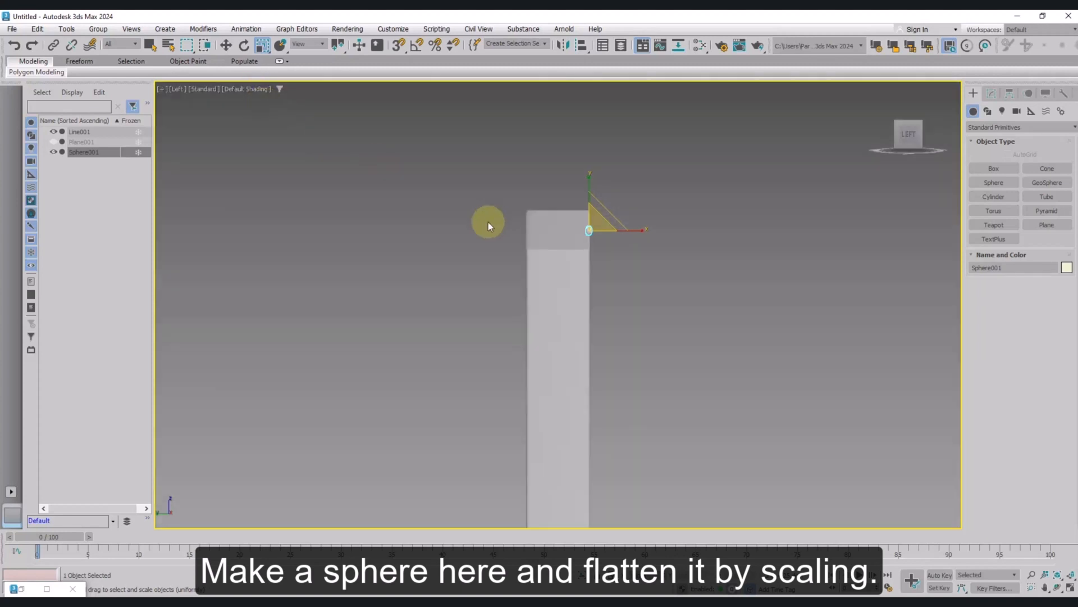
In the left view with edged faces shown, flatten the sphere further by scaling it down along the view's X axis.
{"action": "middle_click_drag", "start_coordinate": [487, 221], "coordinate": [458, 245]}
{"action": "key", "text": "F4"}
{"action": "scroll", "coordinate": [558, 241], "scroll_direction": "up", "scroll_amount": 10}
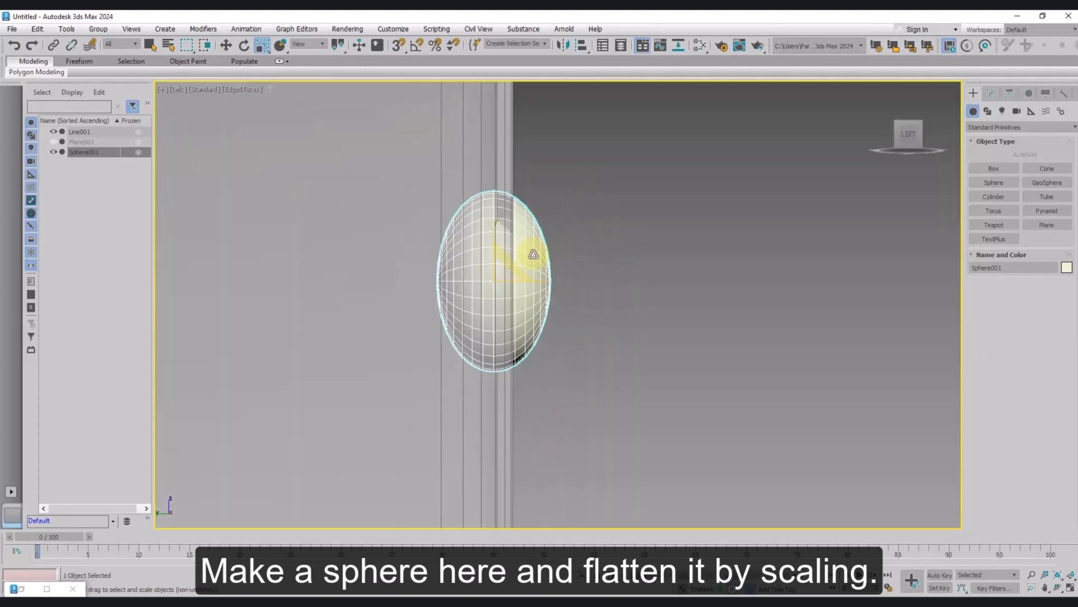
{"action": "scroll", "coordinate": [544, 272], "scroll_direction": "down", "scroll_amount": 2}
{"action": "key", "text": "r"}
{"action": "scroll", "coordinate": [544, 272], "scroll_direction": "up", "scroll_amount": 4}
{"action": "left_click_drag", "start_coordinate": [505, 277], "coordinate": [476, 277]}
{"action": "key", "text": "w"}
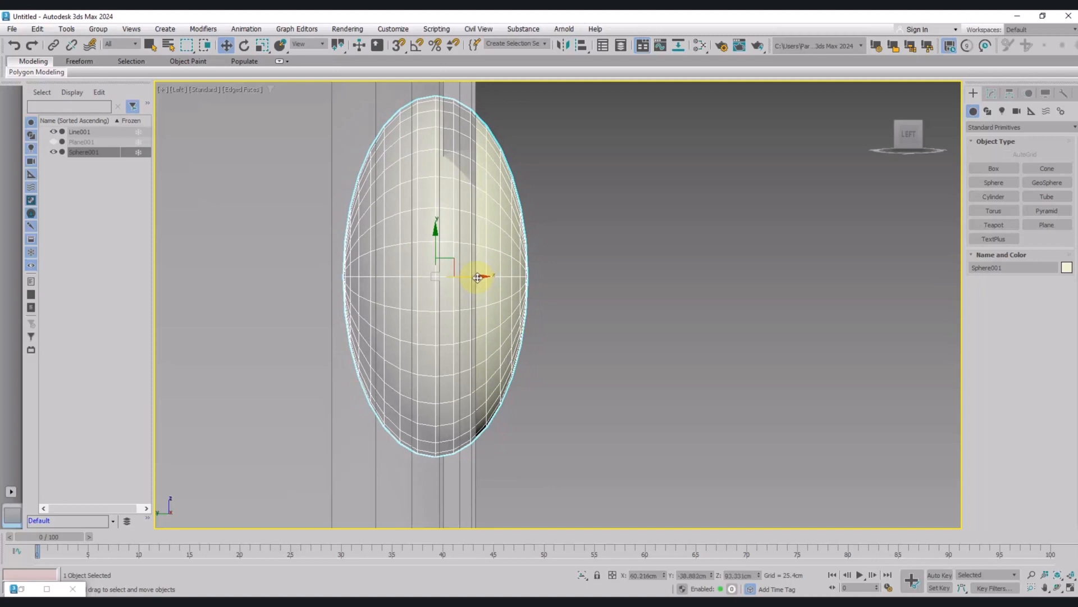
In the left view, move the flattened sphere about 0.2 cm outward from the frame's face along the X axis.
{"action": "scroll", "coordinate": [478, 277], "scroll_direction": "down", "scroll_amount": 5}
{"action": "left_click", "coordinate": [530, 291]}
{"action": "scroll", "coordinate": [475, 273], "scroll_direction": "up", "scroll_amount": 5}
{"action": "key", "text": "f"}
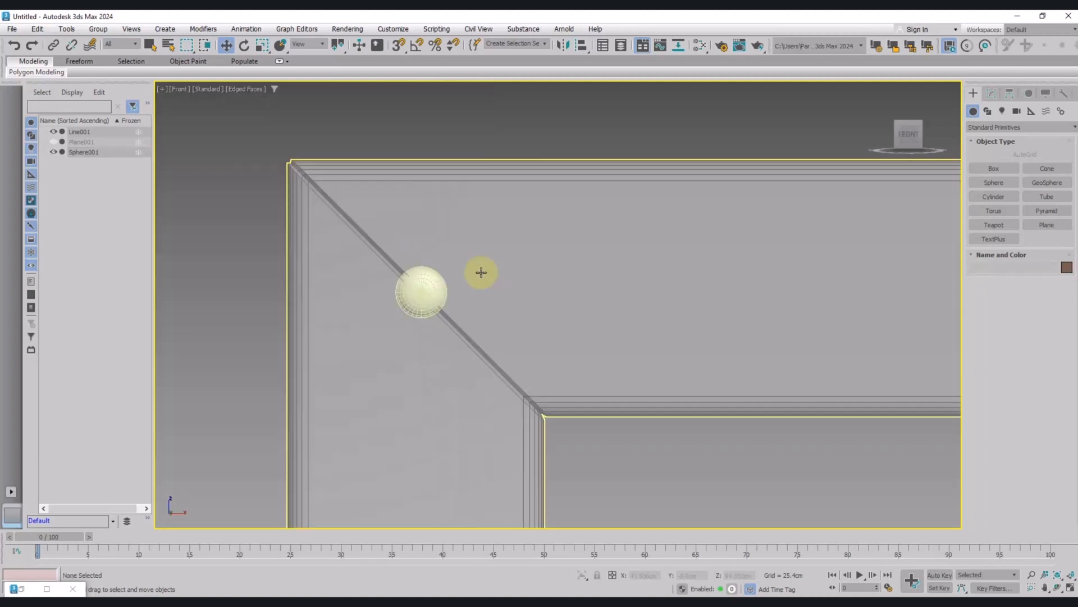
{"action": "key", "text": "l"}
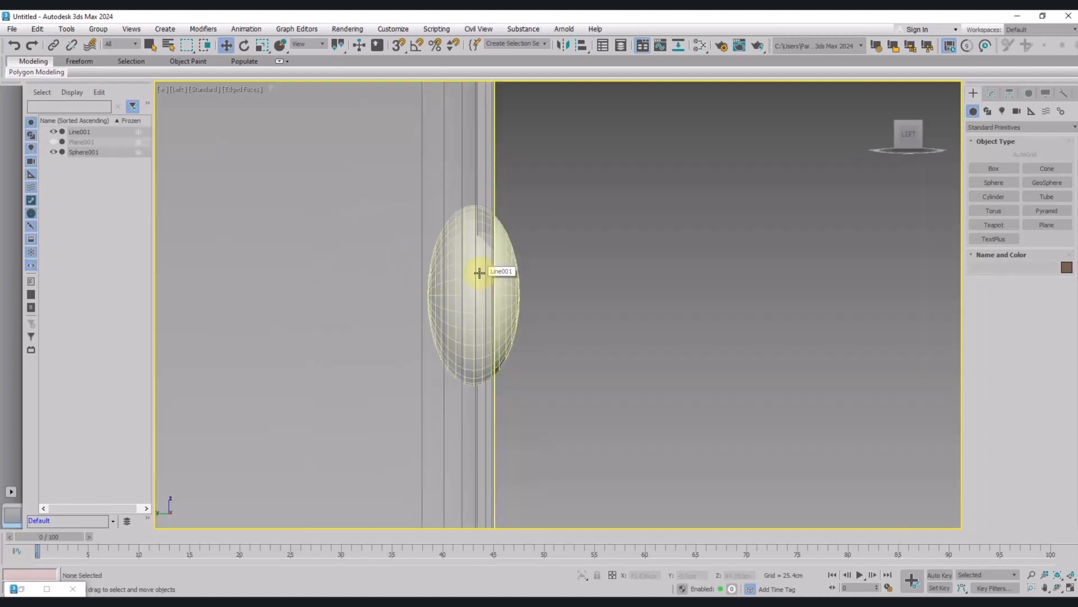
{"action": "left_click", "coordinate": [508, 286]}
{"action": "left_click_drag", "start_coordinate": [510, 296], "coordinate": [515, 295]}
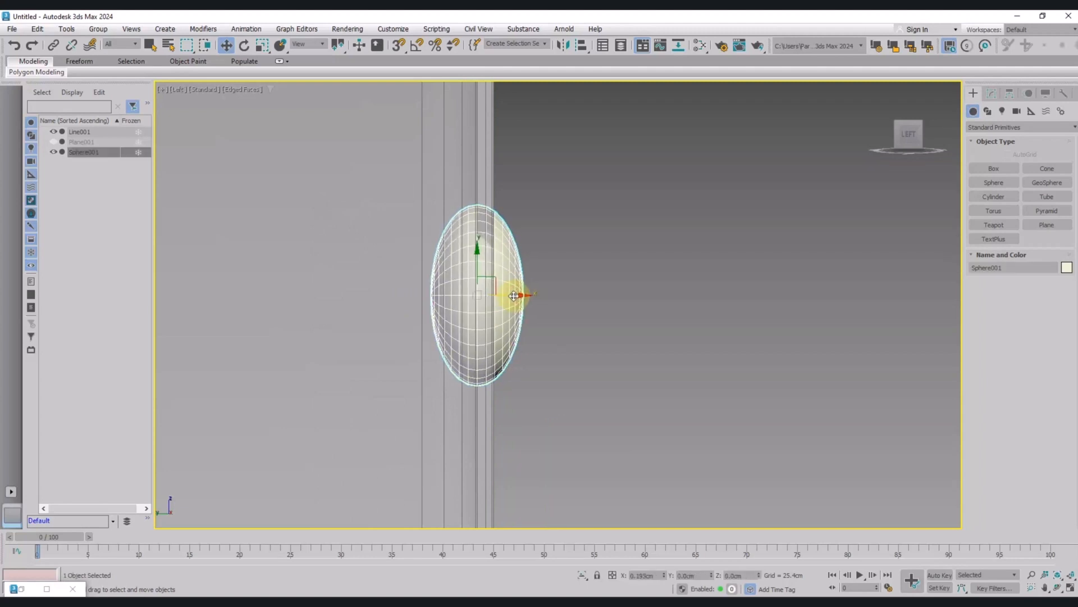
Reduce the sphere's segments to 16.
{"action": "left_click", "coordinate": [991, 93]}
{"action": "key", "text": "f"}
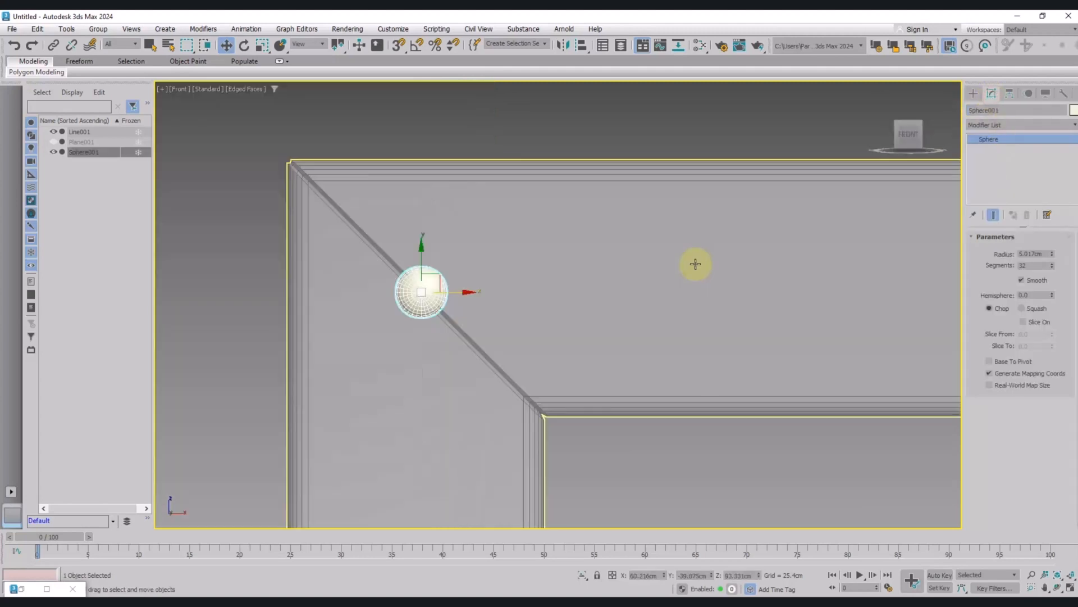
{"action": "double_click", "coordinate": [1037, 265]}
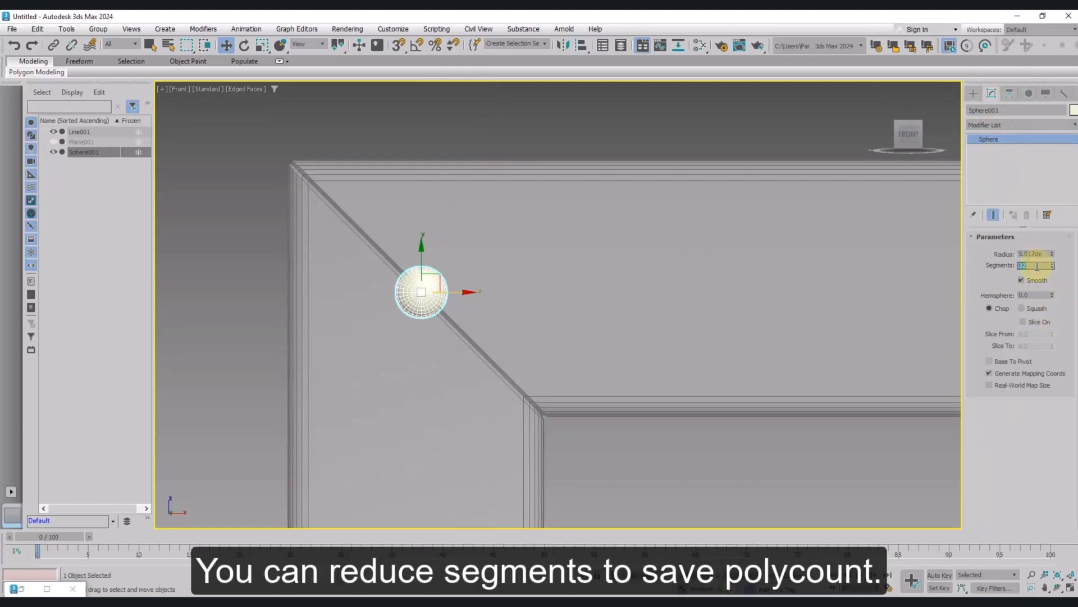
{"action": "left_click", "coordinate": [551, 171]}
{"action": "scroll", "coordinate": [491, 182], "scroll_direction": "down", "scroll_amount": 4}
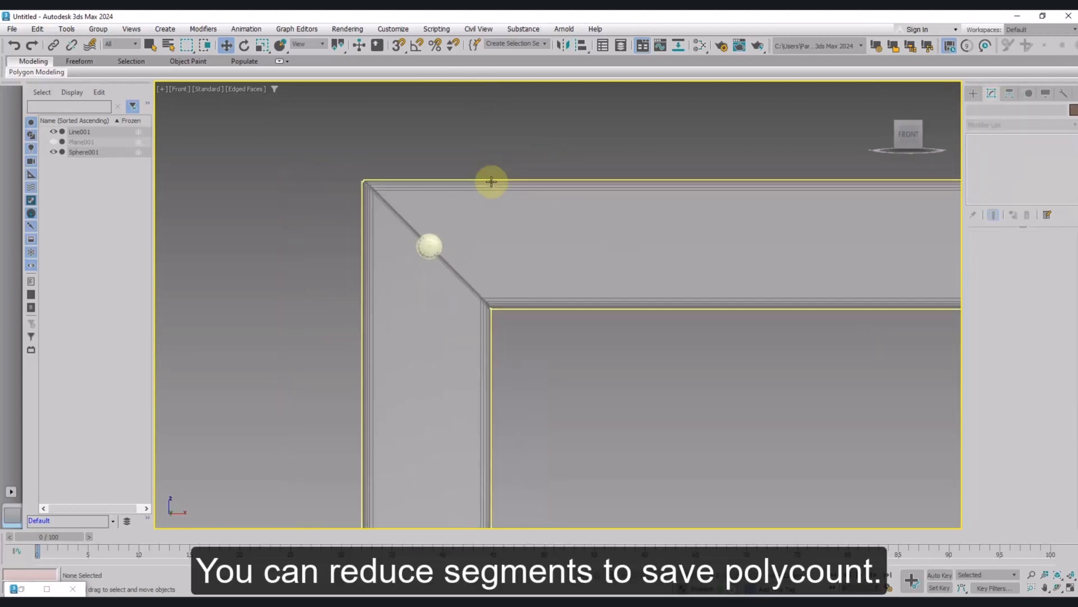
{"action": "scroll", "coordinate": [462, 243], "scroll_direction": "down", "scroll_amount": 4}
In the front view, clone the sphere as one copy onto the mitre groove at the frame's upper-right corner.
{"action": "middle_click_drag", "start_coordinate": [497, 243], "coordinate": [346, 233]}
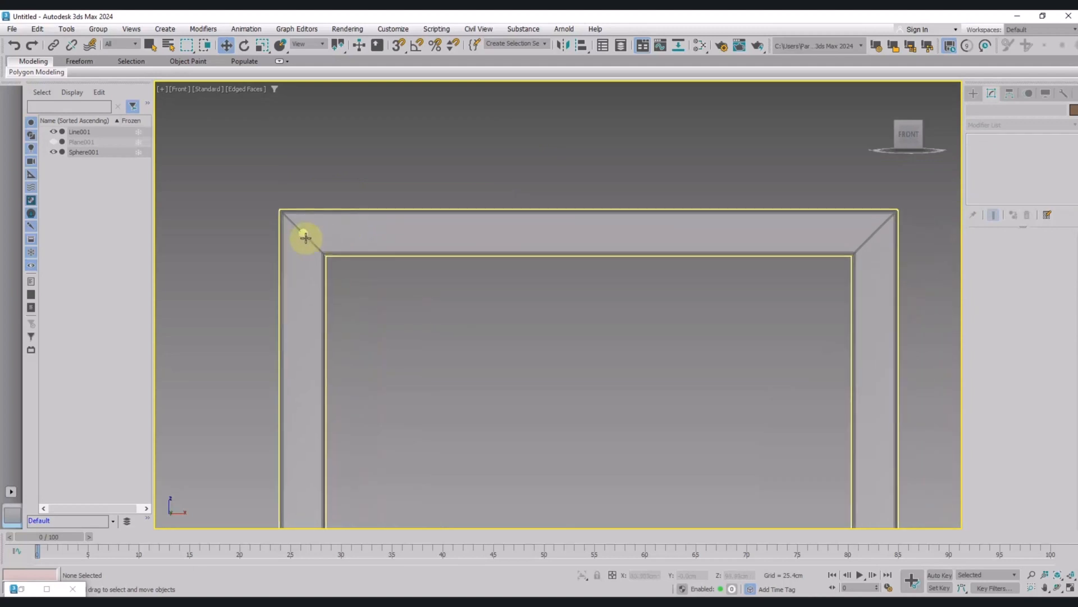
{"action": "left_click", "coordinate": [303, 231]}
{"action": "scroll", "coordinate": [387, 269], "scroll_direction": "down", "scroll_amount": 4}
{"action": "middle_click_drag", "start_coordinate": [385, 269], "coordinate": [349, 247]}
{"action": "mouse_move", "coordinate": [349, 247]}
{"action": "left_mouse_down", "text": "shift"}
{"action": "mouse_move", "coordinate": [561, 251]}
{"action": "mouse_move", "coordinate": [550, 253]}
{"action": "left_mouse_up", "text": "shift"}
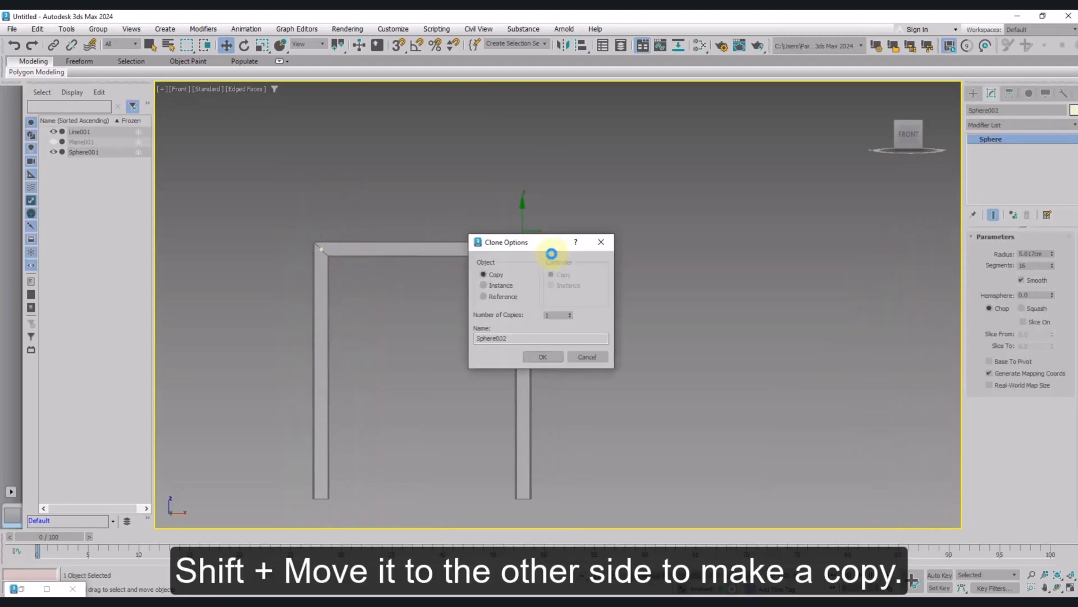
{"action": "left_click", "coordinate": [551, 357]}
{"action": "scroll", "coordinate": [537, 271], "scroll_direction": "up", "scroll_amount": 8}
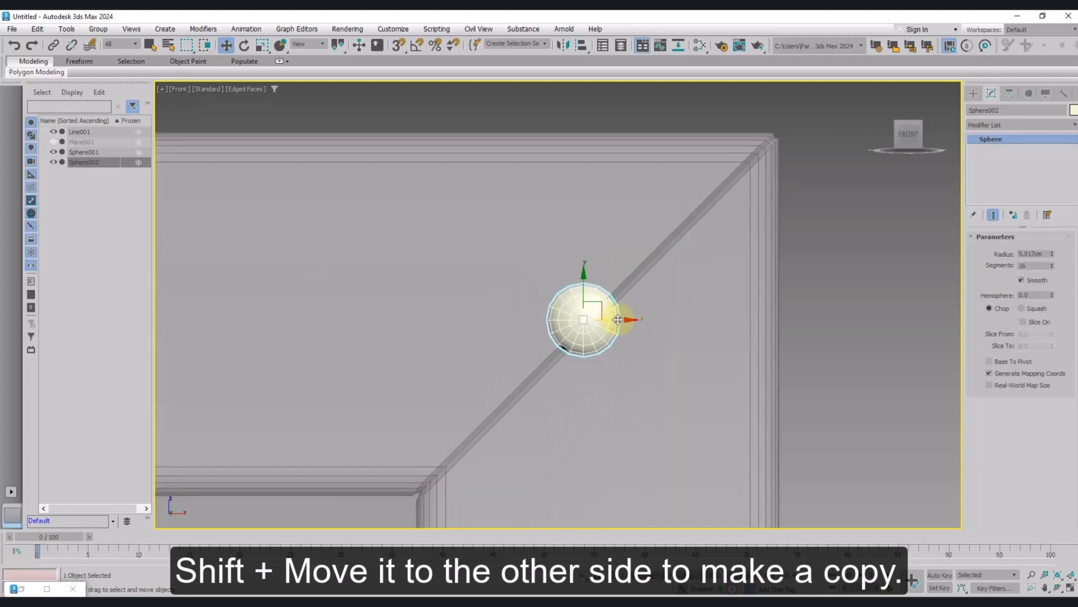
{"action": "scroll", "coordinate": [623, 317], "scroll_direction": "up", "scroll_amount": 2}
{"action": "scroll", "coordinate": [520, 326], "scroll_direction": "down", "scroll_amount": 8}
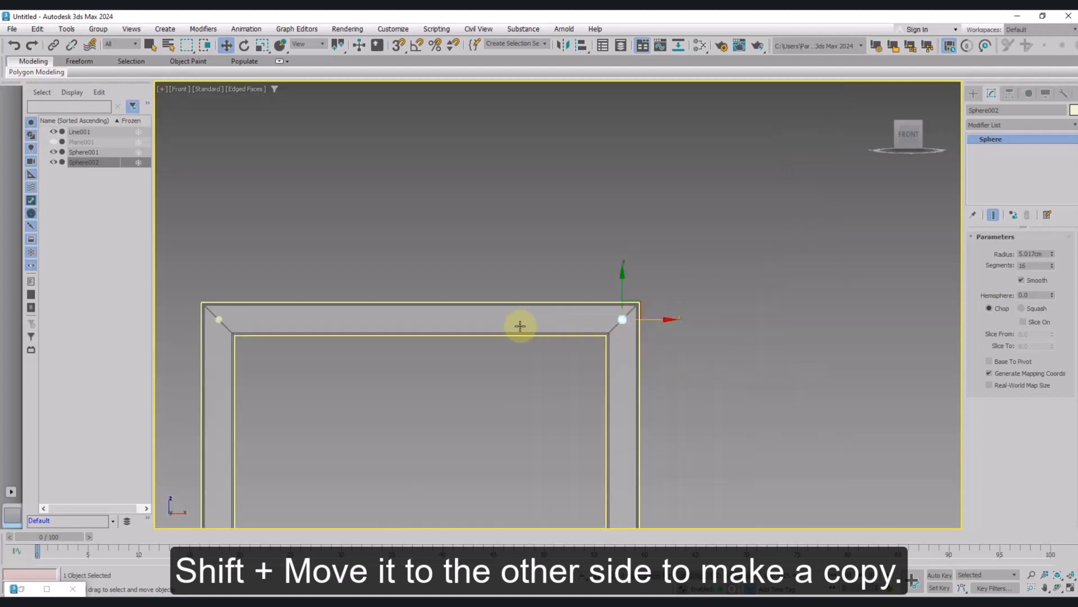
In the perspective view, select both spheres on the same face of the frame together.
{"action": "middle_click_drag", "start_coordinate": [471, 374], "coordinate": [538, 382]}
{"action": "left_click", "coordinate": [484, 379]}
{"action": "key", "text": "l"}
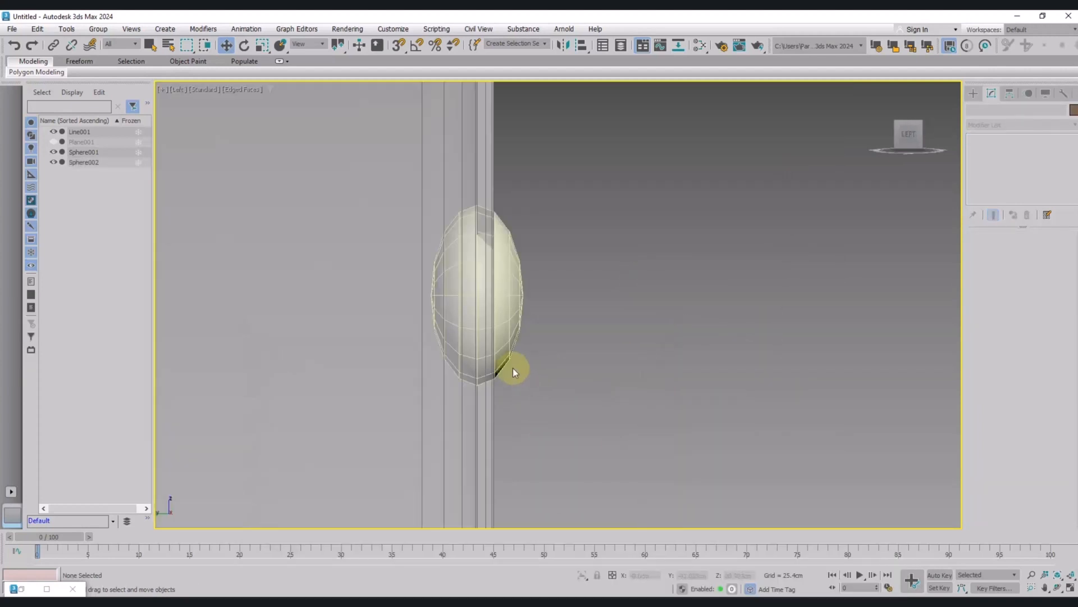
{"action": "scroll", "coordinate": [470, 320], "scroll_direction": "down", "scroll_amount": 4}
{"action": "key", "text": "p"}
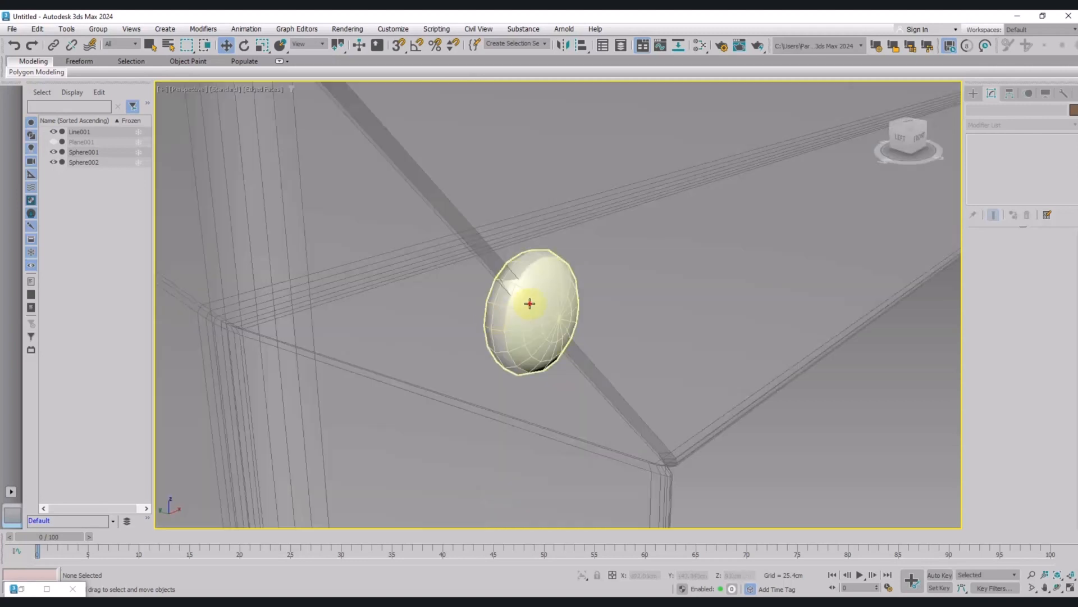
{"action": "left_click", "coordinate": [530, 304]}
{"action": "scroll", "coordinate": [529, 303], "scroll_direction": "down", "scroll_amount": 3}
{"action": "middle_click_drag", "start_coordinate": [530, 303], "coordinate": [440, 347]}
{"action": "scroll", "coordinate": [438, 322], "scroll_direction": "up", "scroll_amount": 3}
{"action": "scroll", "coordinate": [479, 325], "scroll_direction": "down", "scroll_amount": 6}
{"action": "scroll", "coordinate": [612, 251], "scroll_direction": "up", "scroll_amount": 4}
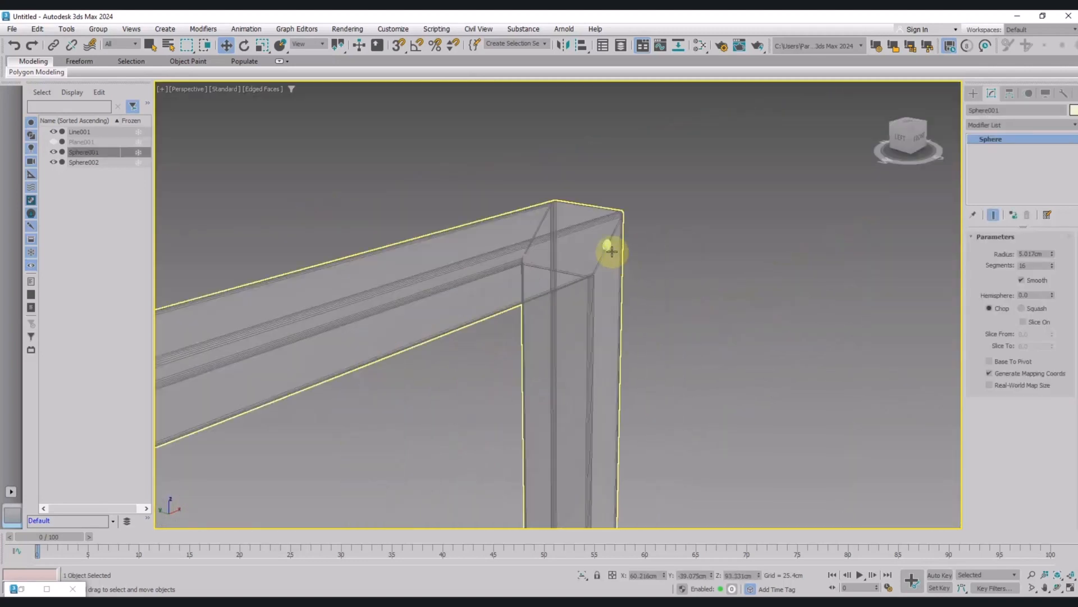
{"action": "left_click", "coordinate": [594, 275], "text": "ctrl"}
{"action": "left_click", "coordinate": [607, 247]}
{"action": "scroll", "coordinate": [598, 287], "scroll_direction": "down", "scroll_amount": 4}
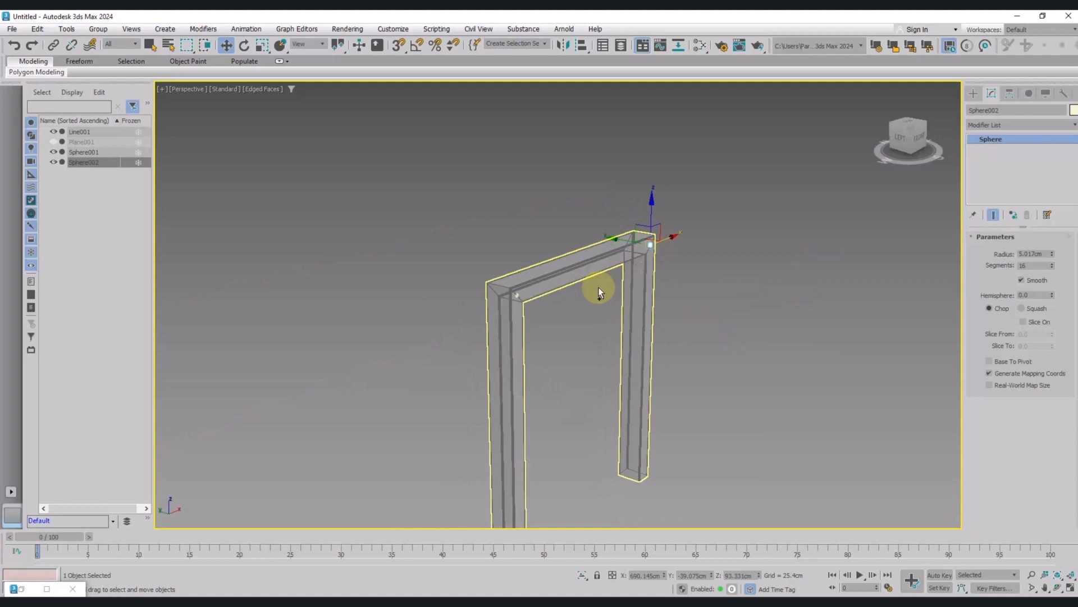
{"action": "left_click", "coordinate": [518, 294], "text": "ctrl"}
{"action": "scroll", "coordinate": [537, 297], "scroll_direction": "up", "scroll_amount": 3}
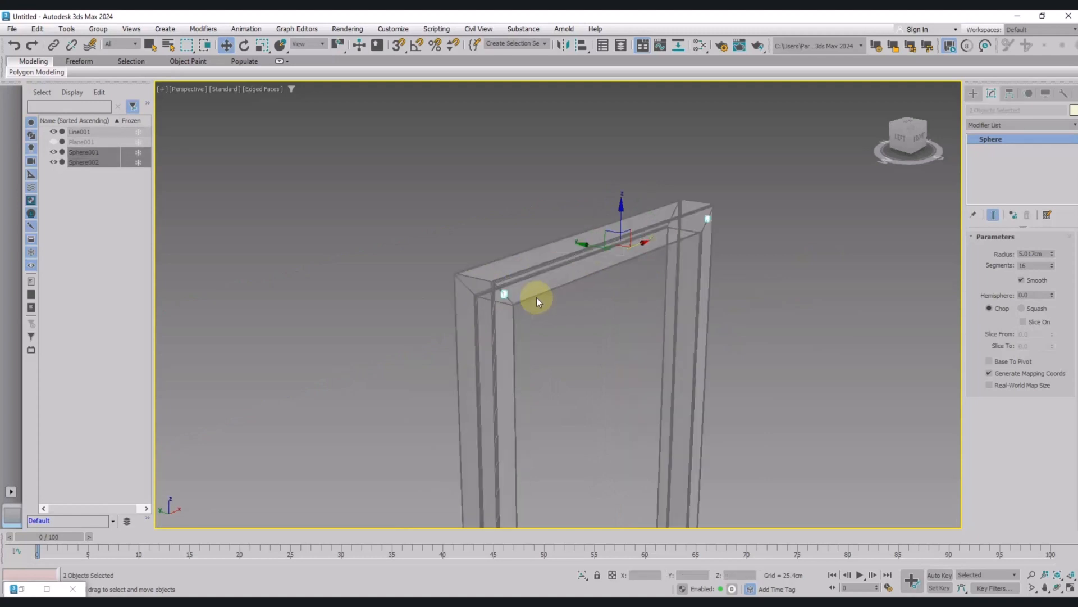
In the left view, clone both spheres along the X axis onto the opposite face of the frame.
{"action": "key", "text": "l"}
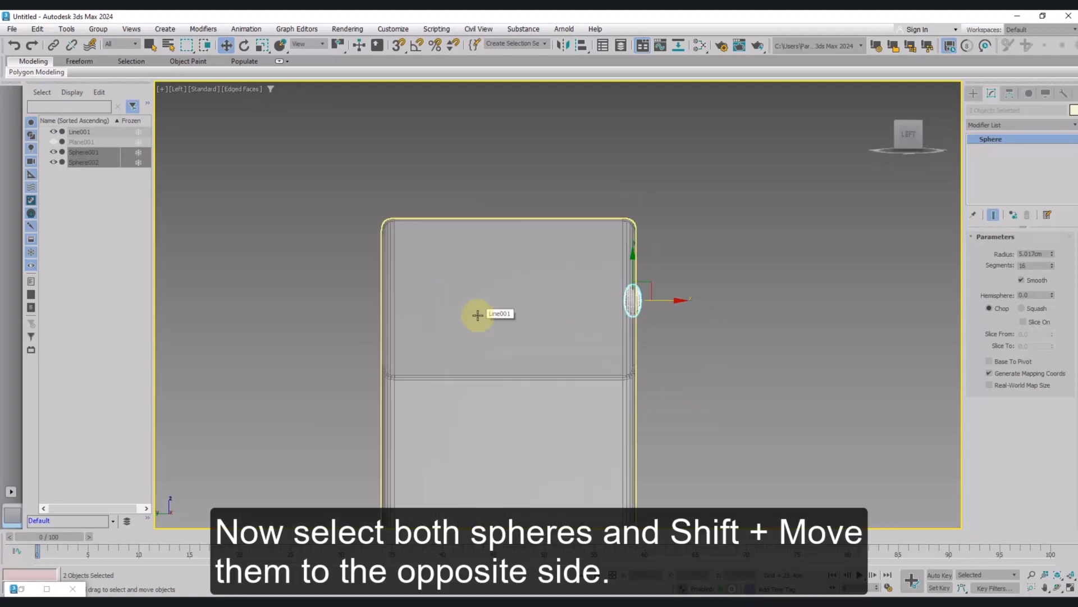
{"action": "scroll", "coordinate": [477, 314], "scroll_direction": "up", "scroll_amount": 2}
{"action": "mouse_move", "coordinate": [712, 311]}
{"action": "left_mouse_down", "text": "shift"}
{"action": "mouse_move", "coordinate": [399, 311]}
{"action": "mouse_move", "coordinate": [337, 327]}
{"action": "mouse_move", "coordinate": [370, 331]}
{"action": "left_mouse_up", "text": "shift"}
{"action": "left_click", "coordinate": [543, 358]}
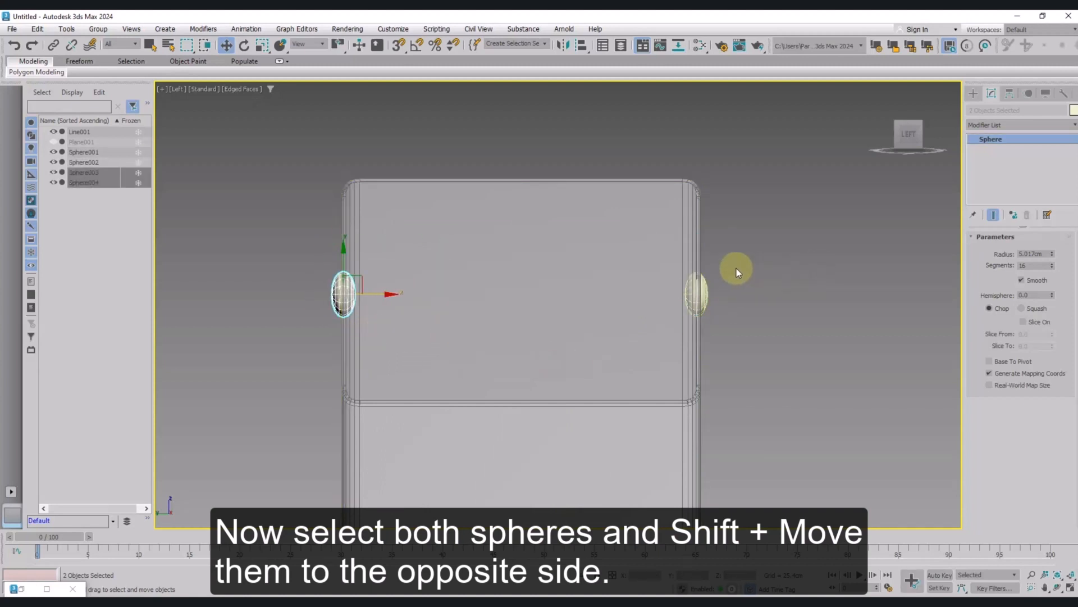
{"action": "key", "text": "p"}
{"action": "mouse_move", "coordinate": [705, 260]}
{"action": "middle_mouse_down", "text": "alt"}
{"action": "mouse_move", "coordinate": [780, 261]}
{"action": "mouse_move", "coordinate": [681, 262]}
{"action": "mouse_move", "coordinate": [697, 260]}
{"action": "middle_mouse_up", "text": "alt"}
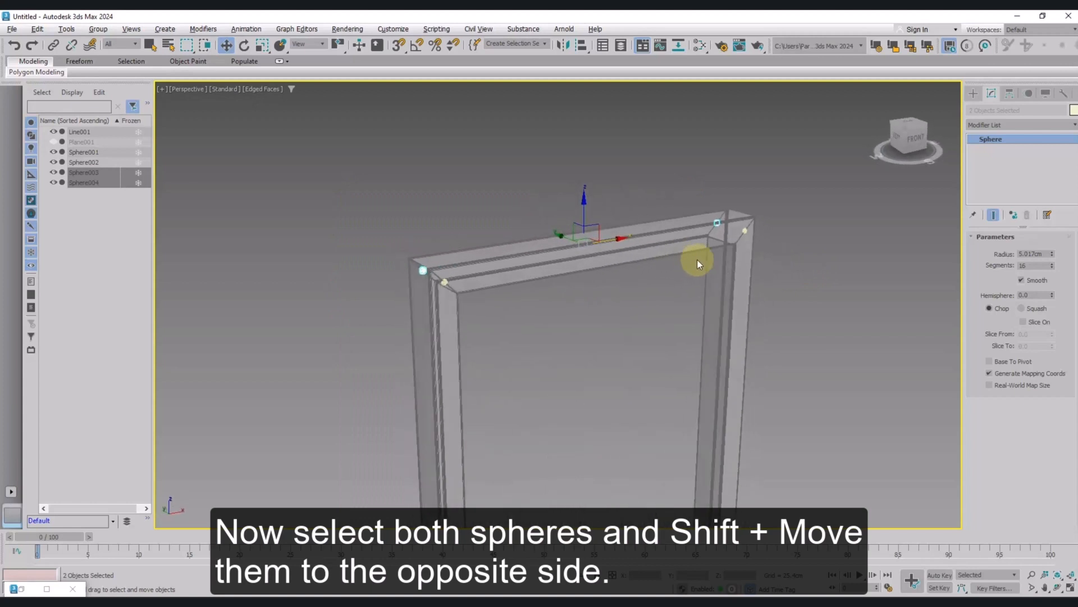
Select the four spheres without the frame and give them the frame's grey appearance.
{"action": "left_click_drag", "start_coordinate": [778, 174], "coordinate": [359, 299]}
{"action": "left_click_drag", "start_coordinate": [780, 329], "coordinate": [620, 424], "text": "alt"}
{"action": "left_click", "coordinate": [865, 342]}
{"action": "scroll", "coordinate": [794, 282], "scroll_direction": "down", "scroll_amount": 6}
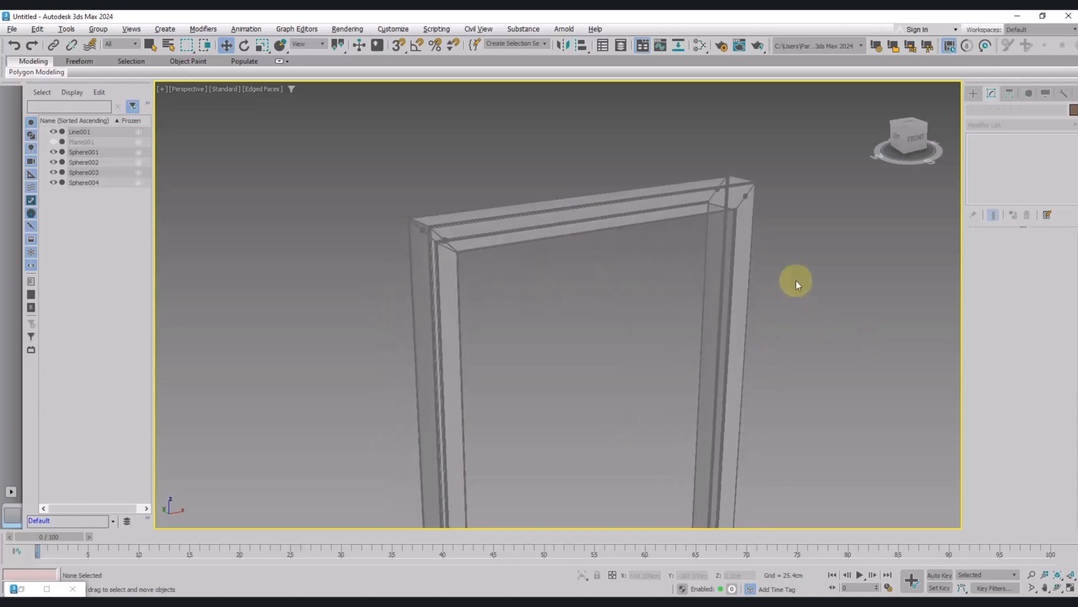
Select the leg frame with its four spheres and combine them into one group.
{"action": "mouse_move", "coordinate": [783, 264]}
{"action": "middle_mouse_down", "text": "alt"}
{"action": "mouse_move", "coordinate": [760, 245]}
{"action": "mouse_move", "coordinate": [771, 258]}
{"action": "middle_mouse_up", "text": "alt"}
{"action": "key", "text": "ctrl+a"}
{"action": "scroll", "coordinate": [722, 251], "scroll_direction": "down", "scroll_amount": 4}
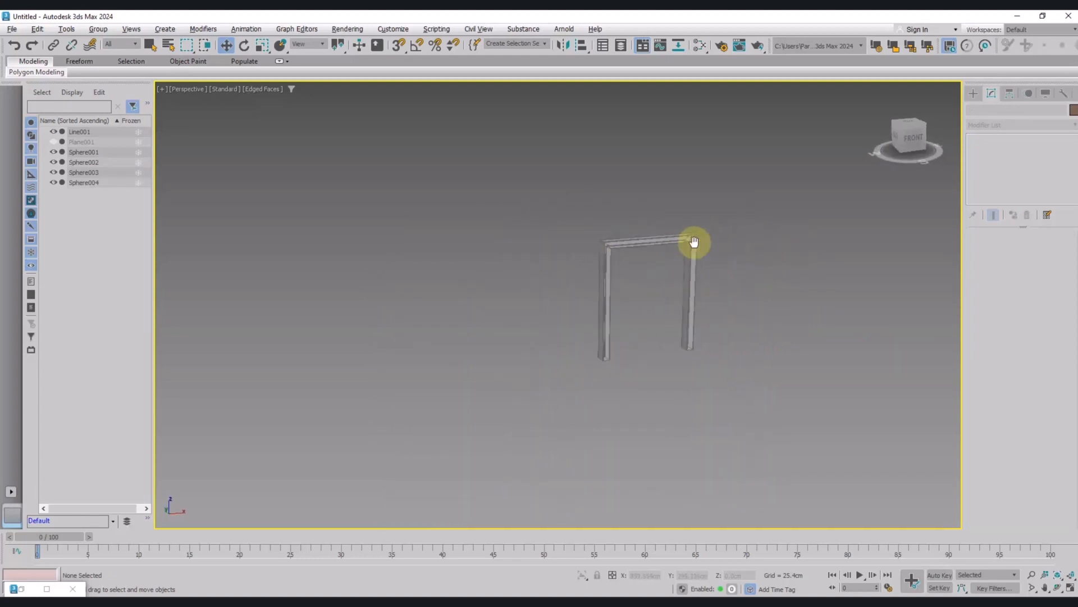
{"action": "middle_click_drag", "start_coordinate": [693, 241], "coordinate": [618, 358], "text": "alt"}
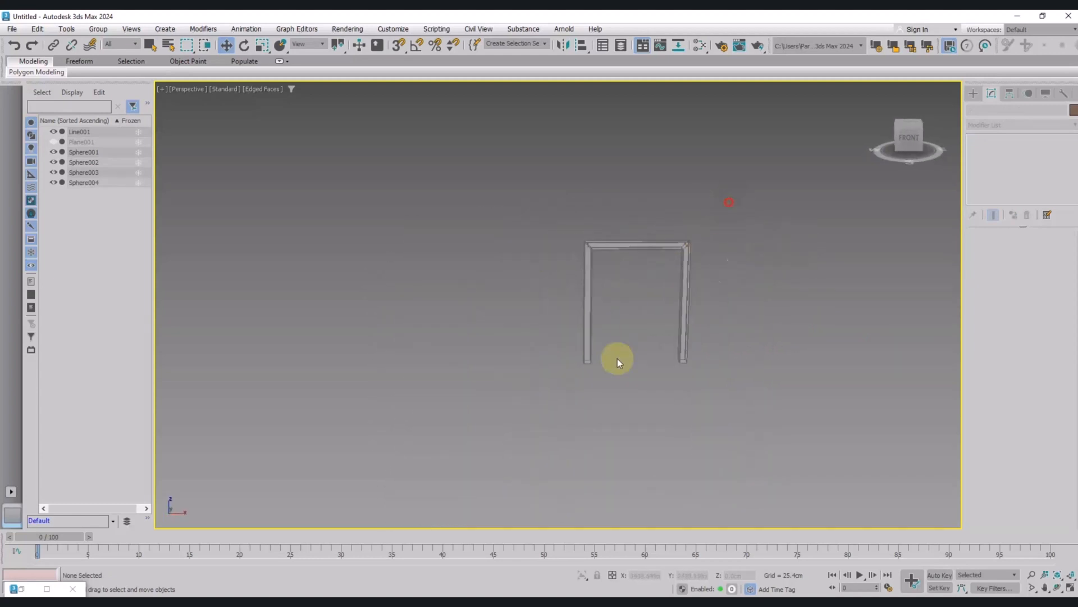
{"action": "left_click", "coordinate": [98, 28]}
{"action": "left_click", "coordinate": [107, 42]}
{"action": "left_click", "coordinate": [547, 329]}
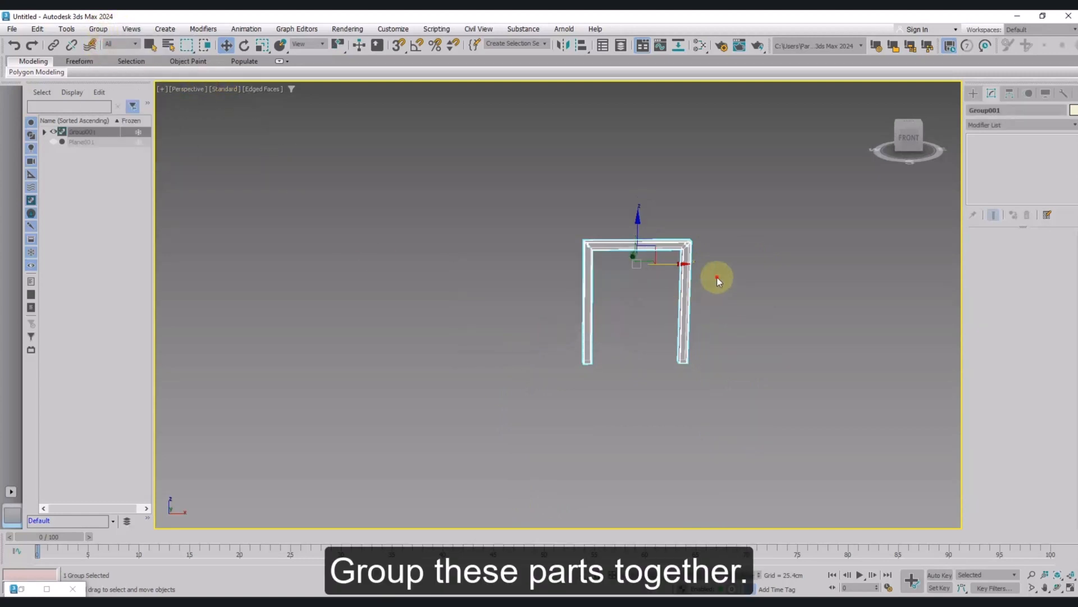
Unhide the reference photo plane in the front view and select the grouped leg frame.
{"action": "left_click", "coordinate": [702, 277]}
{"action": "key", "text": "f"}
{"action": "scroll", "coordinate": [544, 286], "scroll_direction": "up", "scroll_amount": 2}
{"action": "left_click", "coordinate": [54, 142]}
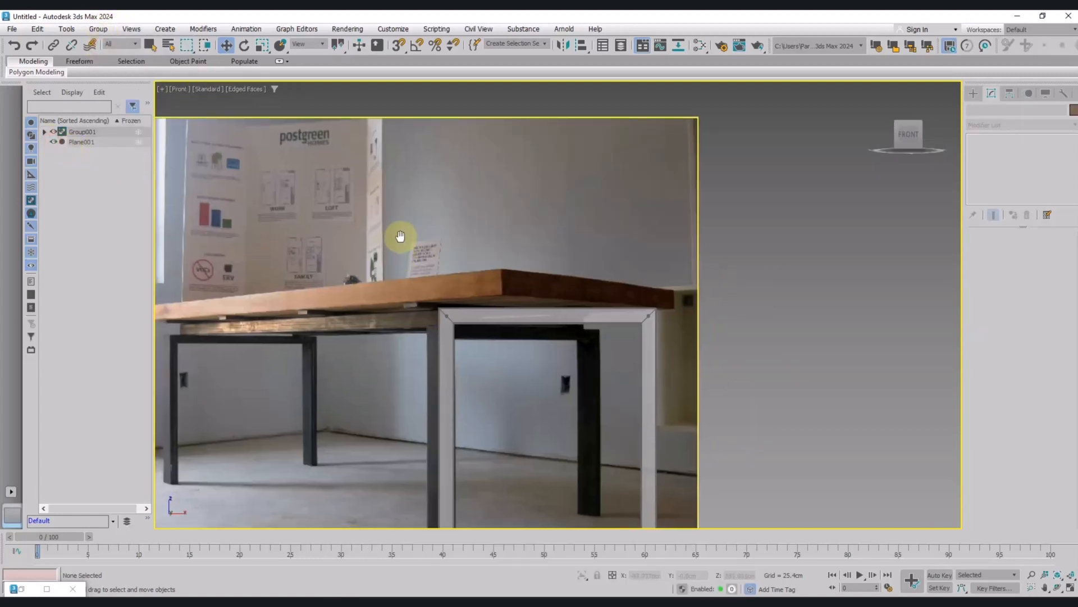
{"action": "left_click", "coordinate": [512, 260]}
{"action": "middle_click_drag", "start_coordinate": [513, 260], "coordinate": [520, 238]}
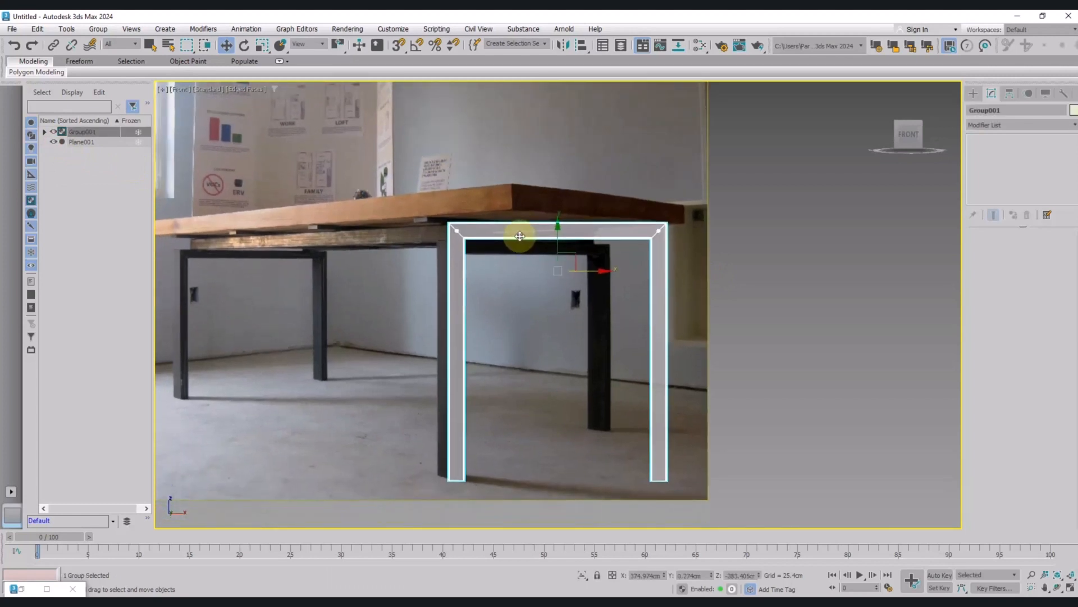
Rotate the leg frame group 90 degrees about the vertical axis and align it with the nearest table leg in the photo.
{"action": "key", "text": "e"}
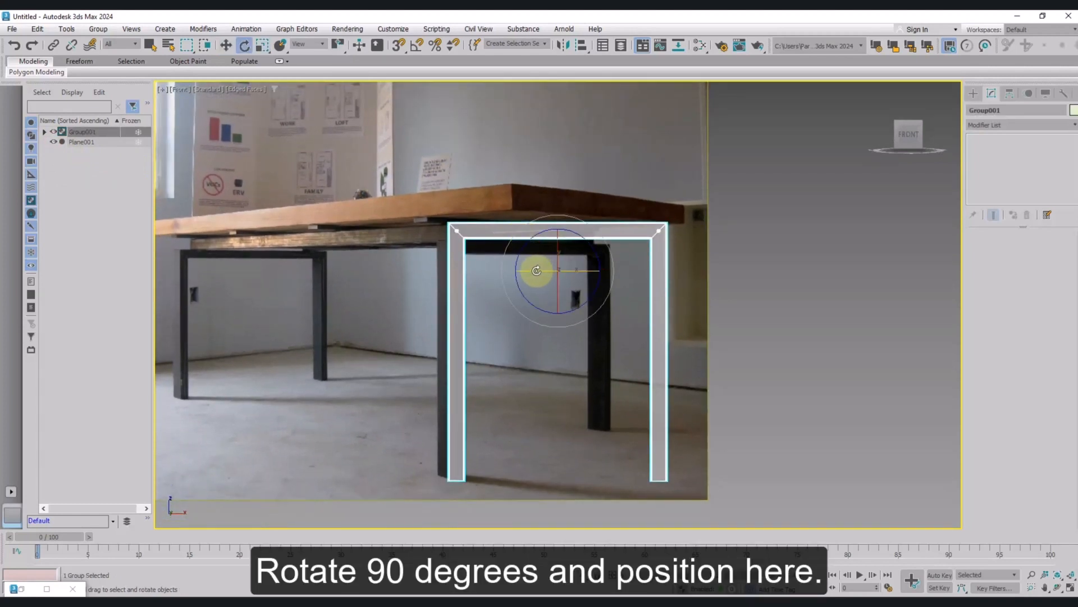
{"action": "left_click_drag", "start_coordinate": [537, 271], "coordinate": [485, 274]}
{"action": "key", "text": "w"}
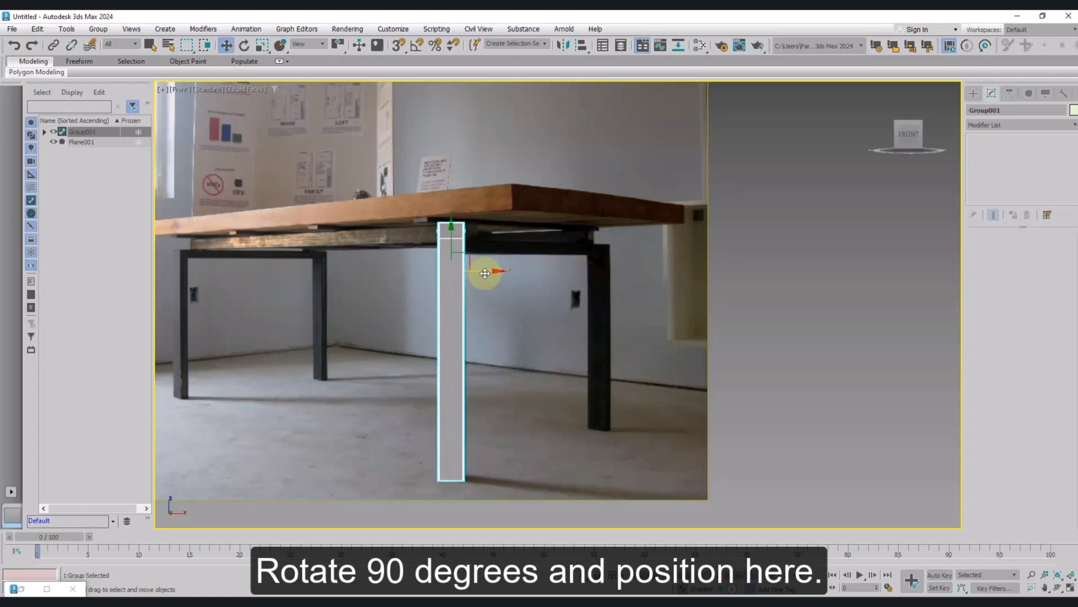
{"action": "scroll", "coordinate": [472, 276], "scroll_direction": "up", "scroll_amount": 10}
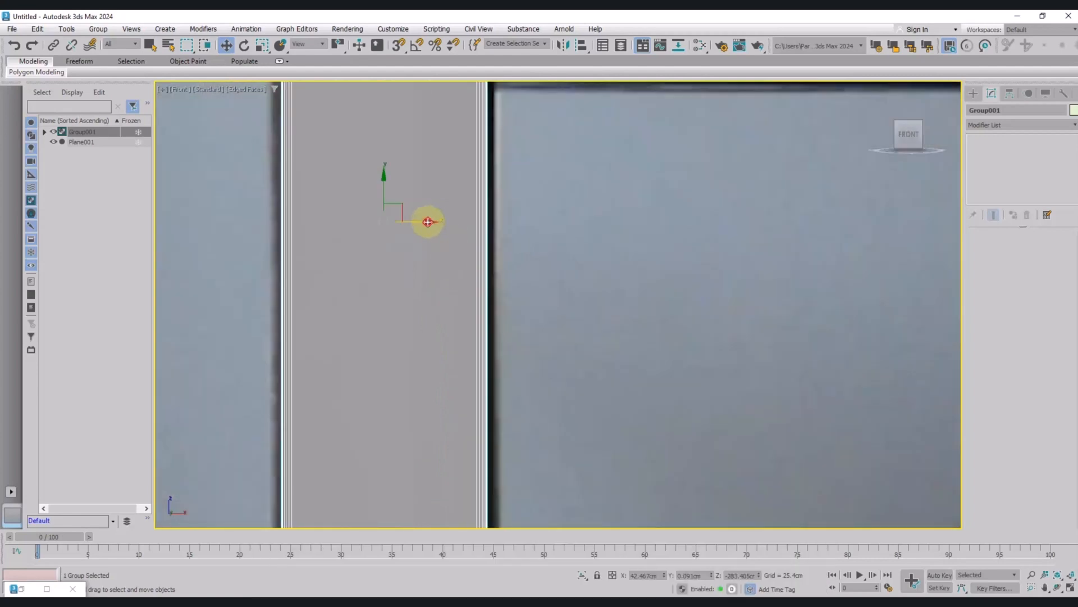
{"action": "left_click_drag", "start_coordinate": [428, 221], "coordinate": [429, 224]}
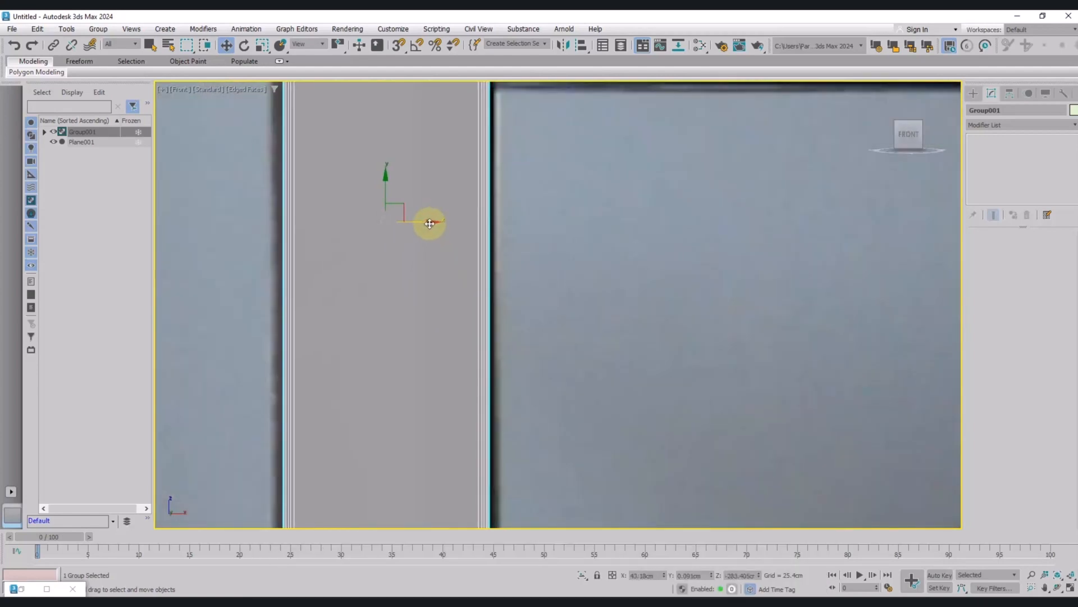
Clone the leg frame group as one instance, moved along the X axis to the left of the reference photo.
{"action": "scroll", "coordinate": [441, 235], "scroll_direction": "down", "scroll_amount": 10}
{"action": "scroll", "coordinate": [539, 258], "scroll_direction": "up", "scroll_amount": 3}
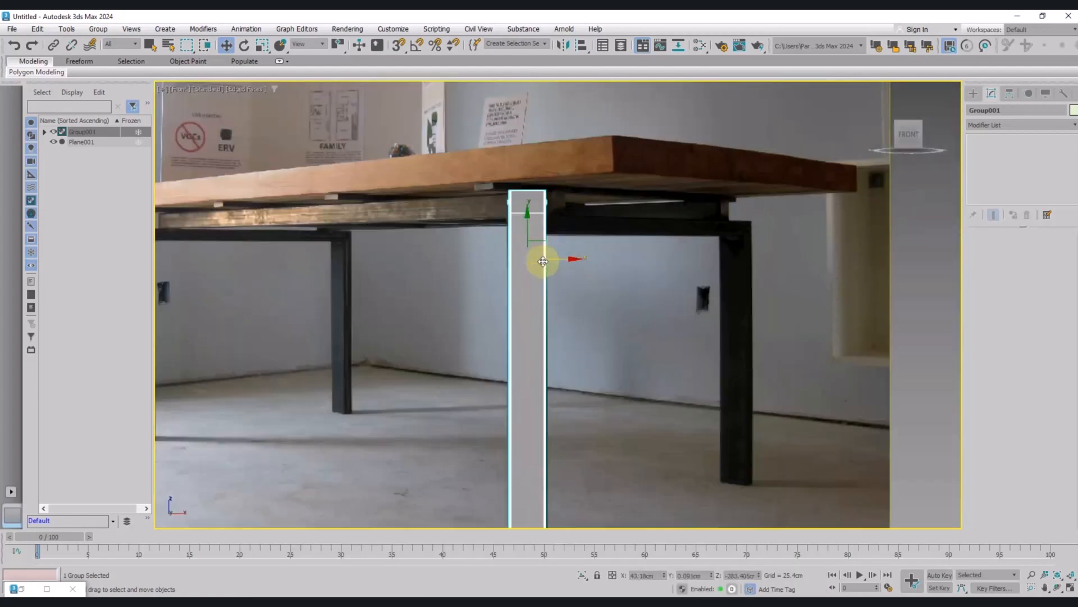
{"action": "scroll", "coordinate": [579, 272], "scroll_direction": "down", "scroll_amount": 2}
{"action": "left_click_drag", "start_coordinate": [583, 274], "coordinate": [368, 274], "text": "shift"}
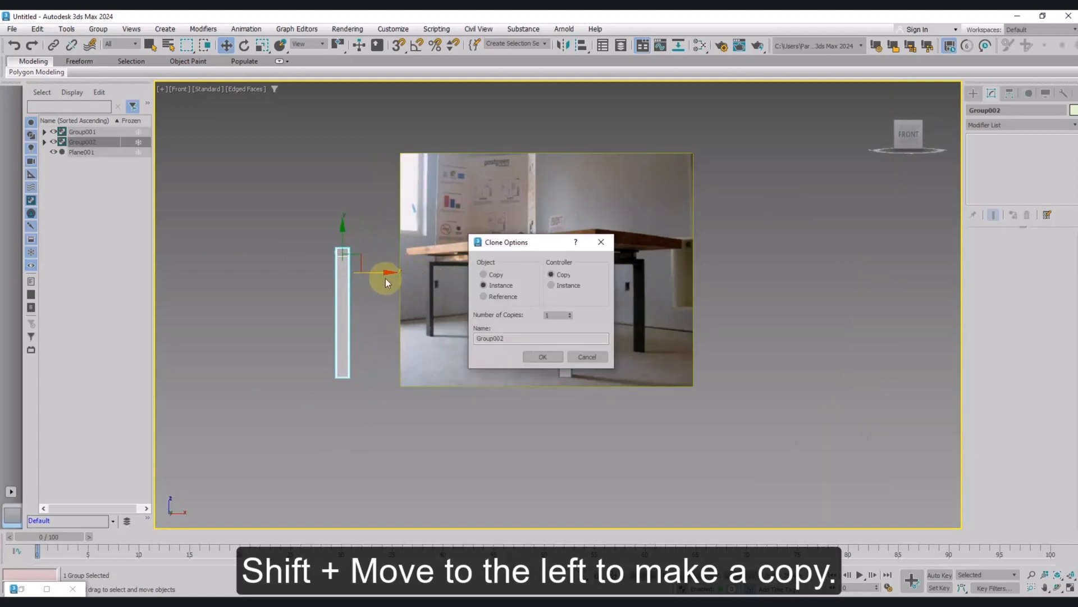
{"action": "left_click", "coordinate": [543, 357]}
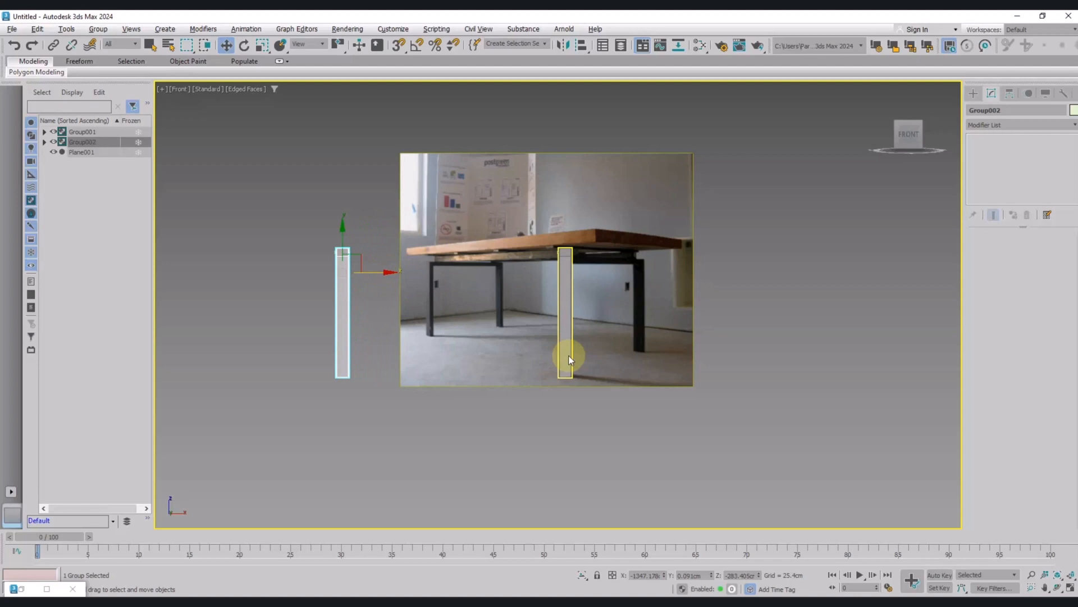
Draw a straight horizontal line about 1460 cm long across the tops of both leg frames, from the left frame to the right one.
{"action": "middle_click_drag", "start_coordinate": [481, 265], "coordinate": [485, 279]}
{"action": "right_click", "coordinate": [484, 279]}
{"action": "left_click", "coordinate": [496, 235]}
{"action": "scroll", "coordinate": [348, 266], "scroll_direction": "up", "scroll_amount": 5}
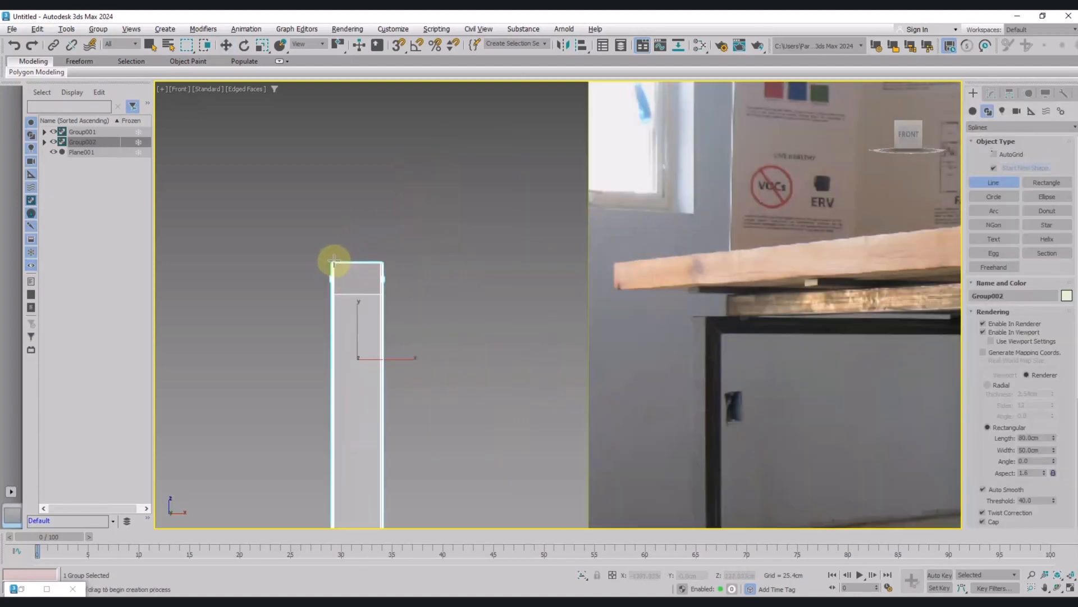
{"action": "left_click", "coordinate": [334, 238]}
{"action": "scroll", "coordinate": [466, 233], "scroll_direction": "down", "scroll_amount": 5}
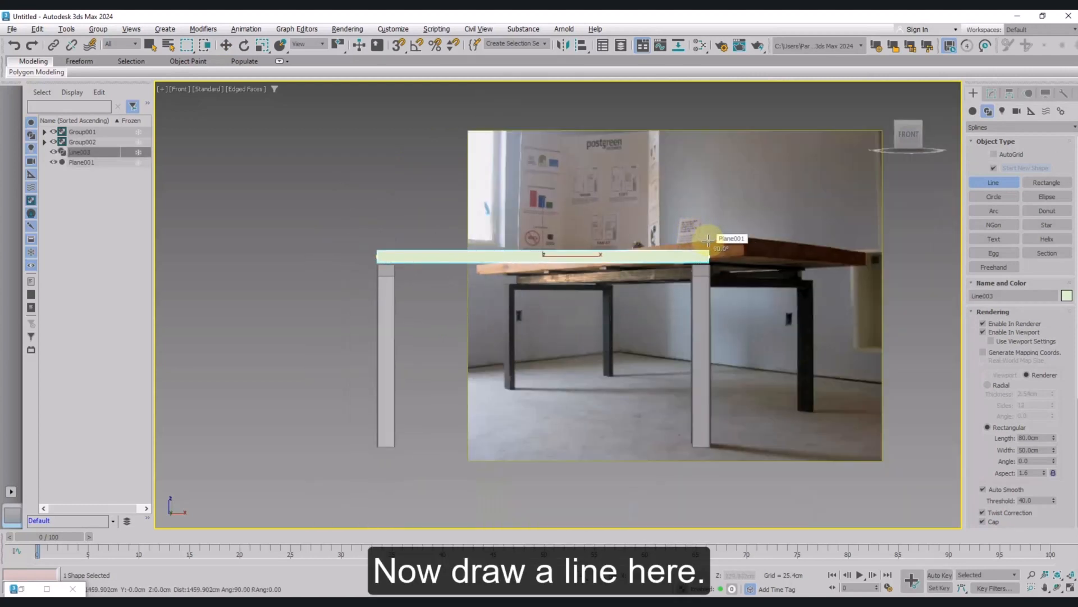
{"action": "left_click", "coordinate": [708, 240]}
{"action": "right_click", "coordinate": [717, 240]}
{"action": "middle_click_drag", "start_coordinate": [657, 272], "coordinate": [672, 283]}
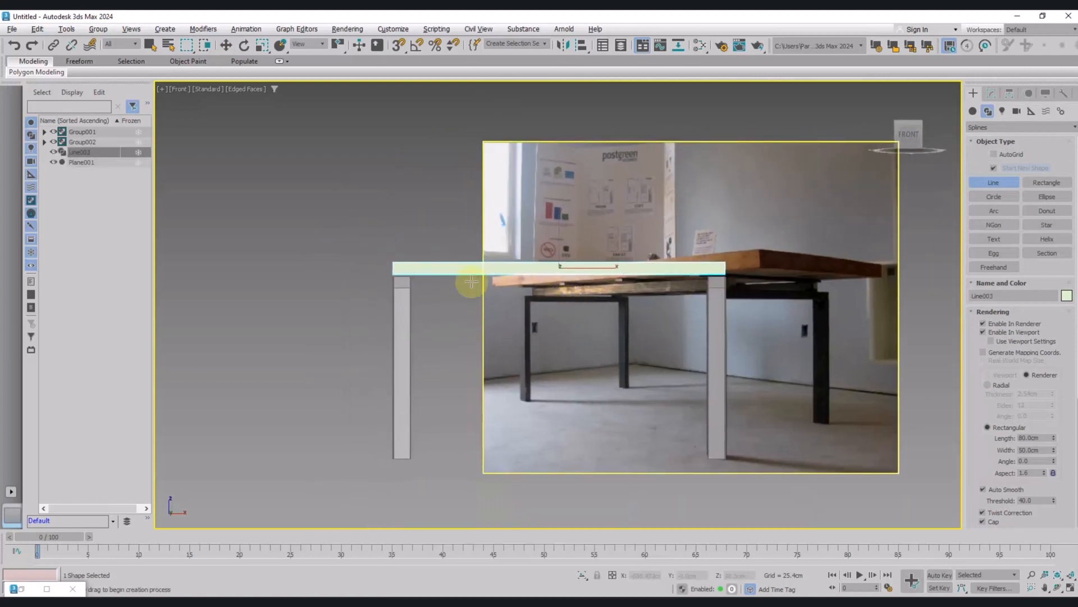
Move the horizontal bar down until its underside rests on top of the leg frames.
{"action": "scroll", "coordinate": [429, 273], "scroll_direction": "up", "scroll_amount": 4}
{"action": "key", "text": "w"}
{"action": "middle_click_drag", "start_coordinate": [486, 294], "coordinate": [326, 278]}
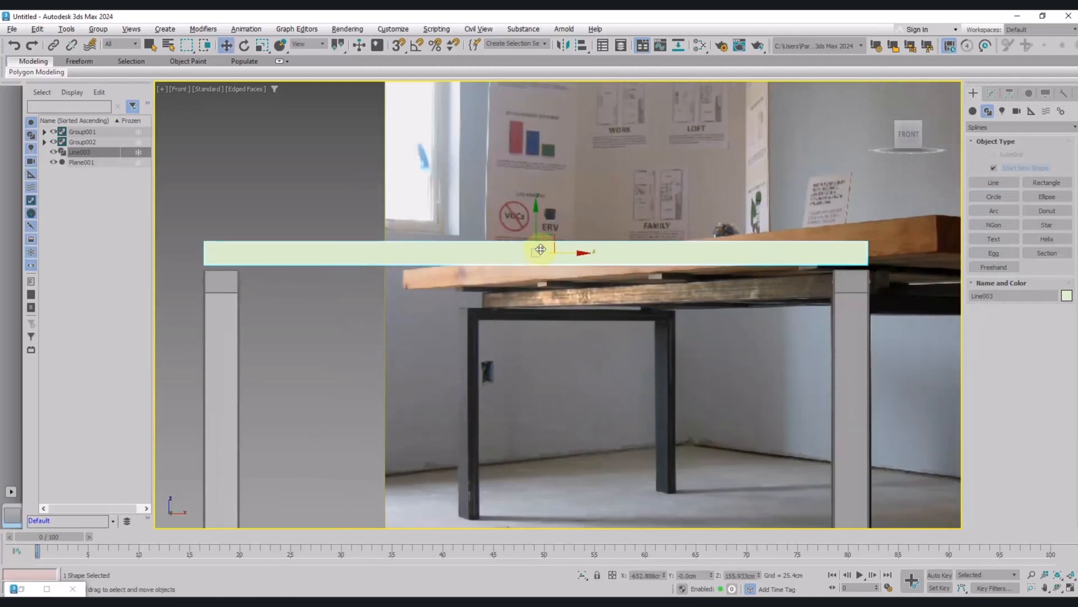
{"action": "scroll", "coordinate": [539, 247], "scroll_direction": "up", "scroll_amount": 2}
{"action": "scroll", "coordinate": [505, 247], "scroll_direction": "down", "scroll_amount": 3}
{"action": "scroll", "coordinate": [741, 271], "scroll_direction": "up", "scroll_amount": 7}
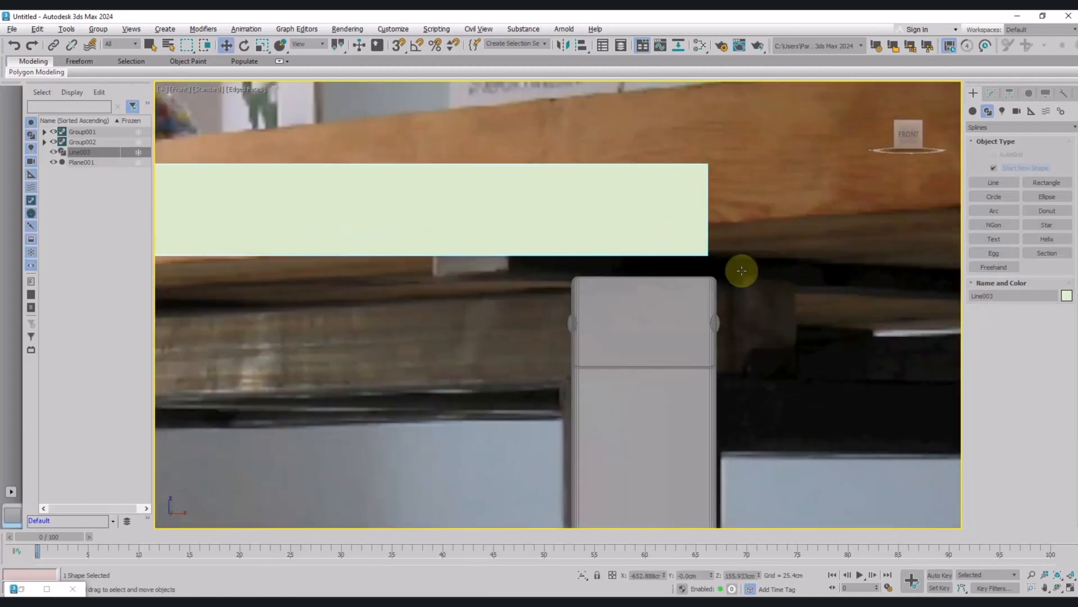
{"action": "left_click_drag", "start_coordinate": [638, 226], "coordinate": [641, 285]}
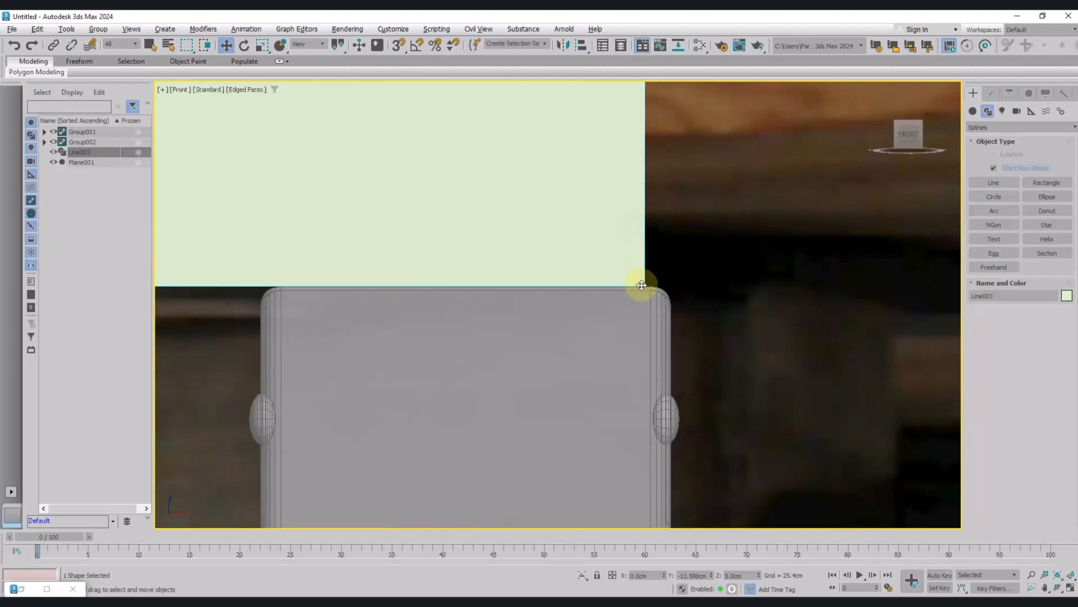
Adjust the bar's end vertices along X to align its ends with the outer faces of the two leg frames.
{"action": "scroll", "coordinate": [641, 285], "scroll_direction": "down", "scroll_amount": 5}
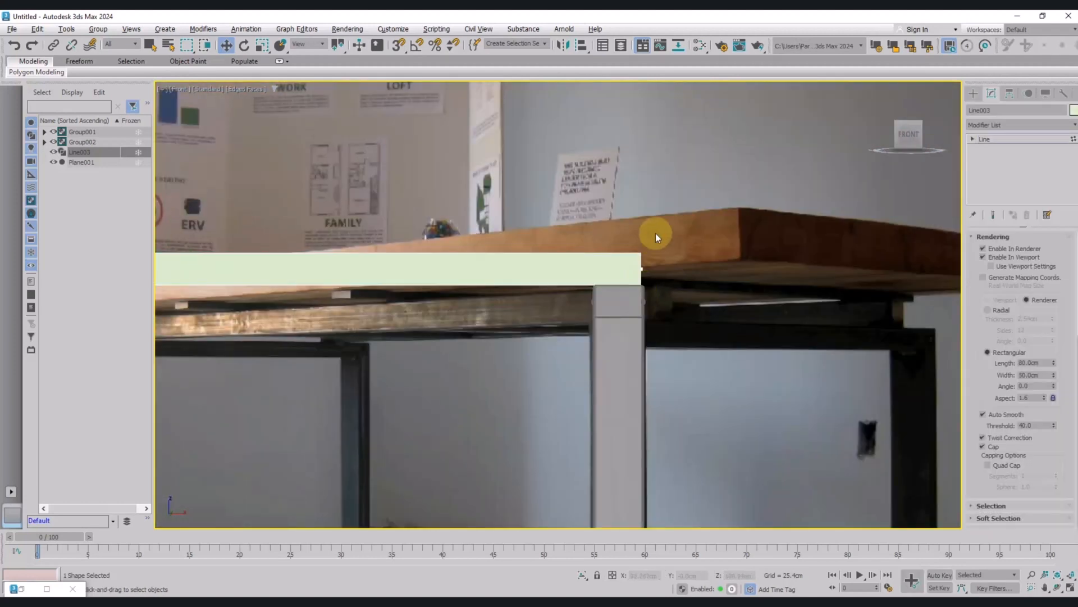
{"action": "scroll", "coordinate": [652, 265], "scroll_direction": "up", "scroll_amount": 5}
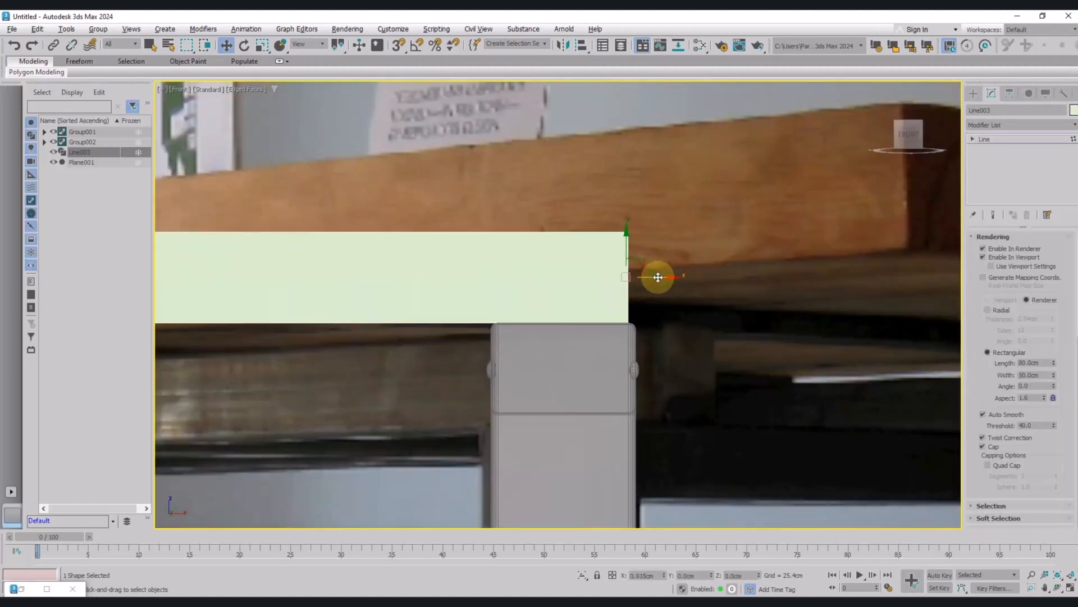
{"action": "scroll", "coordinate": [642, 291], "scroll_direction": "down", "scroll_amount": 5}
{"action": "scroll", "coordinate": [573, 306], "scroll_direction": "down", "scroll_amount": 4}
{"action": "scroll", "coordinate": [601, 281], "scroll_direction": "up", "scroll_amount": 7}
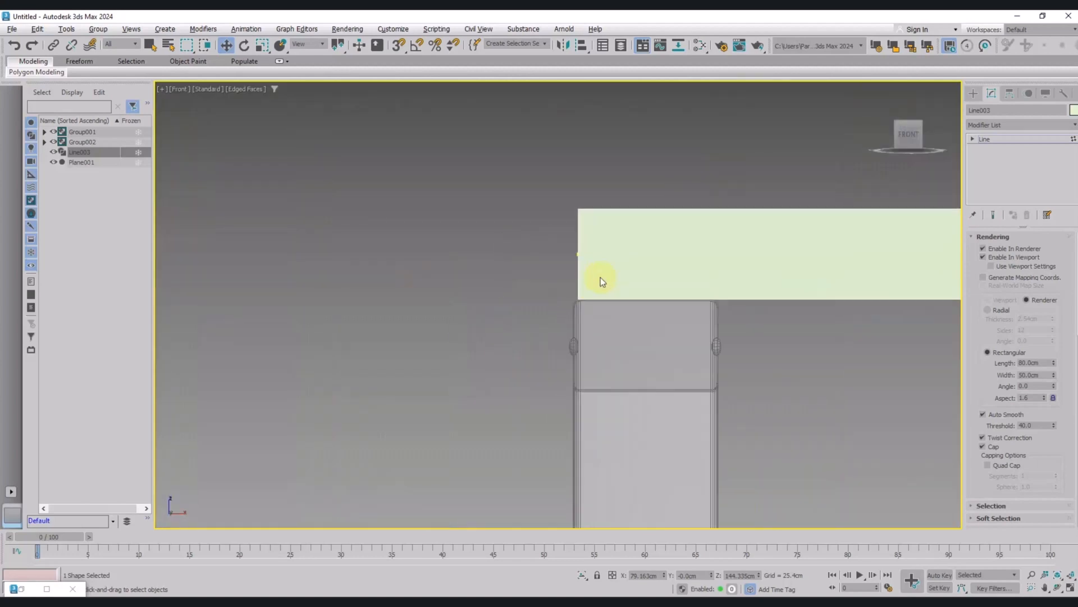
{"action": "scroll", "coordinate": [601, 280], "scroll_direction": "down", "scroll_amount": 7}
{"action": "scroll", "coordinate": [600, 279], "scroll_direction": "down", "scroll_amount": 6}
{"action": "scroll", "coordinate": [590, 300], "scroll_direction": "up", "scroll_amount": 10}
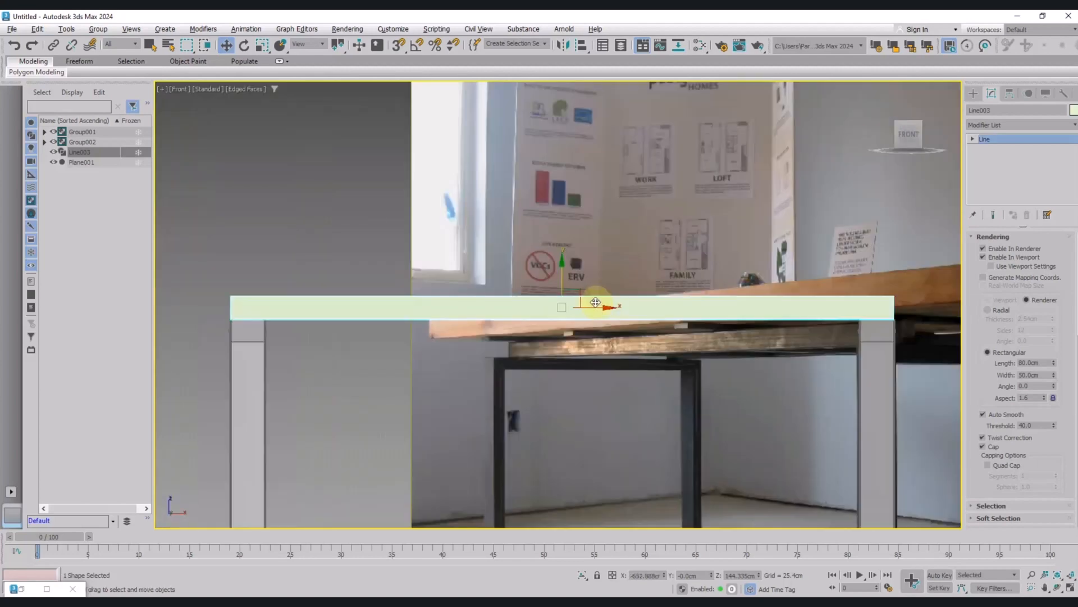
Set the bar's rectangular rendering section to a length of 40 cm and a width of 50 cm.
{"action": "middle_click_drag", "start_coordinate": [590, 303], "coordinate": [596, 313]}
{"action": "double_click", "coordinate": [1043, 364]}
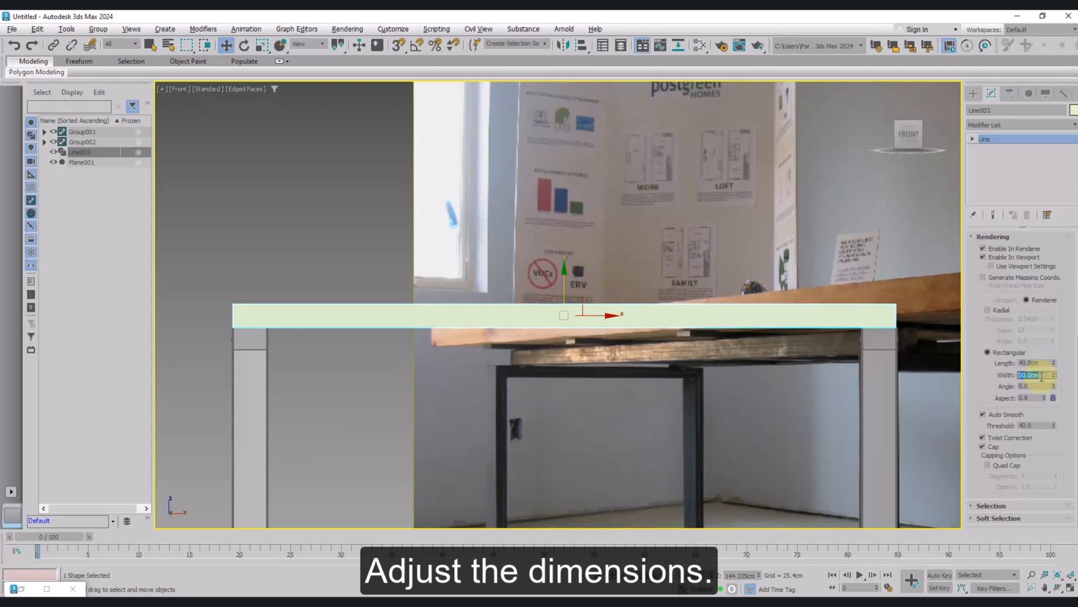
{"action": "type", "text": "50"}
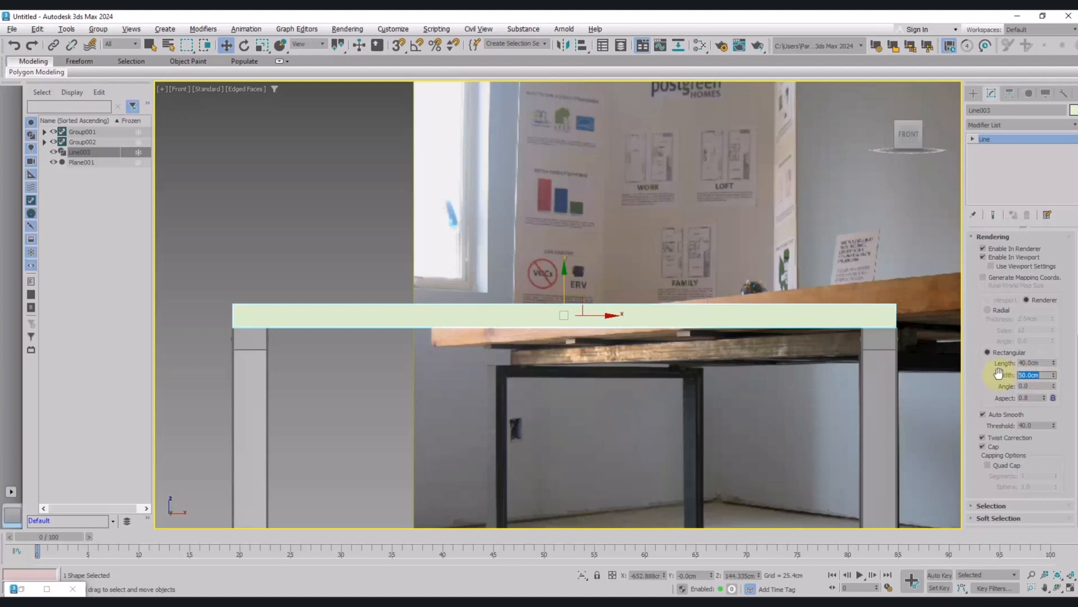
Hide the reference photo plane and move the bar along Y to about -248 cm, near one end of the leg frames.
{"action": "middle_click_drag", "start_coordinate": [601, 332], "coordinate": [503, 312]}
{"action": "key", "text": "p"}
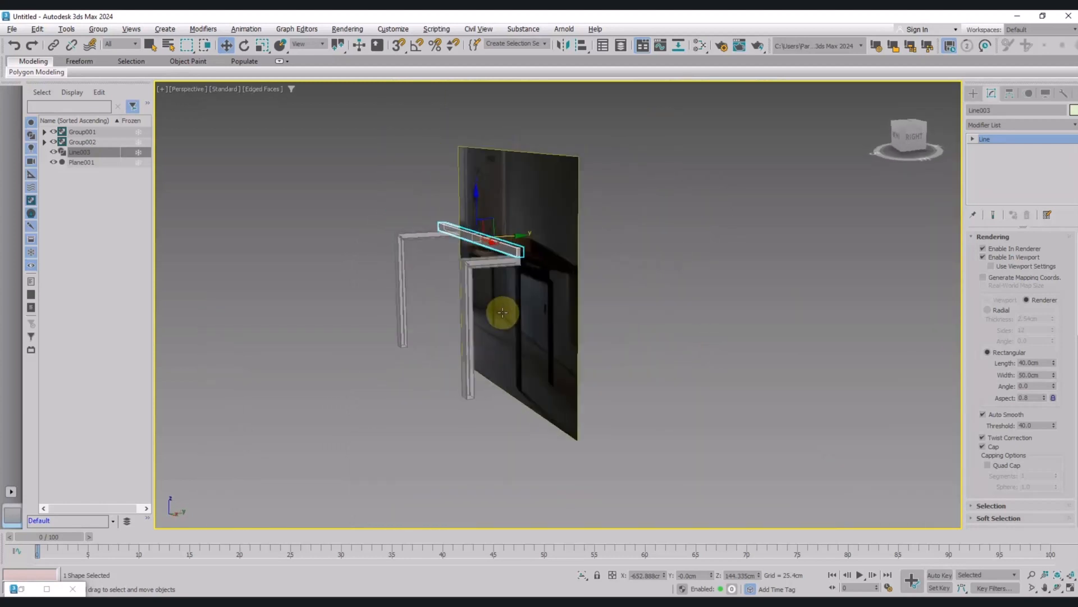
{"action": "left_click", "coordinate": [53, 162]}
{"action": "scroll", "coordinate": [531, 250], "scroll_direction": "up", "scroll_amount": 4}
{"action": "scroll", "coordinate": [534, 258], "scroll_direction": "down", "scroll_amount": 4}
{"action": "key", "text": "t"}
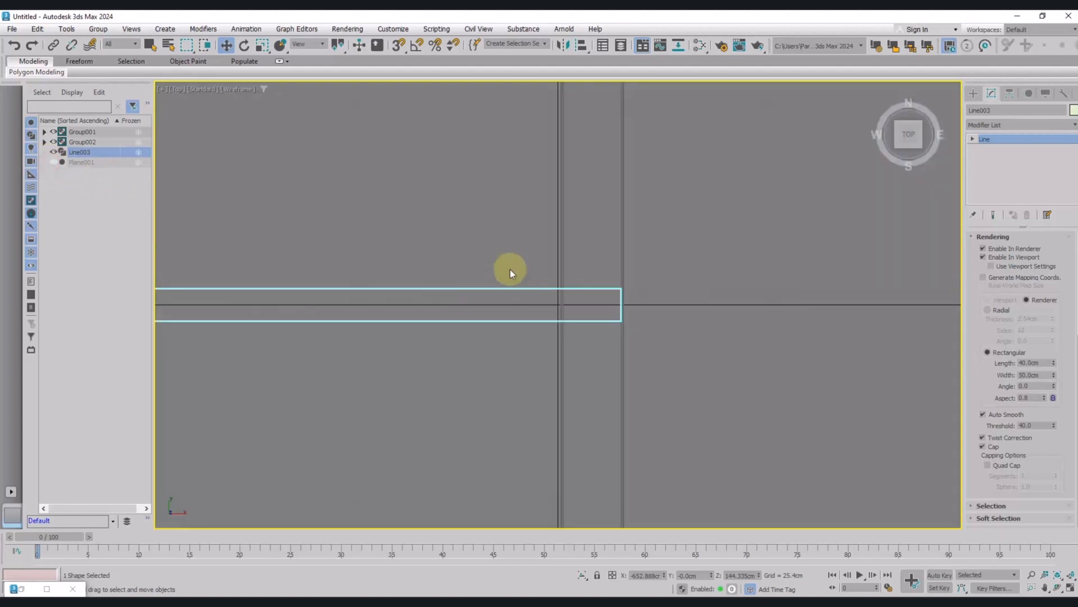
{"action": "scroll", "coordinate": [510, 268], "scroll_direction": "down", "scroll_amount": 5}
{"action": "middle_click_drag", "start_coordinate": [619, 233], "coordinate": [667, 258]}
{"action": "left_click_drag", "start_coordinate": [508, 234], "coordinate": [510, 308]}
{"action": "key", "text": "p"}
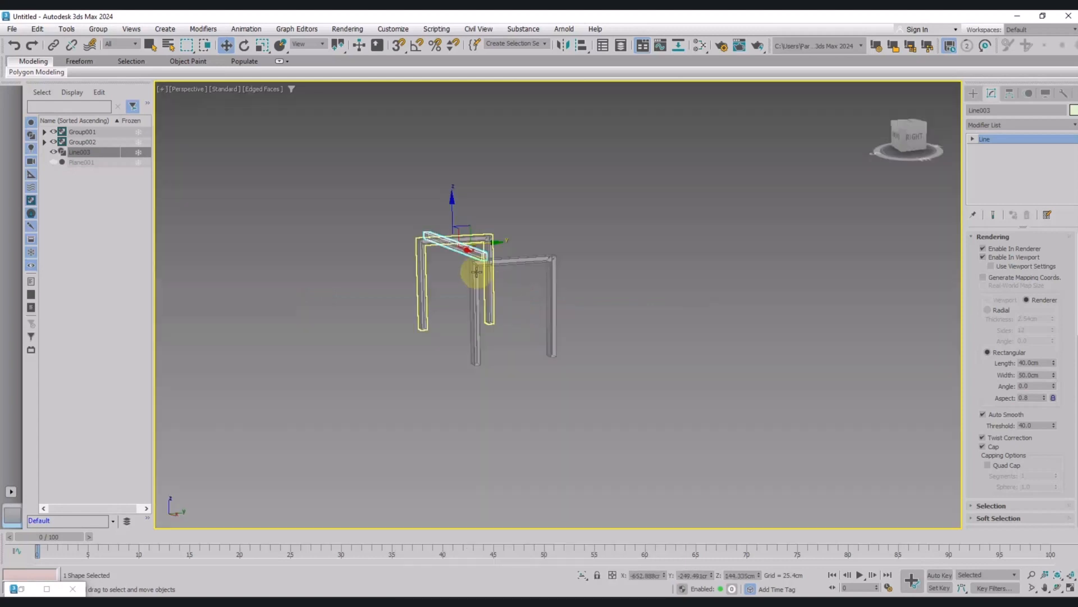
Convert the long bar to an Editable Poly.
{"action": "scroll", "coordinate": [477, 263], "scroll_direction": "up", "scroll_amount": 5}
{"action": "middle_click_drag", "start_coordinate": [476, 263], "coordinate": [529, 272], "text": "alt"}
{"action": "scroll", "coordinate": [595, 311], "scroll_direction": "down", "scroll_amount": 3}
{"action": "right_click", "coordinate": [529, 272]}
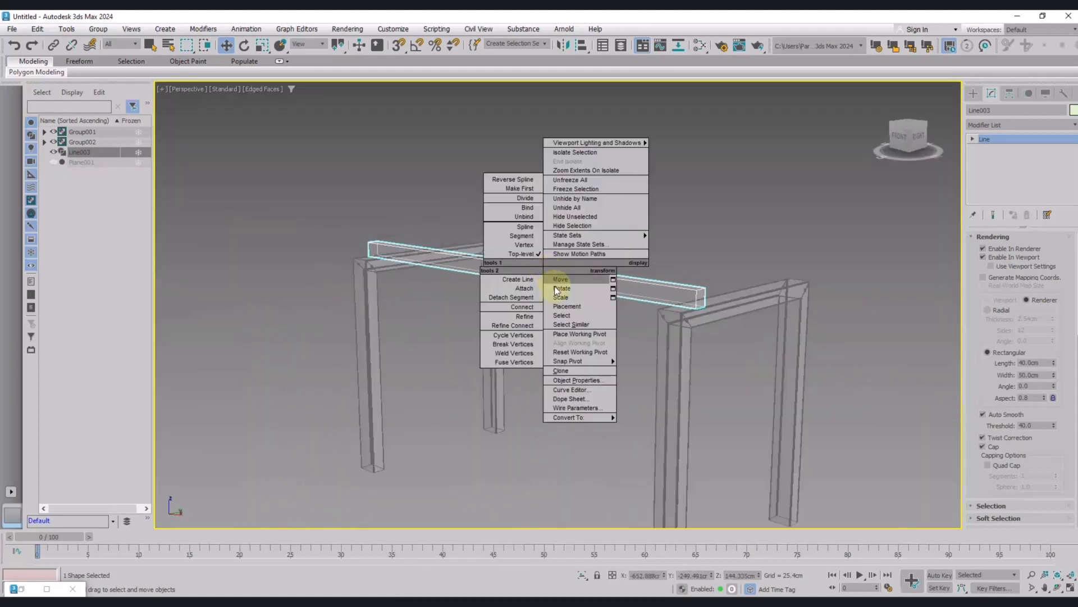
{"action": "mouse_move", "coordinate": [584, 414]}
{"action": "left_click", "coordinate": [635, 430]}
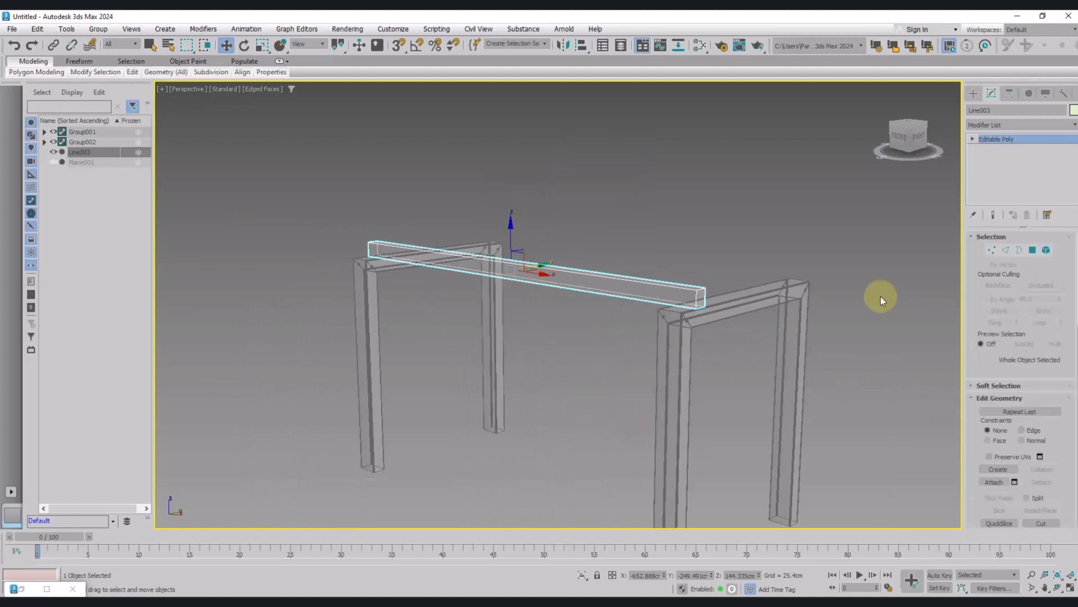
Chamfer the bar's four long edges by 1.5 cm and leave edge editing.
{"action": "left_click", "coordinate": [1004, 254]}
{"action": "left_click_drag", "start_coordinate": [606, 286], "coordinate": [621, 303]}
{"action": "right_click", "coordinate": [547, 328]}
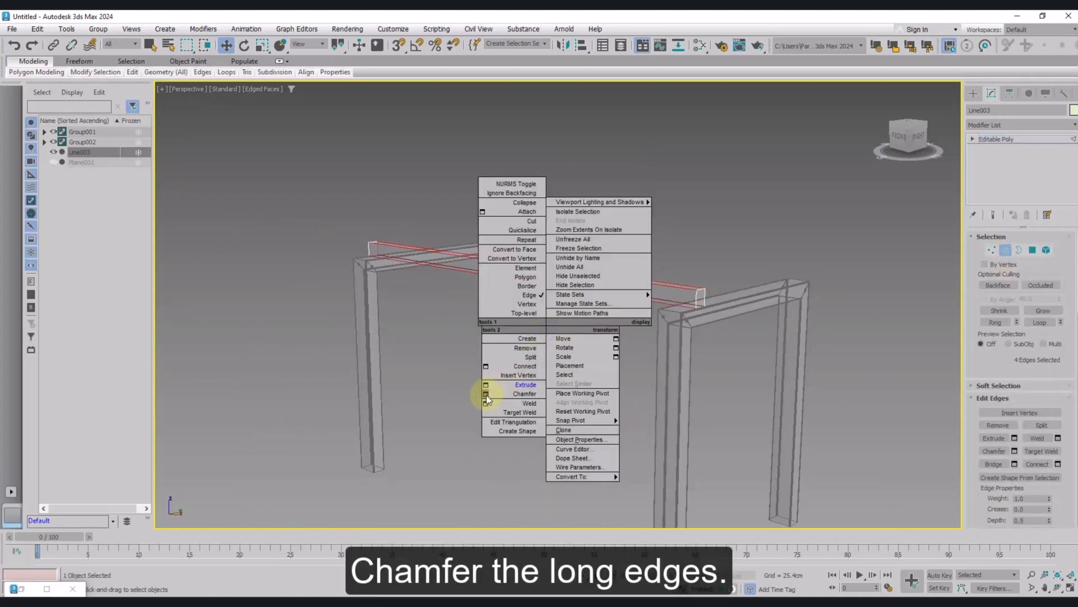
{"action": "left_click", "coordinate": [487, 396]}
{"action": "scroll", "coordinate": [538, 273], "scroll_direction": "up", "scroll_amount": 5}
{"action": "scroll", "coordinate": [589, 347], "scroll_direction": "down", "scroll_amount": 3}
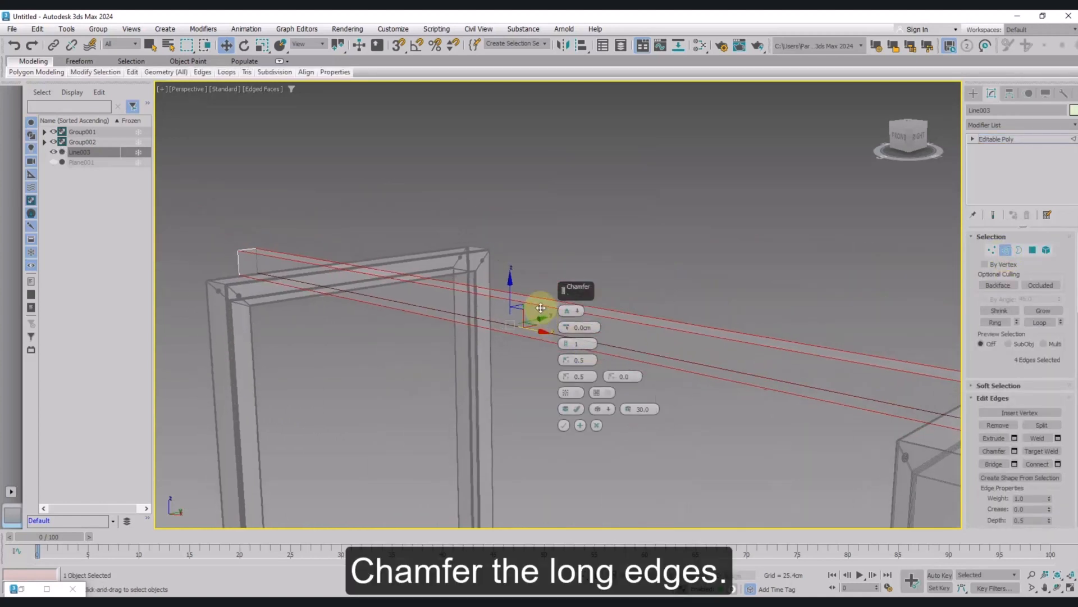
{"action": "scroll", "coordinate": [550, 323], "scroll_direction": "up", "scroll_amount": 3}
{"action": "mouse_move", "coordinate": [566, 331]}
{"action": "left_mouse_down"}
{"action": "mouse_move", "coordinate": [566, 319]}
{"action": "mouse_move", "coordinate": [577, 327]}
{"action": "left_mouse_up"}
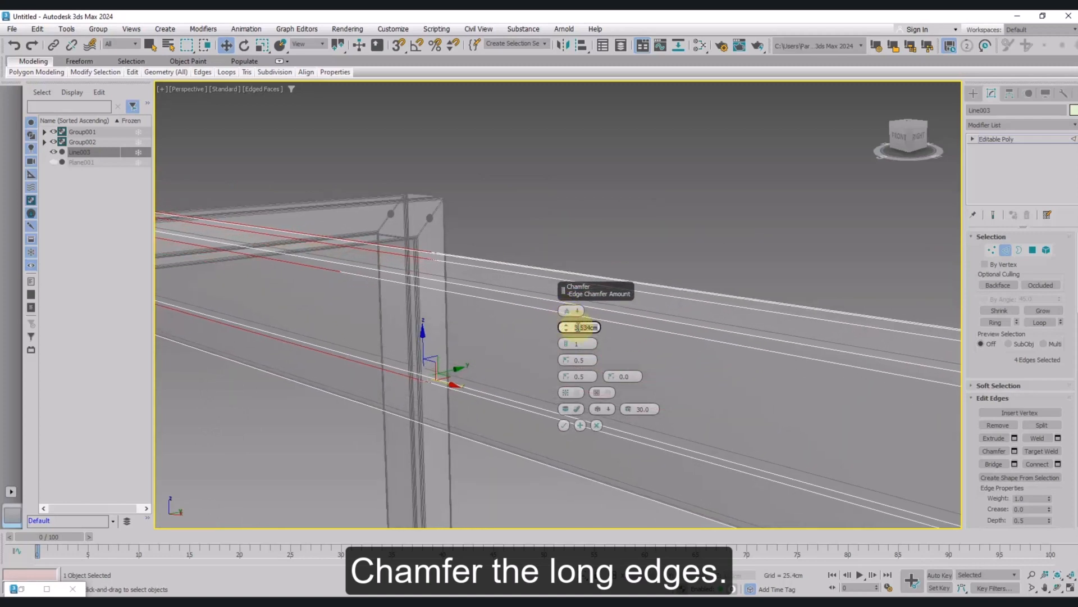
{"action": "type", "text": "1"}
{"action": "key", "text": "Return"}
{"action": "scroll", "coordinate": [522, 325], "scroll_direction": "up", "scroll_amount": 2}
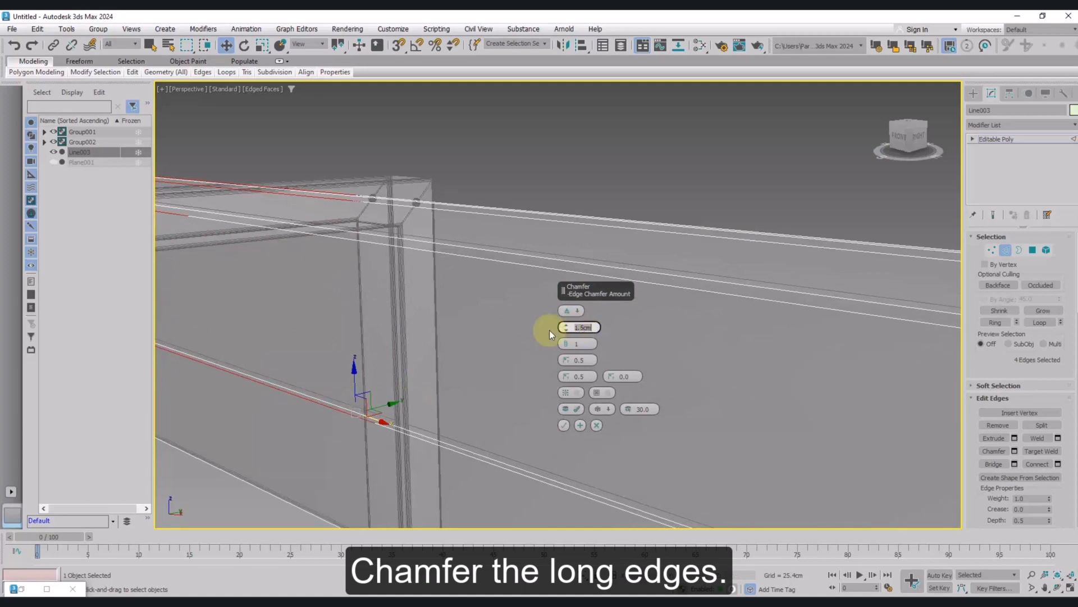
{"action": "middle_click_drag", "start_coordinate": [550, 329], "coordinate": [664, 376]}
{"action": "left_click", "coordinate": [562, 425]}
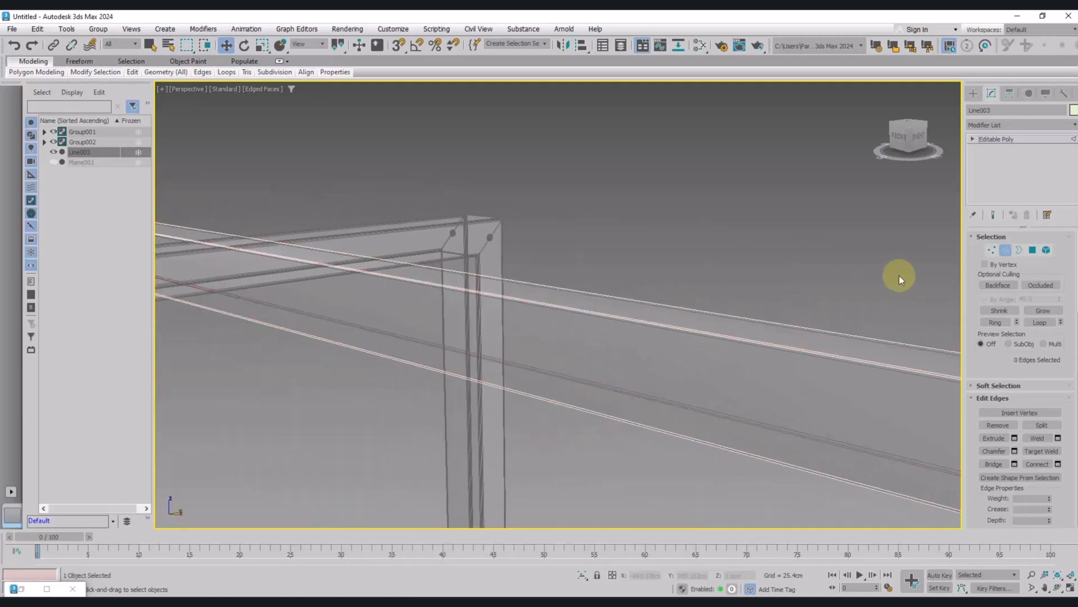
{"action": "left_click", "coordinate": [1005, 250]}
Clone the bar in the top view as one instance, moved along Y to the opposite end of the leg frames.
{"action": "key", "text": "t"}
{"action": "scroll", "coordinate": [603, 334], "scroll_direction": "up", "scroll_amount": 2}
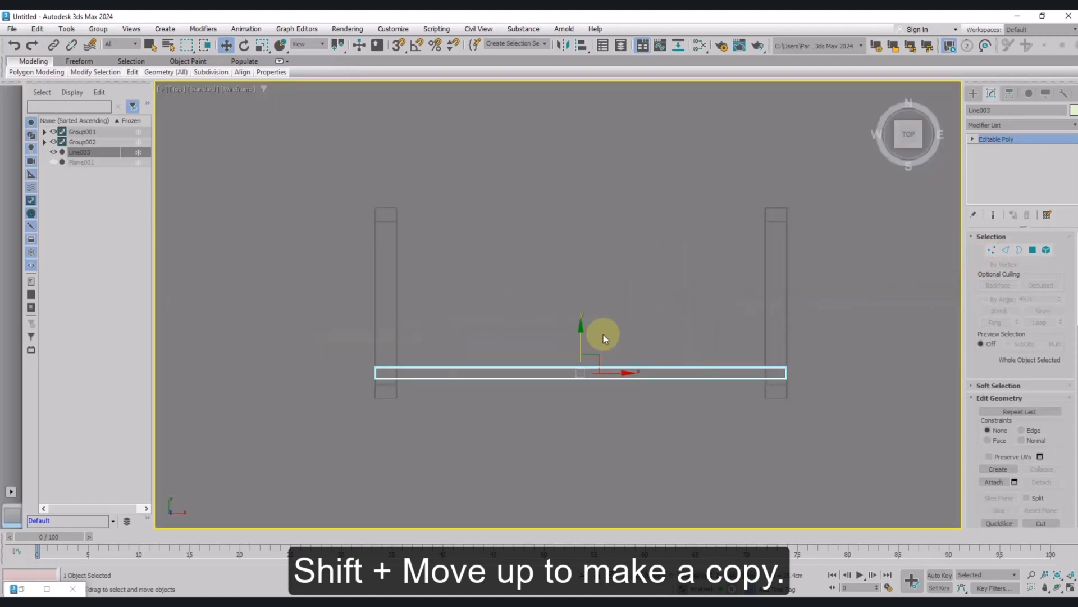
{"action": "middle_click_drag", "start_coordinate": [602, 334], "coordinate": [601, 392]}
{"action": "left_click_drag", "start_coordinate": [600, 393], "coordinate": [601, 256], "text": "shift"}
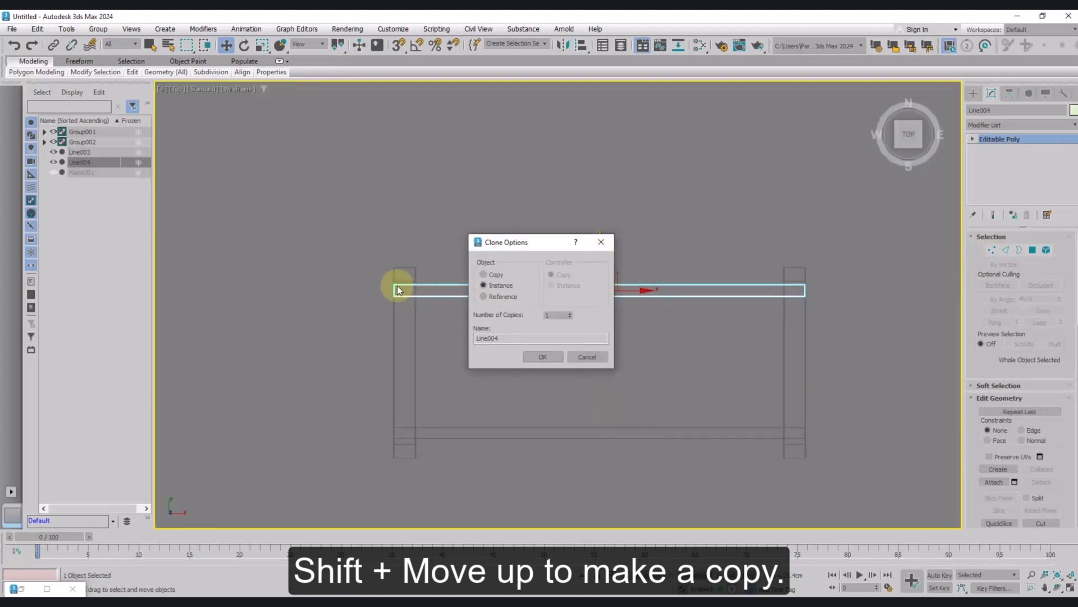
{"action": "left_click", "coordinate": [540, 357]}
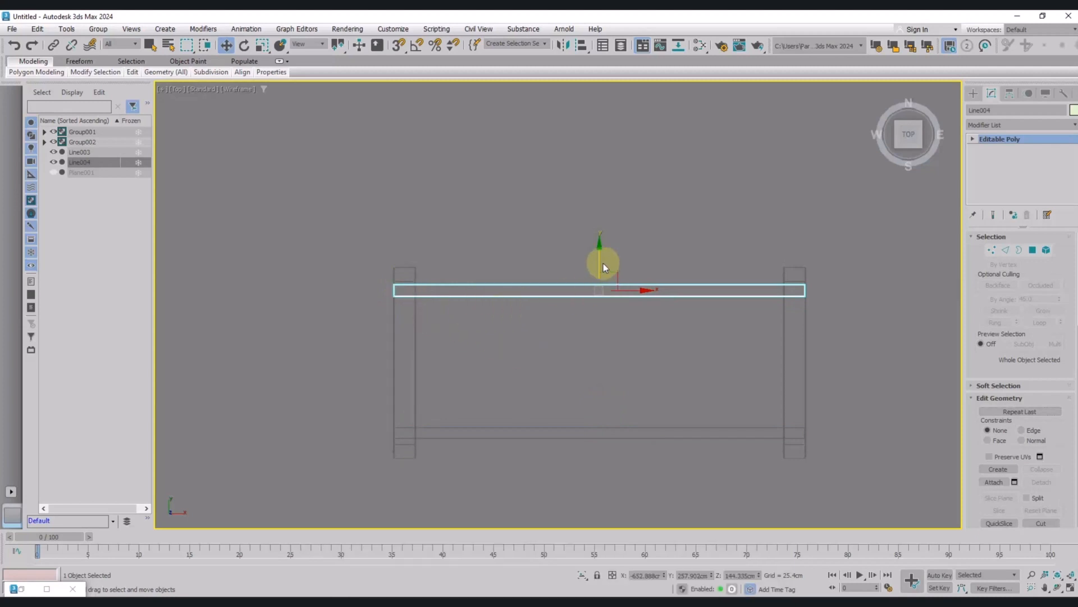
Fine-tune both long bars along Y so they sit evenly inset from the ends of the leg frames.
{"action": "scroll", "coordinate": [539, 282], "scroll_direction": "up", "scroll_amount": 3}
{"action": "scroll", "coordinate": [650, 272], "scroll_direction": "up", "scroll_amount": 1}
{"action": "scroll", "coordinate": [613, 288], "scroll_direction": "down", "scroll_amount": 4}
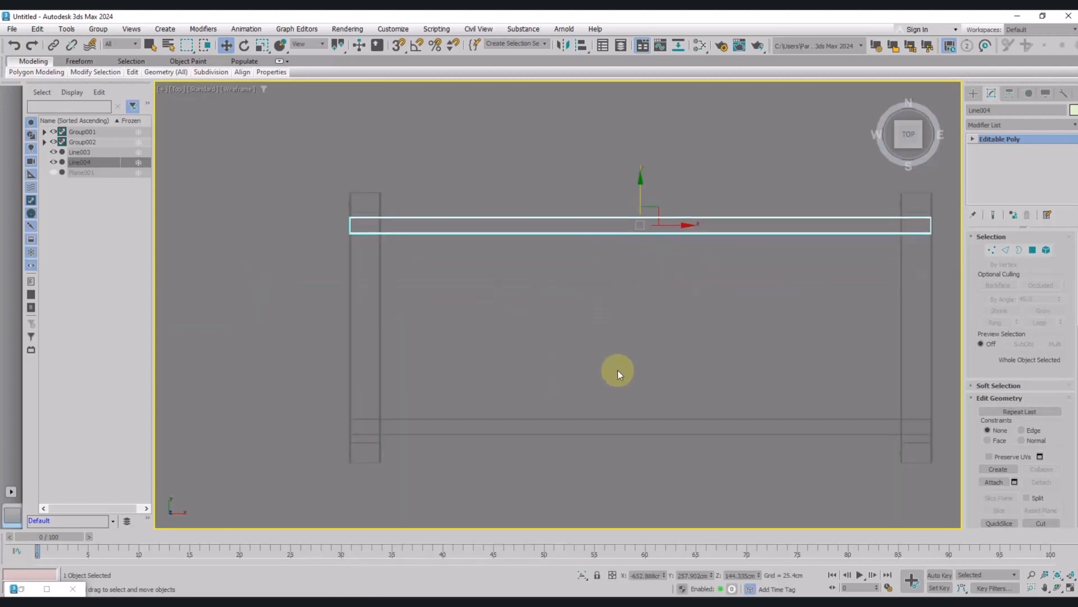
{"action": "left_click_drag", "start_coordinate": [641, 198], "coordinate": [639, 195]}
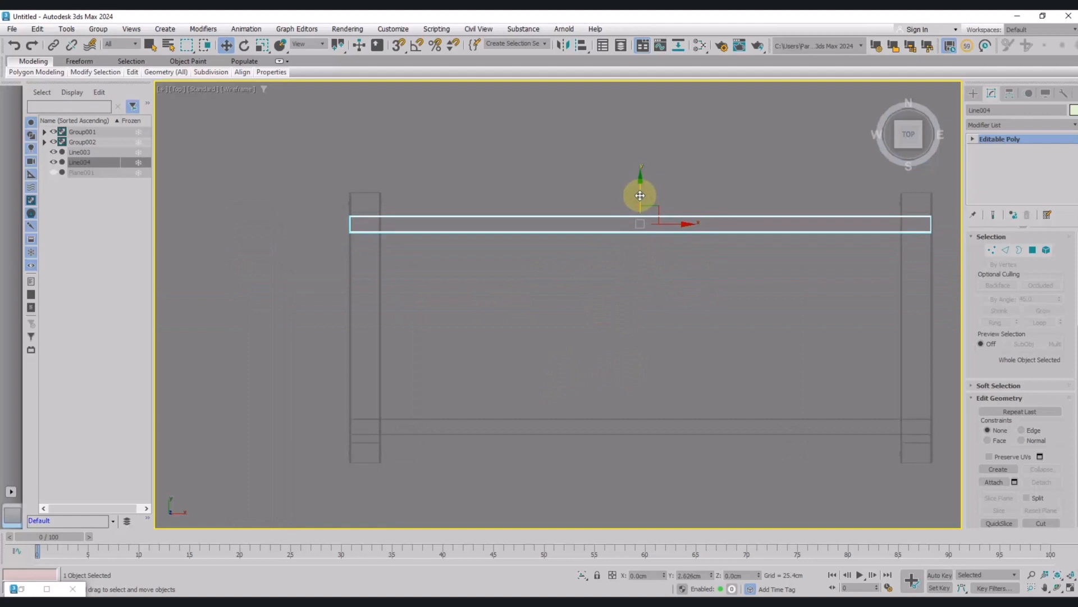
{"action": "left_click", "coordinate": [561, 419]}
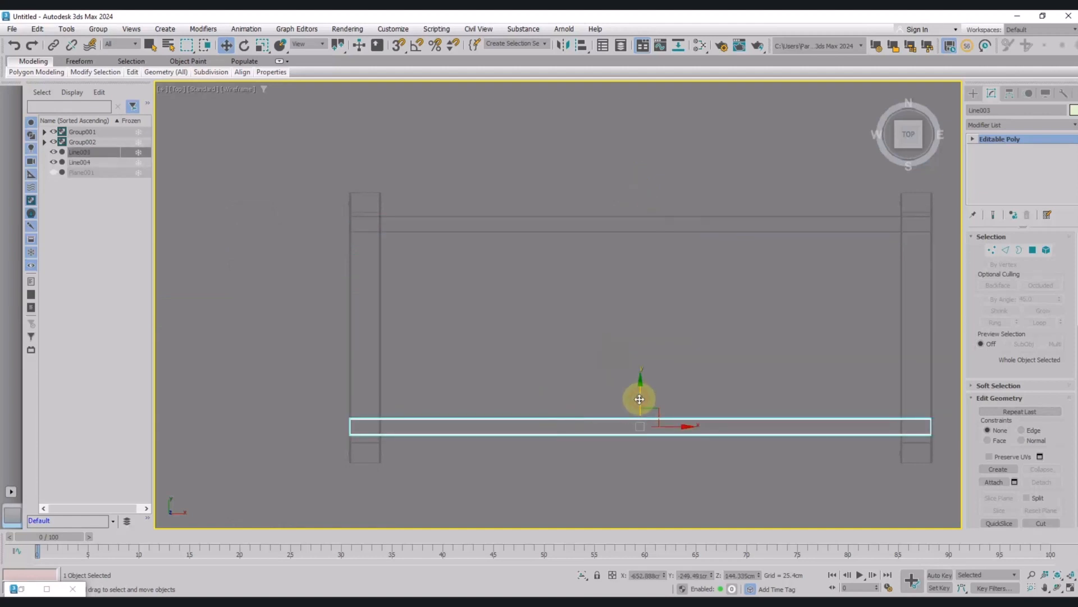
{"action": "left_click_drag", "start_coordinate": [639, 399], "coordinate": [639, 399]}
{"action": "left_click", "coordinate": [640, 344]}
{"action": "middle_click_drag", "start_coordinate": [640, 344], "coordinate": [585, 346]}
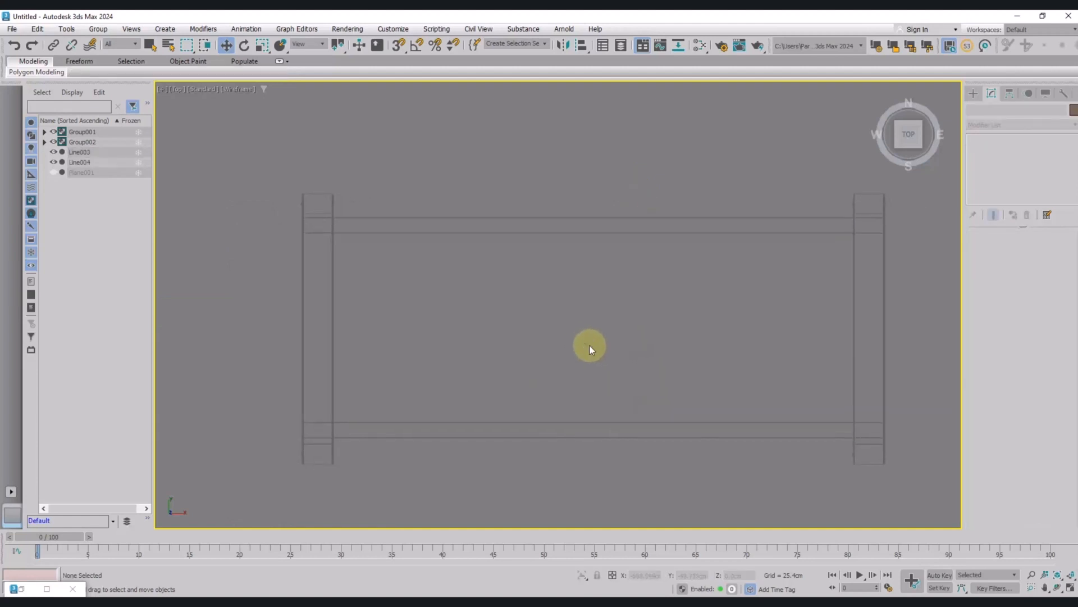
Draw a straight horizontal line in the left view above the leg frame, spanning past both long bars, for the small perpendicular bar.
{"action": "key", "text": "p"}
{"action": "scroll", "coordinate": [605, 331], "scroll_direction": "down", "scroll_amount": 5}
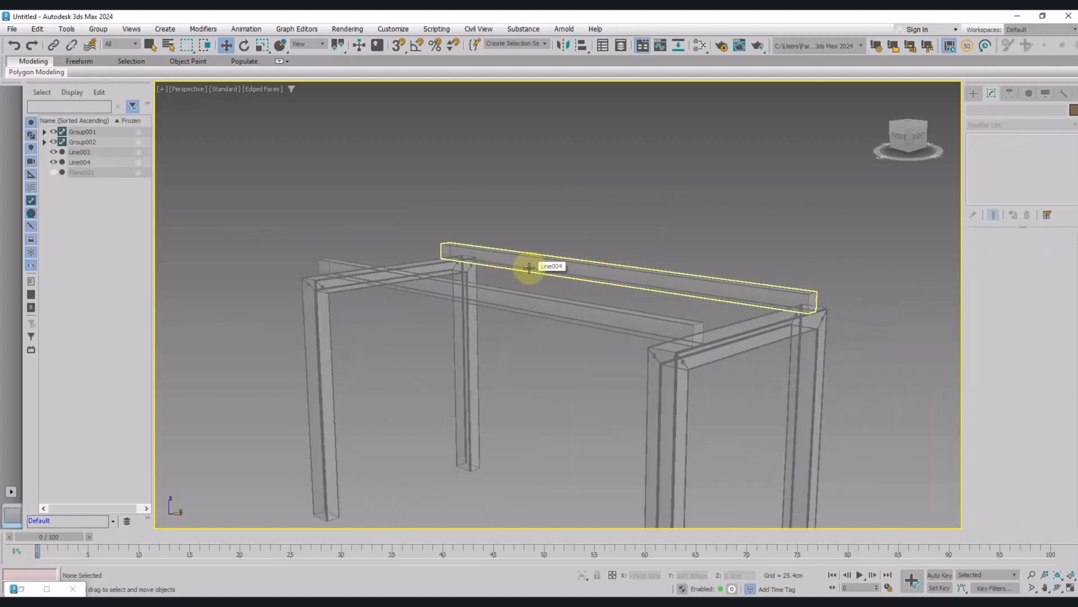
{"action": "key", "text": "f"}
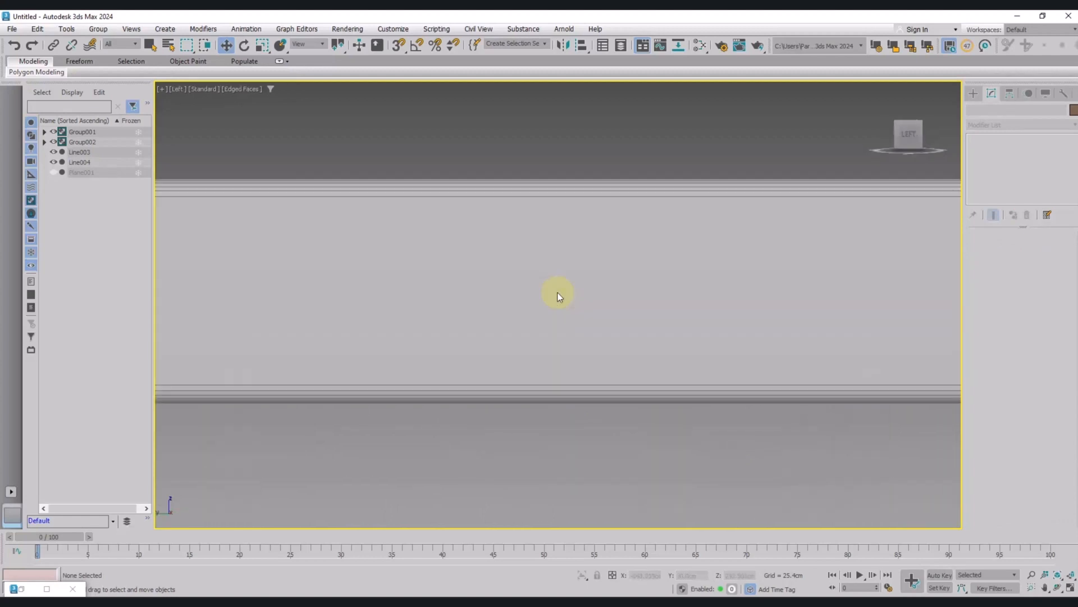
{"action": "key", "text": "l"}
{"action": "scroll", "coordinate": [558, 292], "scroll_direction": "down", "scroll_amount": 3}
{"action": "middle_click_drag", "start_coordinate": [474, 277], "coordinate": [497, 293]}
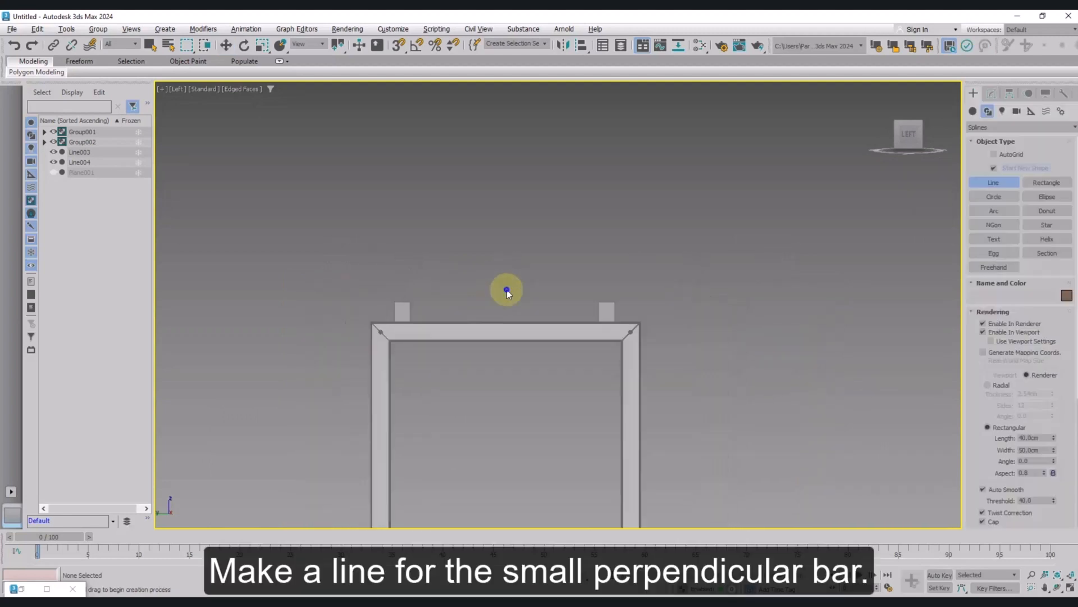
{"action": "right_click", "coordinate": [514, 276]}
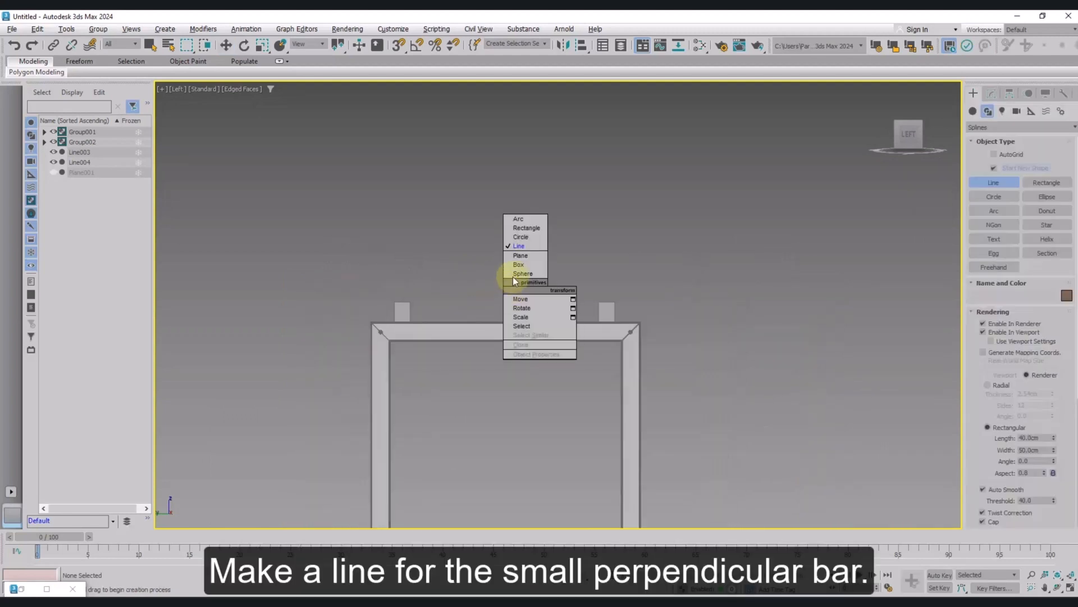
{"action": "left_click", "coordinate": [517, 248]}
{"action": "key", "text": "g"}
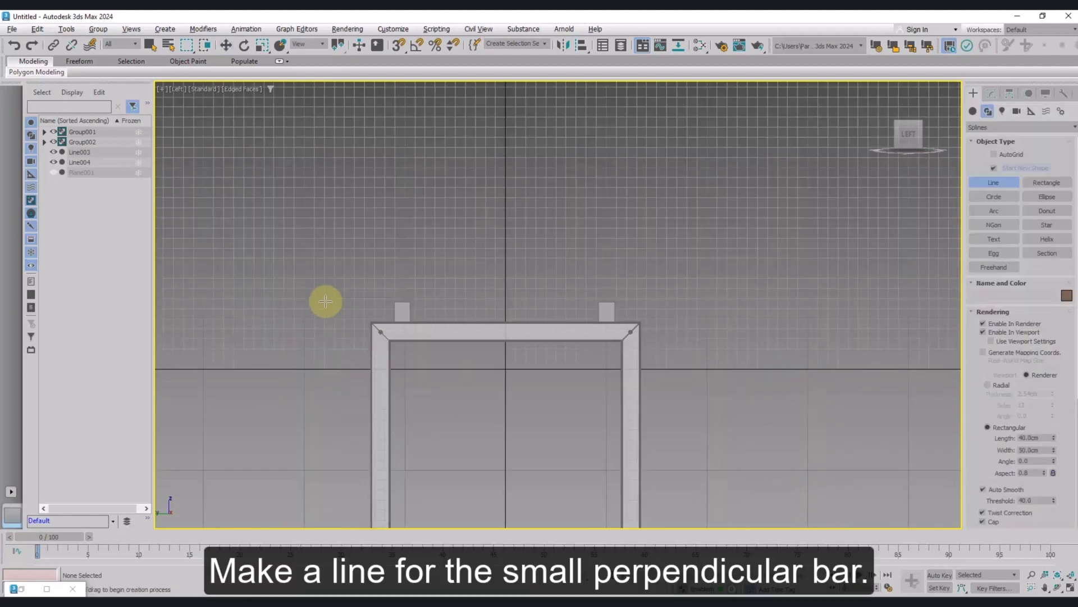
{"action": "key", "text": "g"}
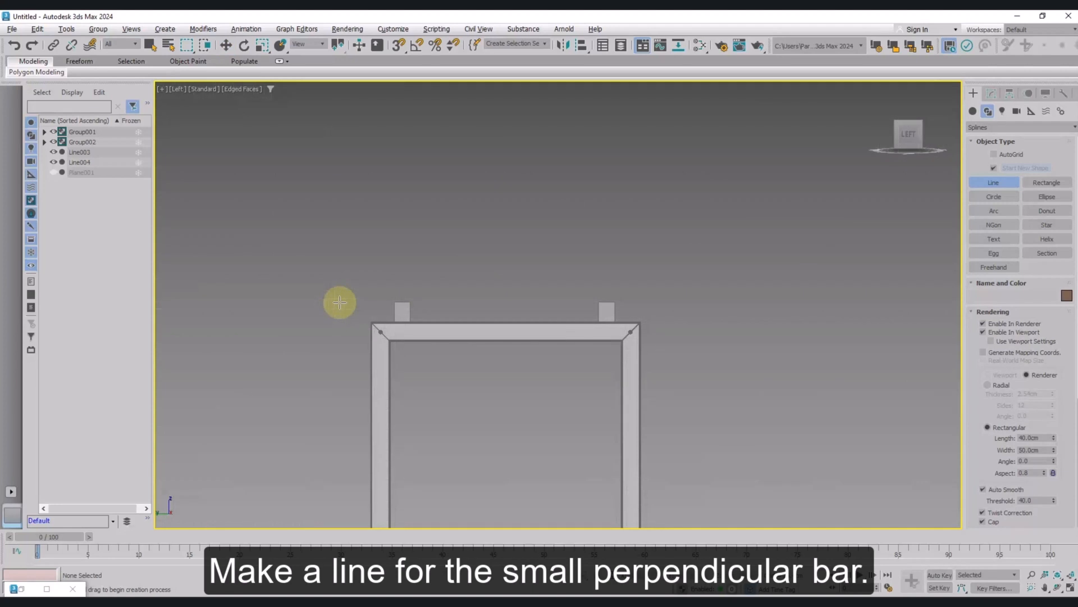
{"action": "left_click", "coordinate": [335, 301]}
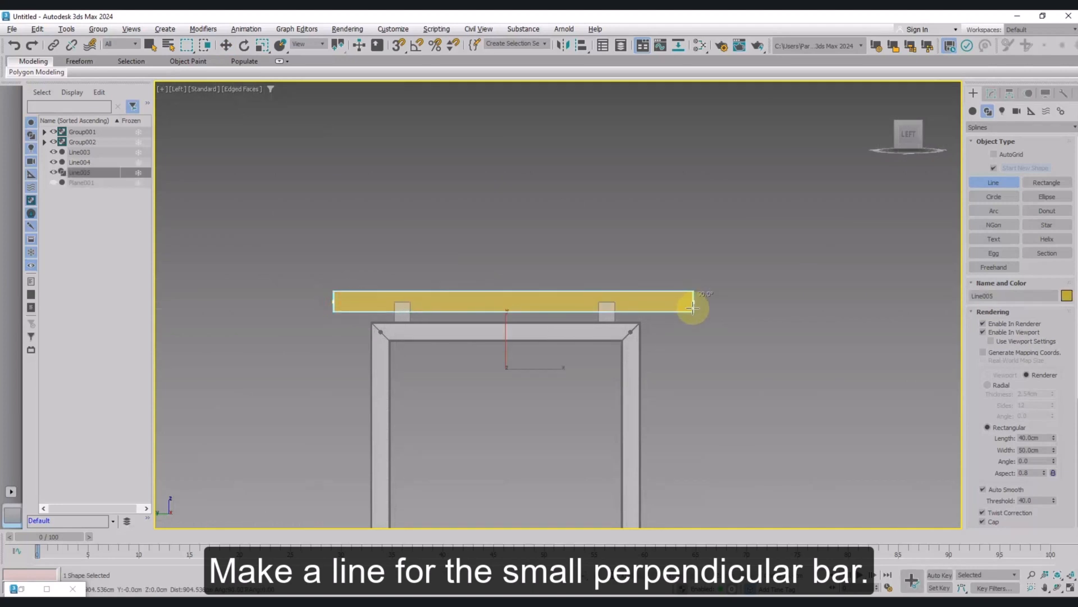
{"action": "left_click", "coordinate": [697, 306]}
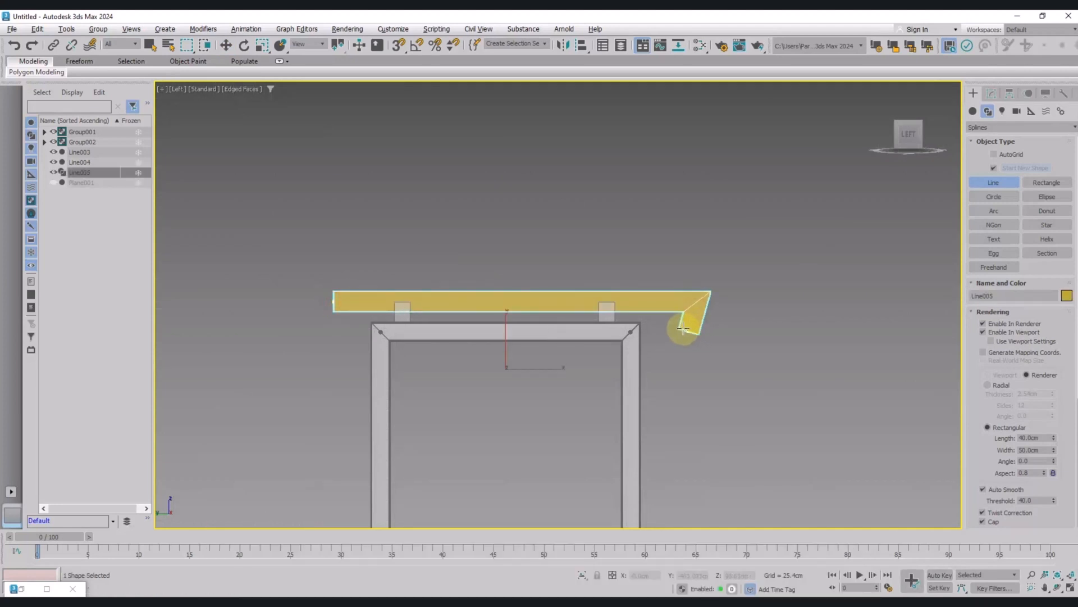
{"action": "right_click", "coordinate": [568, 320]}
Move the new bar up in the left view until it rests on top of the two long bars.
{"action": "scroll", "coordinate": [577, 320], "scroll_direction": "up", "scroll_amount": 2}
{"action": "key", "text": "w"}
{"action": "left_click_drag", "start_coordinate": [563, 304], "coordinate": [550, 263]}
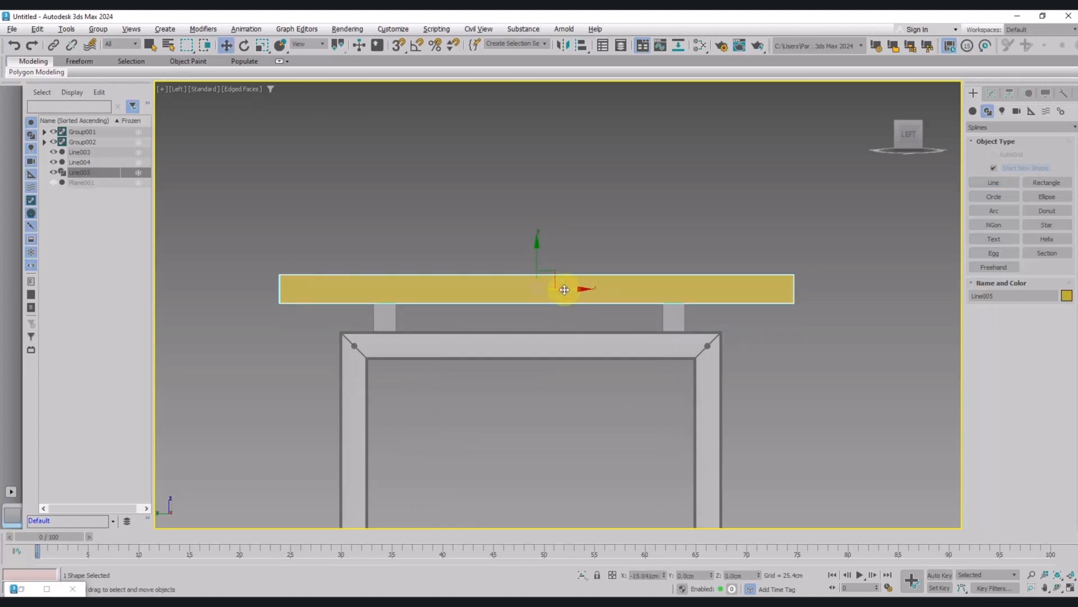
Set the small bar's rectangular rendering section to 15 cm length and 15 cm width.
{"action": "left_click", "coordinate": [991, 93]}
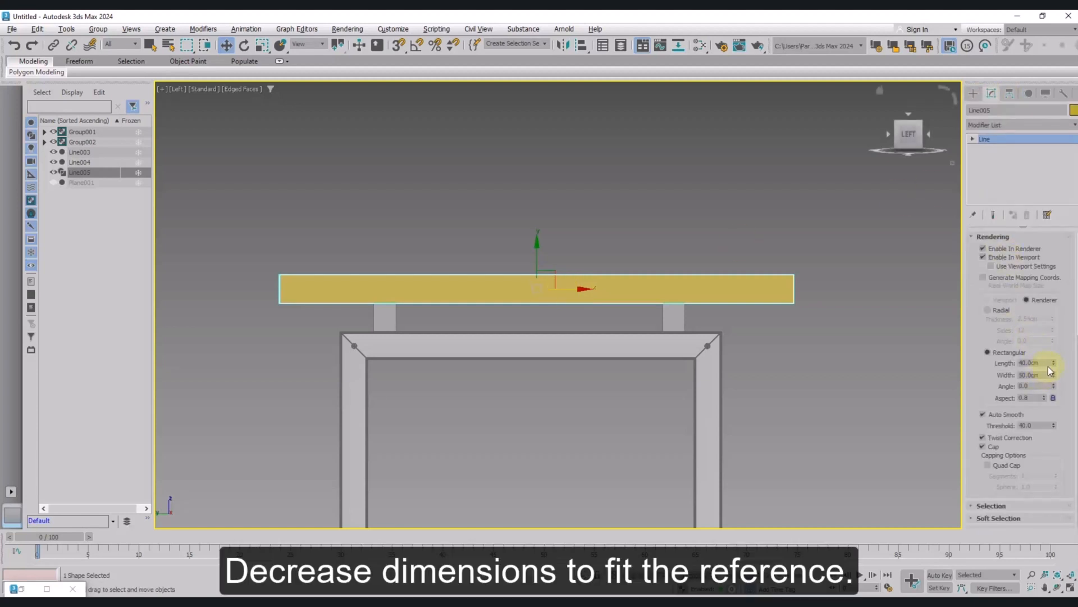
{"action": "right_click", "coordinate": [1054, 365]}
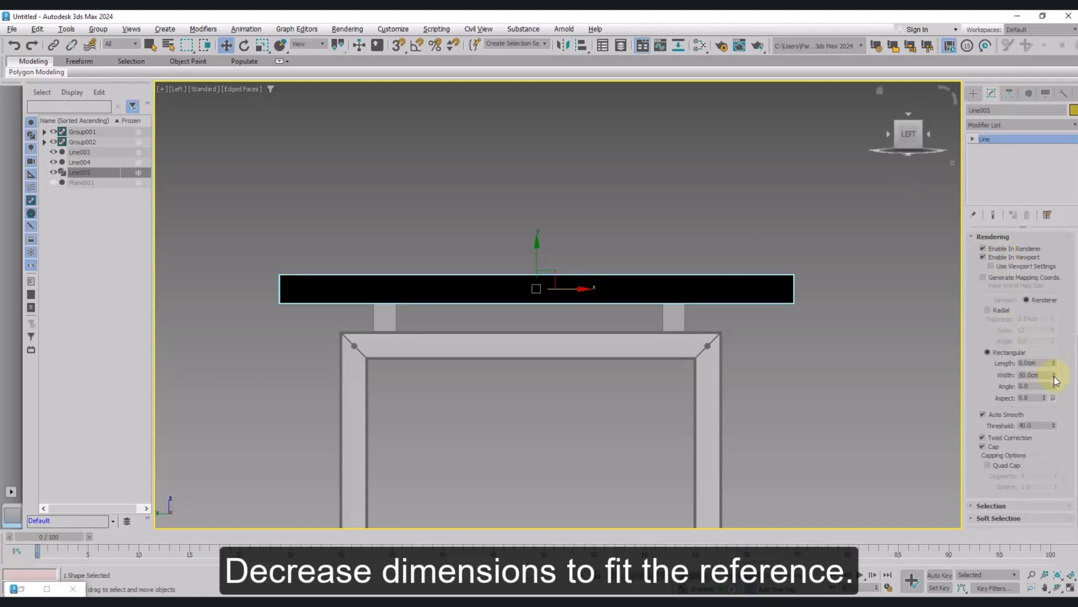
{"action": "left_click_drag", "start_coordinate": [1054, 375], "coordinate": [1065, 185]}
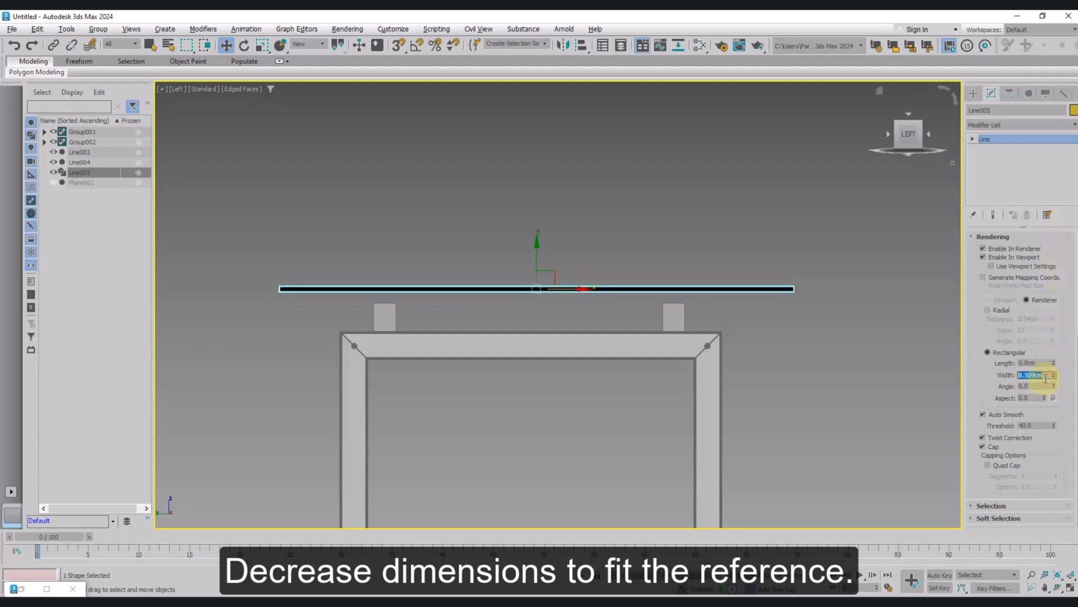
{"action": "key", "text": "Return"}
{"action": "type", "text": "2"}
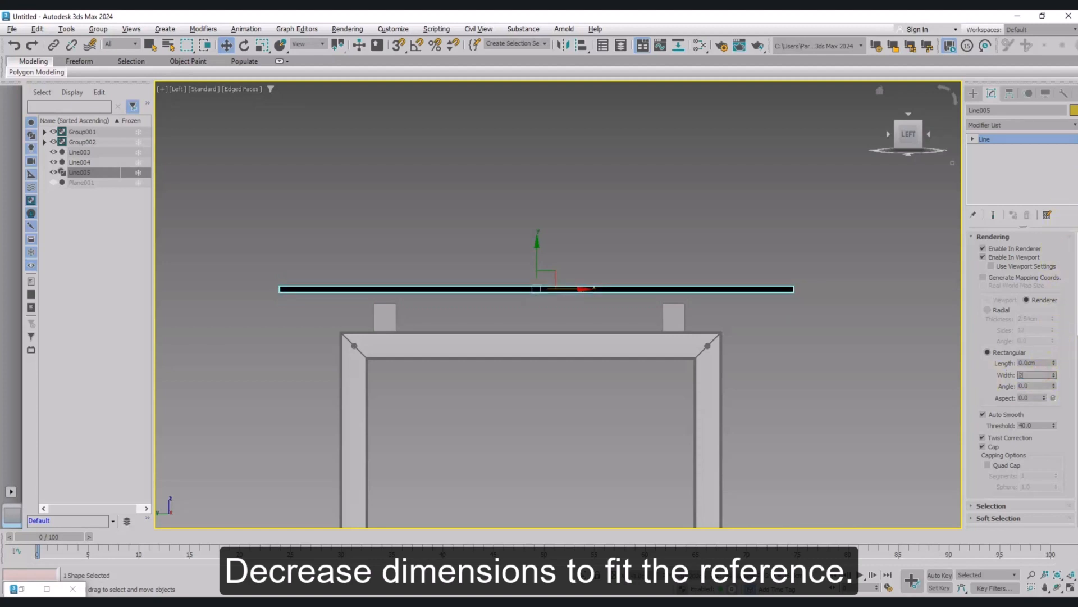
{"action": "type", "text": "0"}
{"action": "key", "text": "Return"}
{"action": "type", "text": "15"}
{"action": "key", "text": "Return"}
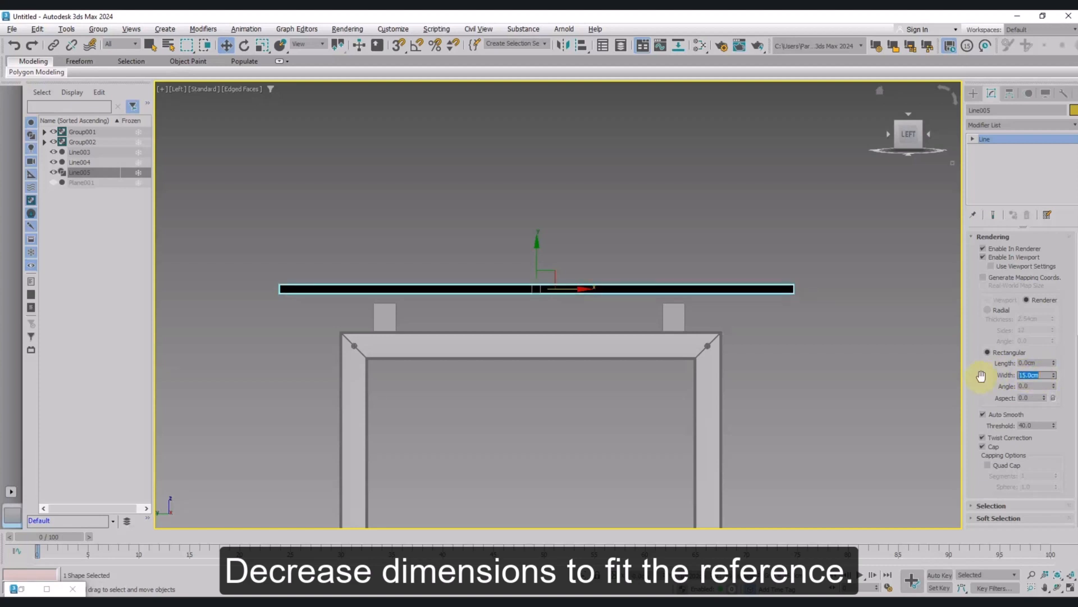
{"action": "type", "text": "15"}
{"action": "key", "text": "Return"}
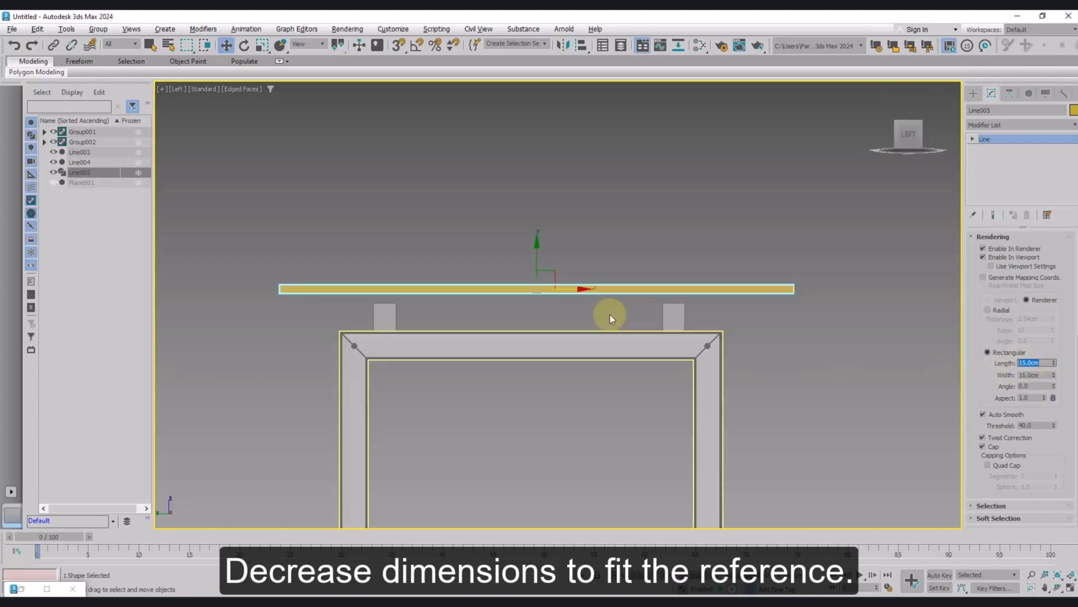
Lower the thinner bar onto the long bars and shorten it slightly at one end, keeping it roughly centred over the leg frame.
{"action": "left_click_drag", "start_coordinate": [537, 260], "coordinate": [558, 278]}
{"action": "scroll", "coordinate": [535, 272], "scroll_direction": "up", "scroll_amount": 2}
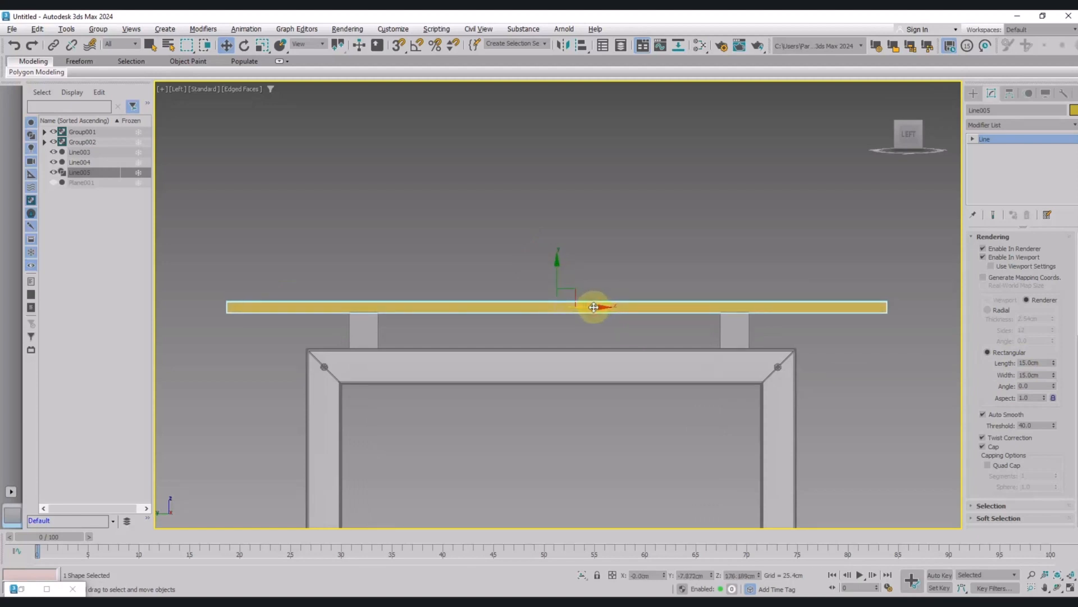
{"action": "key", "text": "q"}
{"action": "left_click", "coordinate": [892, 340]}
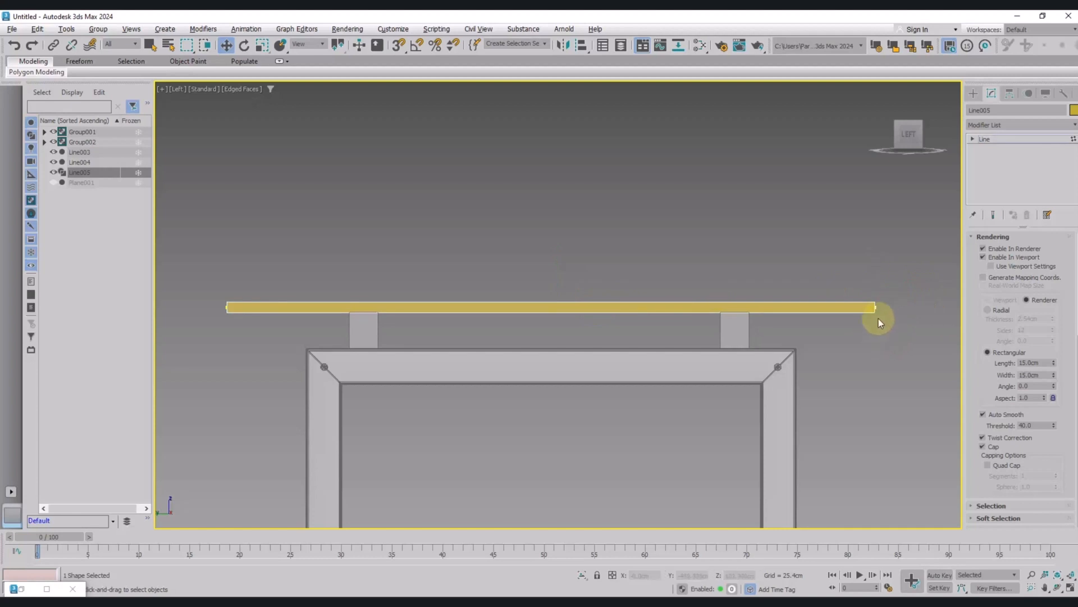
{"action": "key", "text": "1"}
{"action": "left_click_drag", "start_coordinate": [586, 308], "coordinate": [594, 308]}
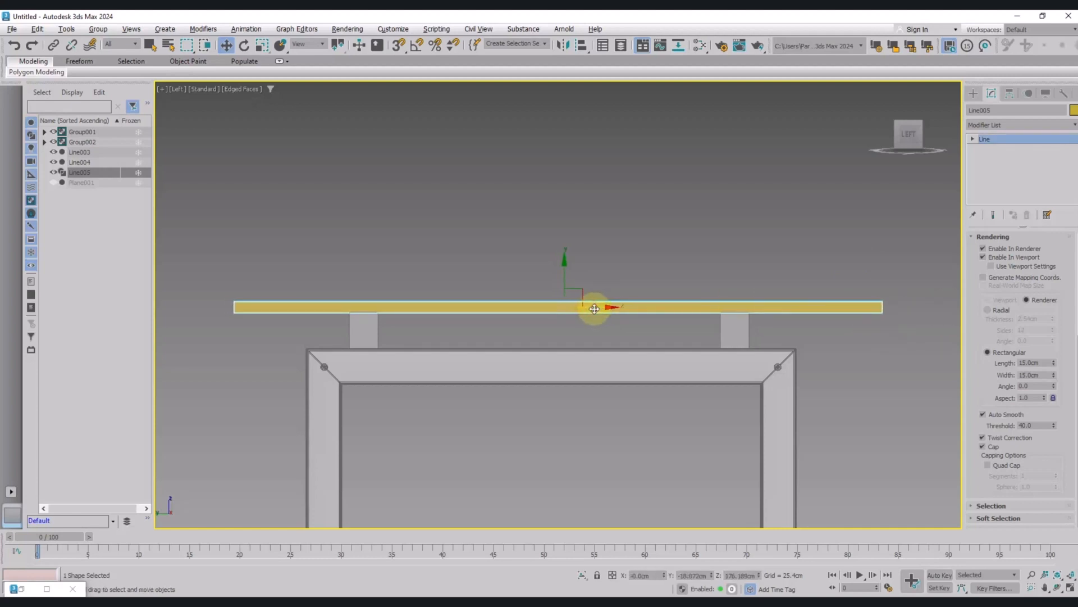
Align the small bar to the leg frame in X position only so it is centred on the legs, and deselect it.
{"action": "scroll", "coordinate": [601, 306], "scroll_direction": "down", "scroll_amount": 3}
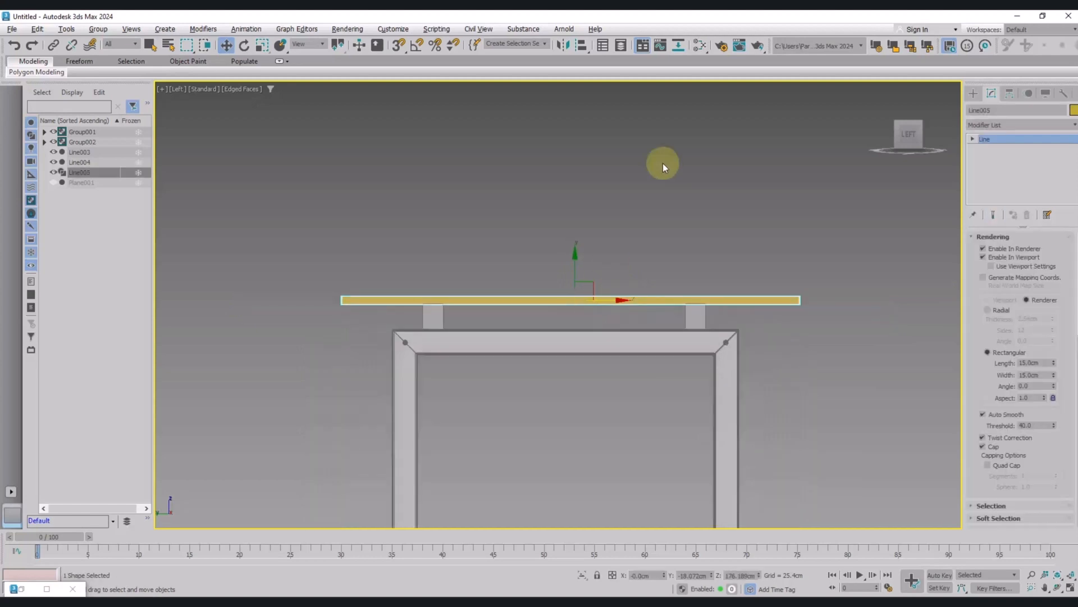
{"action": "left_click", "coordinate": [574, 49]}
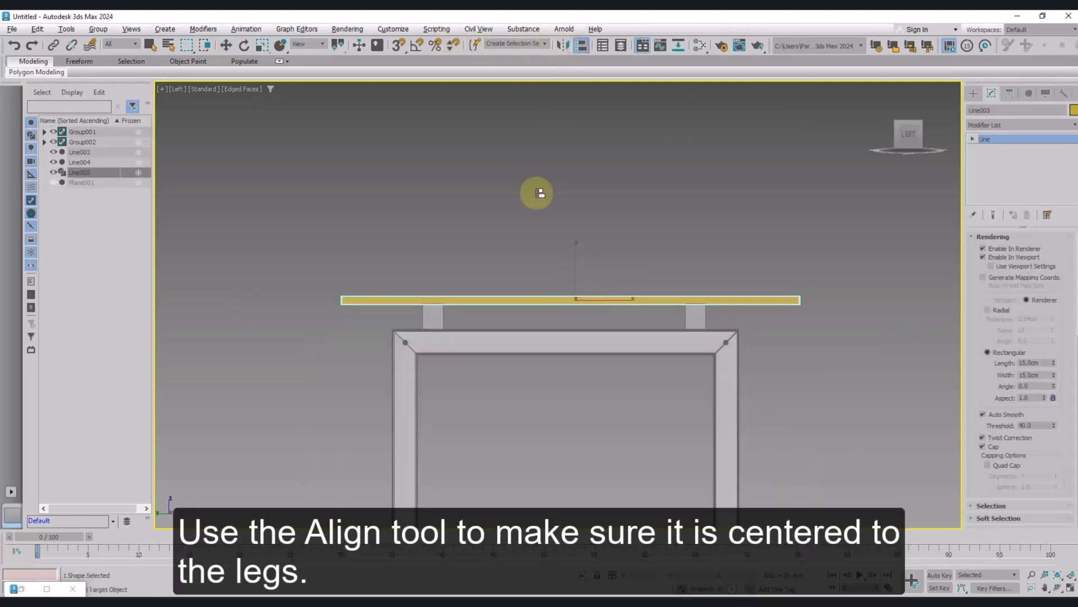
{"action": "left_click", "coordinate": [555, 350]}
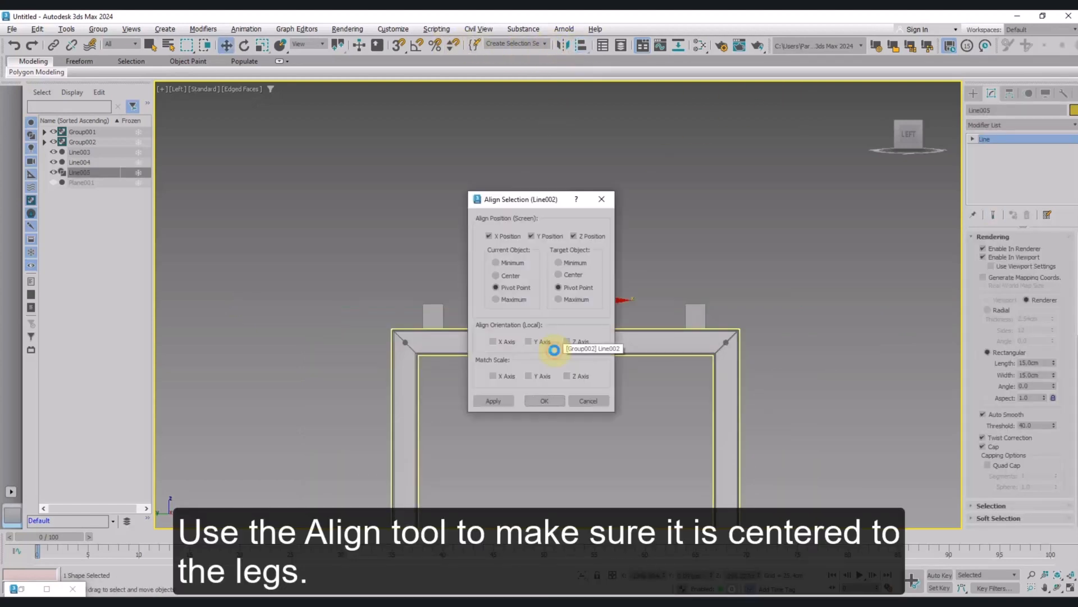
{"action": "left_click_drag", "start_coordinate": [523, 192], "coordinate": [848, 213]}
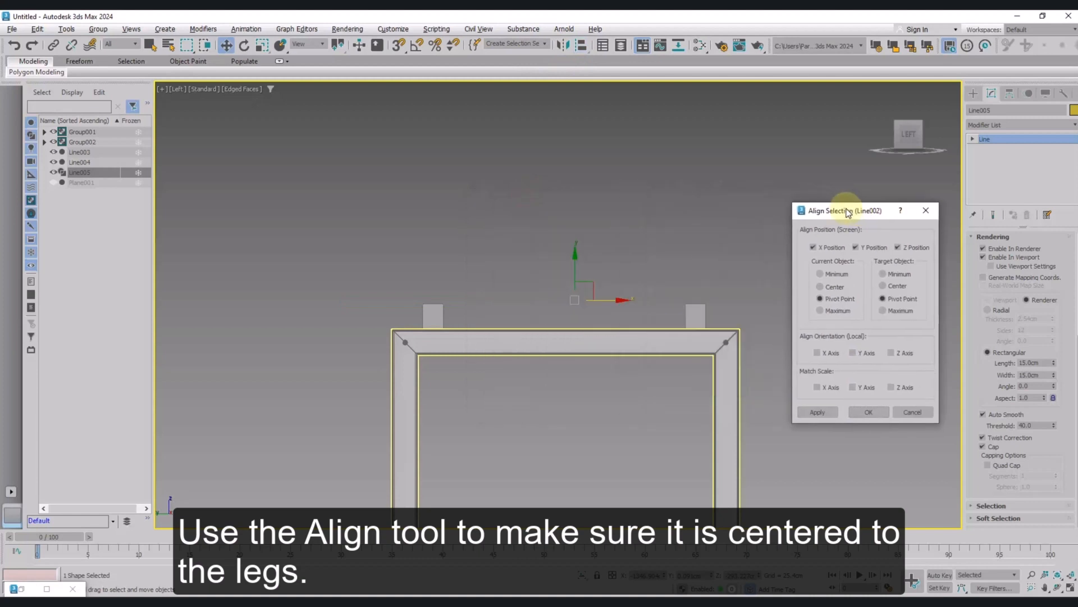
{"action": "left_click", "coordinate": [854, 247]}
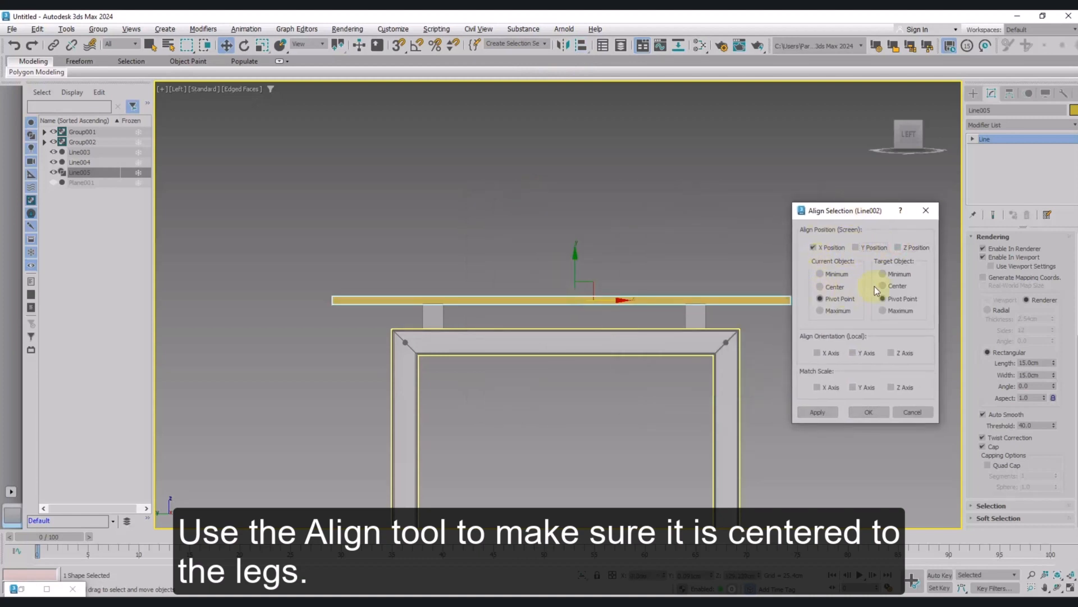
{"action": "left_click", "coordinate": [854, 412]}
{"action": "left_click", "coordinate": [743, 372]}
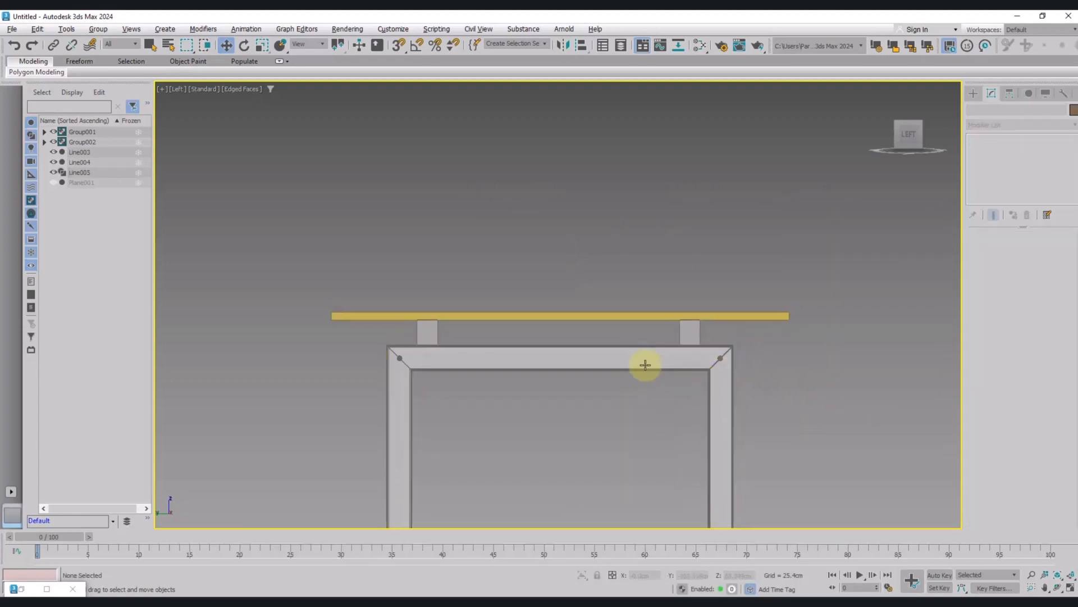
Move the small bar along X in the top view so it sits over the leg frame at its end of the table.
{"action": "middle_click_drag", "start_coordinate": [641, 334], "coordinate": [629, 330]}
{"action": "key", "text": "t"}
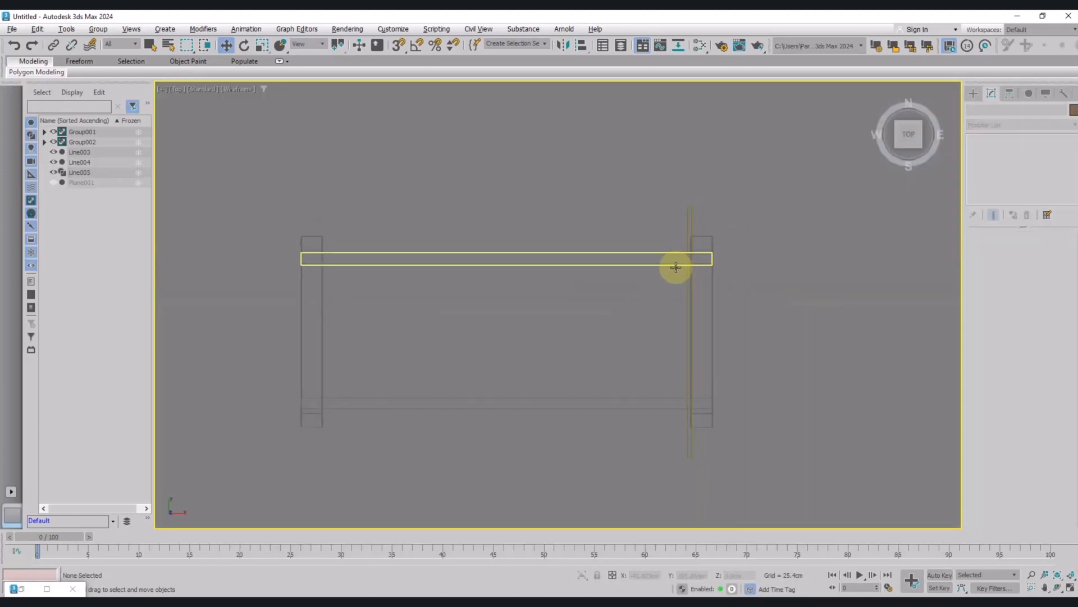
{"action": "scroll", "coordinate": [676, 260], "scroll_direction": "up", "scroll_amount": 3}
{"action": "left_click", "coordinate": [636, 247]}
{"action": "left_click_drag", "start_coordinate": [669, 399], "coordinate": [690, 399]}
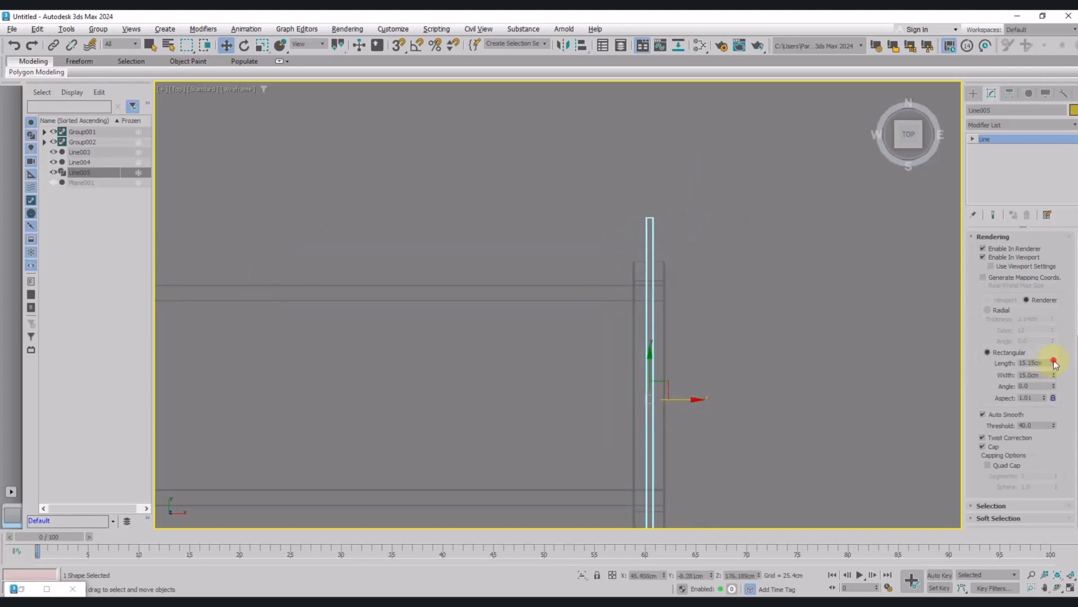
Set the small bar's rectangular section length to 45 cm.
{"action": "left_click_drag", "start_coordinate": [1053, 361], "coordinate": [1054, 240]}
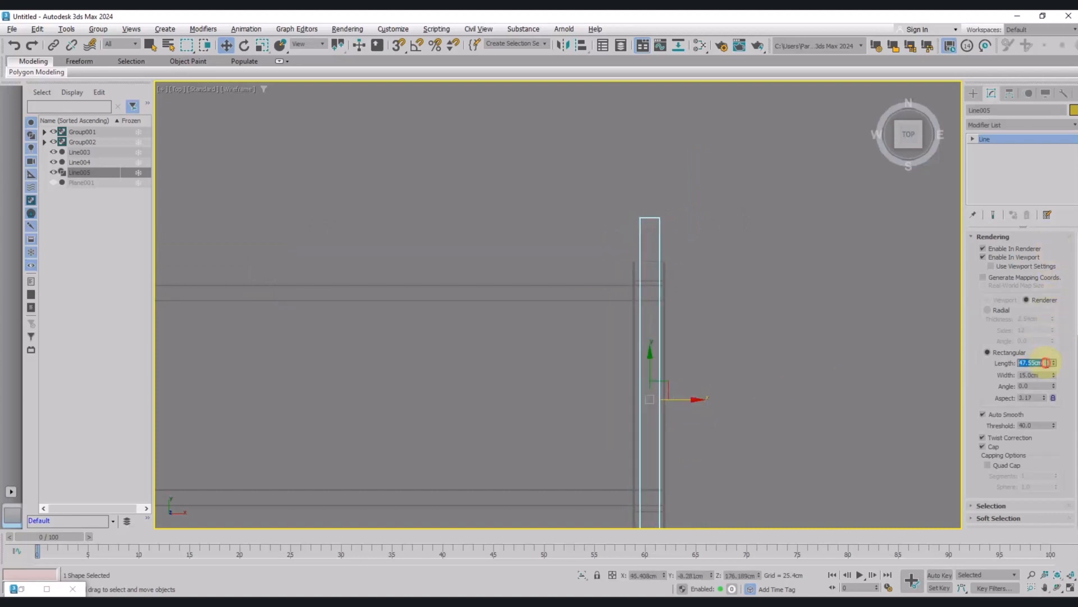
{"action": "key", "text": "Return"}
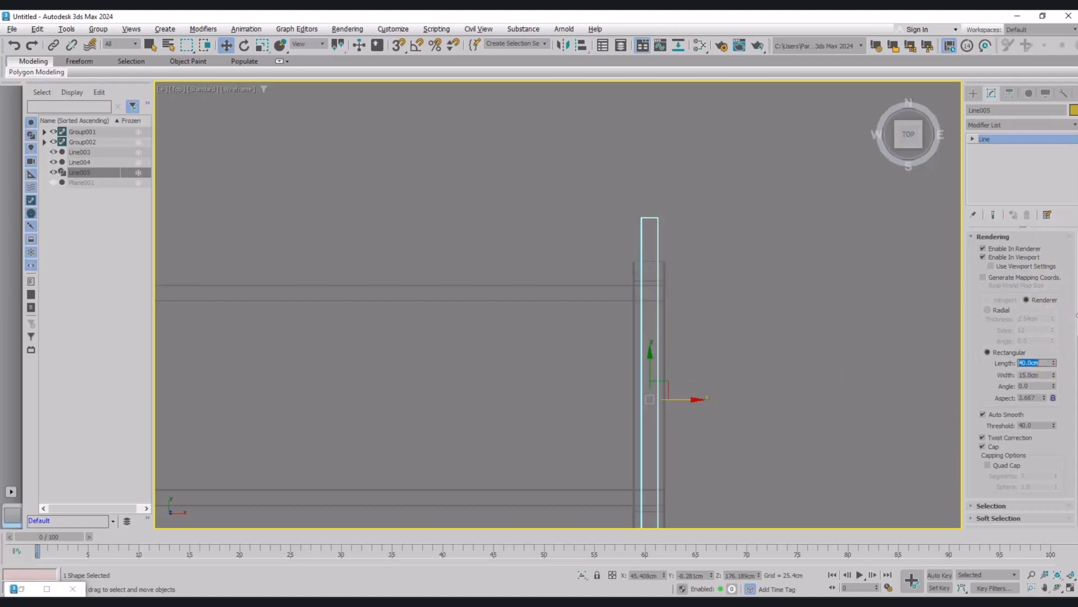
{"action": "scroll", "coordinate": [662, 397], "scroll_direction": "up", "scroll_amount": 2}
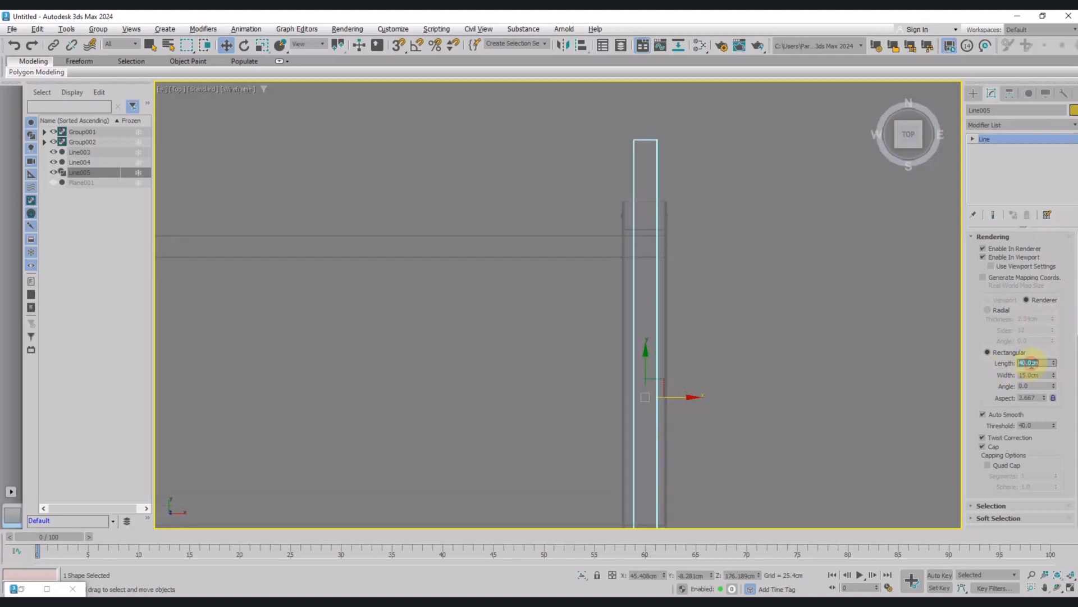
{"action": "type", "text": "45"}
{"action": "key", "text": "Return"}
Nudge the small bar along X to centre it over the leg frame's thickness, and adjust it slightly along Y.
{"action": "left_click_drag", "start_coordinate": [680, 397], "coordinate": [679, 397]}
{"action": "scroll", "coordinate": [679, 397], "scroll_direction": "down", "scroll_amount": 4}
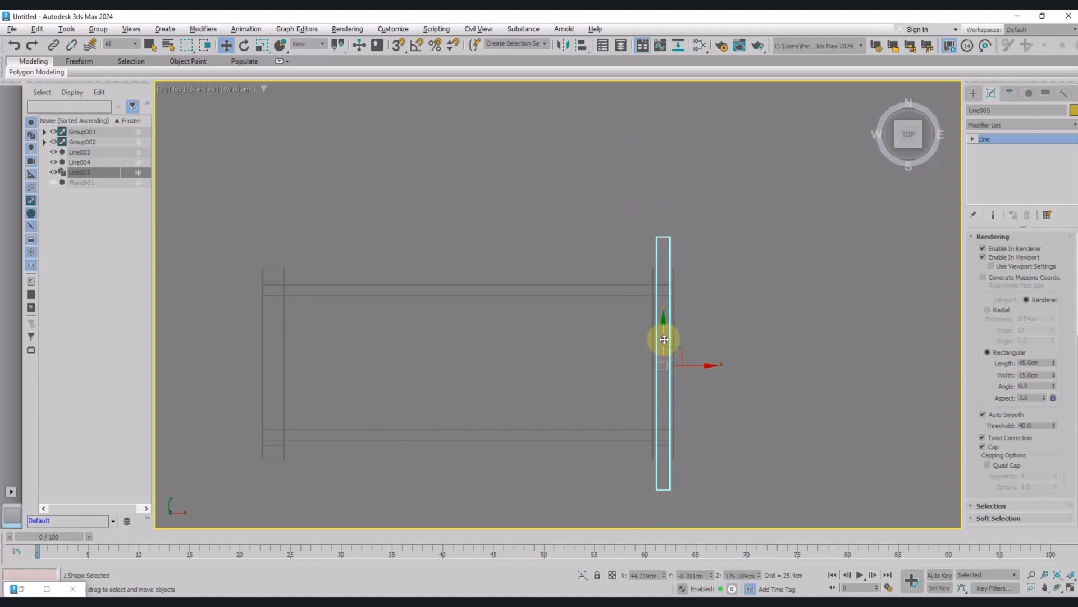
{"action": "left_click", "coordinate": [666, 342]}
{"action": "scroll", "coordinate": [657, 357], "scroll_direction": "up", "scroll_amount": 4}
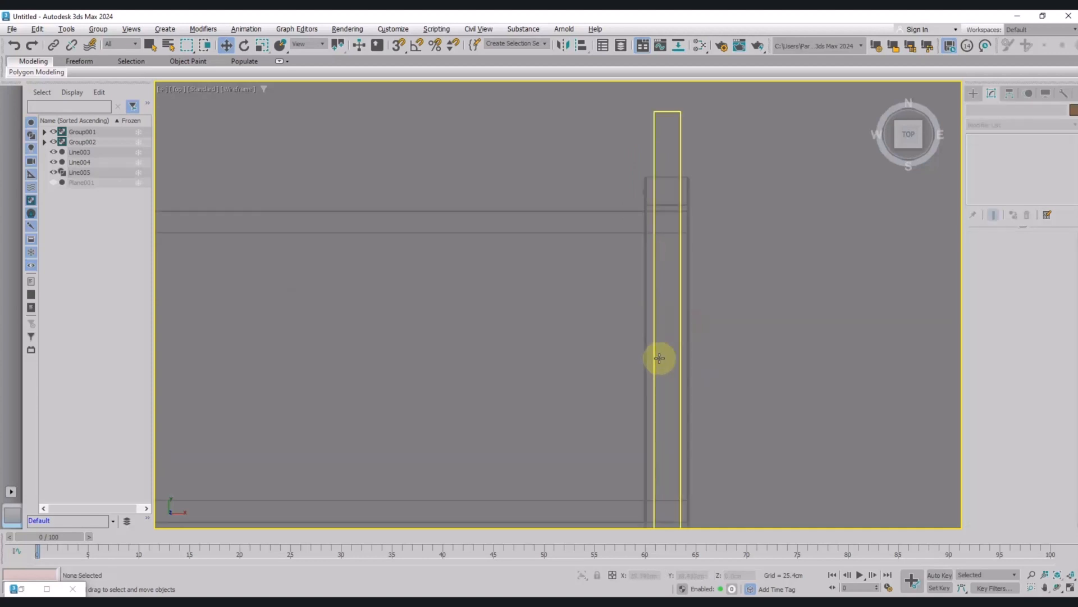
{"action": "left_click", "coordinate": [702, 270]}
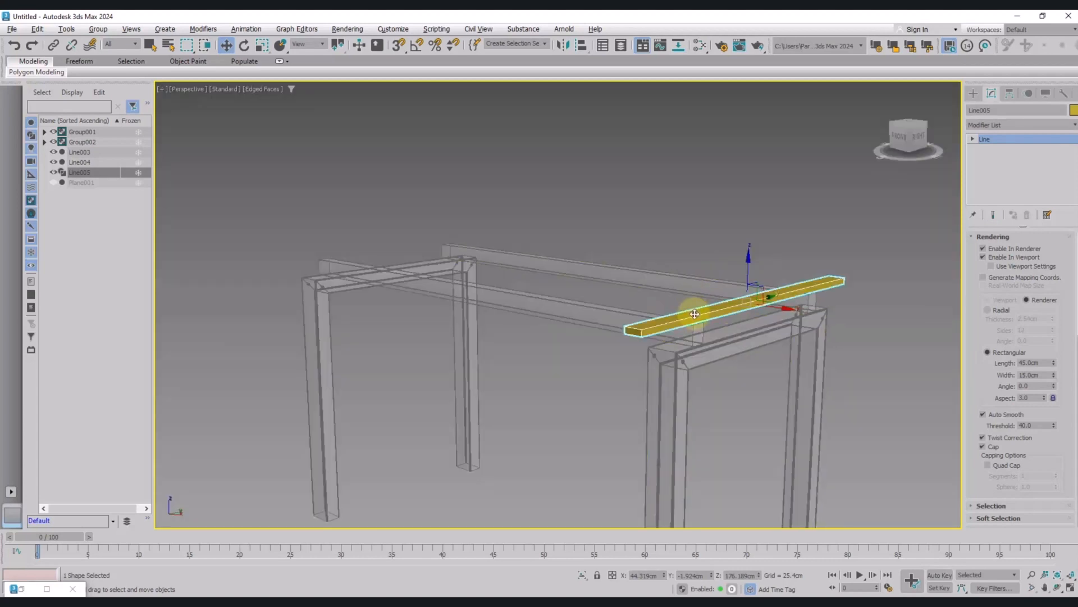
Convert the small bar to an Editable Poly.
{"action": "scroll", "coordinate": [699, 313], "scroll_direction": "up", "scroll_amount": 3}
{"action": "middle_click_drag", "start_coordinate": [698, 313], "coordinate": [729, 337], "text": "alt"}
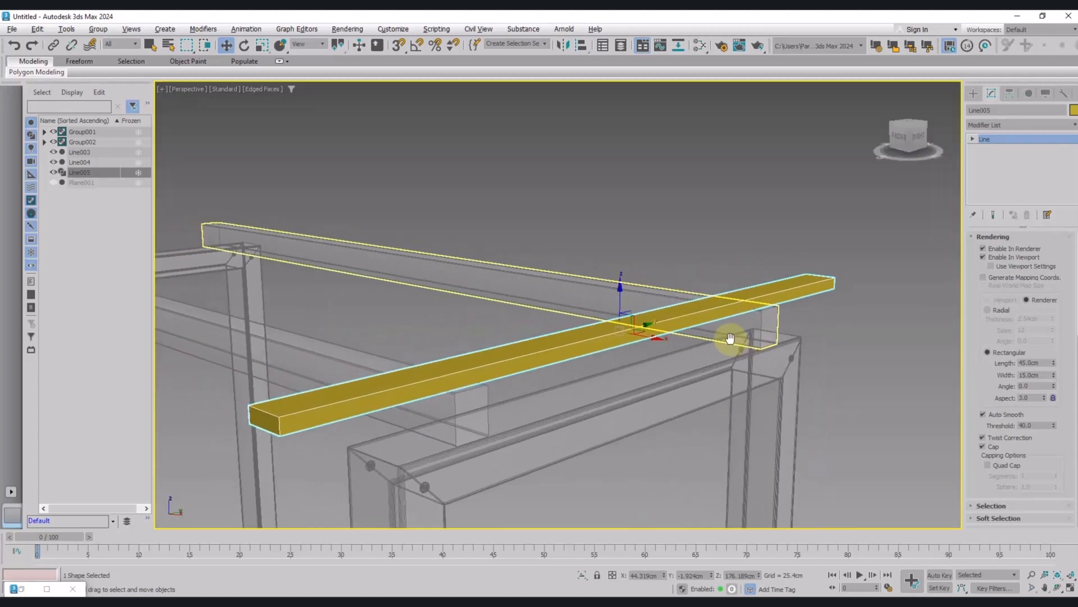
{"action": "right_click", "coordinate": [622, 346]}
{"action": "mouse_move", "coordinate": [635, 493]}
{"action": "left_click", "coordinate": [730, 510]}
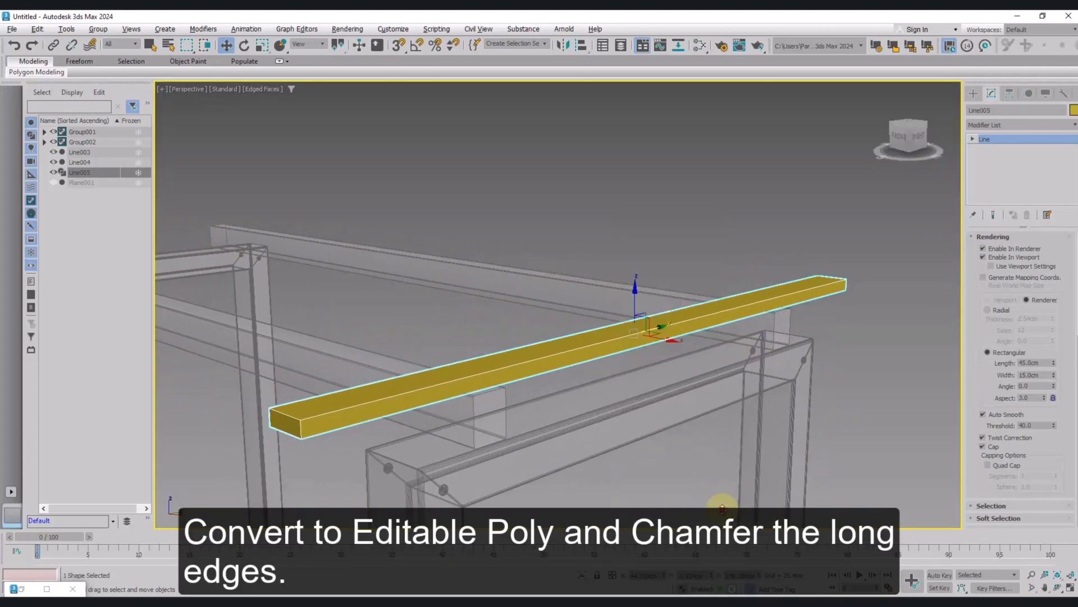
Chamfer the small bar's four long edges by 2 cm, increase the chamfer's segments, and leave edge editing.
{"action": "left_click", "coordinate": [1006, 250]}
{"action": "left_click_drag", "start_coordinate": [686, 281], "coordinate": [597, 399]}
{"action": "right_click", "coordinate": [597, 398]}
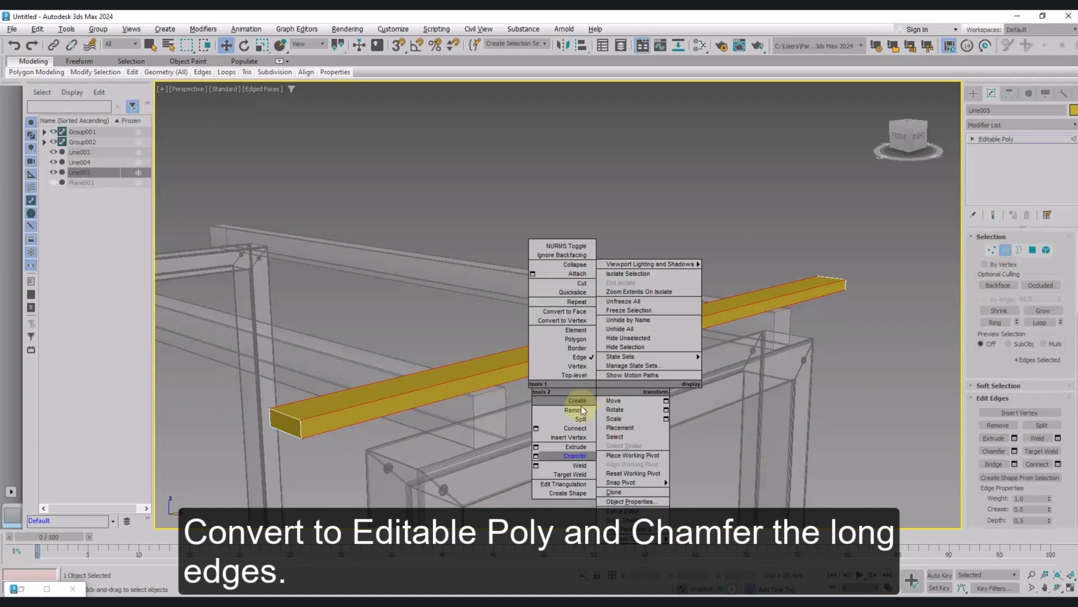
{"action": "left_click", "coordinate": [558, 447]}
{"action": "scroll", "coordinate": [536, 362], "scroll_direction": "up", "scroll_amount": 2}
{"action": "scroll", "coordinate": [536, 362], "scroll_direction": "up", "scroll_amount": 3}
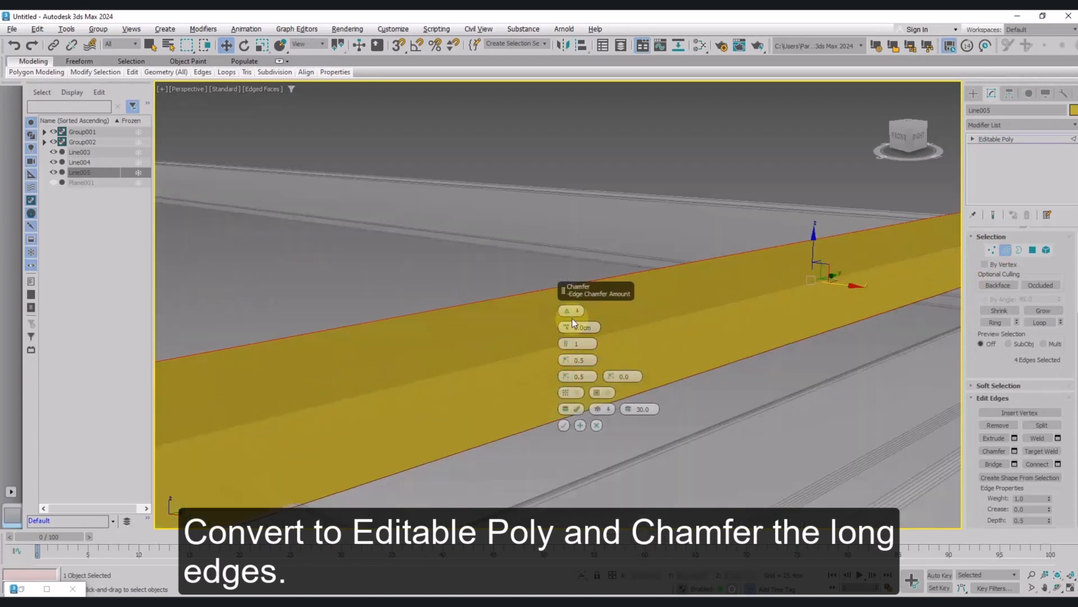
{"action": "left_click_drag", "start_coordinate": [568, 314], "coordinate": [570, 320]}
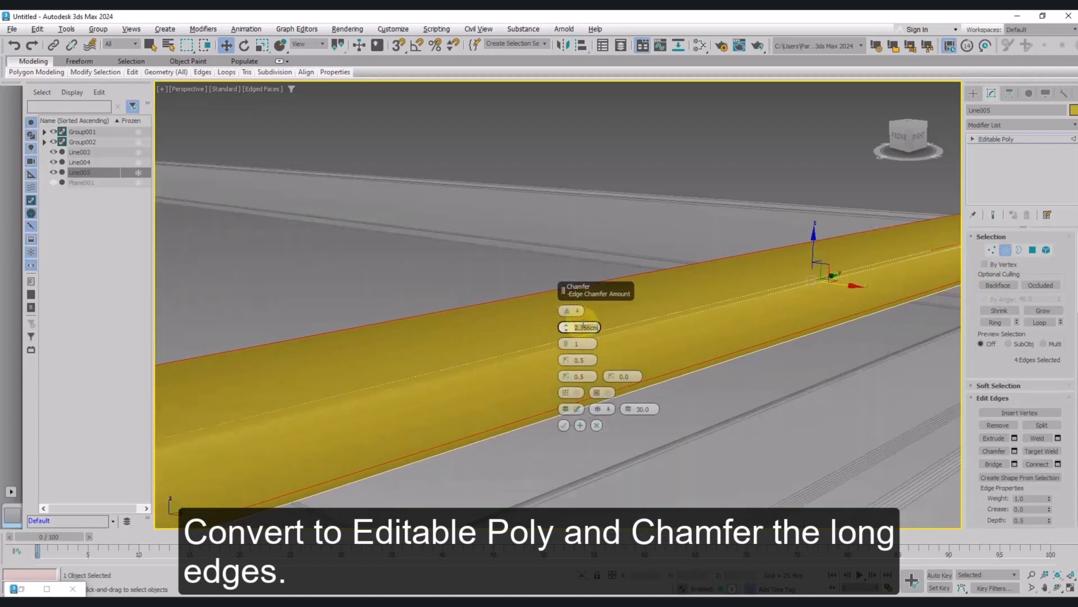
{"action": "type", "text": "2"}
{"action": "key", "text": "Return"}
{"action": "left_click", "coordinate": [566, 345]}
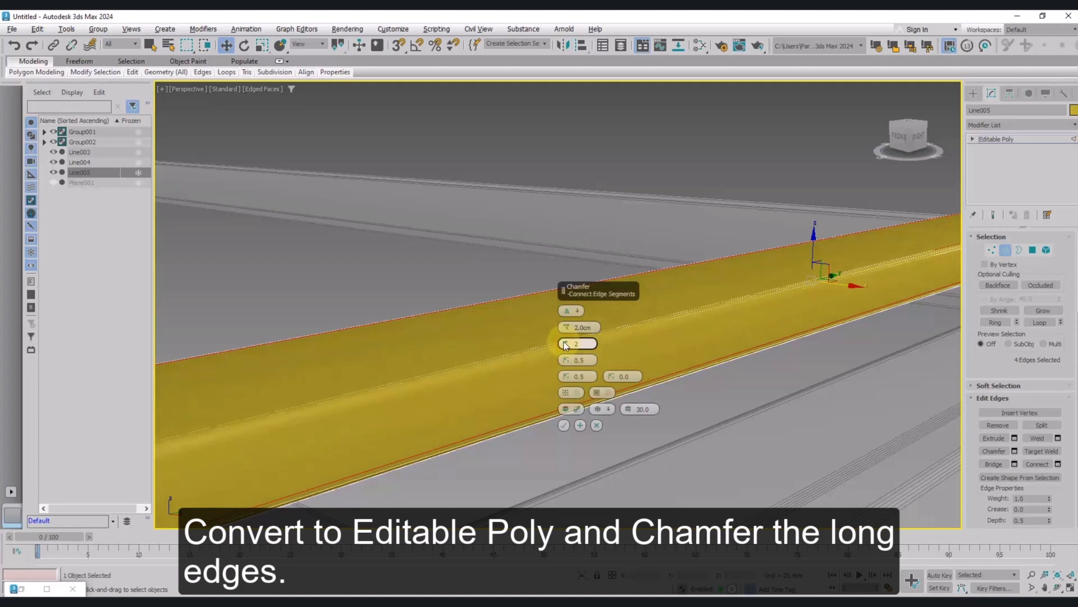
{"action": "left_click", "coordinate": [566, 345]}
{"action": "left_click", "coordinate": [564, 426]}
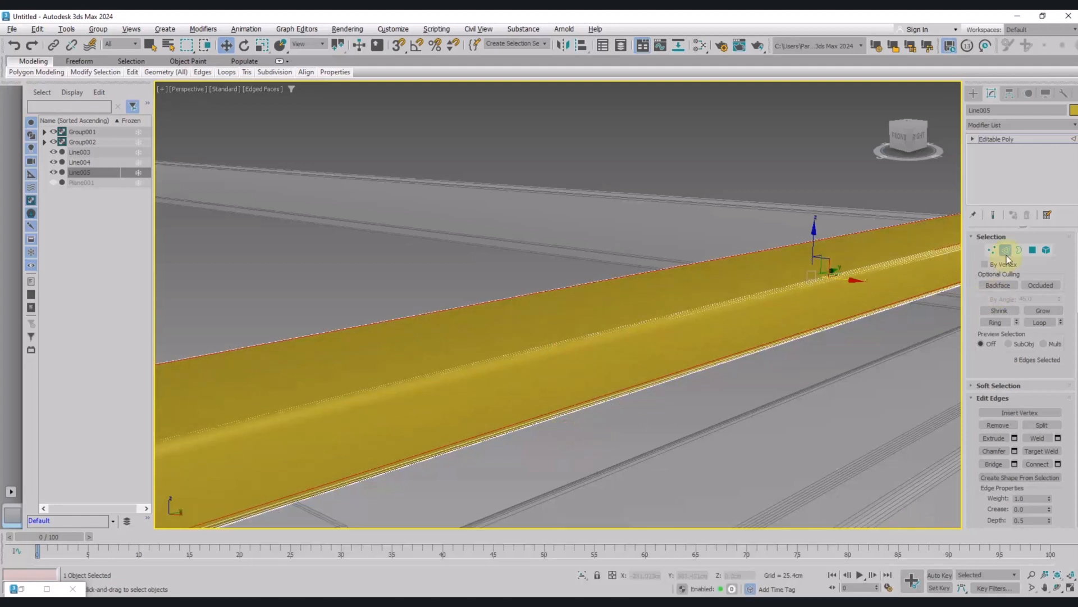
{"action": "left_click", "coordinate": [1005, 250]}
Clone the small bar along X in the top view as one instance over the opposite leg frame.
{"action": "left_click", "coordinate": [777, 184]}
{"action": "key", "text": "t"}
{"action": "scroll", "coordinate": [730, 270], "scroll_direction": "down", "scroll_amount": 2}
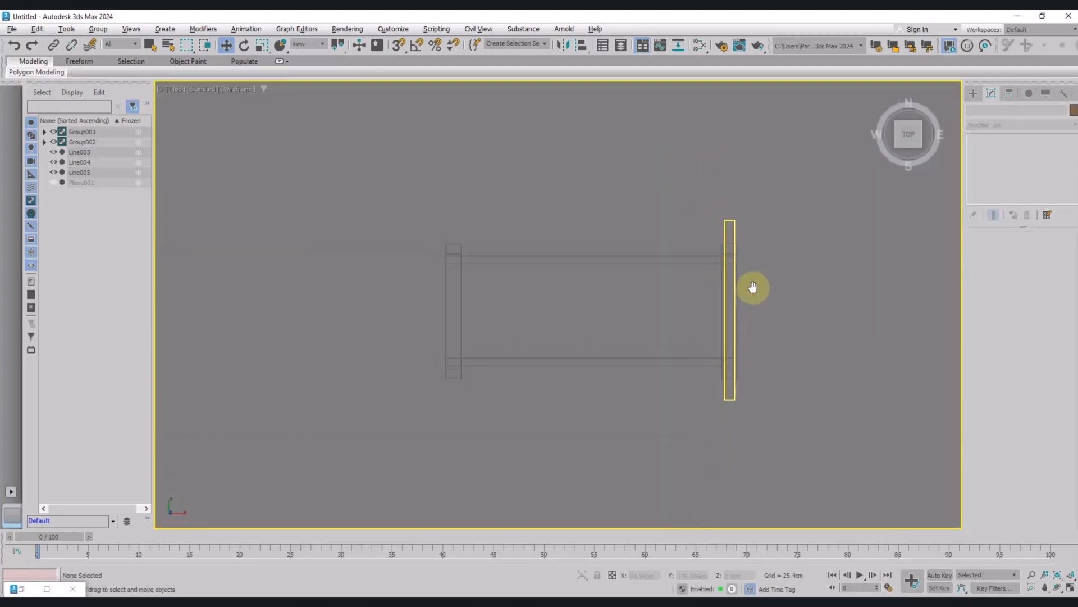
{"action": "left_click", "coordinate": [770, 259]}
{"action": "left_click_drag", "start_coordinate": [794, 336], "coordinate": [515, 372], "text": "shift"}
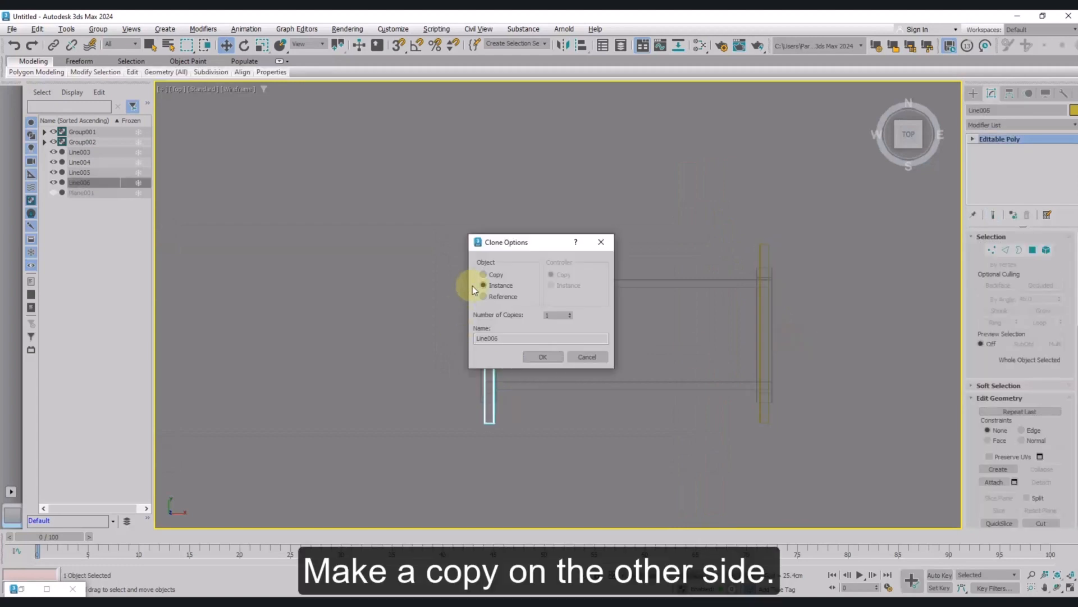
{"action": "left_click", "coordinate": [552, 355]}
{"action": "scroll", "coordinate": [522, 340], "scroll_direction": "up", "scroll_amount": 3}
{"action": "scroll", "coordinate": [547, 371], "scroll_direction": "up", "scroll_amount": 2}
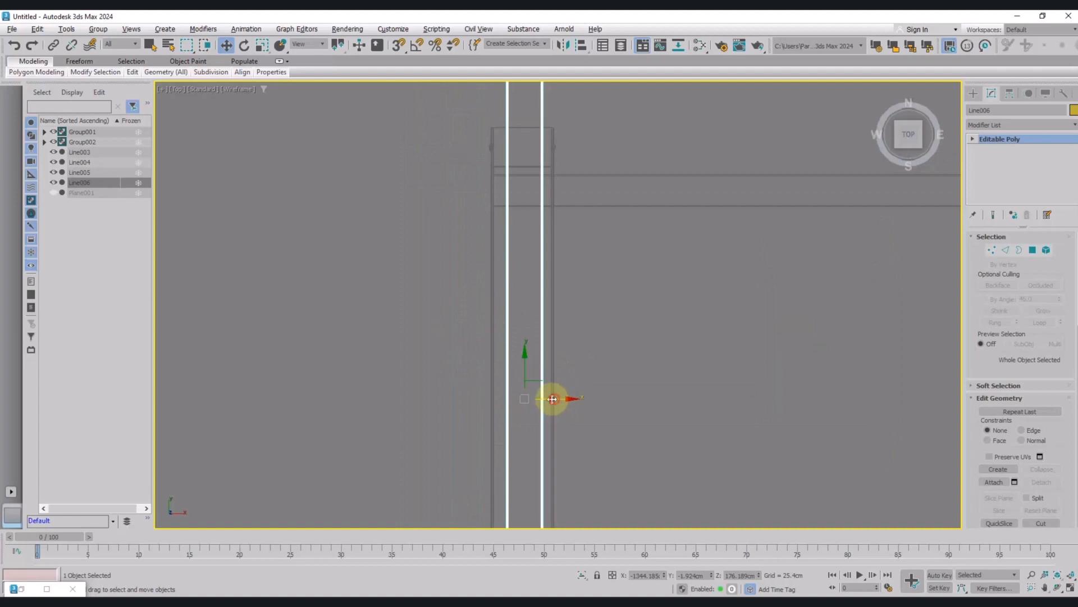
{"action": "left_click", "coordinate": [606, 396]}
Examine how the two small end bars sit on the long bars in shaded front and top views.
{"action": "key", "text": "f"}
{"action": "key", "text": "F3"}
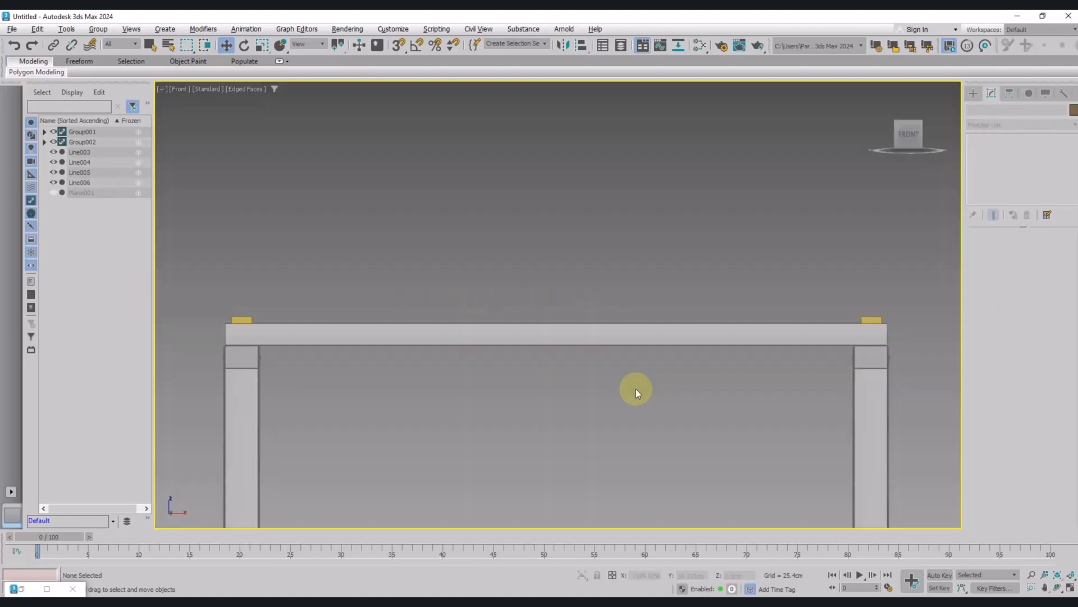
{"action": "scroll", "coordinate": [871, 318], "scroll_direction": "up", "scroll_amount": 6}
{"action": "scroll", "coordinate": [877, 334], "scroll_direction": "down", "scroll_amount": 3}
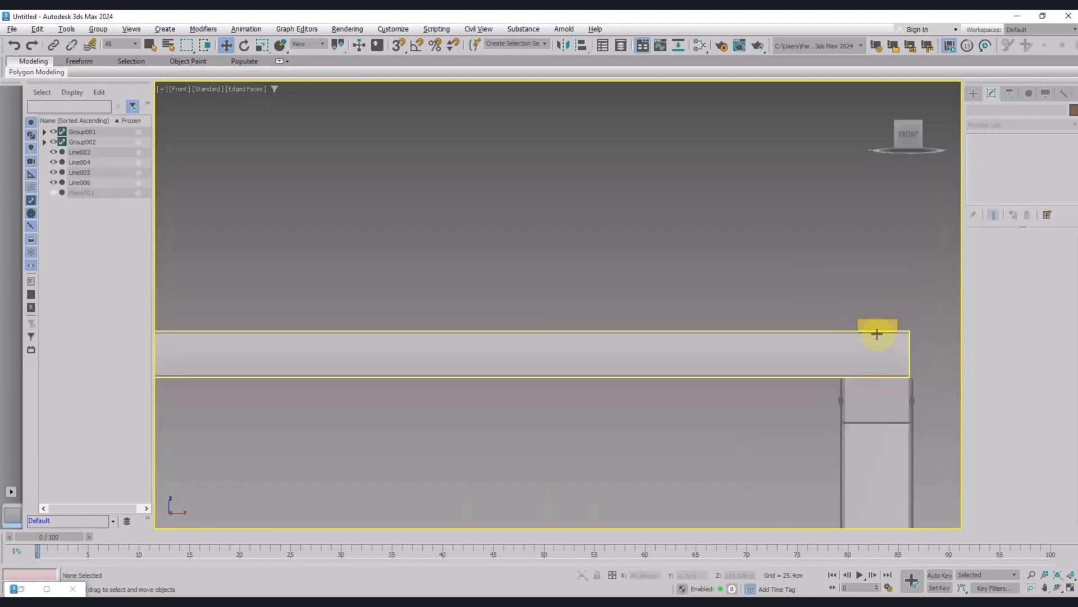
{"action": "scroll", "coordinate": [877, 333], "scroll_direction": "down", "scroll_amount": 3}
{"action": "key", "text": "t"}
{"action": "middle_click_drag", "start_coordinate": [727, 337], "coordinate": [591, 313]}
{"action": "left_click_drag", "start_coordinate": [706, 252], "coordinate": [474, 274]}
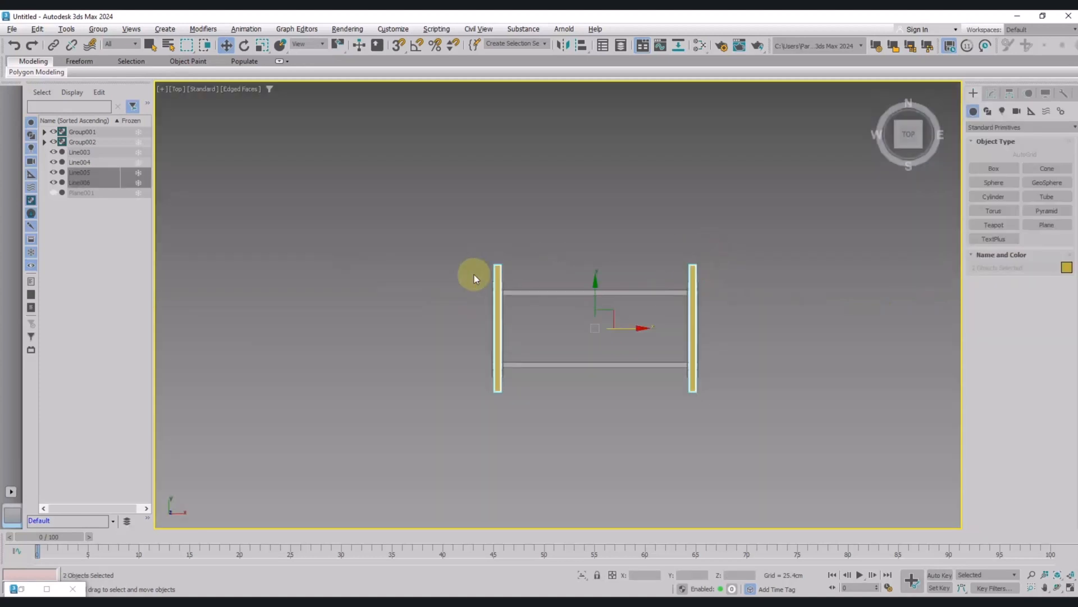
{"action": "left_click", "coordinate": [580, 248]}
Draw a reference plane about 611 by 1407 cm with three width segments, spanning the outer sides of both leg frames in the top view.
{"action": "right_click", "coordinate": [571, 319]}
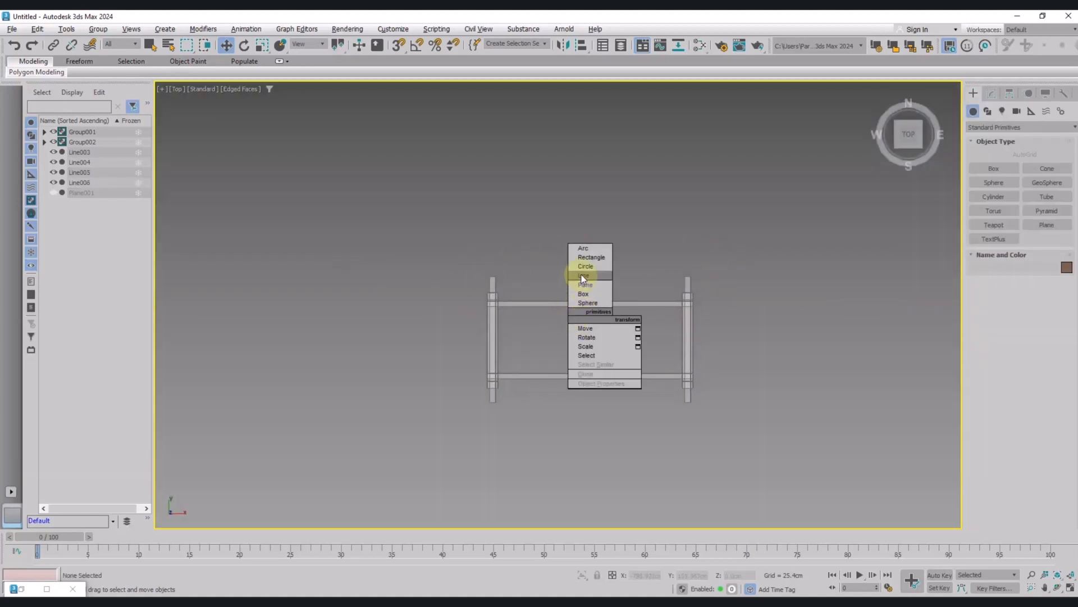
{"action": "left_click", "coordinate": [580, 293]}
{"action": "scroll", "coordinate": [443, 270], "scroll_direction": "up", "scroll_amount": 4}
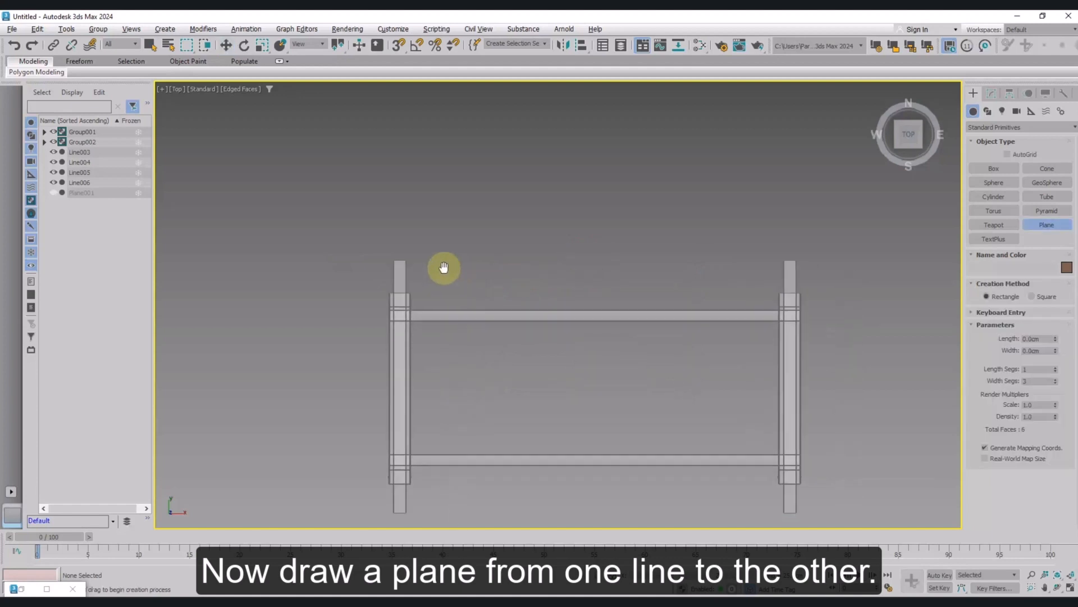
{"action": "scroll", "coordinate": [364, 256], "scroll_direction": "down", "scroll_amount": 2}
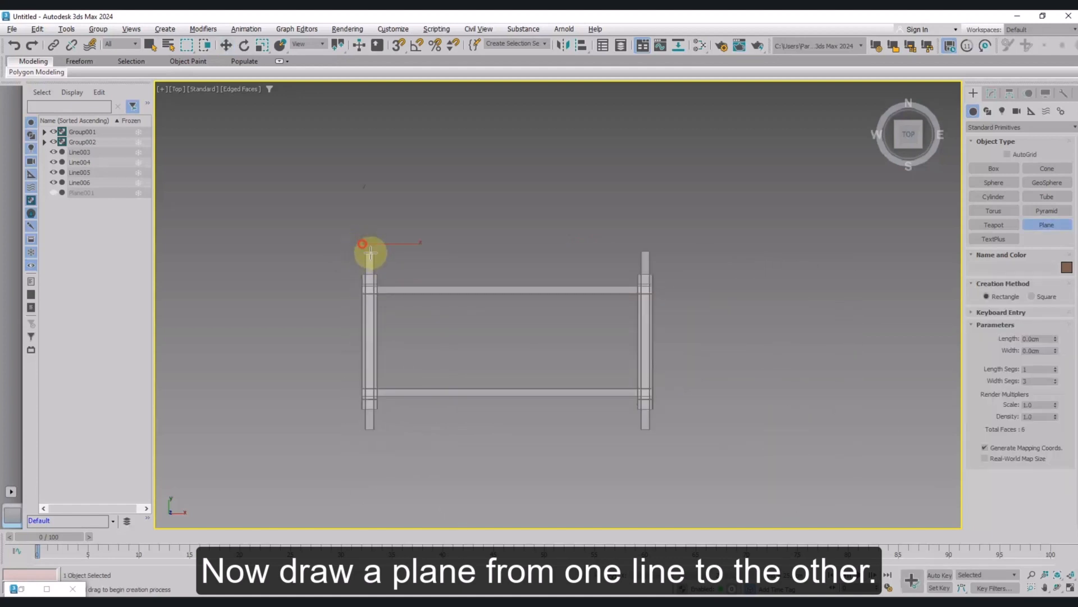
{"action": "left_click_drag", "start_coordinate": [363, 244], "coordinate": [653, 365]}
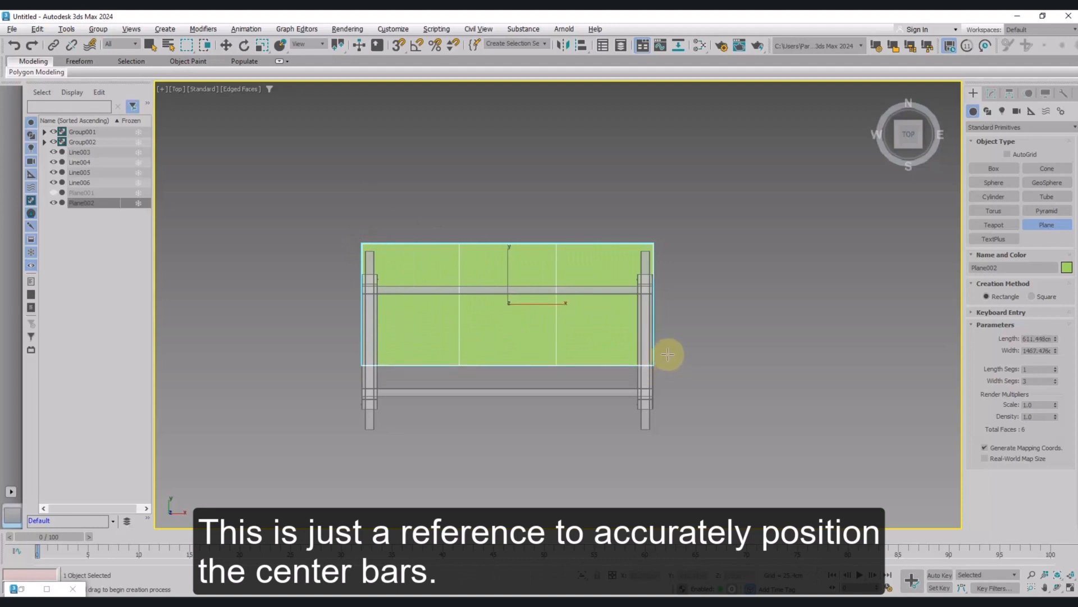
{"action": "middle_click_drag", "start_coordinate": [521, 263], "coordinate": [513, 271]}
{"action": "right_click", "coordinate": [559, 240]}
{"action": "middle_click_drag", "start_coordinate": [559, 238], "coordinate": [556, 240]}
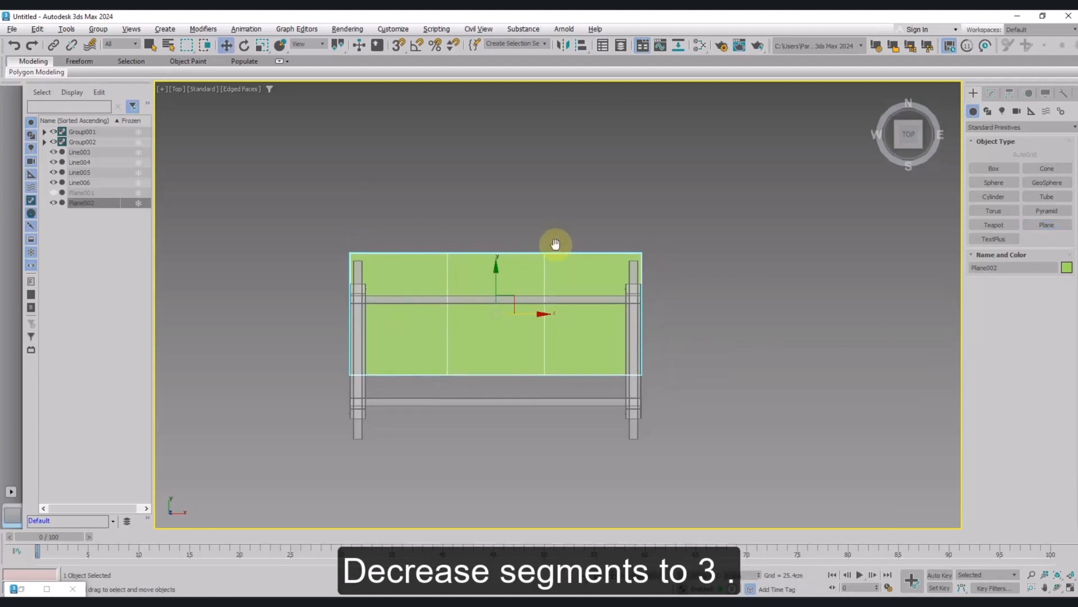
Clone an end small bar along X onto the reference plane's nearest inner edge, making two instance copies.
{"action": "left_click_drag", "start_coordinate": [627, 451], "coordinate": [629, 451]}
{"action": "left_click_drag", "start_coordinate": [657, 363], "coordinate": [570, 353], "text": "shift"}
{"action": "double_click", "coordinate": [568, 314]}
{"action": "type", "text": "2"}
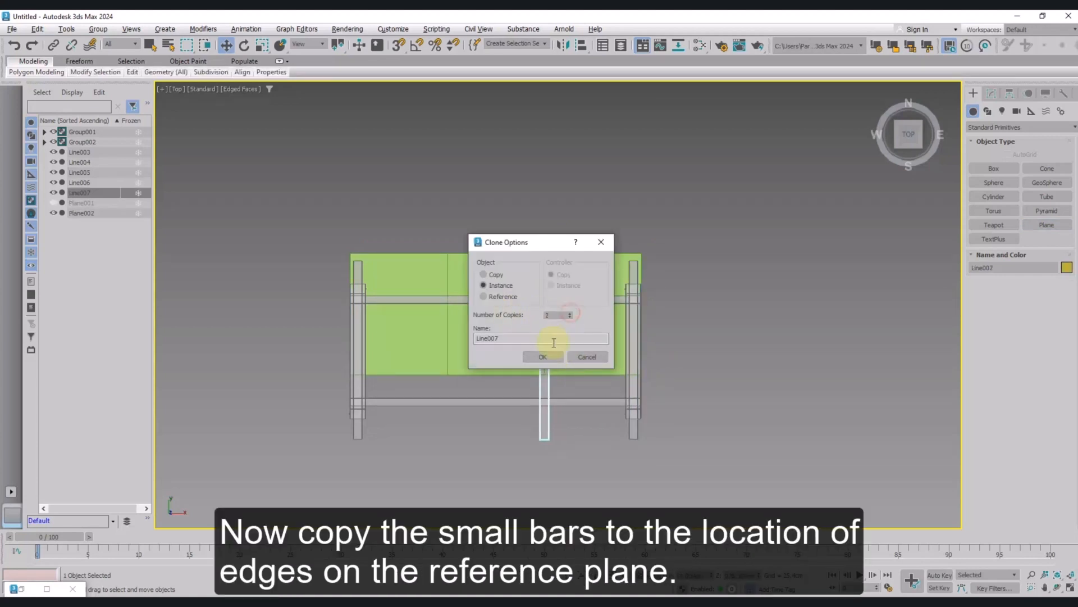
{"action": "left_click", "coordinate": [552, 355]}
Move the second cloned bar along X to centre it on the reference plane's other inner edge.
{"action": "scroll", "coordinate": [476, 302], "scroll_direction": "up", "scroll_amount": 10}
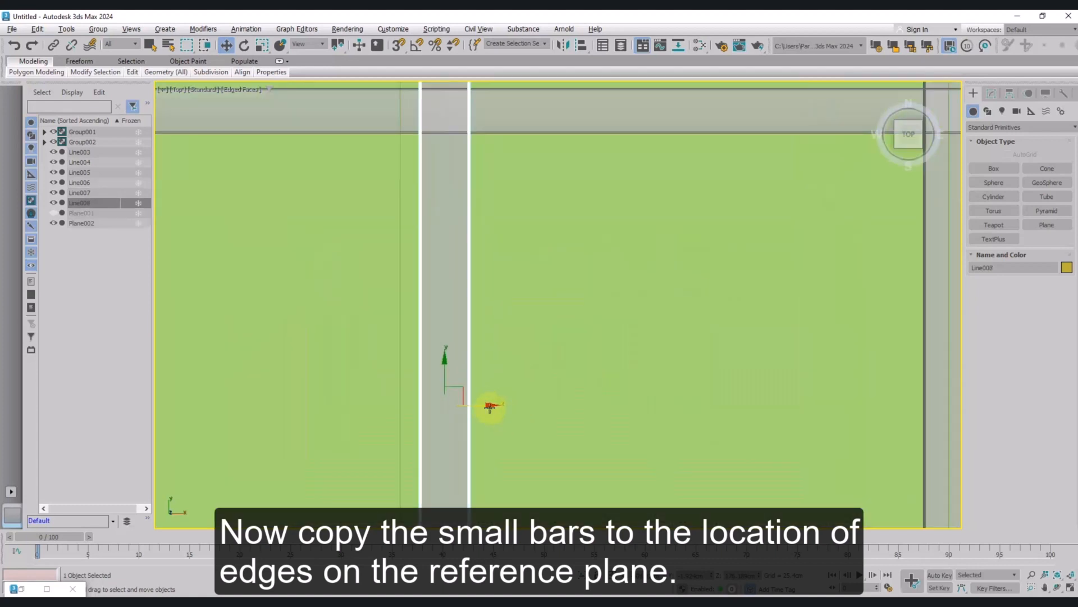
{"action": "left_click_drag", "start_coordinate": [476, 405], "coordinate": [437, 407]}
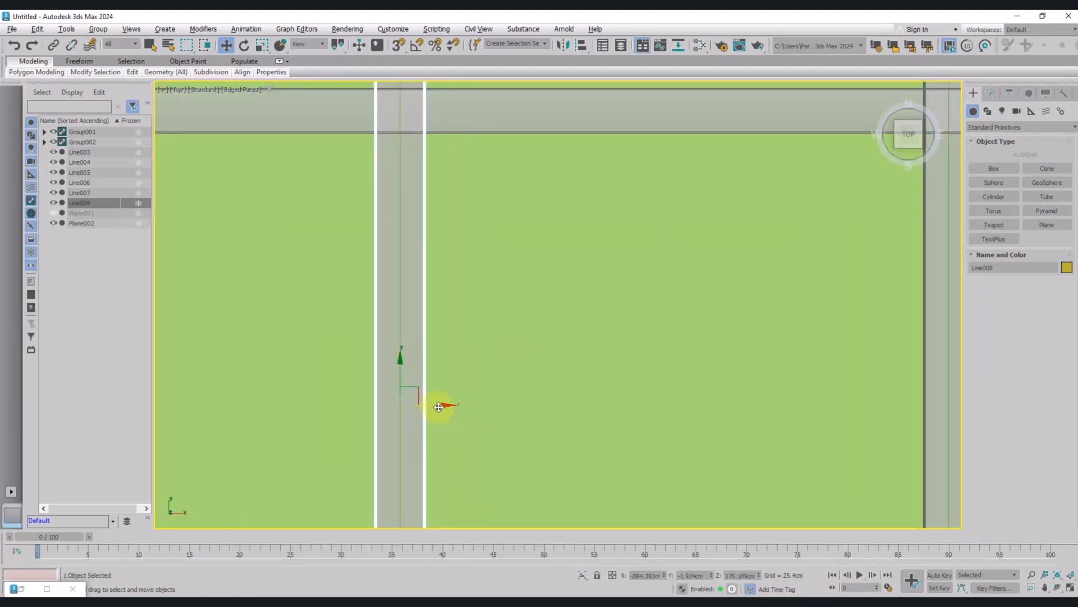
{"action": "scroll", "coordinate": [439, 407], "scroll_direction": "down", "scroll_amount": 10}
Delete the green reference plane and return to the perspective view of the whole frame.
{"action": "left_click", "coordinate": [510, 320]}
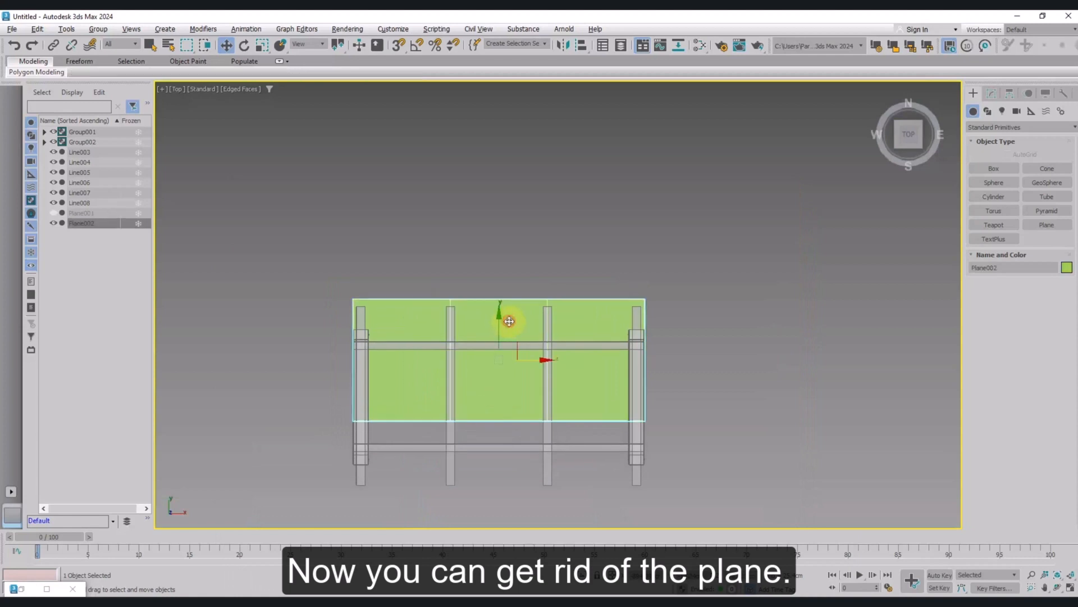
{"action": "key", "text": "Delete"}
{"action": "key", "text": "p"}
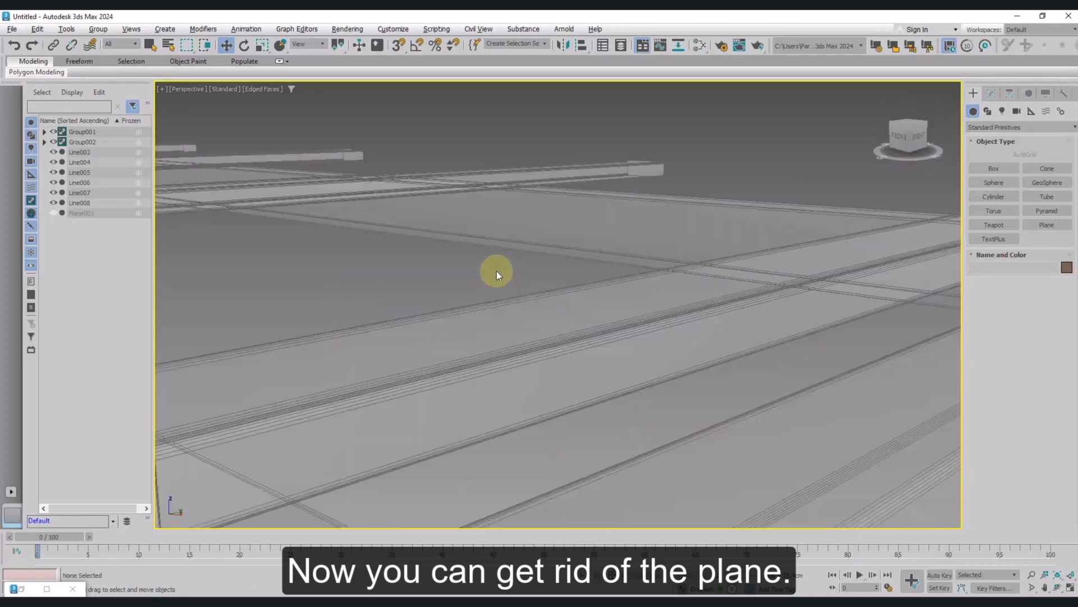
{"action": "scroll", "coordinate": [496, 271], "scroll_direction": "down", "scroll_amount": 10}
{"action": "scroll", "coordinate": [470, 292], "scroll_direction": "up", "scroll_amount": 4}
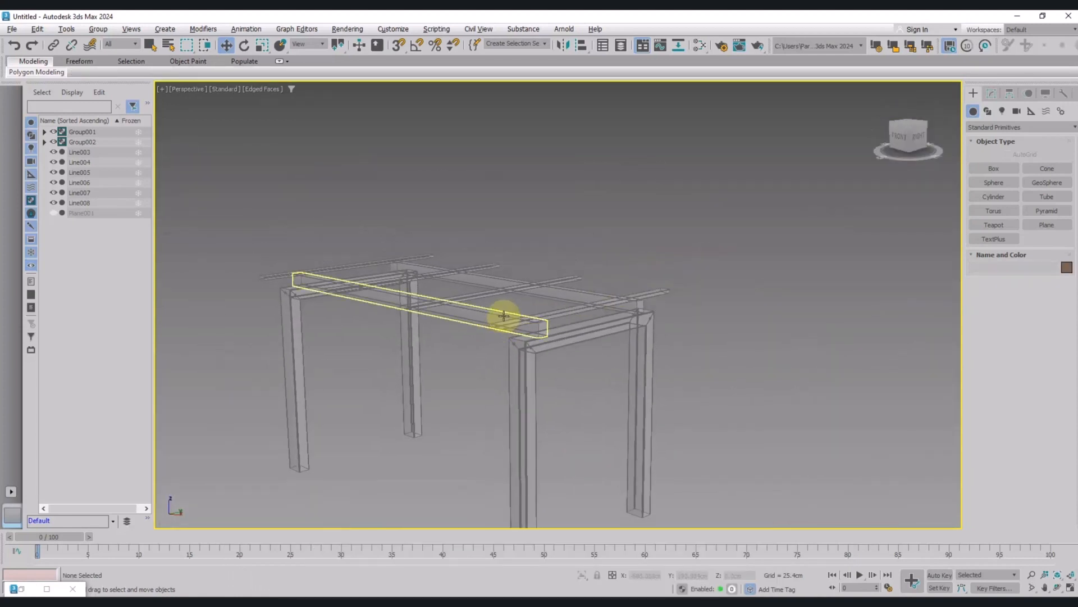
Examine the table frame and its bar joints in perspective with Clay shading, then restore the standard shading.
{"action": "left_click", "coordinate": [263, 89]}
{"action": "left_click", "coordinate": [262, 154]}
{"action": "mouse_move", "coordinate": [574, 245]}
{"action": "middle_mouse_down", "text": "alt"}
{"action": "mouse_move", "coordinate": [555, 313]}
{"action": "mouse_move", "coordinate": [556, 244]}
{"action": "mouse_move", "coordinate": [507, 255]}
{"action": "mouse_move", "coordinate": [537, 270]}
{"action": "mouse_move", "coordinate": [536, 302]}
{"action": "middle_mouse_up", "text": "alt"}
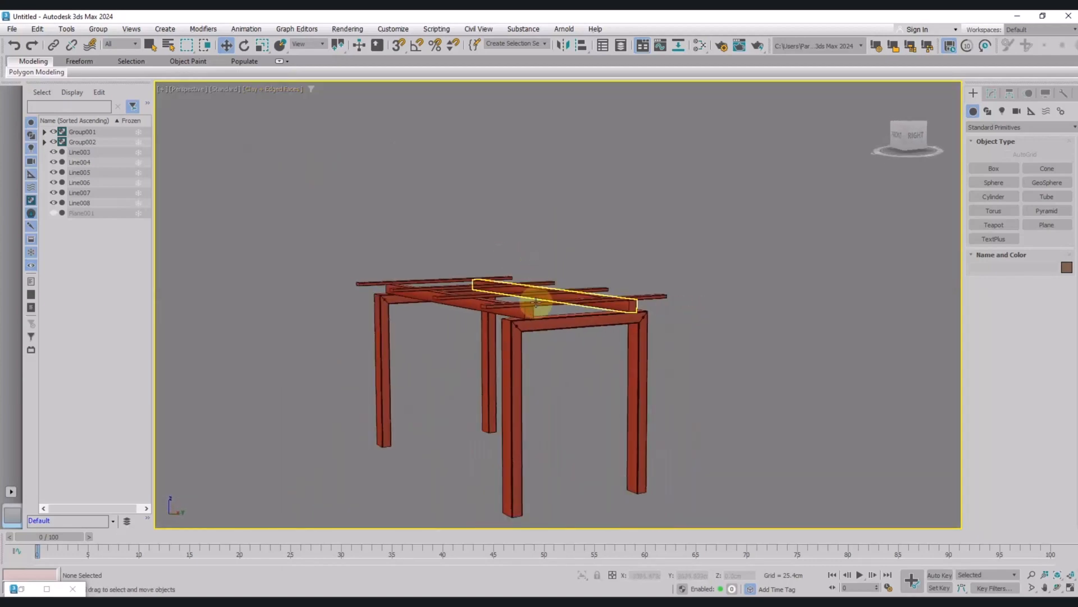
{"action": "scroll", "coordinate": [589, 231], "scroll_direction": "up", "scroll_amount": 10}
{"action": "middle_click_drag", "start_coordinate": [594, 224], "coordinate": [398, 533]}
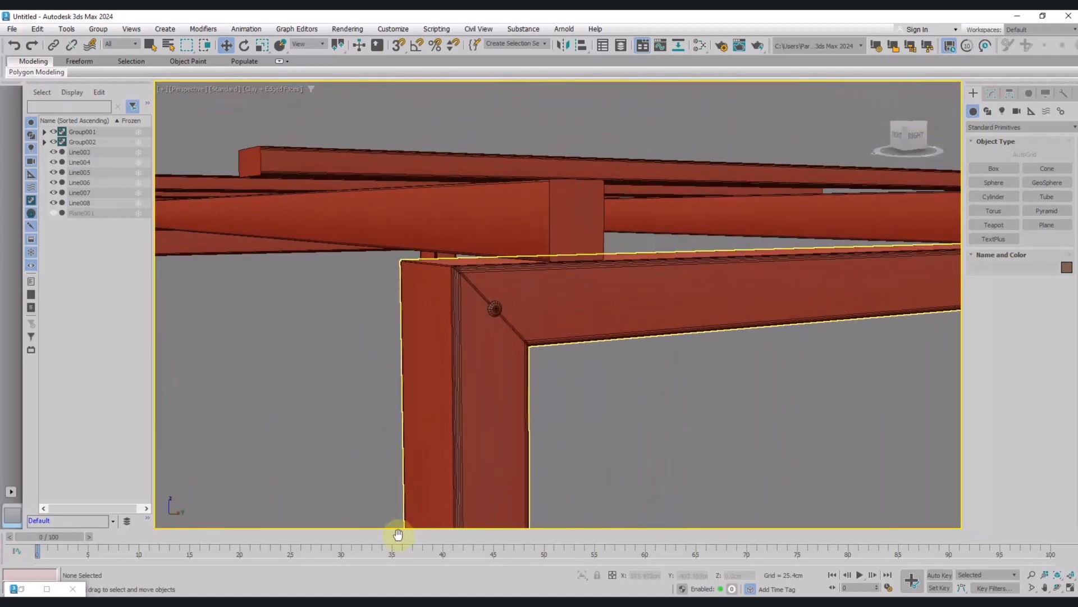
{"action": "scroll", "coordinate": [499, 462], "scroll_direction": "down", "scroll_amount": 15}
{"action": "middle_click_drag", "start_coordinate": [510, 457], "coordinate": [493, 360]}
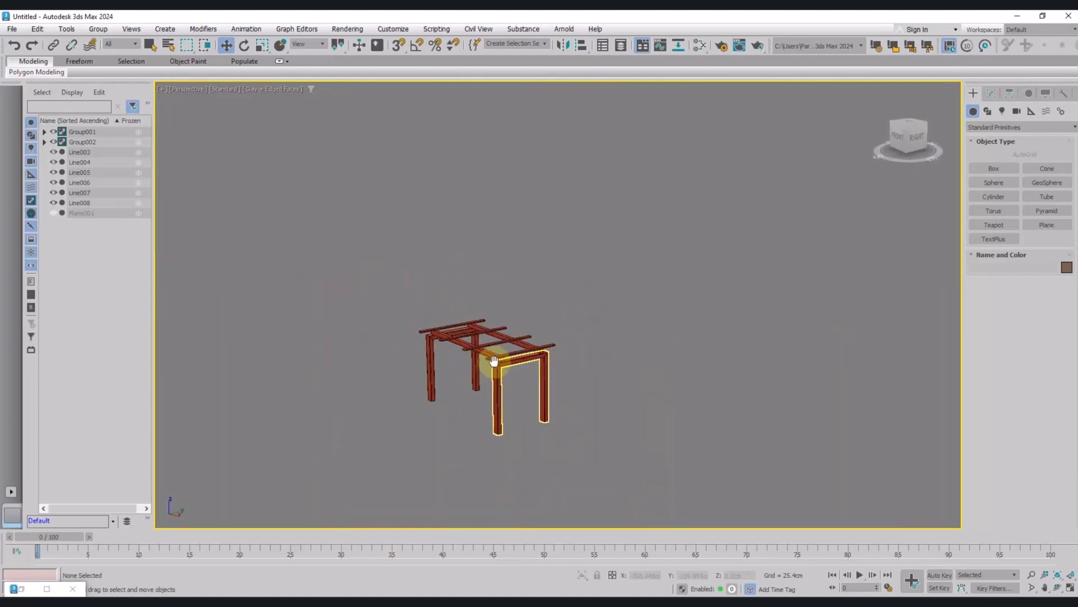
{"action": "scroll", "coordinate": [493, 360], "scroll_direction": "up", "scroll_amount": 5}
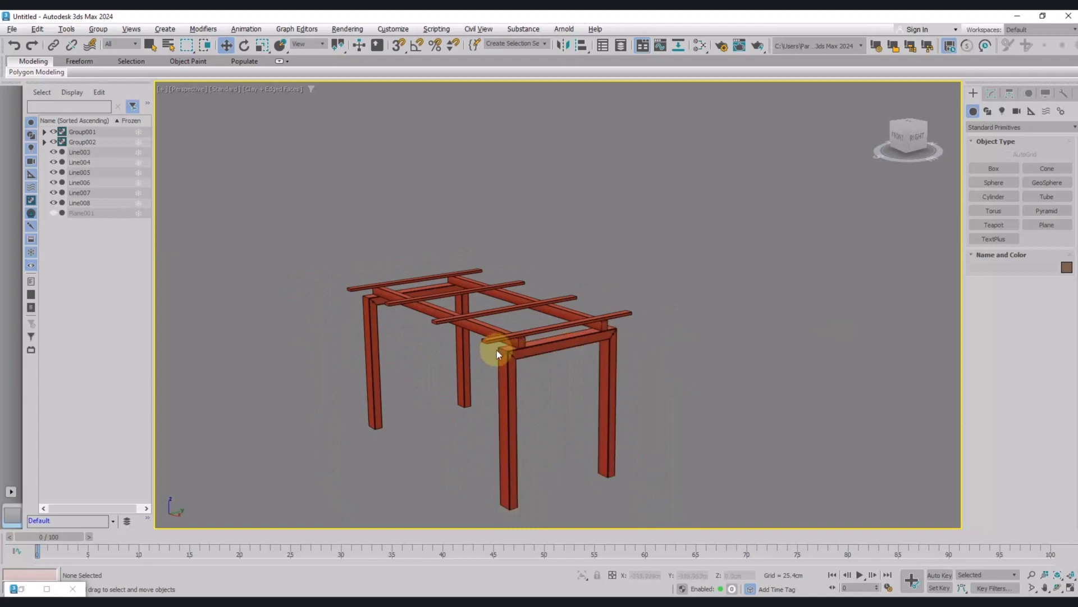
{"action": "left_click", "coordinate": [259, 89]}
{"action": "left_click", "coordinate": [260, 103]}
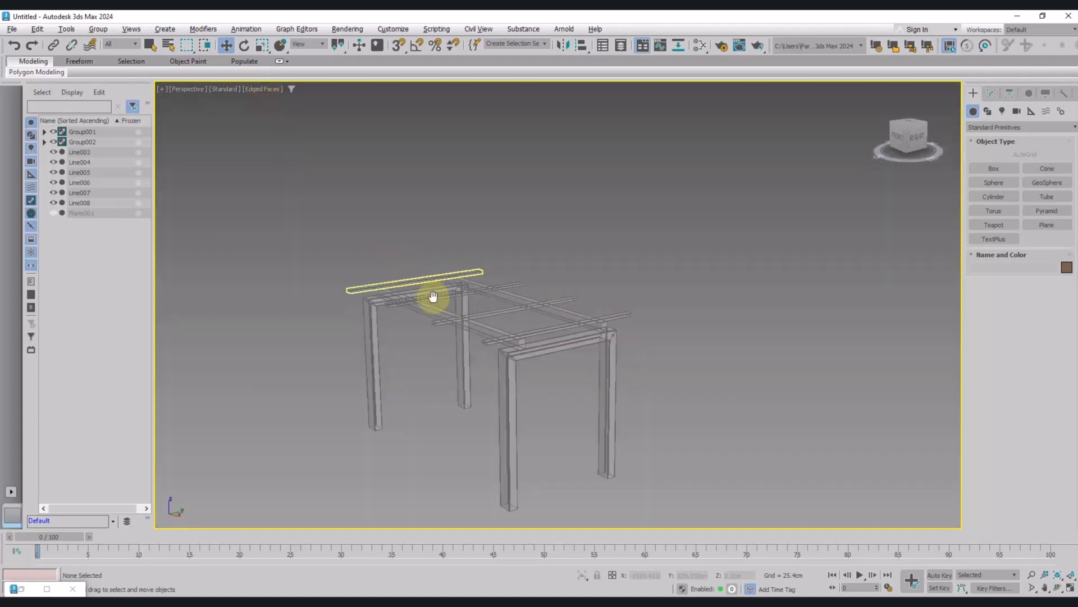
Draw a tabletop plane about 1015 by 1957 cm over the frame in the top view.
{"action": "key", "text": "t"}
{"action": "right_click", "coordinate": [489, 297]}
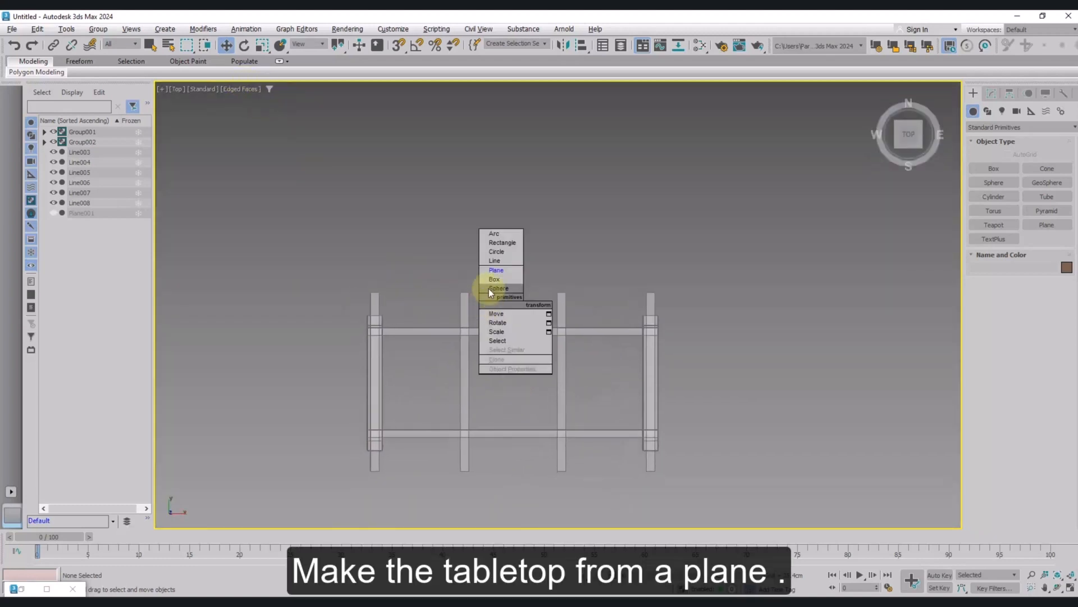
{"action": "left_click", "coordinate": [490, 283]}
{"action": "left_click_drag", "start_coordinate": [324, 294], "coordinate": [687, 469]}
{"action": "key", "text": "w"}
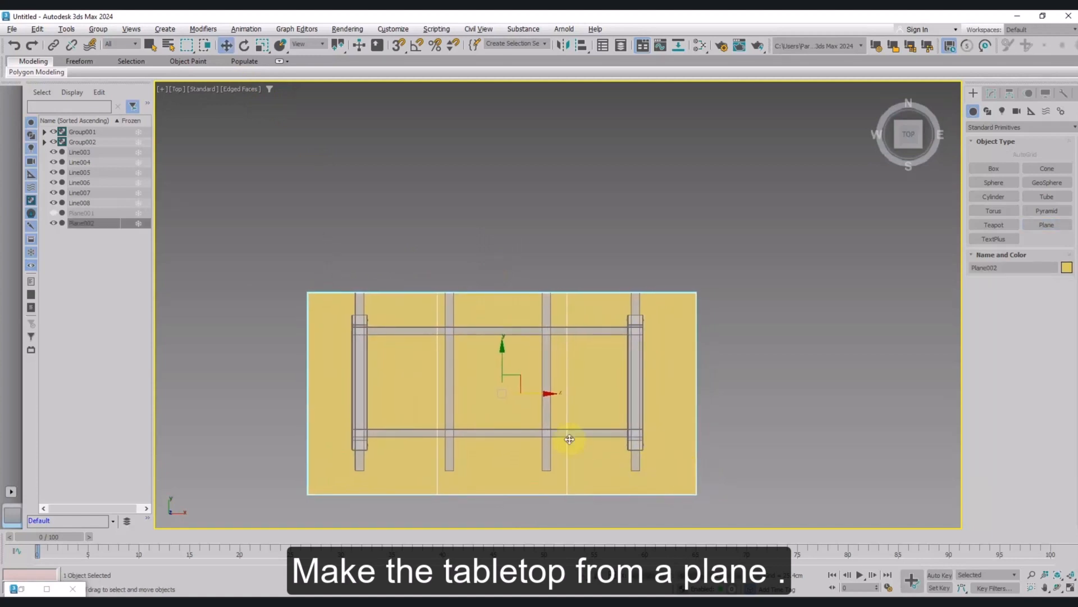
Move the tabletop plane along X and Y to centre it over the table frame.
{"action": "left_click_drag", "start_coordinate": [534, 394], "coordinate": [528, 393]}
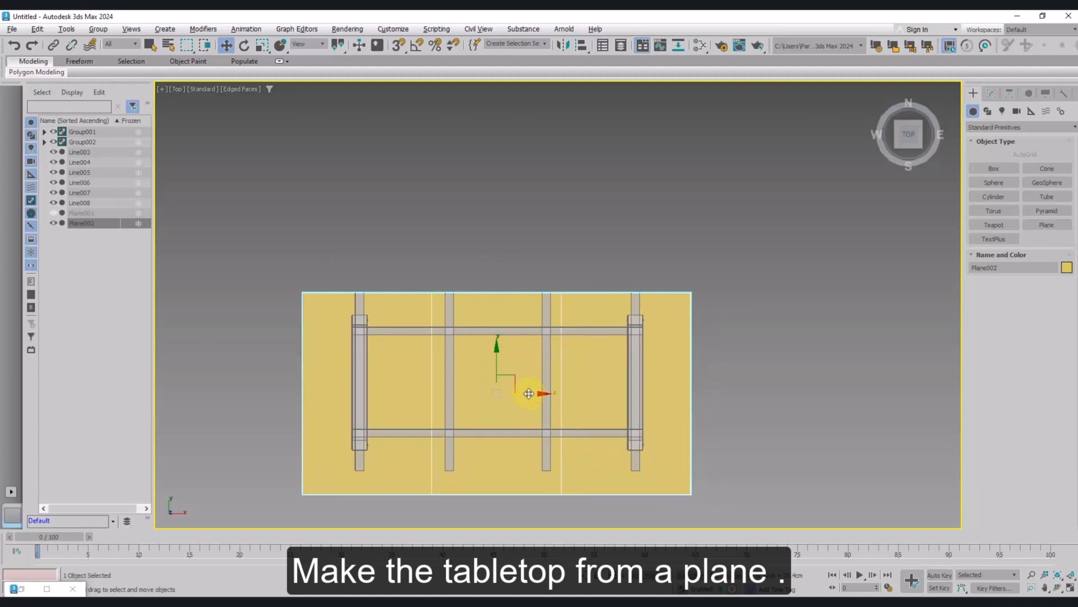
{"action": "key", "text": "1"}
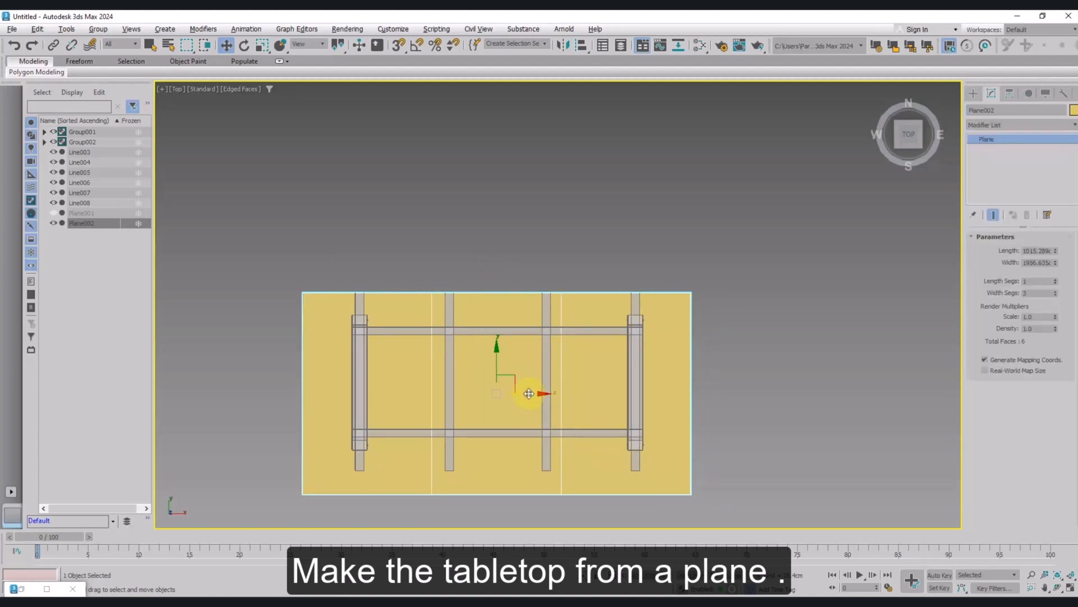
{"action": "left_click_drag", "start_coordinate": [511, 374], "coordinate": [499, 353]}
{"action": "key", "text": "e"}
{"action": "key", "text": "w"}
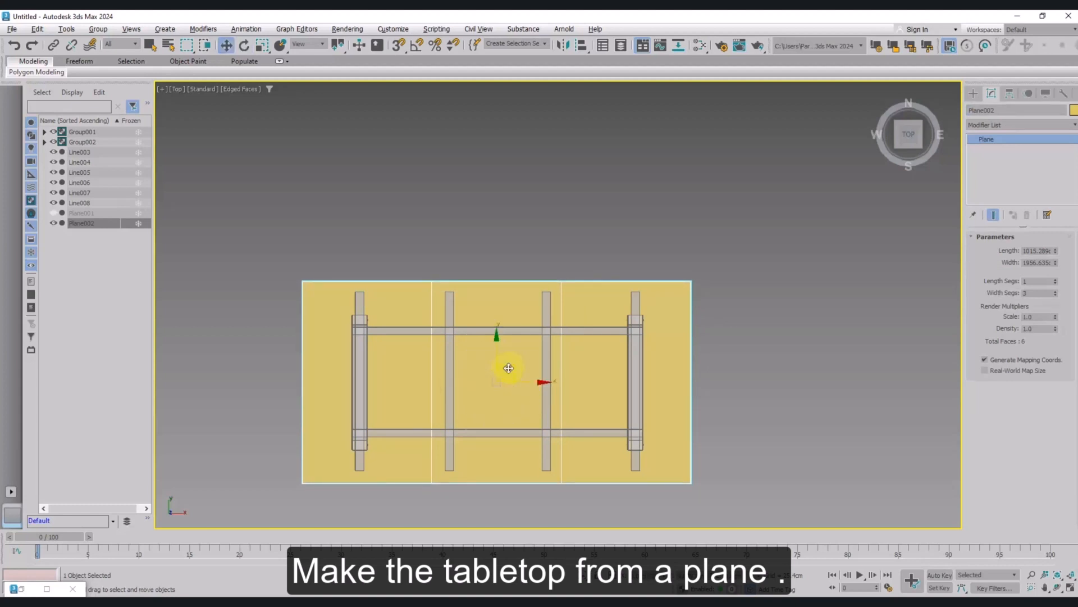
Scale the tabletop plane up slightly along X and Y, and nudge it along Y to keep it centred over the frame.
{"action": "key", "text": "r"}
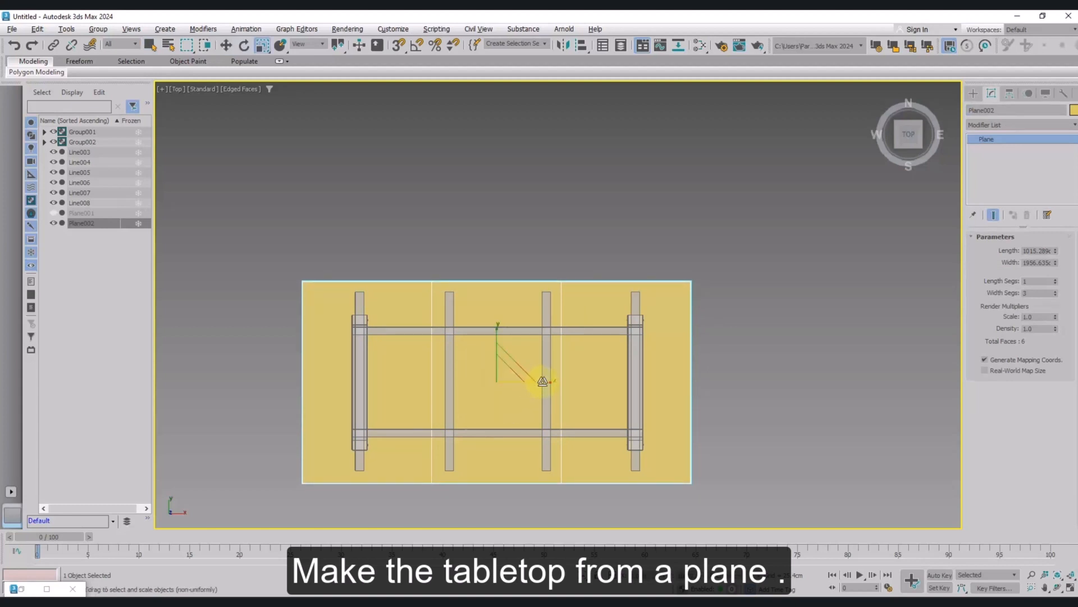
{"action": "left_click_drag", "start_coordinate": [543, 382], "coordinate": [546, 381]}
{"action": "left_click_drag", "start_coordinate": [496, 332], "coordinate": [499, 329]}
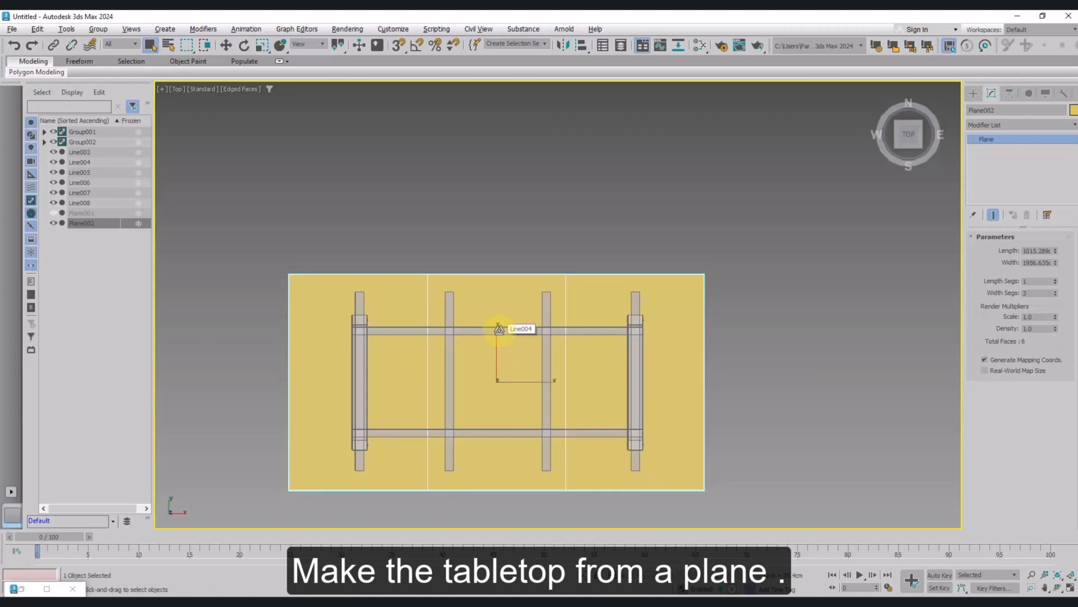
{"action": "key", "text": "w"}
{"action": "left_click_drag", "start_coordinate": [498, 336], "coordinate": [497, 346]}
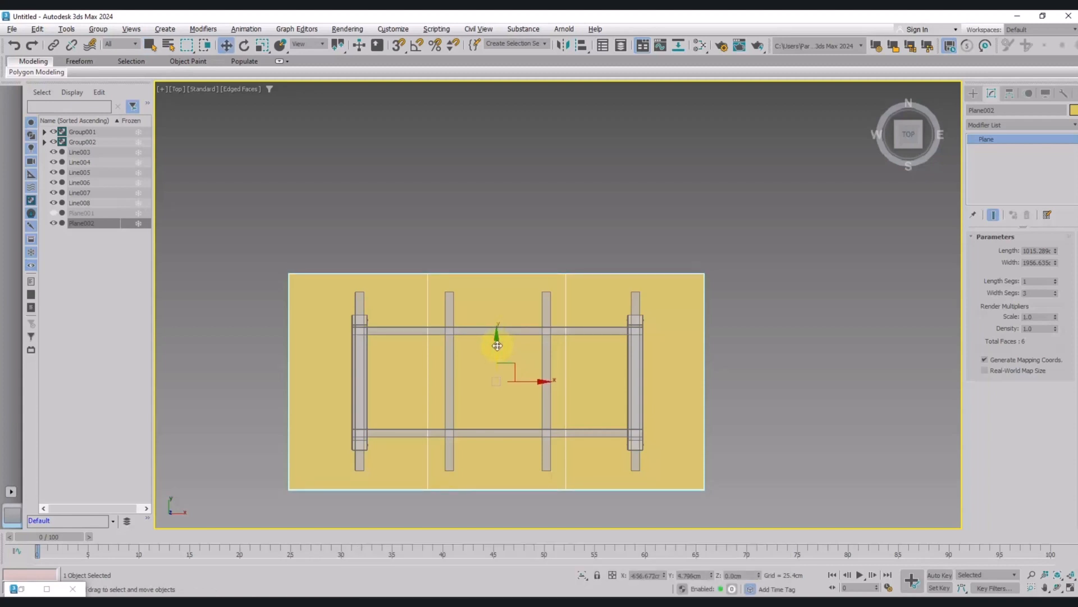
Check the tabletop boards in dining_table_2.jpg, and set the tabletop plane to 7 length segments and 1 width segment.
{"action": "middle_click_drag", "start_coordinate": [504, 356], "coordinate": [504, 346]}
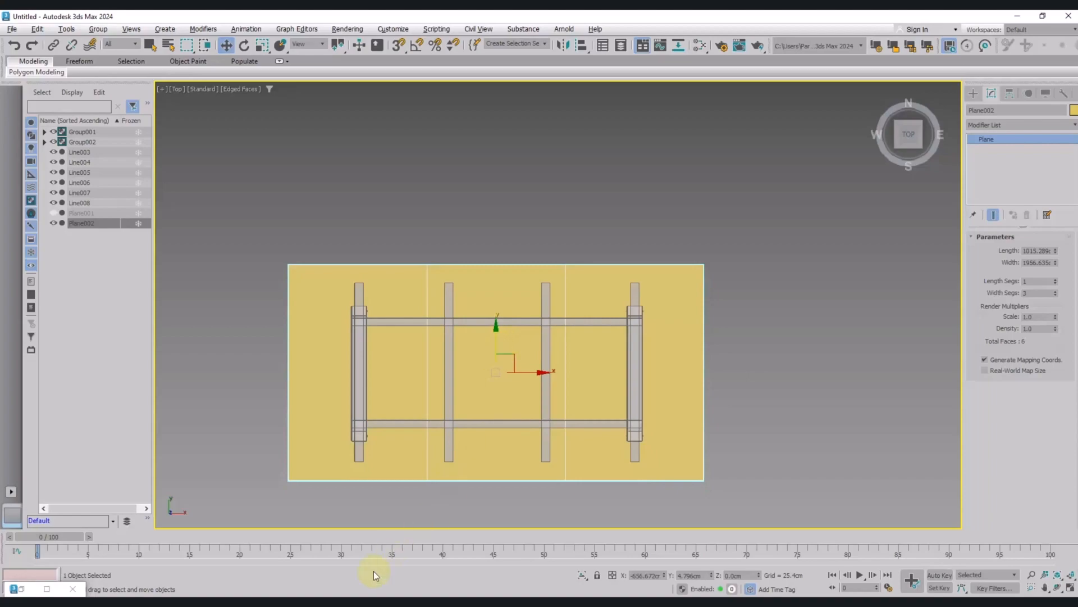
{"action": "key", "text": "alt+Tab"}
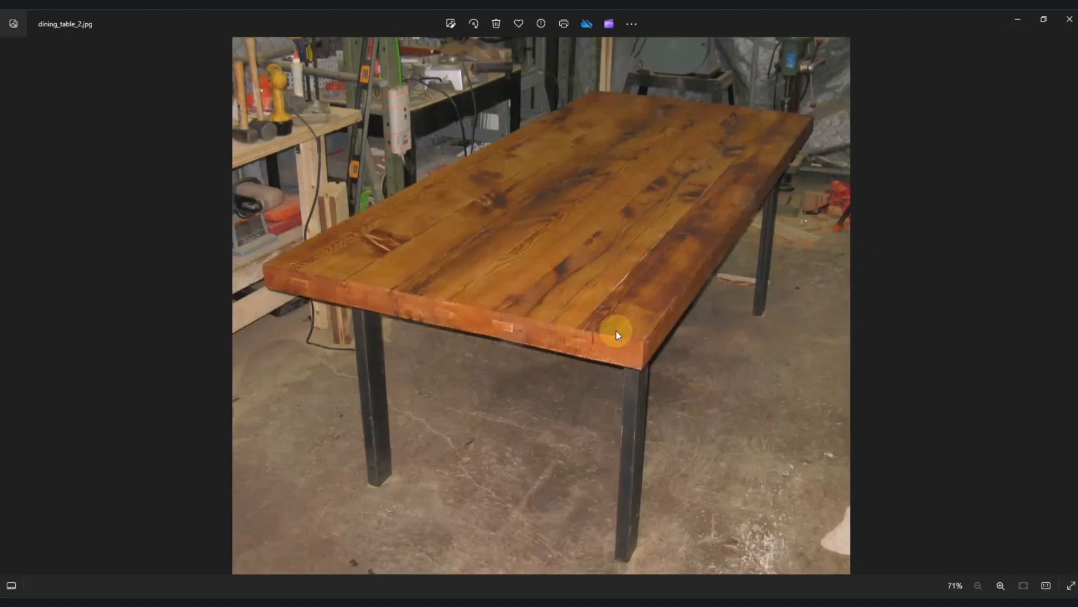
{"action": "left_click", "coordinate": [1018, 19]}
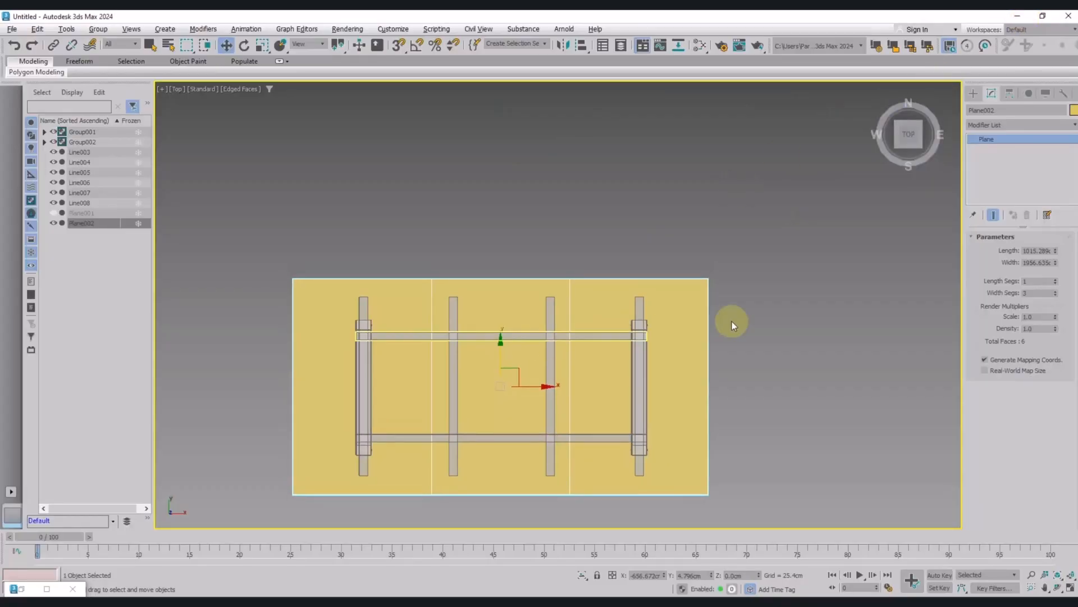
{"action": "left_click", "coordinate": [1055, 291]}
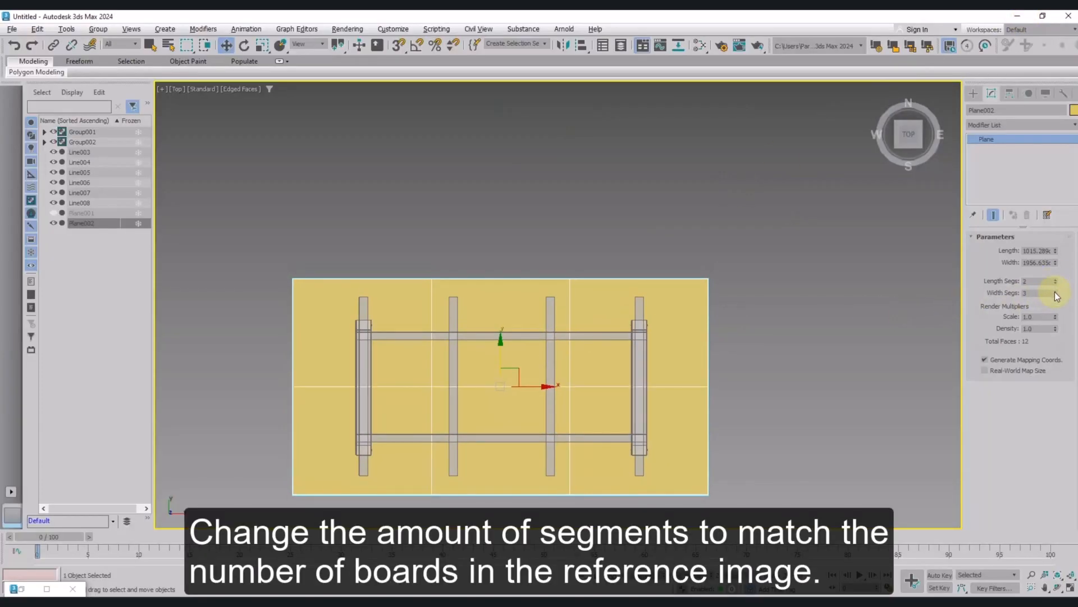
{"action": "left_click", "coordinate": [1056, 295]}
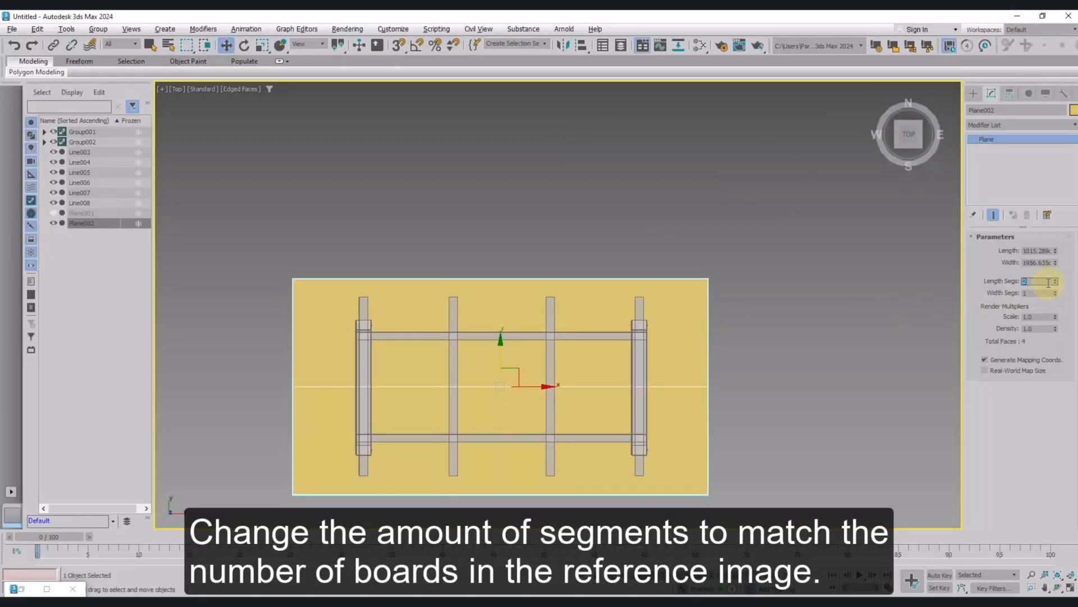
{"action": "type", "text": "6"}
{"action": "key", "text": "Return"}
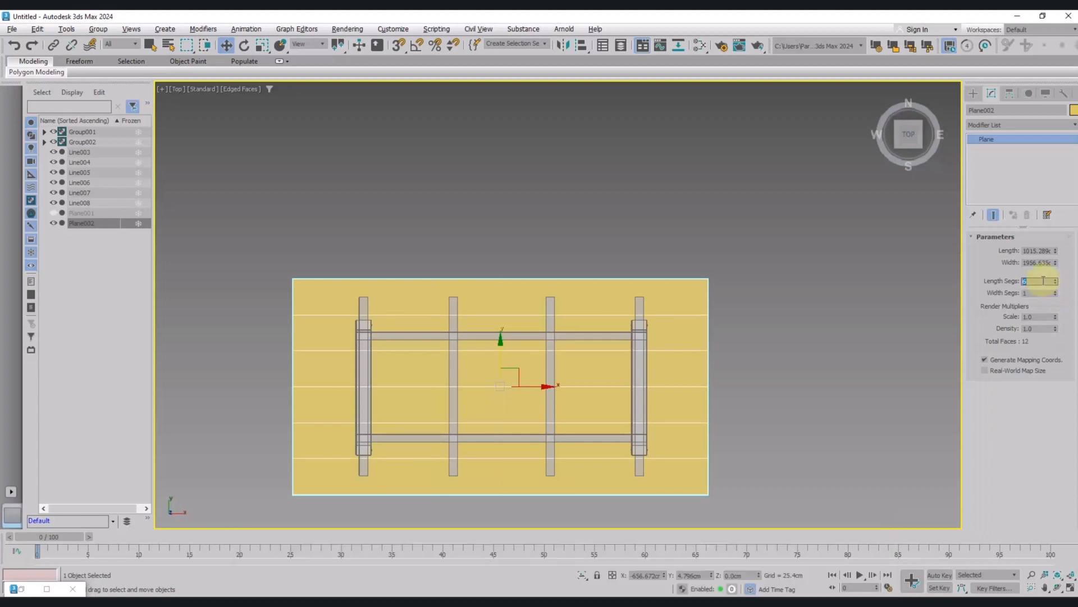
{"action": "type", "text": "7"}
{"action": "key", "text": "Return"}
{"action": "middle_click_drag", "start_coordinate": [729, 359], "coordinate": [728, 355]}
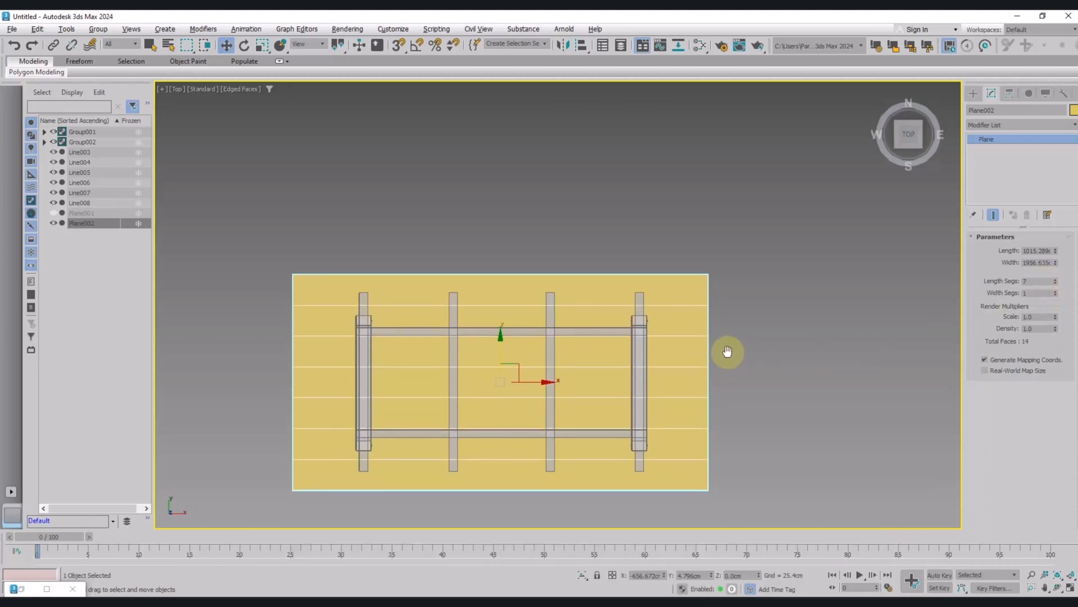
Nudge the tabletop plane slightly along Y to centre it over the frame and convert it to Editable Poly.
{"action": "left_click_drag", "start_coordinate": [499, 348], "coordinate": [499, 347]}
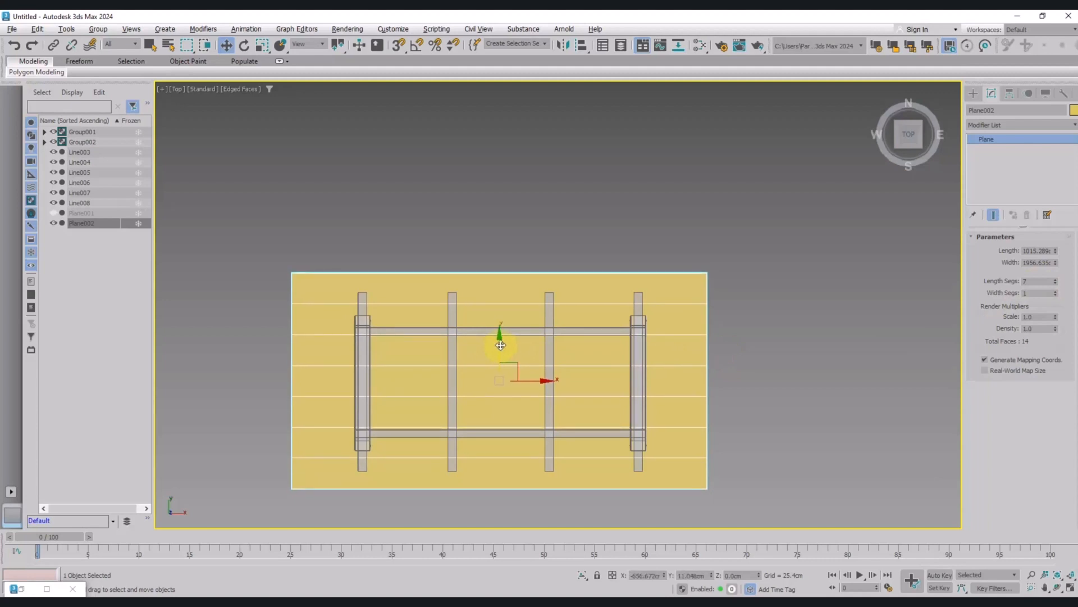
{"action": "right_click", "coordinate": [515, 295]}
{"action": "mouse_move", "coordinate": [534, 441]}
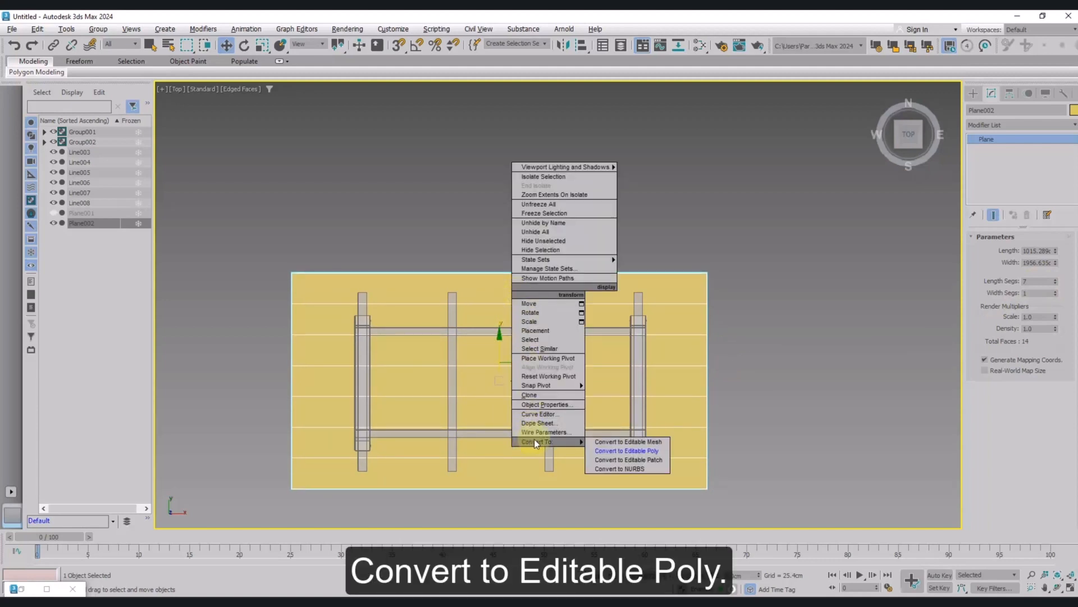
{"action": "left_click", "coordinate": [617, 451]}
Extrude all the long lengthwise edges of the tabletop plane with a height of 0 cm and a width of 0.1 cm.
{"action": "key", "text": "2"}
{"action": "left_click_drag", "start_coordinate": [643, 231], "coordinate": [506, 494]}
{"action": "right_click", "coordinate": [478, 441]}
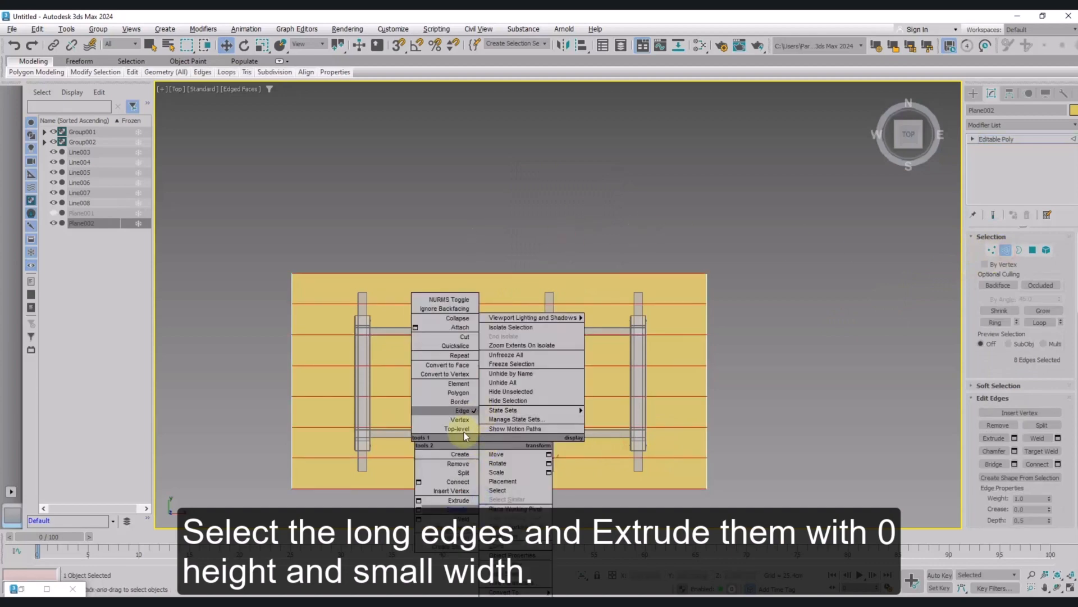
{"action": "left_click", "coordinate": [418, 500]}
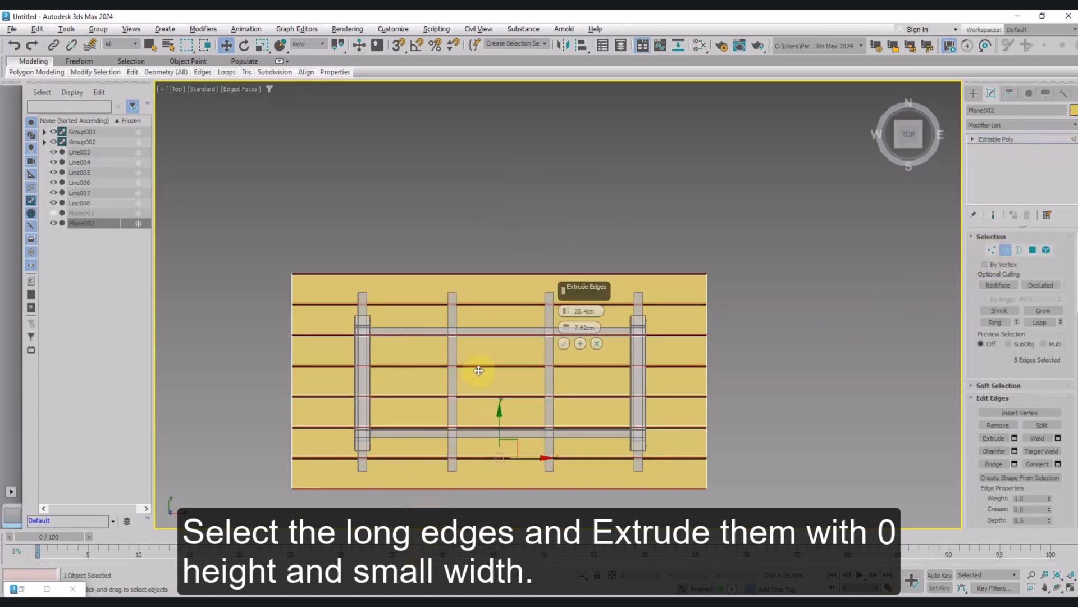
{"action": "key", "text": "p"}
{"action": "scroll", "coordinate": [561, 441], "scroll_direction": "up", "scroll_amount": 3}
{"action": "middle_click_drag", "start_coordinate": [561, 441], "coordinate": [494, 407]}
{"action": "scroll", "coordinate": [494, 406], "scroll_direction": "up", "scroll_amount": 2}
{"action": "left_click", "coordinate": [581, 311]}
{"action": "type", "text": "0"}
{"action": "left_click", "coordinate": [567, 328]}
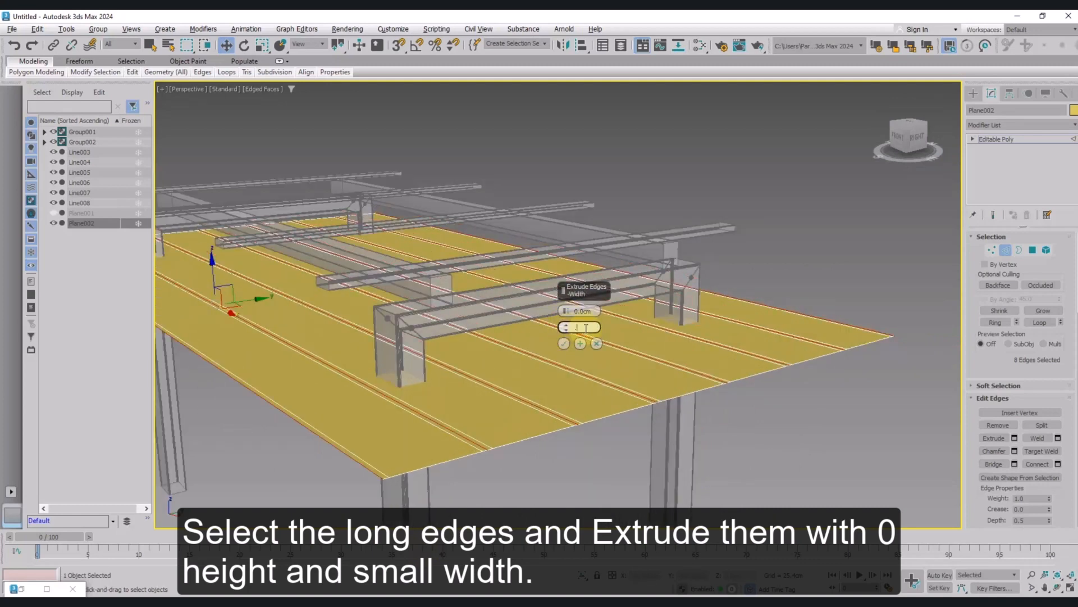
{"action": "type", "text": "0.1"}
{"action": "key", "text": "Return"}
{"action": "scroll", "coordinate": [474, 451], "scroll_direction": "up", "scroll_amount": 5}
{"action": "middle_click_drag", "start_coordinate": [510, 440], "coordinate": [526, 431]}
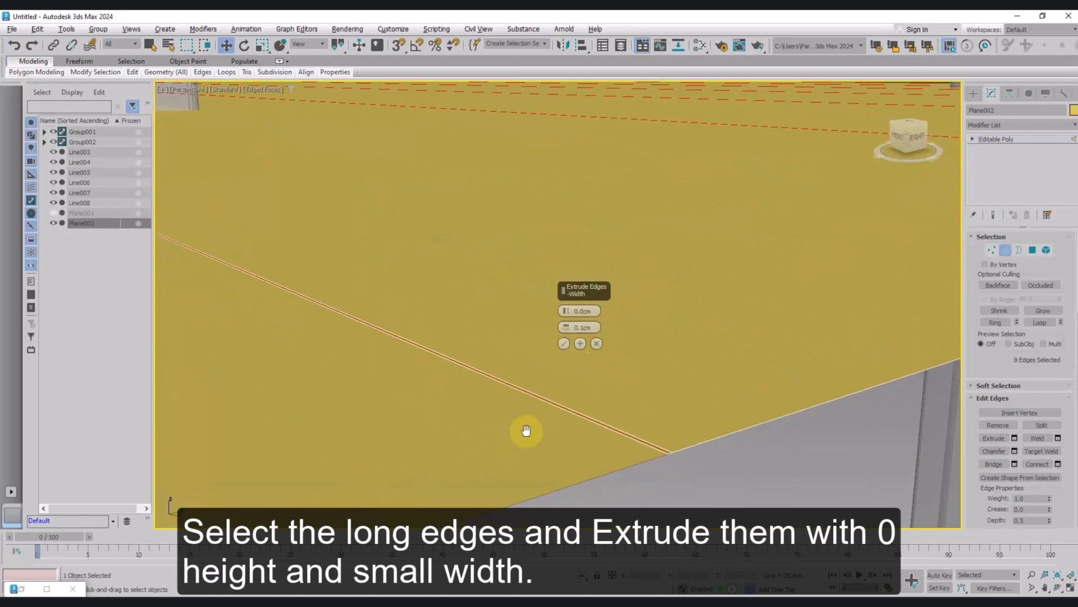
{"action": "left_click", "coordinate": [564, 343]}
Convert the extruded edge selection to faces and delete them to leave thin gaps between the boards.
{"action": "right_click", "coordinate": [548, 412]}
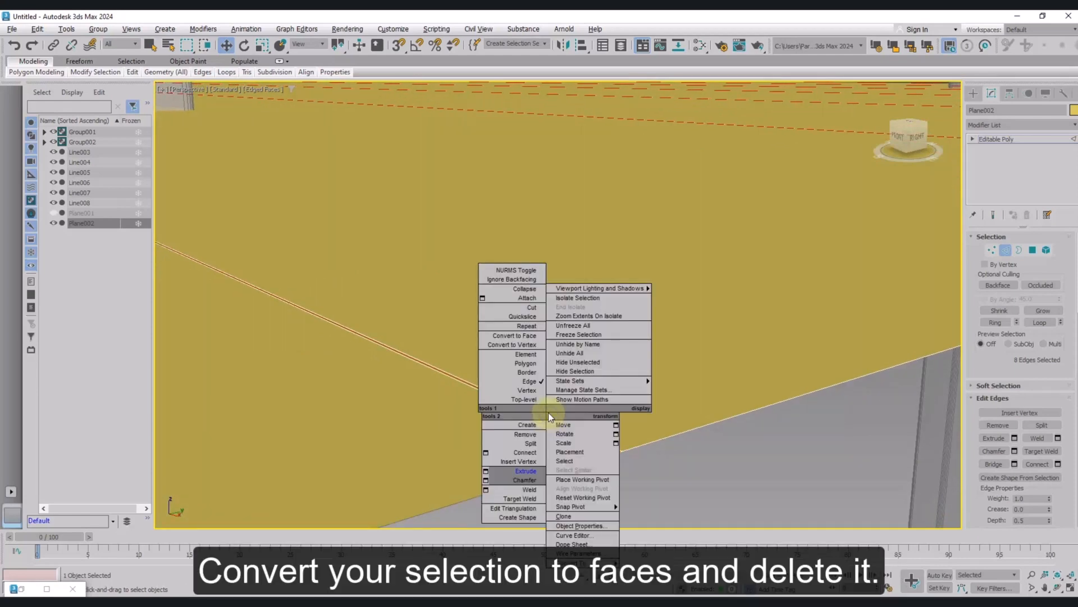
{"action": "left_click", "coordinate": [524, 336]}
{"action": "key", "text": "Delete"}
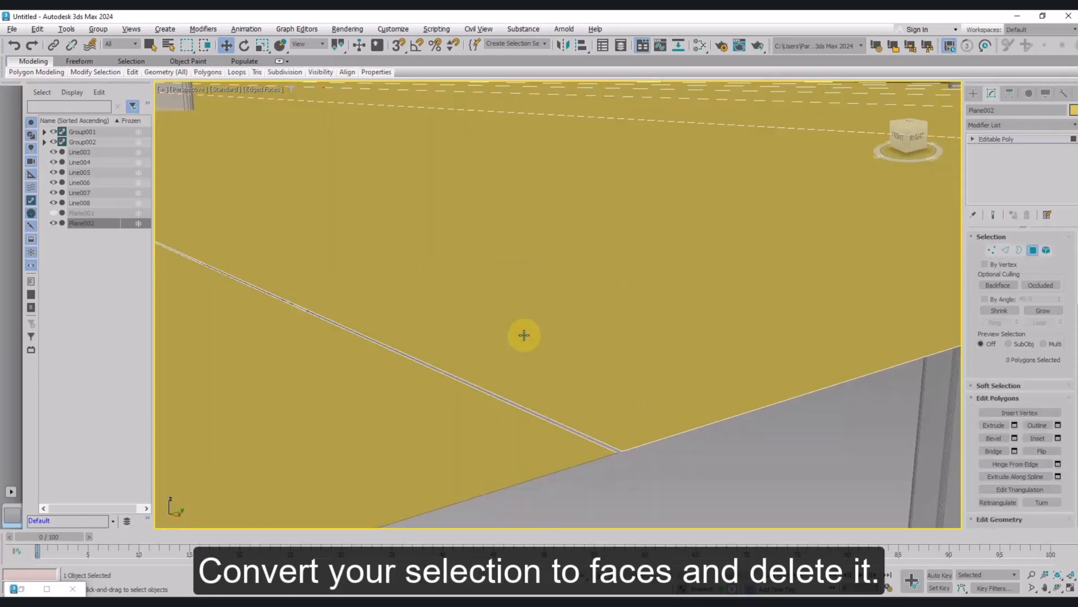
Add a Shell modifier to the tabletop boards.
{"action": "scroll", "coordinate": [524, 335], "scroll_direction": "down", "scroll_amount": 10}
{"action": "scroll", "coordinate": [552, 437], "scroll_direction": "down", "scroll_amount": 5}
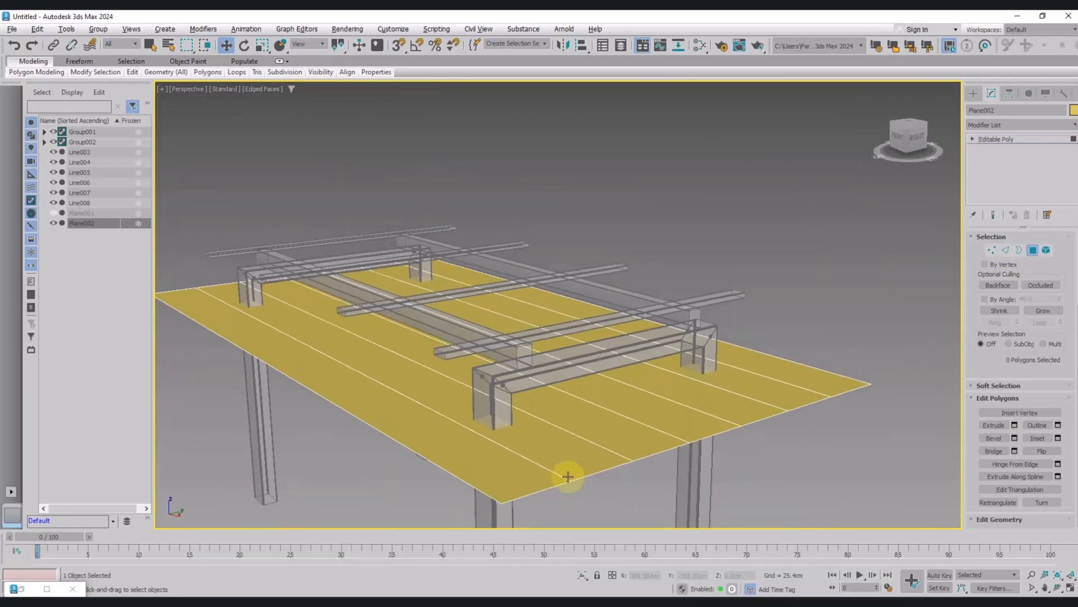
{"action": "left_click", "coordinate": [978, 124]}
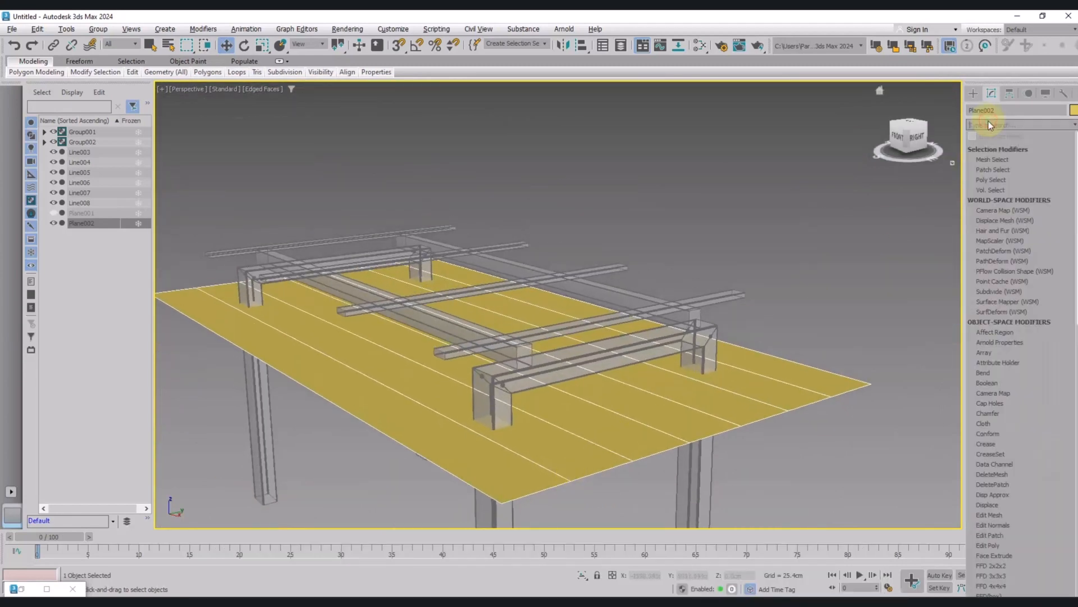
{"action": "type", "text": "sh"}
{"action": "left_click", "coordinate": [982, 148]}
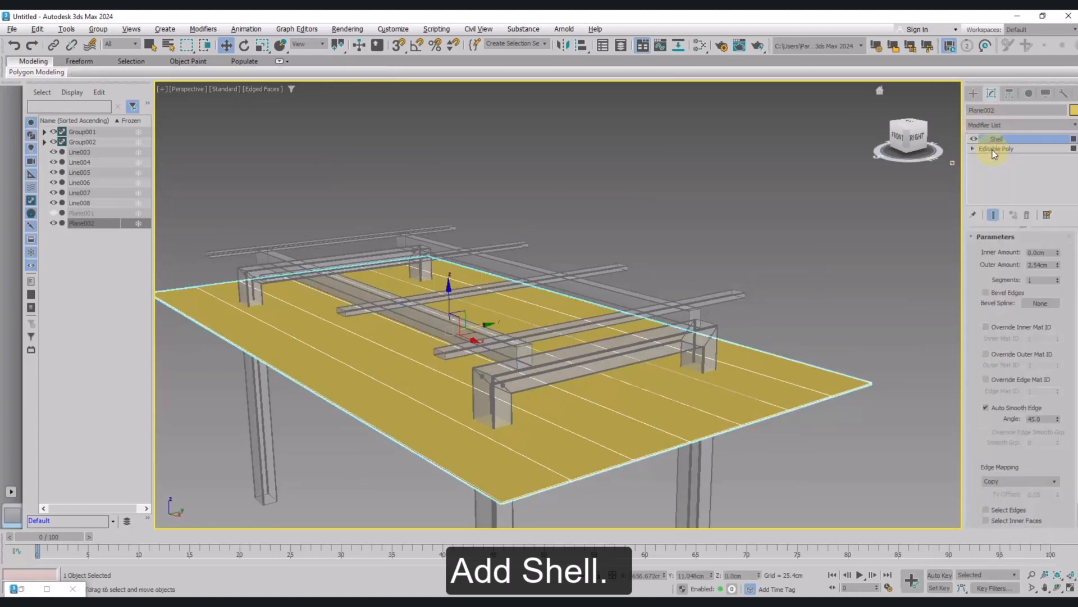
Unhide the reference image plane in the front view and raise the tabletop just above the small bars.
{"action": "key", "text": "f"}
{"action": "mouse_move", "coordinate": [561, 397]}
{"action": "middle_mouse_down"}
{"action": "mouse_move", "coordinate": [585, 419]}
{"action": "mouse_move", "coordinate": [577, 435]}
{"action": "mouse_move", "coordinate": [578, 410]}
{"action": "middle_mouse_up"}
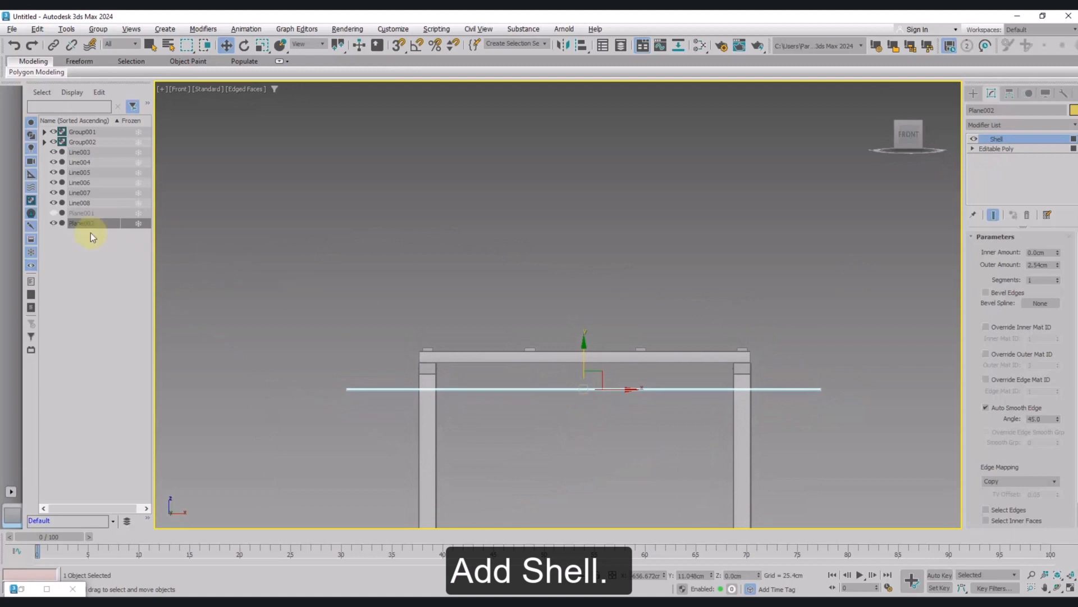
{"action": "left_click", "coordinate": [53, 213]}
{"action": "scroll", "coordinate": [523, 303], "scroll_direction": "up", "scroll_amount": 5}
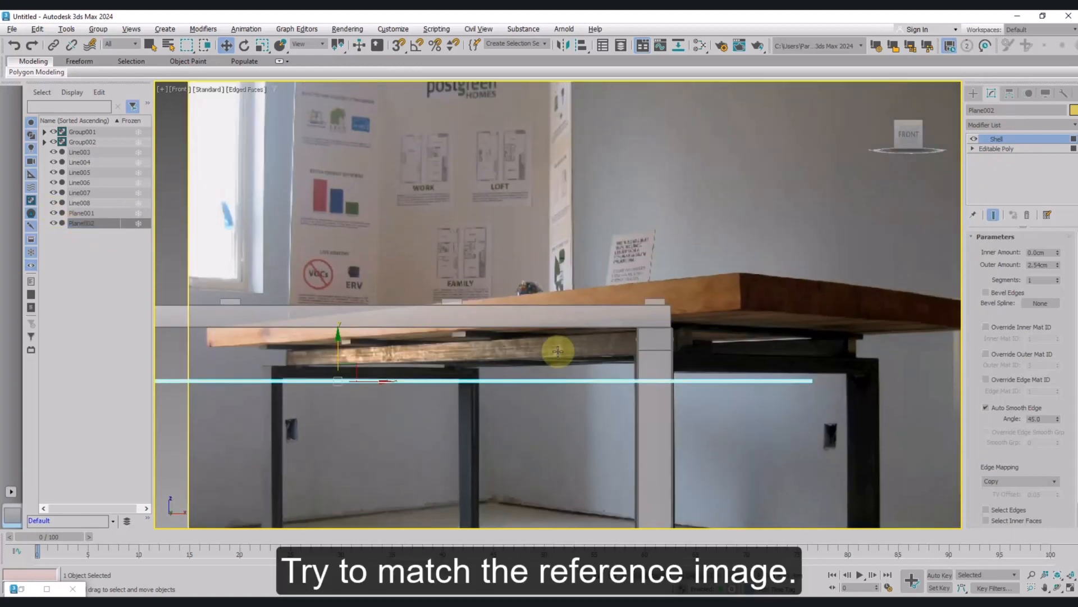
{"action": "left_click_drag", "start_coordinate": [332, 356], "coordinate": [354, 267]}
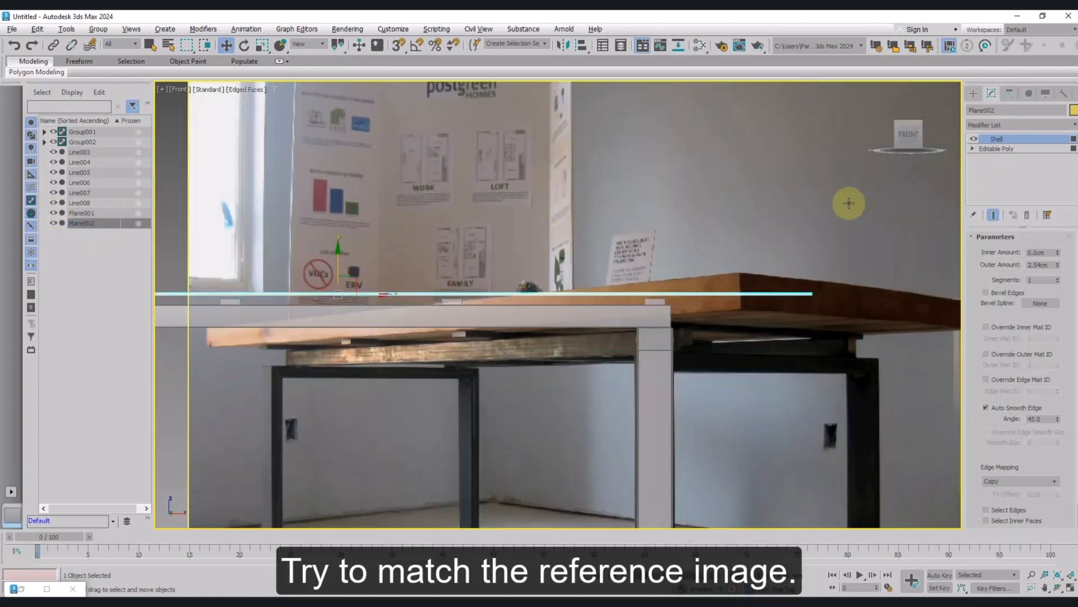
Set the Shell modifier's outer amount to 50 cm to match the tabletop thickness in the reference.
{"action": "left_click_drag", "start_coordinate": [1057, 264], "coordinate": [17, 464]}
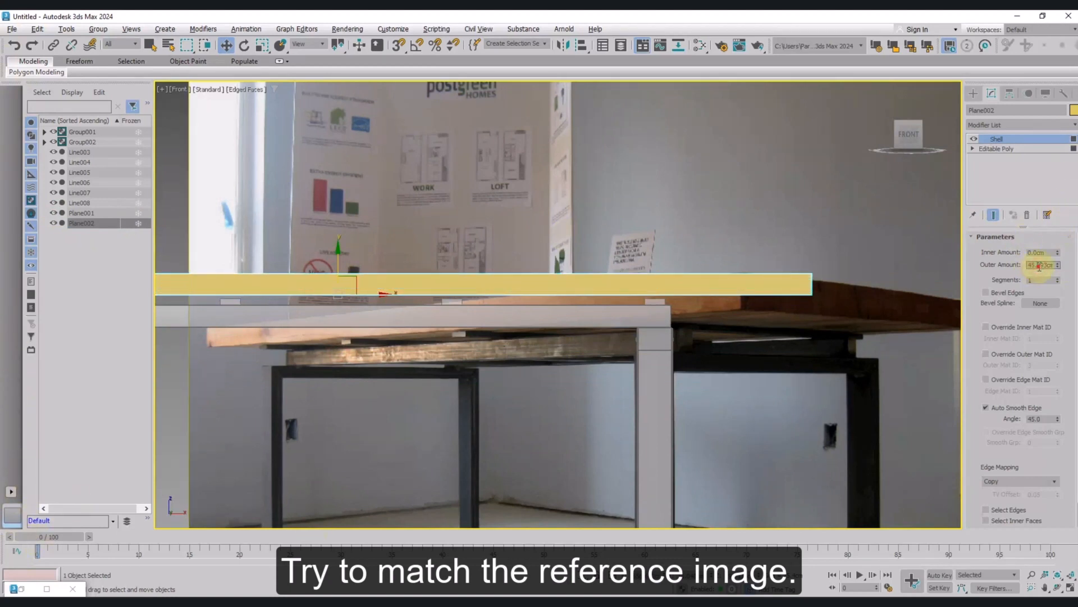
{"action": "type", "text": "0"}
{"action": "key", "text": "Return"}
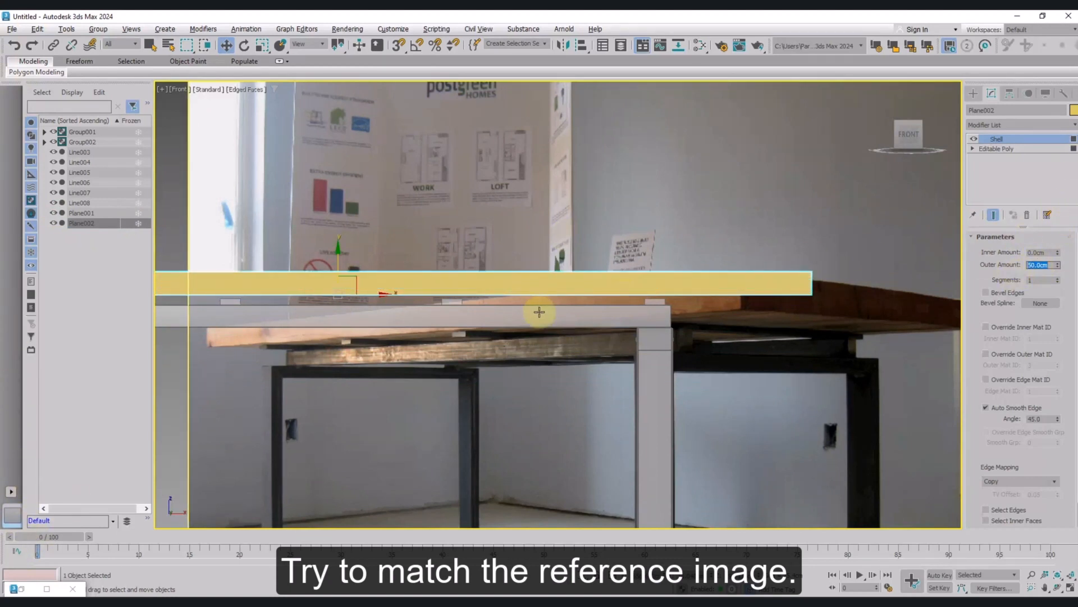
Make the tabletop see-through and lower it slightly towards the small bars in the front view.
{"action": "key", "text": "alt+x"}
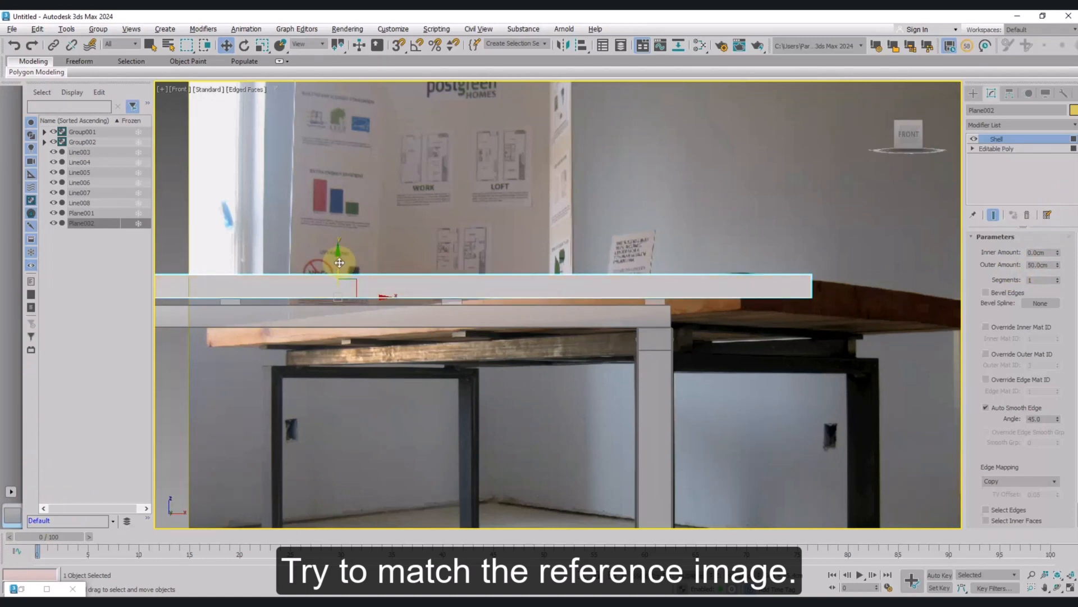
{"action": "mouse_move", "coordinate": [336, 265]}
{"action": "left_mouse_down"}
{"action": "mouse_move", "coordinate": [340, 257]}
{"action": "mouse_move", "coordinate": [338, 266]}
{"action": "left_mouse_up"}
{"action": "scroll", "coordinate": [698, 312], "scroll_direction": "down", "scroll_amount": 5}
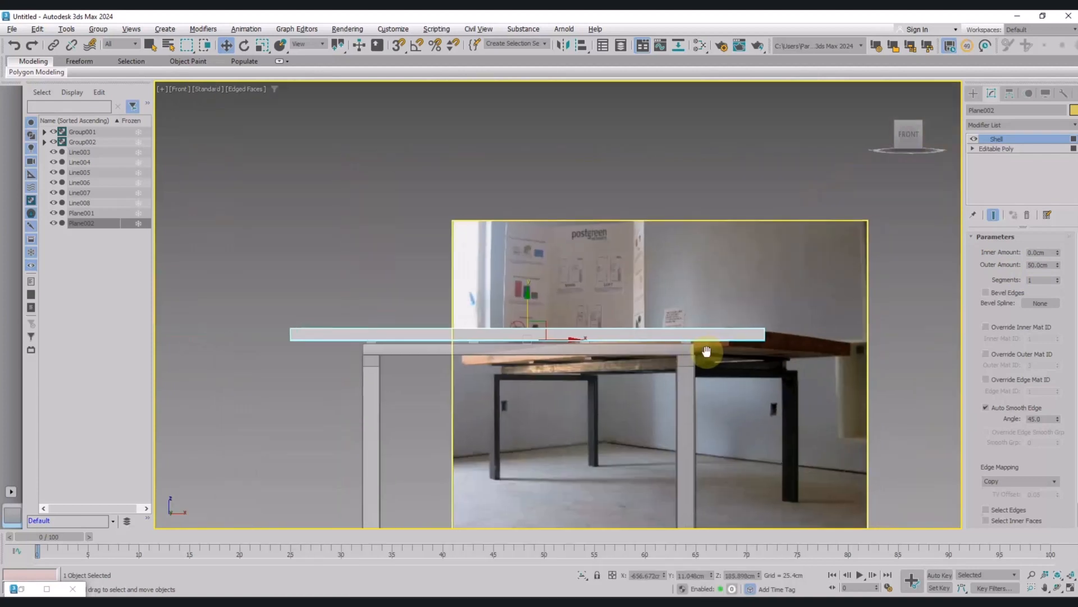
Nudge the tabletop along X to centre it over the frame, and check its overhang in the top view.
{"action": "left_click_drag", "start_coordinate": [556, 346], "coordinate": [564, 340]}
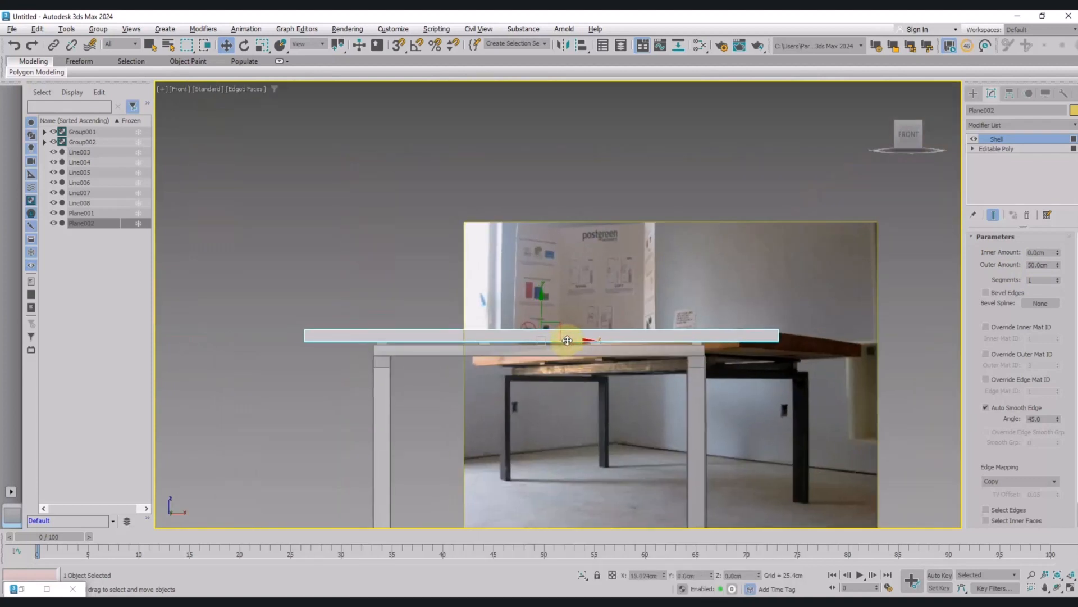
{"action": "key", "text": "t"}
{"action": "middle_click_drag", "start_coordinate": [567, 342], "coordinate": [591, 337]}
{"action": "left_click", "coordinate": [800, 392]}
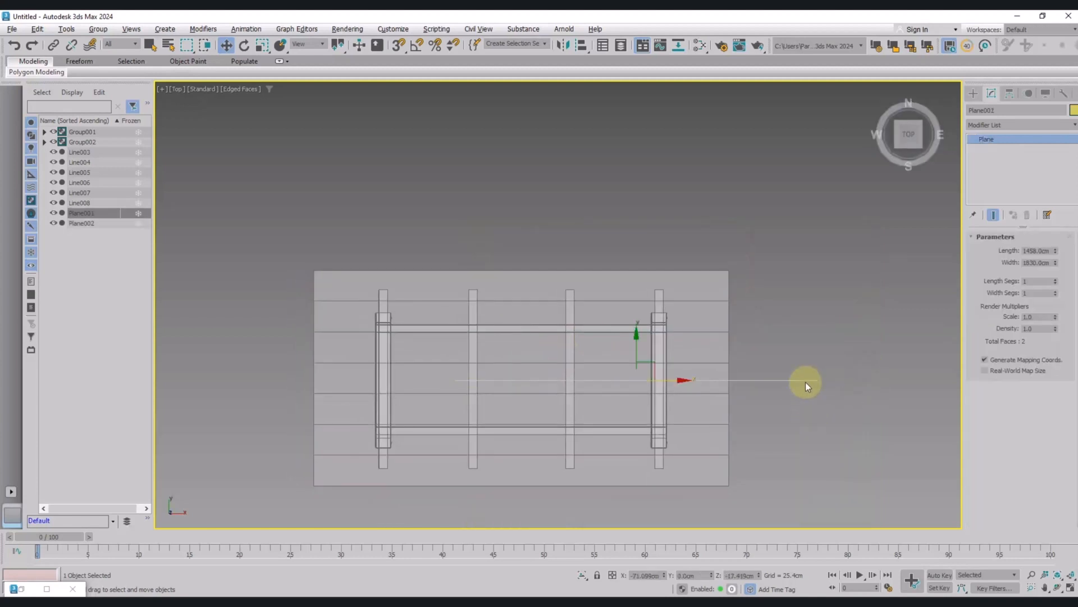
{"action": "left_click", "coordinate": [800, 410]}
{"action": "key", "text": "f"}
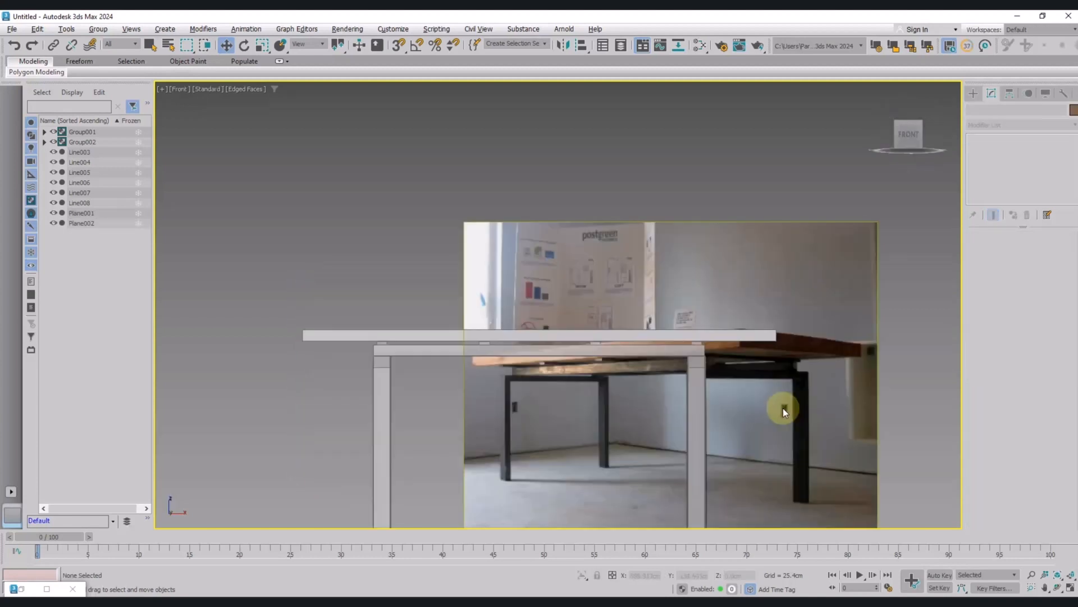
Close the small gap under the tabletop by lowering it onto the tops of the small bars in the front view.
{"action": "middle_click_drag", "start_coordinate": [766, 380], "coordinate": [782, 388]}
{"action": "scroll", "coordinate": [721, 347], "scroll_direction": "up", "scroll_amount": 5}
{"action": "scroll", "coordinate": [721, 347], "scroll_direction": "up", "scroll_amount": 2}
{"action": "scroll", "coordinate": [721, 347], "scroll_direction": "down", "scroll_amount": 2}
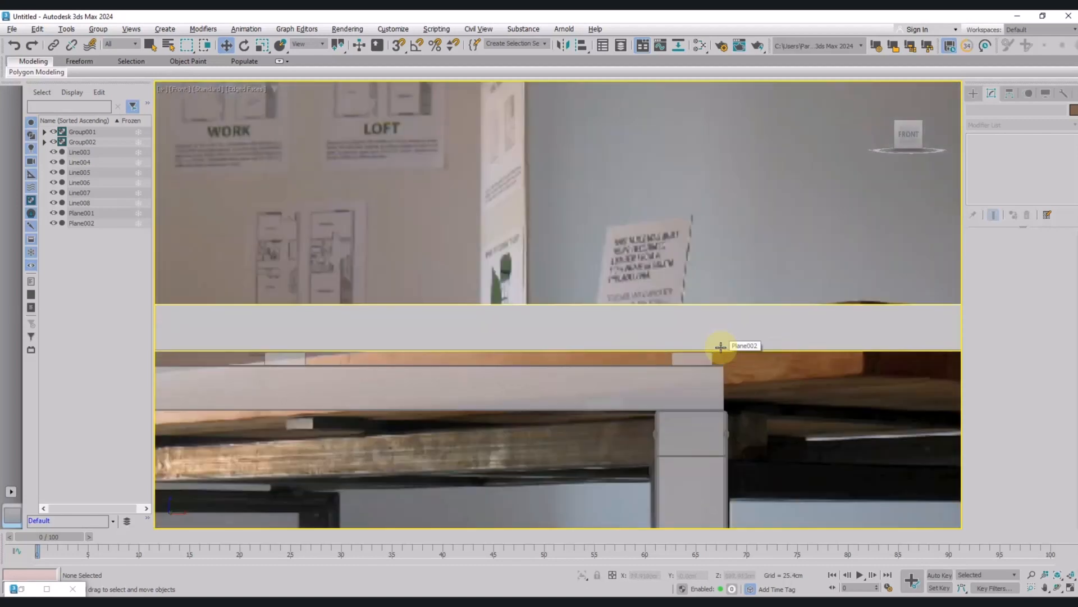
{"action": "scroll", "coordinate": [721, 349], "scroll_direction": "up", "scroll_amount": 2}
{"action": "scroll", "coordinate": [718, 353], "scroll_direction": "down", "scroll_amount": 2}
{"action": "left_click", "coordinate": [718, 352]}
{"action": "scroll", "coordinate": [714, 353], "scroll_direction": "up", "scroll_amount": 2}
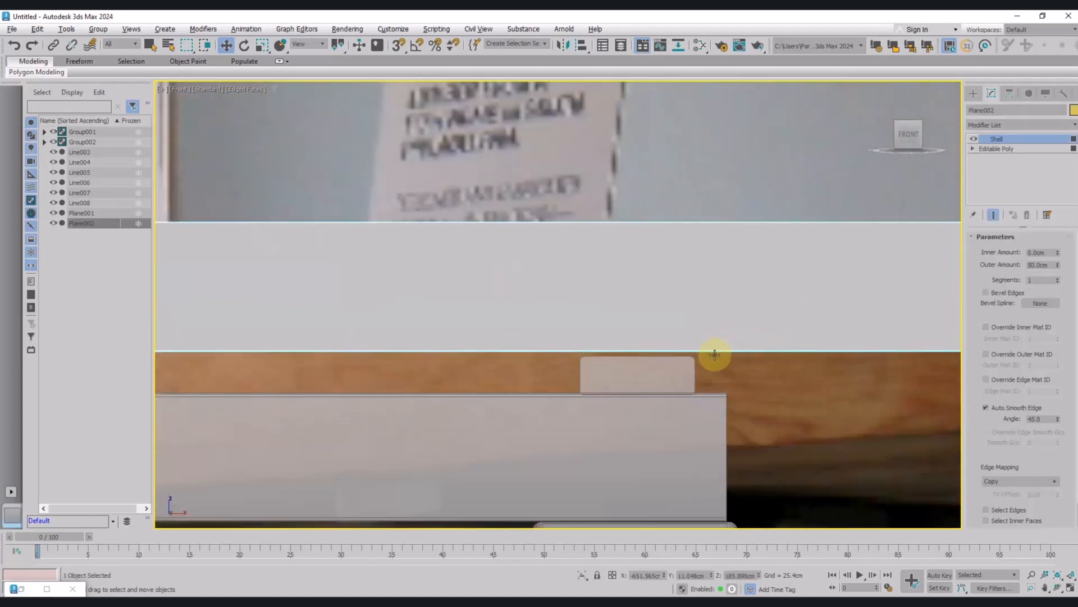
{"action": "left_click", "coordinate": [694, 347]}
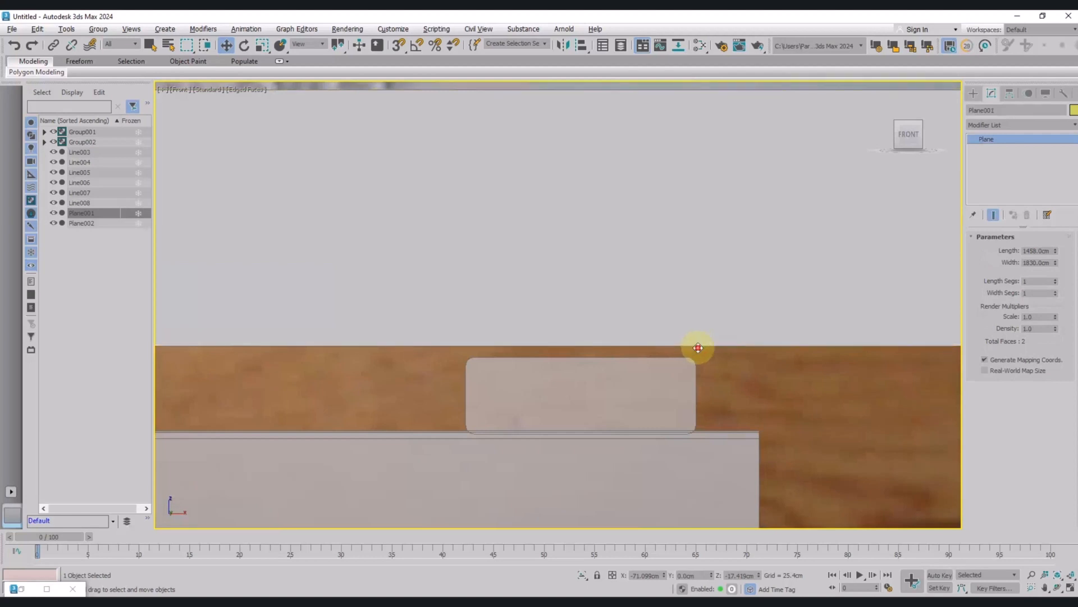
{"action": "left_click", "coordinate": [694, 350]}
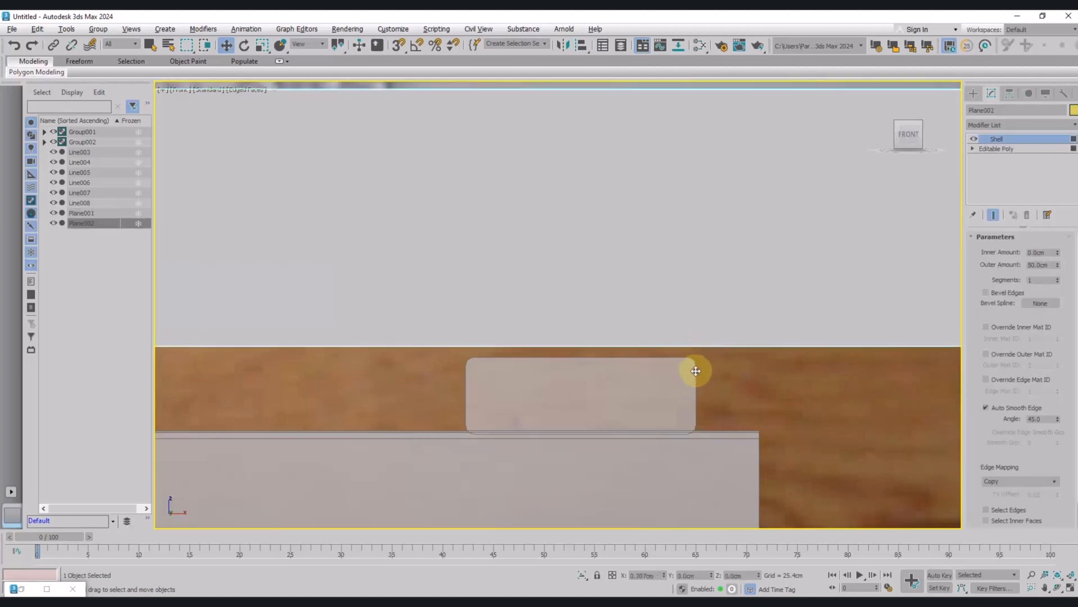
{"action": "scroll", "coordinate": [695, 370], "scroll_direction": "down", "scroll_amount": 2}
{"action": "scroll", "coordinate": [696, 371], "scroll_direction": "down", "scroll_amount": 6}
{"action": "middle_click_drag", "start_coordinate": [701, 375], "coordinate": [770, 382]}
{"action": "scroll", "coordinate": [424, 351], "scroll_direction": "up", "scroll_amount": 5}
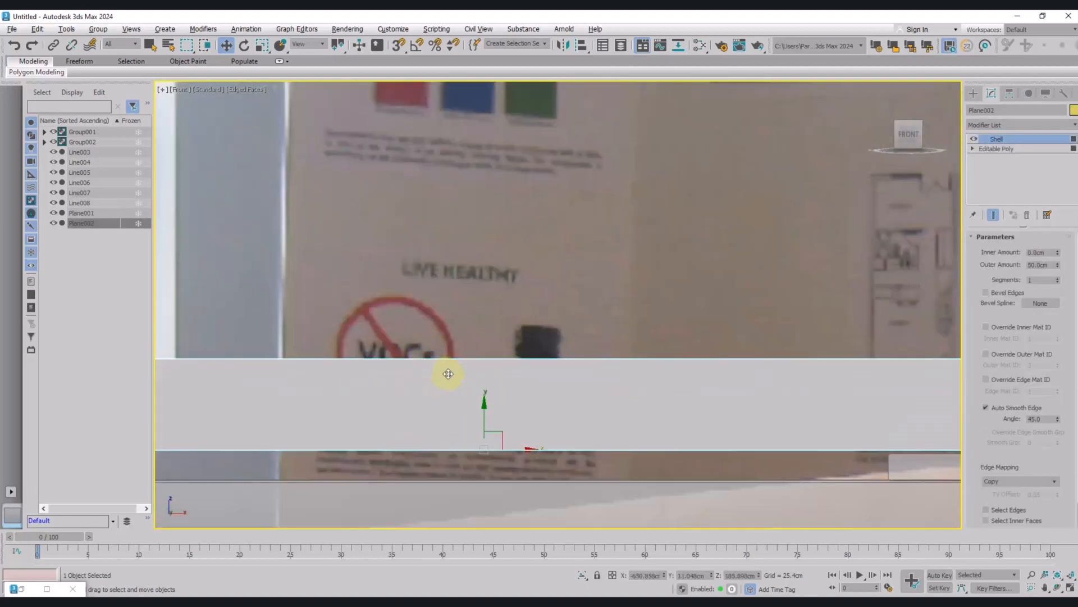
{"action": "scroll", "coordinate": [450, 374], "scroll_direction": "down", "scroll_amount": 2}
{"action": "middle_click_drag", "start_coordinate": [479, 410], "coordinate": [613, 356]}
{"action": "left_click_drag", "start_coordinate": [610, 344], "coordinate": [610, 347]}
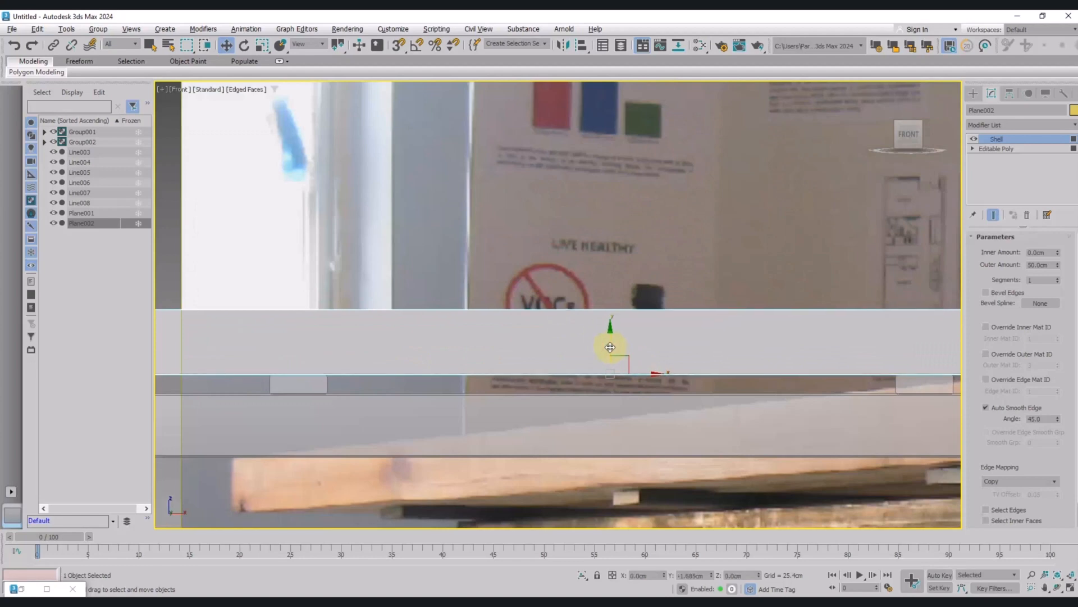
{"action": "scroll", "coordinate": [609, 345], "scroll_direction": "down", "scroll_amount": 5}
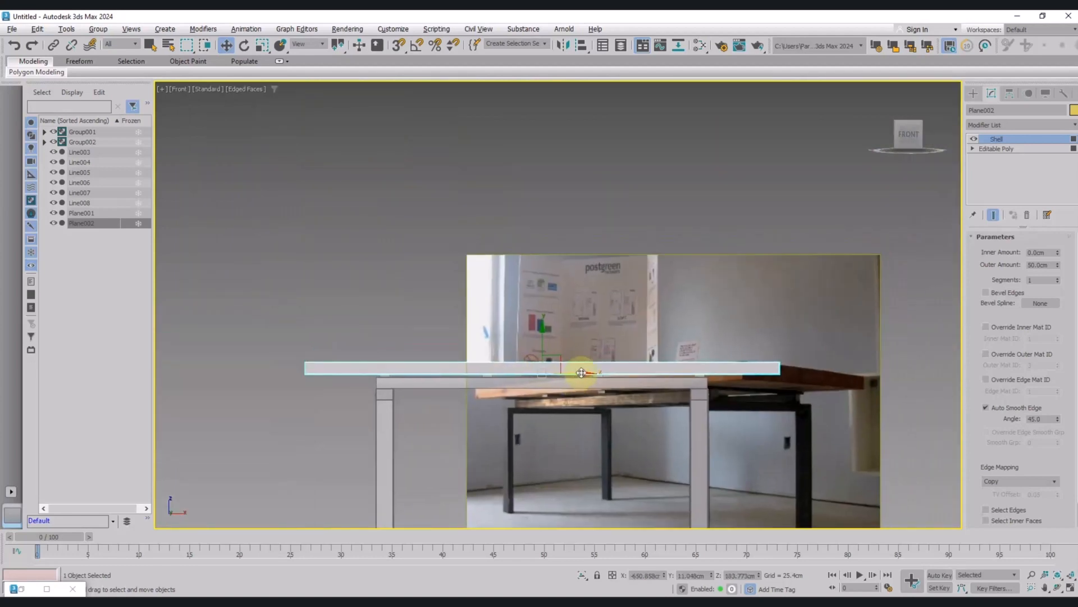
Hide the reference image plane and look over the whole table in the perspective view.
{"action": "key", "text": "p"}
{"action": "left_click", "coordinate": [54, 214]}
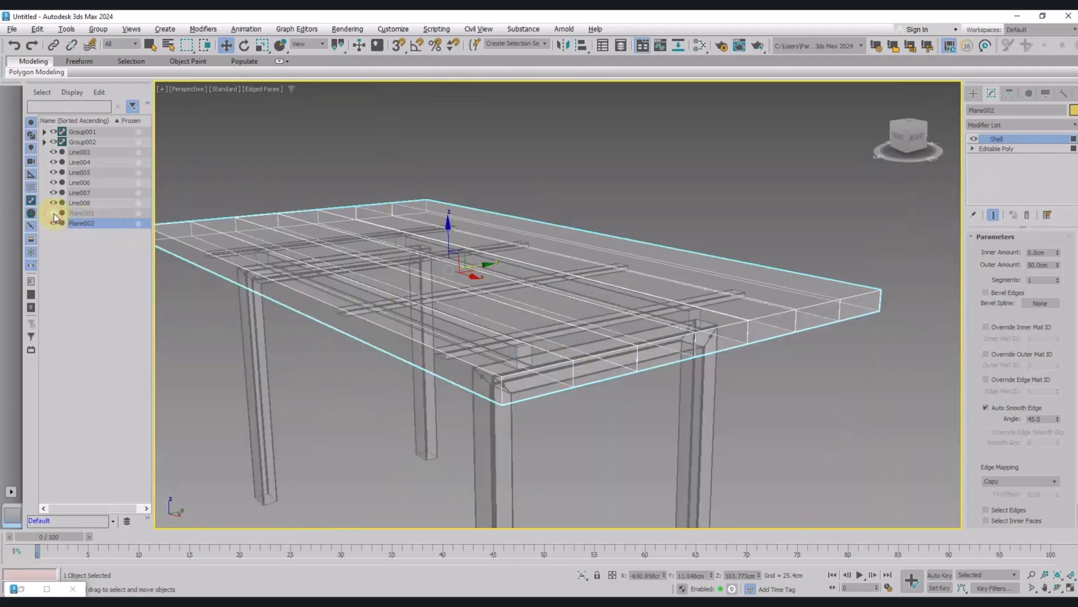
{"action": "left_click", "coordinate": [651, 244]}
{"action": "middle_click_drag", "start_coordinate": [652, 248], "coordinate": [655, 274], "text": "alt"}
{"action": "scroll", "coordinate": [689, 234], "scroll_direction": "down", "scroll_amount": 5}
{"action": "scroll", "coordinate": [689, 234], "scroll_direction": "down", "scroll_amount": 4}
{"action": "middle_click_drag", "start_coordinate": [688, 234], "coordinate": [666, 273], "text": "alt"}
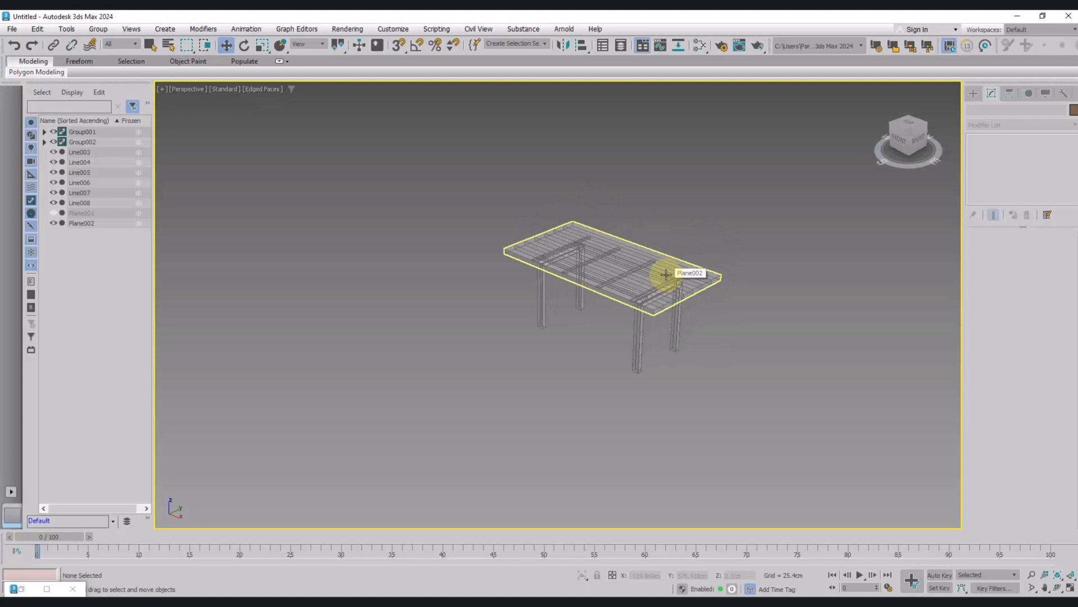
{"action": "key", "text": "f"}
{"action": "key", "text": "p"}
{"action": "middle_click_drag", "start_coordinate": [666, 274], "coordinate": [631, 315], "text": "alt"}
{"action": "scroll", "coordinate": [630, 315], "scroll_direction": "up", "scroll_amount": 5}
Convert the shelled tabletop to an Editable Poly.
{"action": "left_click", "coordinate": [617, 403]}
{"action": "middle_click_drag", "start_coordinate": [617, 404], "coordinate": [586, 374]}
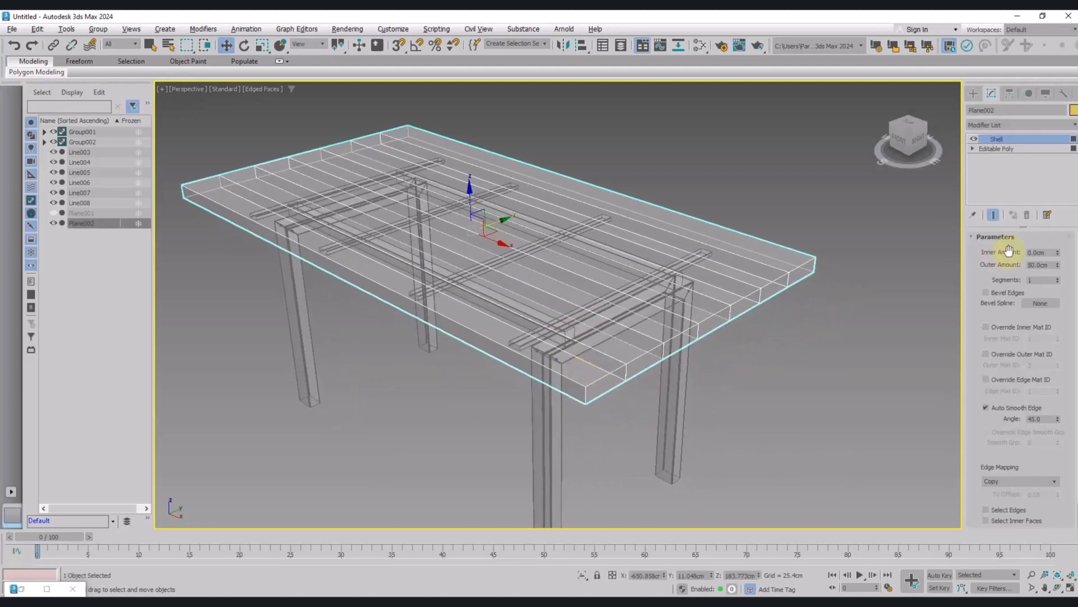
{"action": "right_click", "coordinate": [662, 307]}
{"action": "mouse_move", "coordinate": [658, 453]}
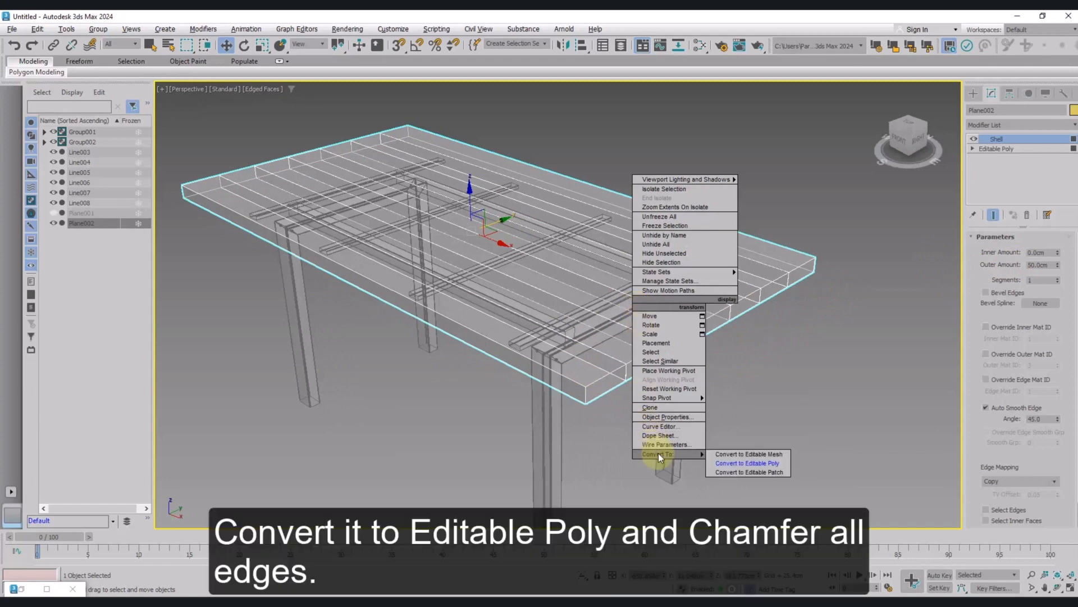
{"action": "left_click", "coordinate": [738, 461]}
Select all edges of the tabletop and preview a 0.5 cm chamfer on them.
{"action": "left_click", "coordinate": [1007, 250]}
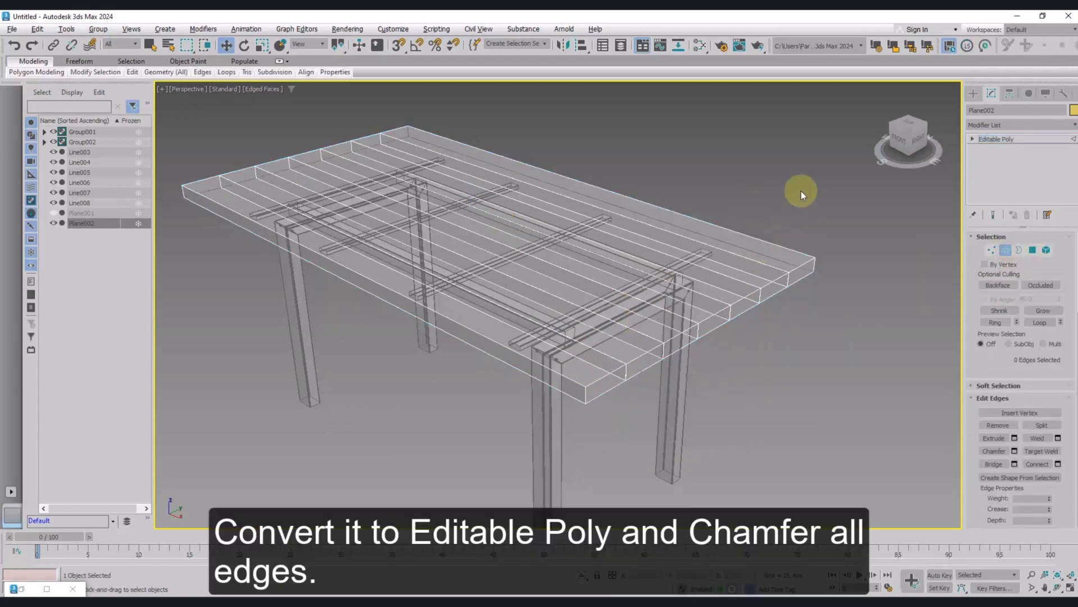
{"action": "scroll", "coordinate": [787, 194], "scroll_direction": "down", "scroll_amount": 5}
{"action": "left_click_drag", "start_coordinate": [463, 395], "coordinate": [464, 396]}
{"action": "scroll", "coordinate": [597, 337], "scroll_direction": "up", "scroll_amount": 8}
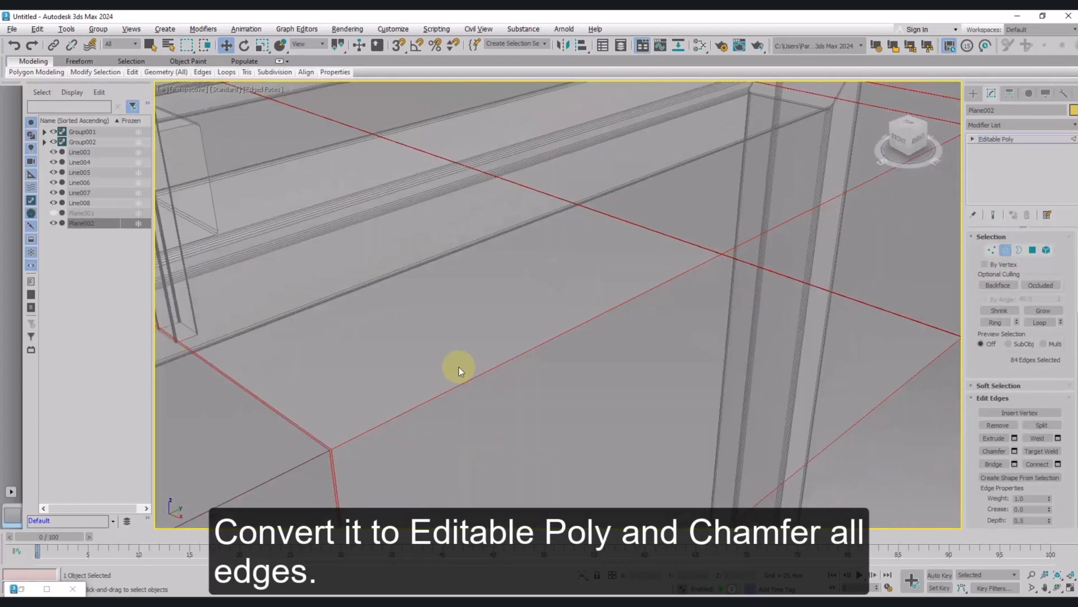
{"action": "scroll", "coordinate": [487, 356], "scroll_direction": "down", "scroll_amount": 4}
{"action": "right_click", "coordinate": [544, 315]}
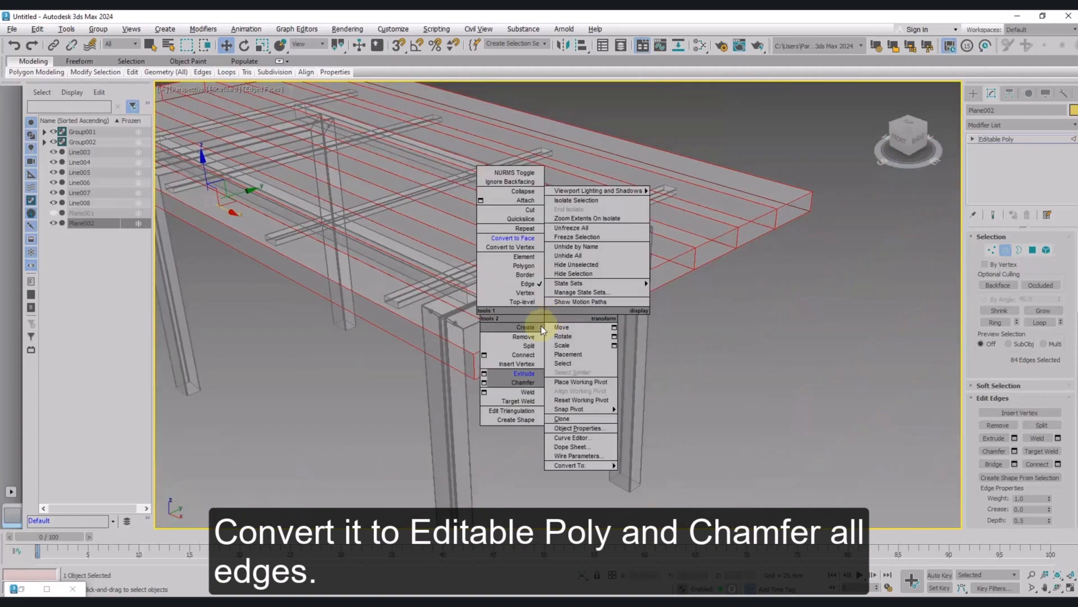
{"action": "left_click", "coordinate": [484, 382]}
{"action": "scroll", "coordinate": [488, 359], "scroll_direction": "up", "scroll_amount": 3}
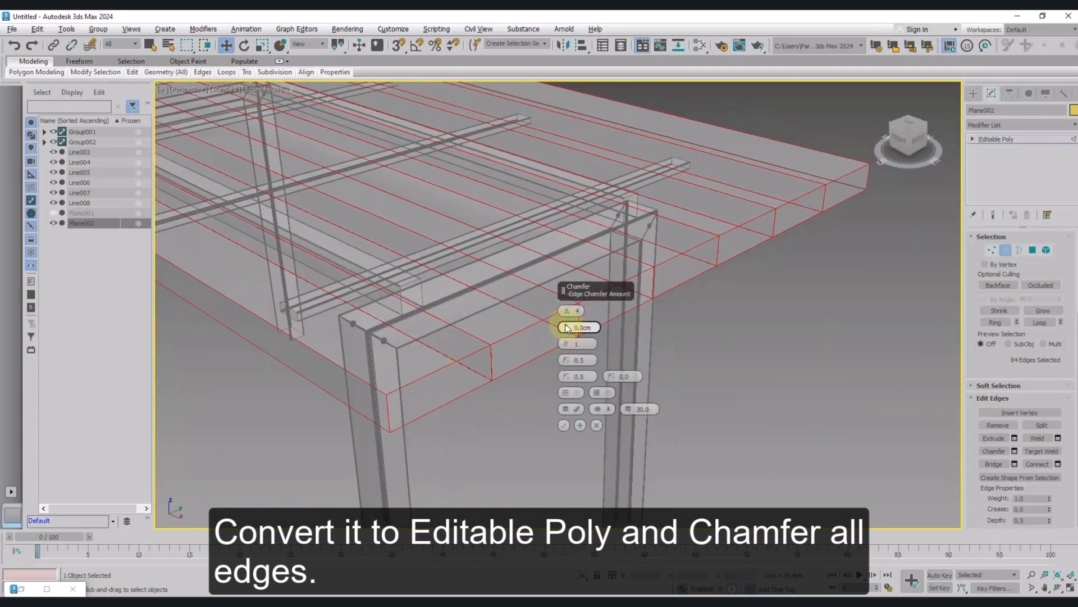
{"action": "mouse_move", "coordinate": [565, 329]}
{"action": "left_mouse_down"}
{"action": "mouse_move", "coordinate": [571, 298]}
{"action": "mouse_move", "coordinate": [578, 321]}
{"action": "left_mouse_up"}
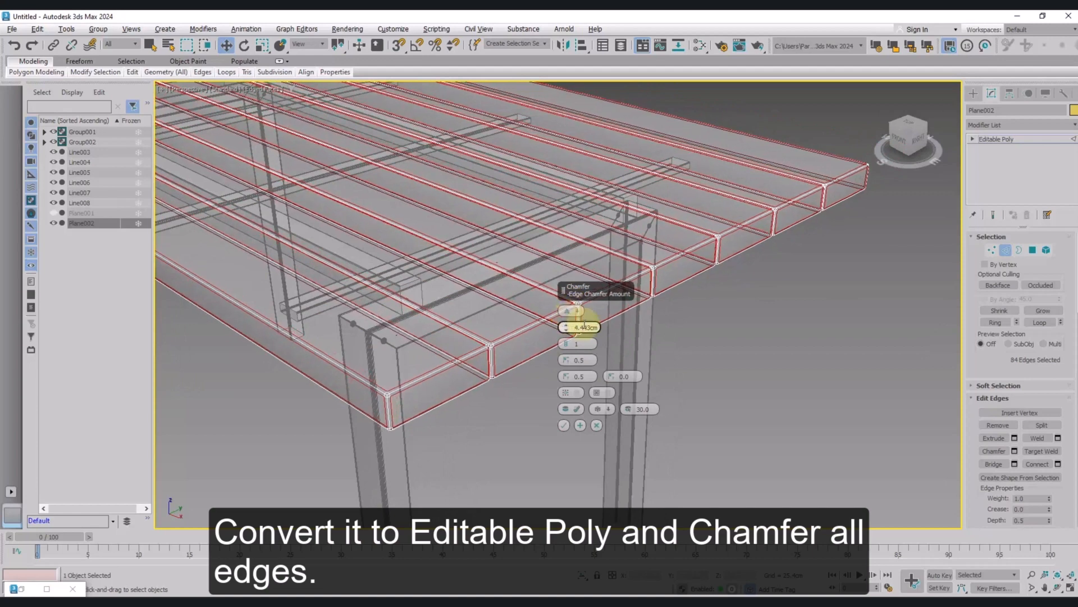
{"action": "double_click", "coordinate": [582, 327]}
{"action": "type", "text": "0.5"}
{"action": "key", "text": "Return"}
{"action": "scroll", "coordinate": [483, 344], "scroll_direction": "up", "scroll_amount": 5}
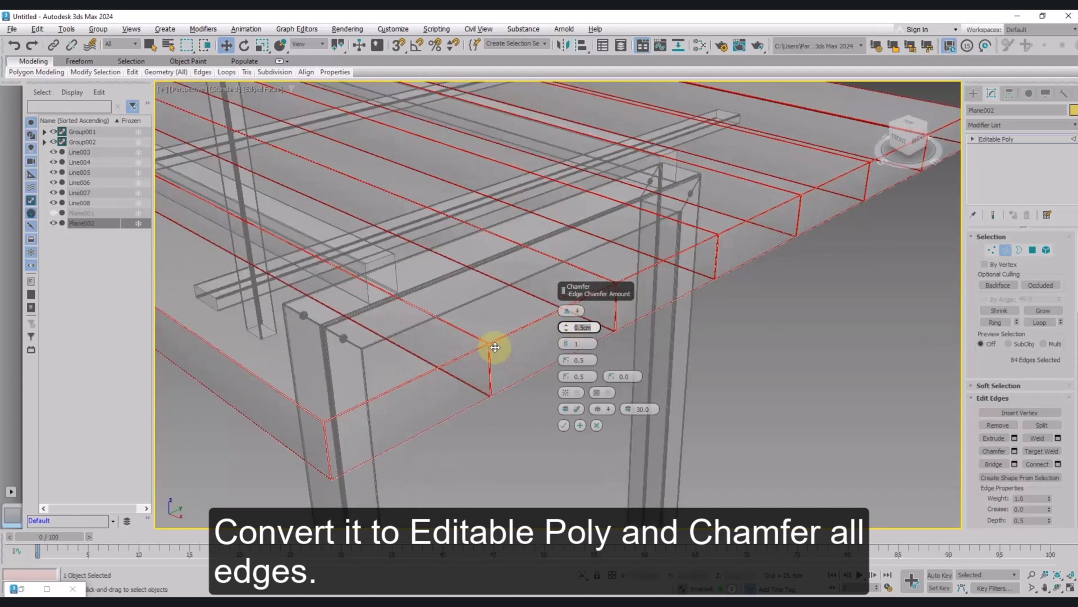
Set the tabletop's edge chamfer amount to 0.3 cm, apply it, and leave edge editing with nothing selected.
{"action": "left_click", "coordinate": [588, 326]}
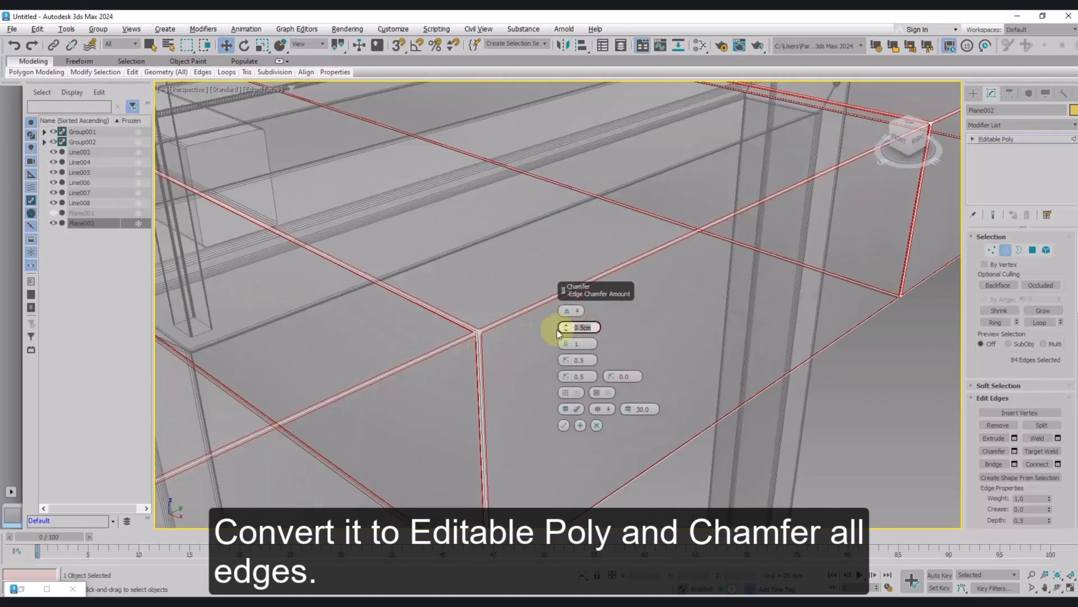
{"action": "type", "text": ".3"}
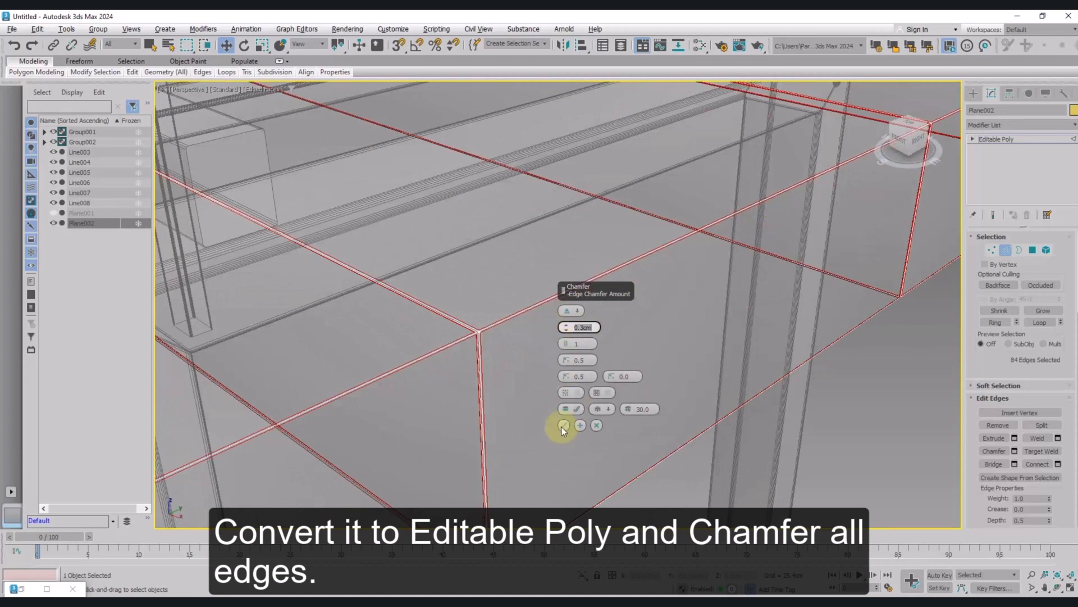
{"action": "left_click", "coordinate": [563, 426]}
{"action": "scroll", "coordinate": [540, 404], "scroll_direction": "down", "scroll_amount": 6}
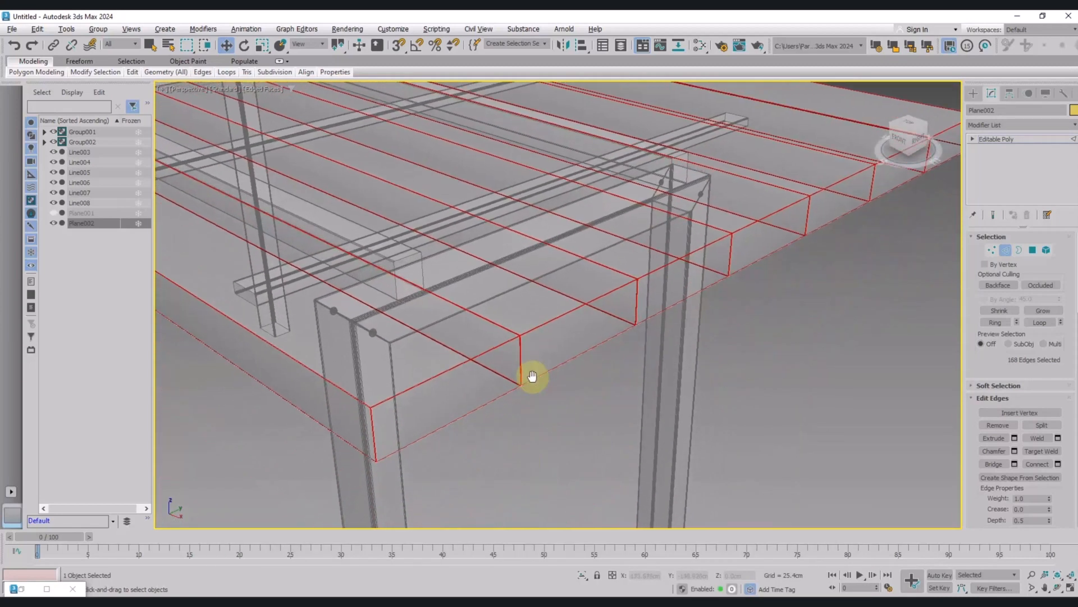
{"action": "middle_click_drag", "start_coordinate": [532, 376], "coordinate": [534, 382]}
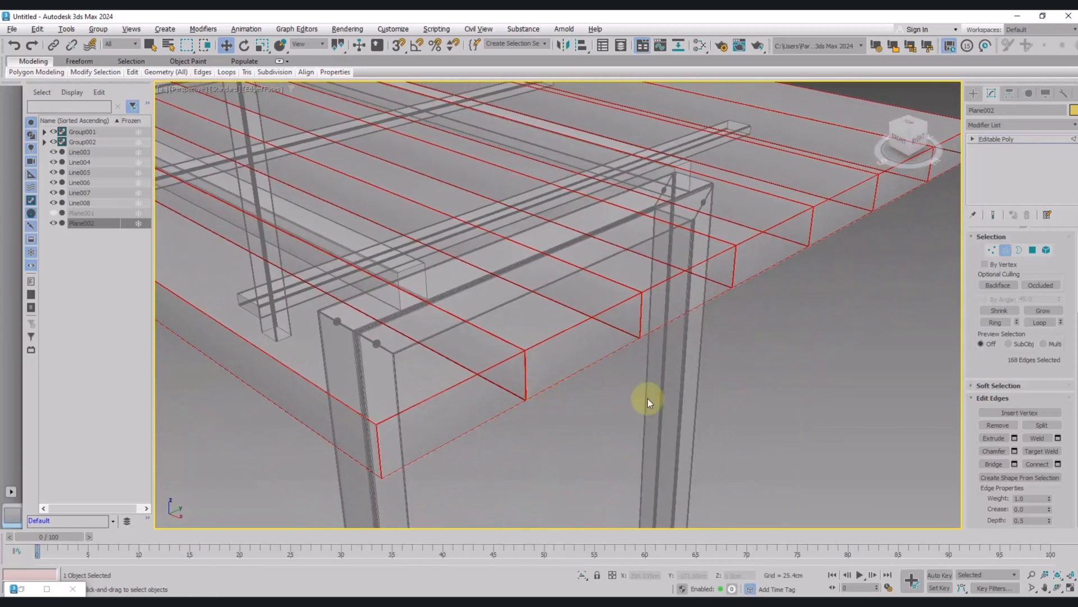
{"action": "left_click", "coordinate": [1007, 250]}
{"action": "left_click", "coordinate": [588, 436]}
In the left view, create a small box about 12 cm by 25 cm and 6 cm high across the first board seam.
{"action": "key", "text": "l"}
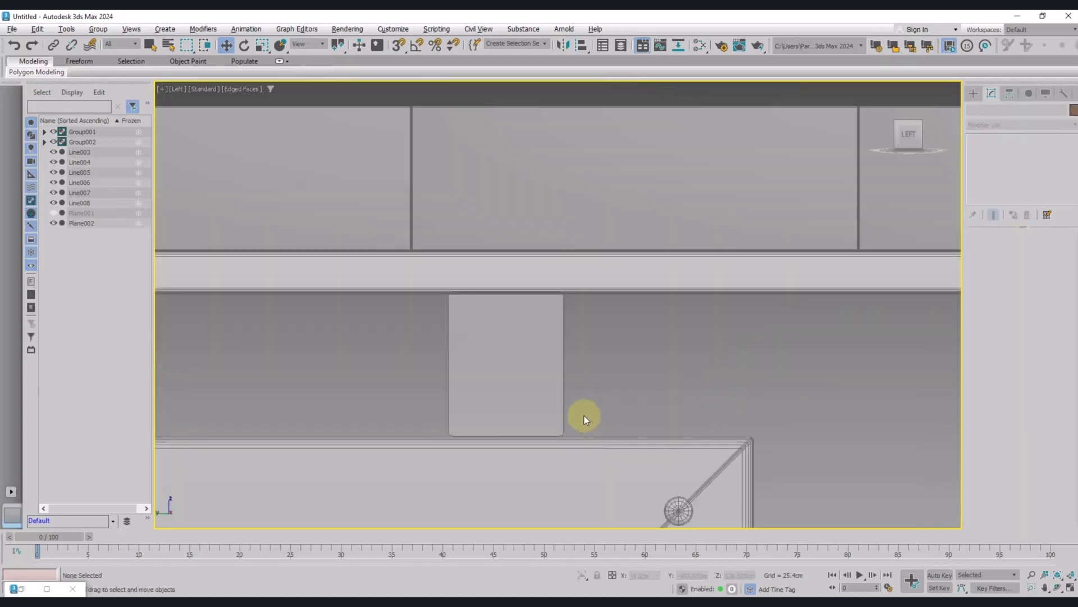
{"action": "scroll", "coordinate": [618, 425], "scroll_direction": "down", "scroll_amount": 3}
{"action": "scroll", "coordinate": [438, 400], "scroll_direction": "up", "scroll_amount": 8}
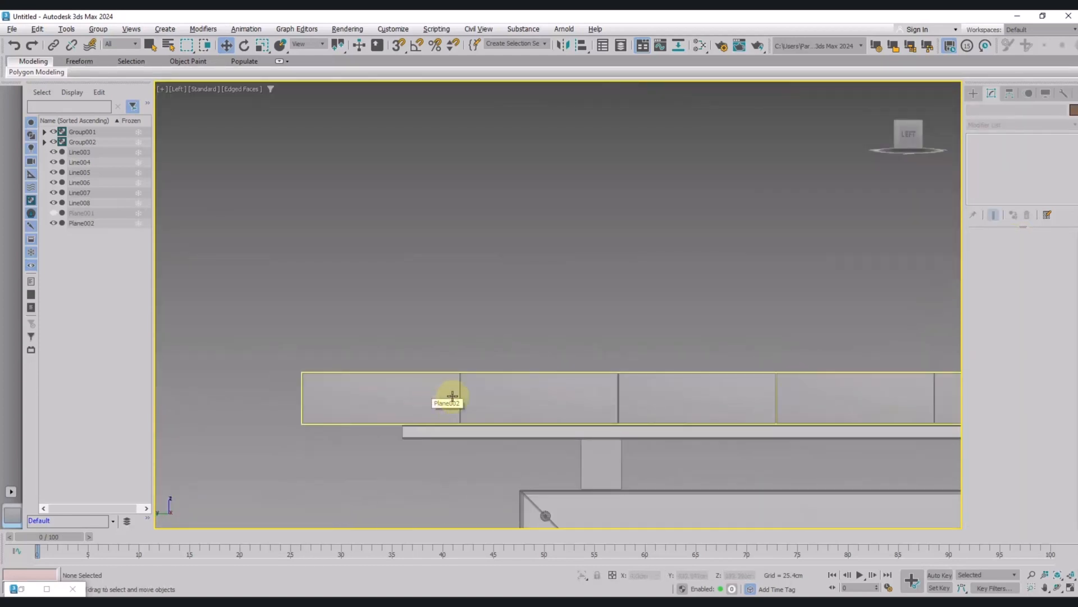
{"action": "scroll", "coordinate": [511, 409], "scroll_direction": "down", "scroll_amount": 5}
{"action": "right_click", "coordinate": [510, 408]}
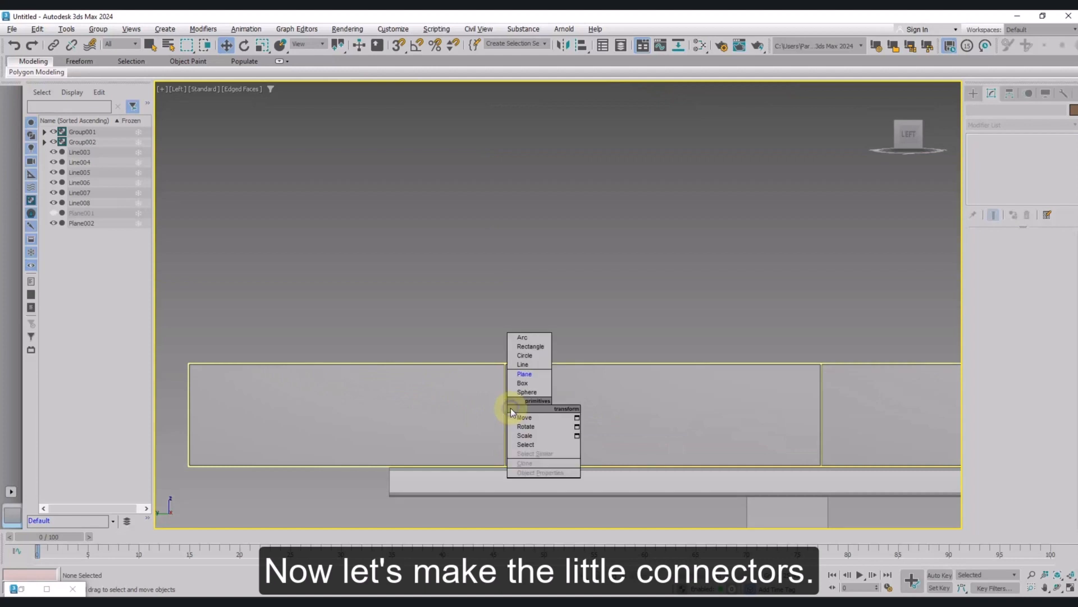
{"action": "left_click", "coordinate": [521, 384]}
{"action": "left_click_drag", "start_coordinate": [532, 398], "coordinate": [478, 430]}
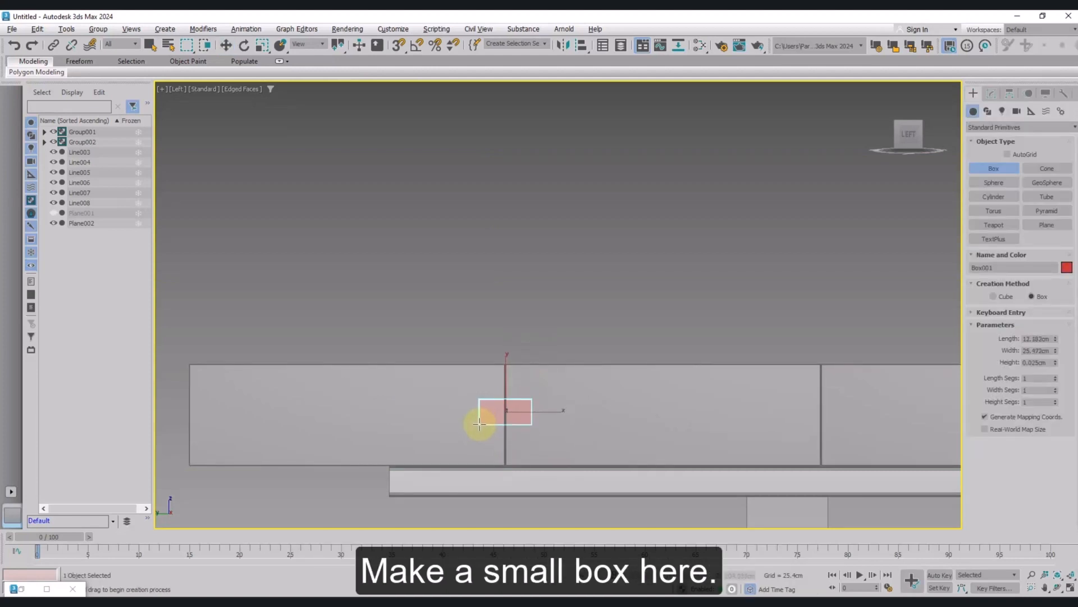
{"action": "left_click", "coordinate": [482, 414]}
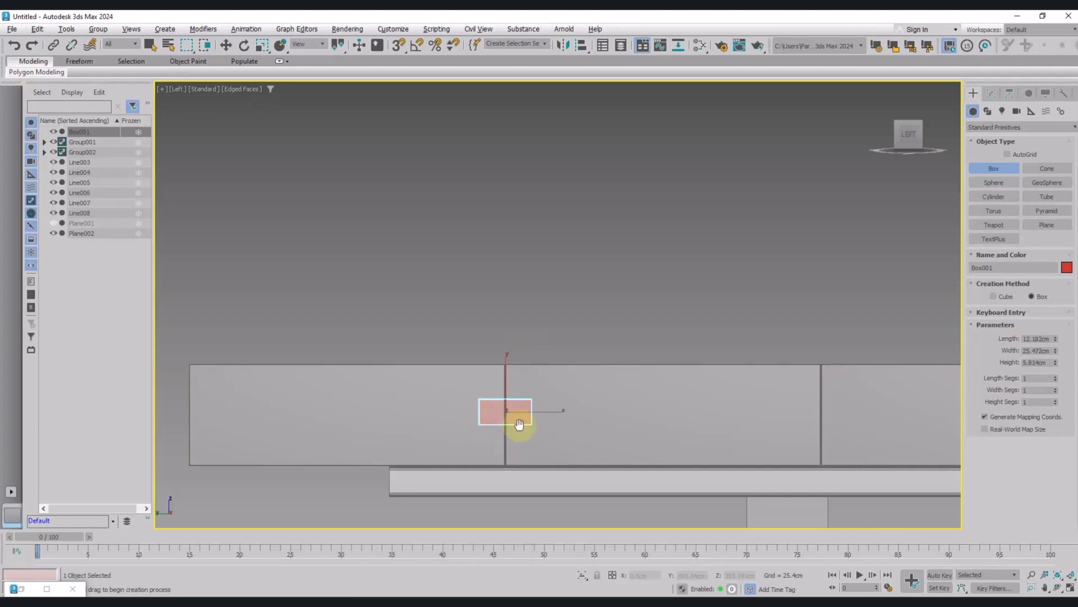
{"action": "scroll", "coordinate": [519, 424], "scroll_direction": "up", "scroll_amount": 4}
{"action": "key", "text": "w"}
{"action": "mouse_move", "coordinate": [513, 424]}
{"action": "middle_mouse_down"}
{"action": "mouse_move", "coordinate": [534, 422]}
{"action": "mouse_move", "coordinate": [527, 436]}
{"action": "middle_mouse_up"}
Convert the small connector box to an Editable Poly.
{"action": "right_click", "coordinate": [533, 431]}
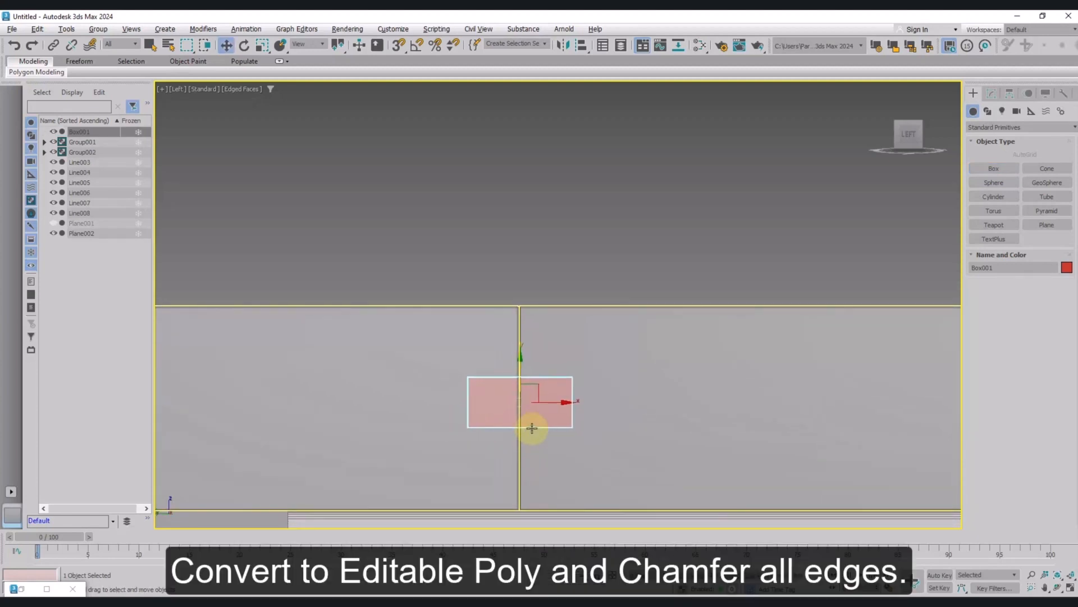
{"action": "right_click", "coordinate": [532, 428]}
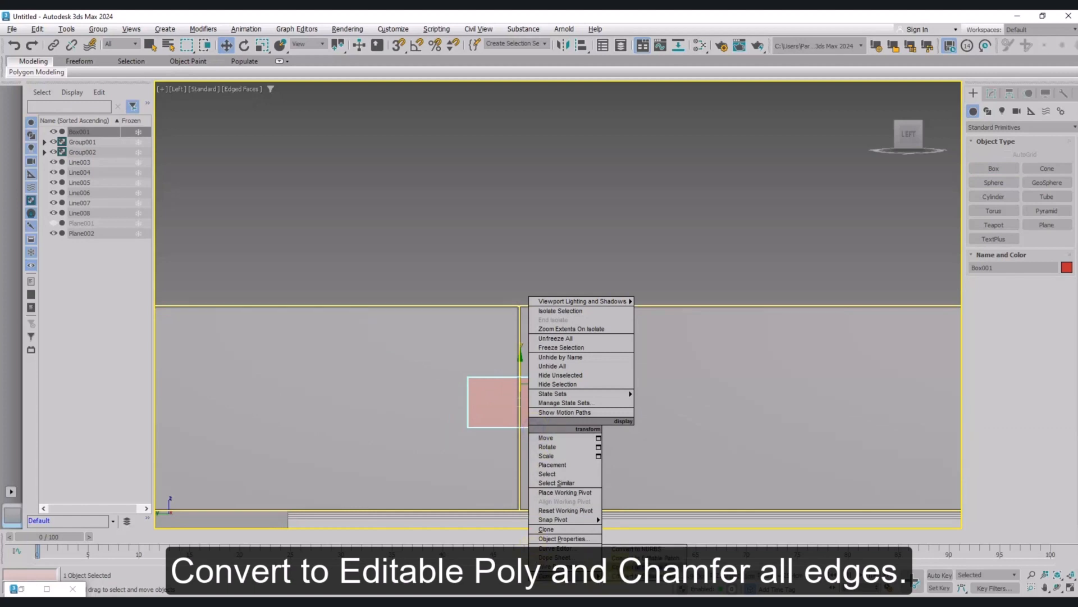
{"action": "left_click", "coordinate": [640, 566]}
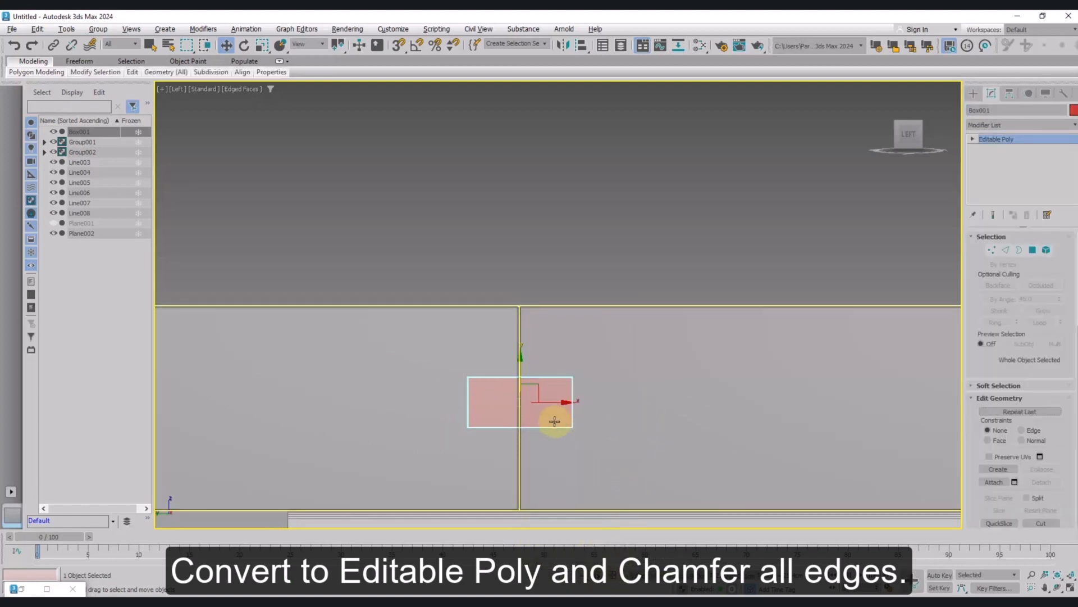
Chamfer all edges of the connector box by 0.5 cm and leave edge editing.
{"action": "middle_click_drag", "start_coordinate": [555, 421], "coordinate": [554, 427]}
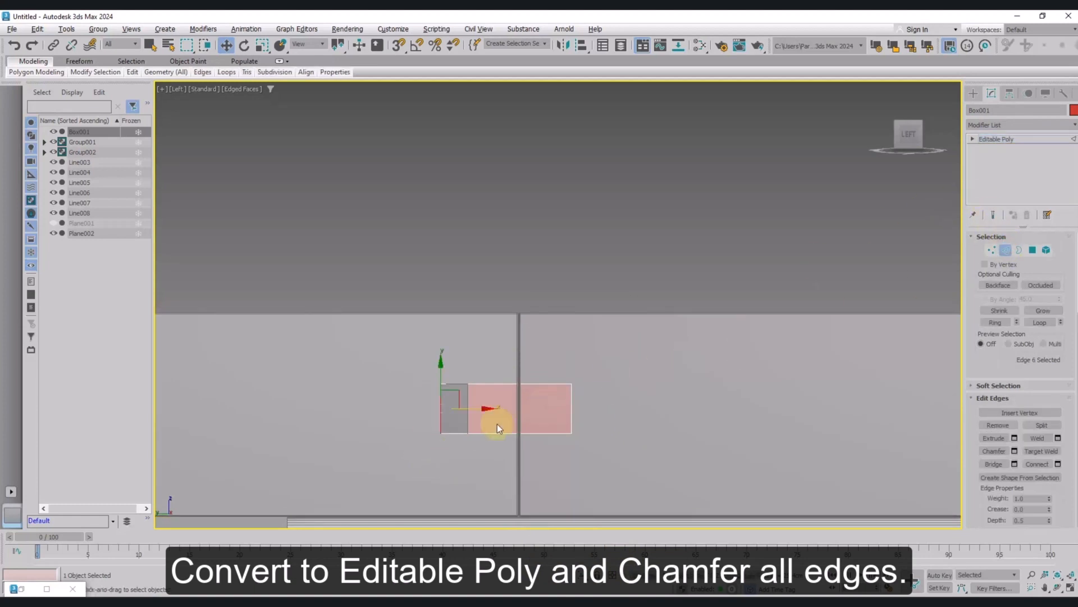
{"action": "right_click", "coordinate": [483, 413]}
{"action": "left_click", "coordinate": [423, 476]}
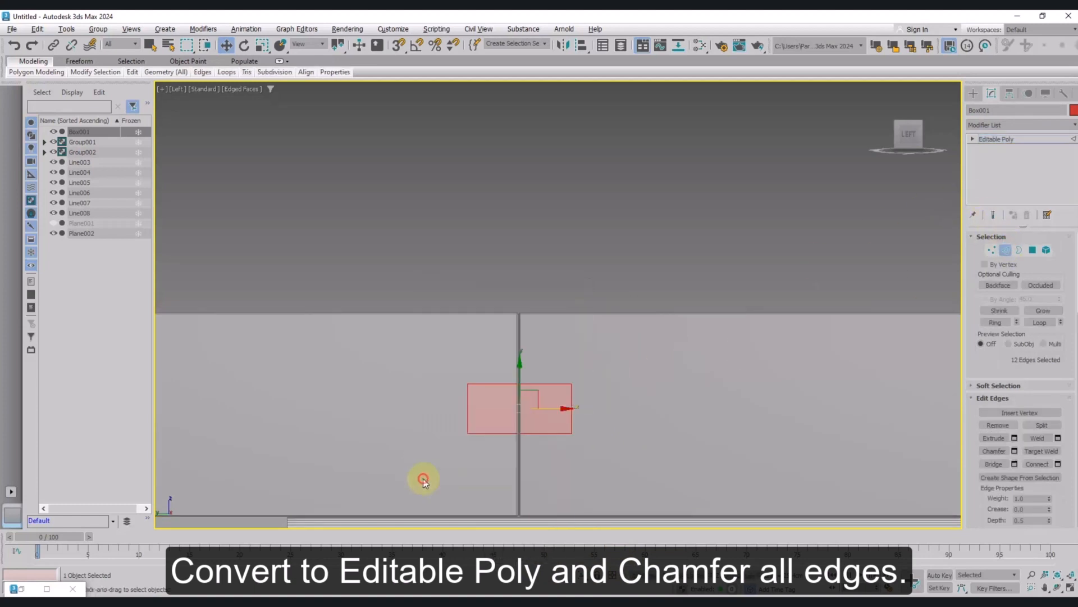
{"action": "left_click_drag", "start_coordinate": [568, 326], "coordinate": [568, 320]}
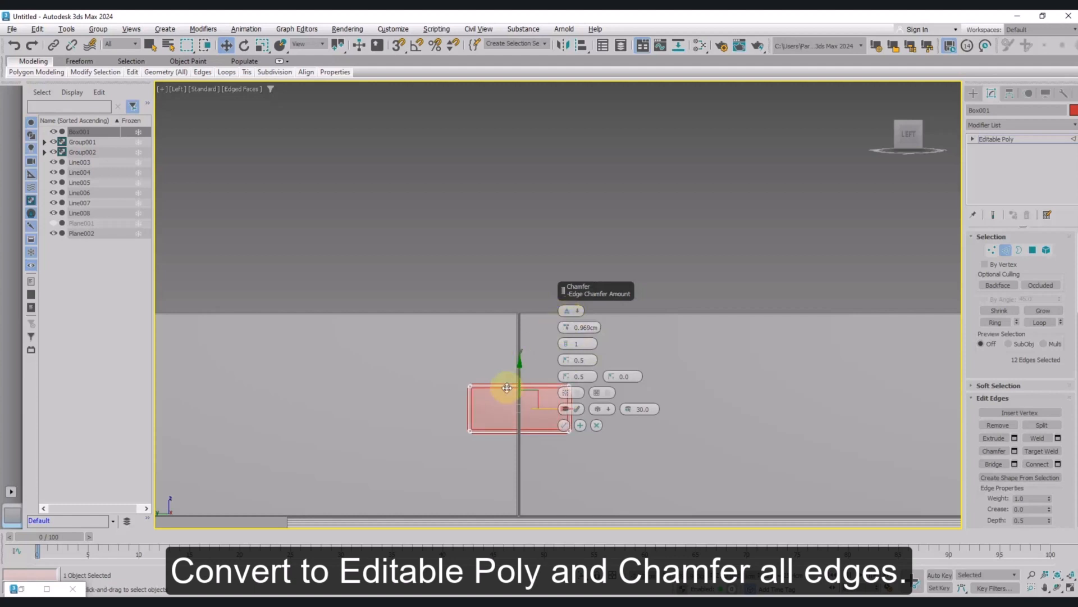
{"action": "left_click", "coordinate": [584, 327]}
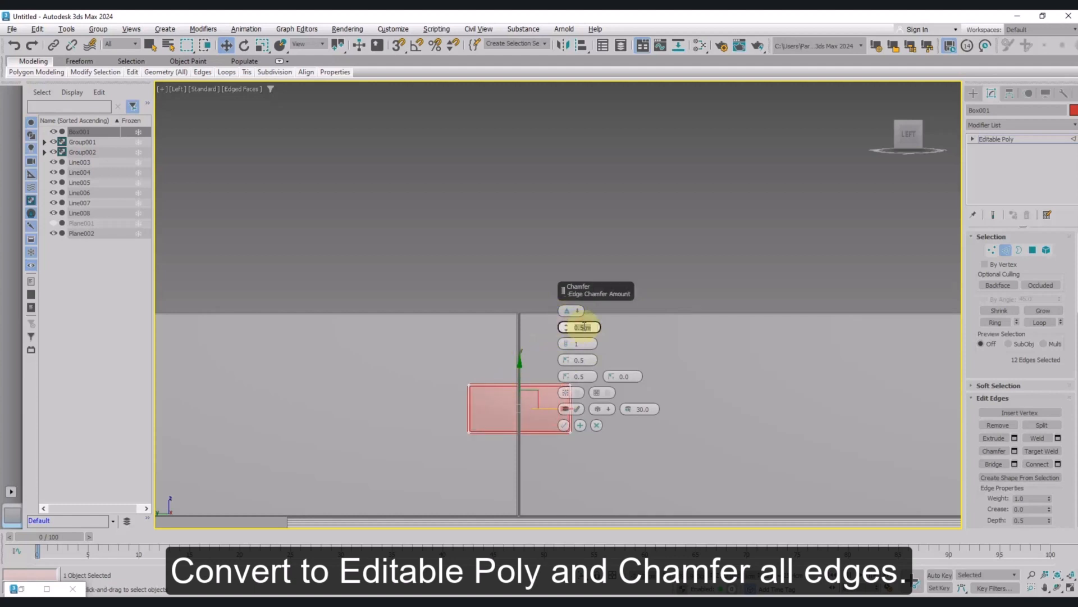
{"action": "left_click", "coordinate": [563, 427]}
{"action": "key", "text": "2"}
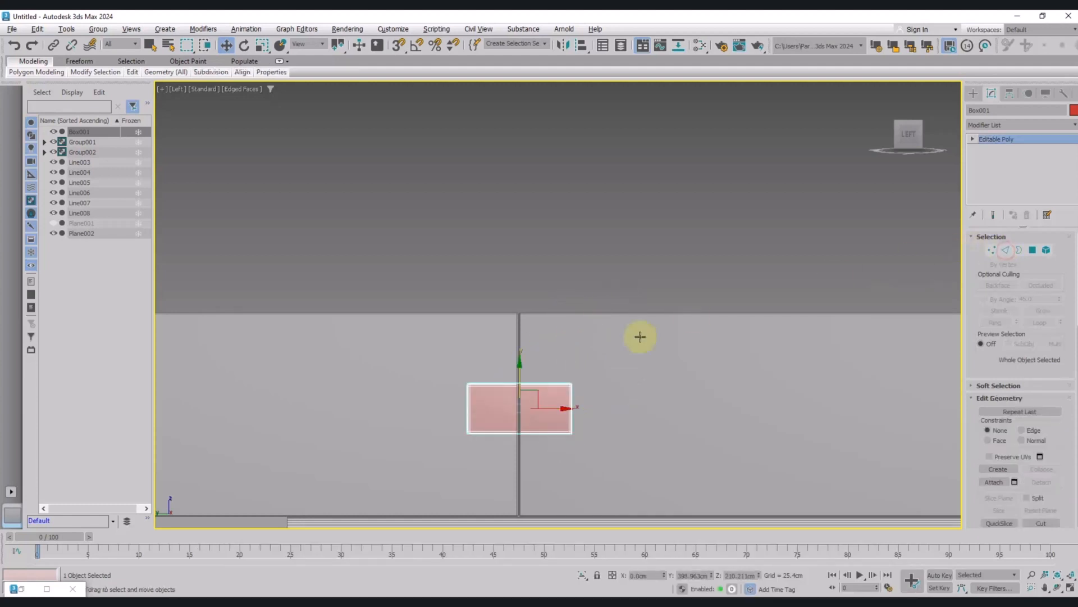
In the top view, move the connector box along X to the tabletop's east end so it protrudes slightly.
{"action": "key", "text": "t"}
{"action": "scroll", "coordinate": [660, 288], "scroll_direction": "up", "scroll_amount": 4}
{"action": "left_click_drag", "start_coordinate": [668, 313], "coordinate": [808, 319]}
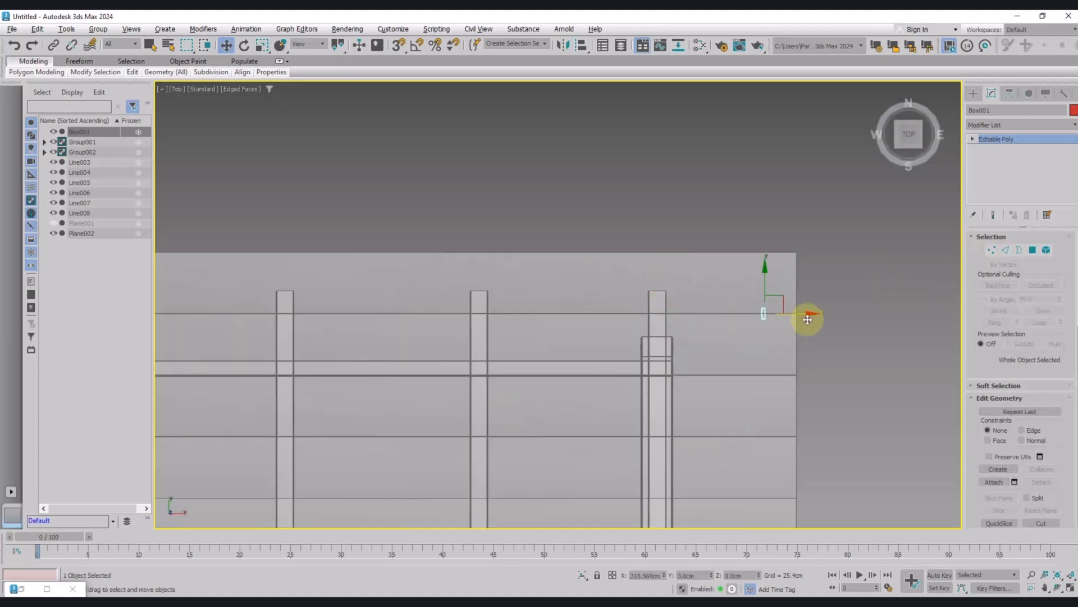
{"action": "scroll", "coordinate": [809, 316], "scroll_direction": "up", "scroll_amount": 12}
{"action": "left_click_drag", "start_coordinate": [700, 337], "coordinate": [725, 343]}
{"action": "scroll", "coordinate": [726, 343], "scroll_direction": "up", "scroll_amount": 5}
{"action": "scroll", "coordinate": [666, 339], "scroll_direction": "down", "scroll_amount": 1}
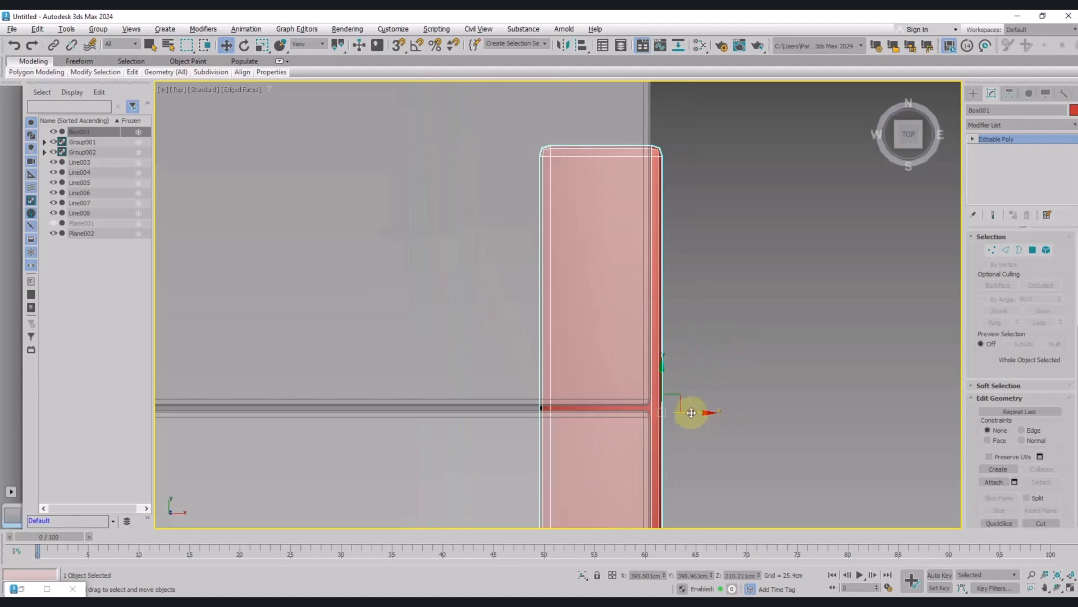
{"action": "left_click_drag", "start_coordinate": [692, 412], "coordinate": [688, 412]}
{"action": "scroll", "coordinate": [690, 407], "scroll_direction": "down", "scroll_amount": 2}
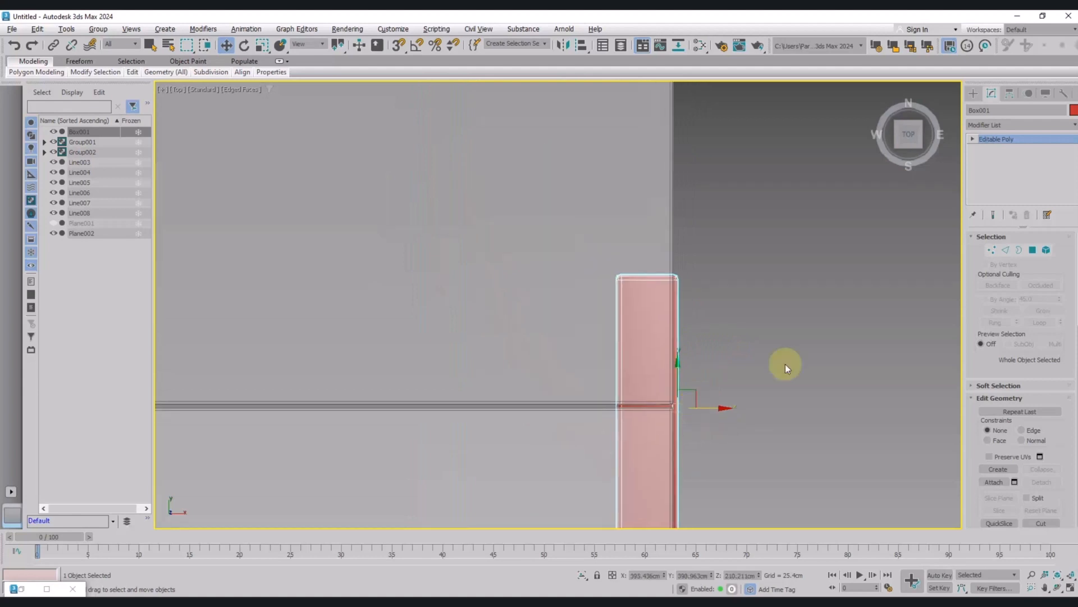
Select the connector's inner-end vertices and move them along X through the tabletop to just beyond its west end.
{"action": "left_click", "coordinate": [989, 256]}
{"action": "scroll", "coordinate": [782, 306], "scroll_direction": "down", "scroll_amount": 8}
{"action": "left_click_drag", "start_coordinate": [747, 356], "coordinate": [781, 244]}
{"action": "scroll", "coordinate": [847, 308], "scroll_direction": "down", "scroll_amount": 5}
{"action": "left_click_drag", "start_coordinate": [876, 313], "coordinate": [338, 314]}
{"action": "scroll", "coordinate": [344, 317], "scroll_direction": "up", "scroll_amount": 6}
{"action": "left_click_drag", "start_coordinate": [333, 373], "coordinate": [496, 373]}
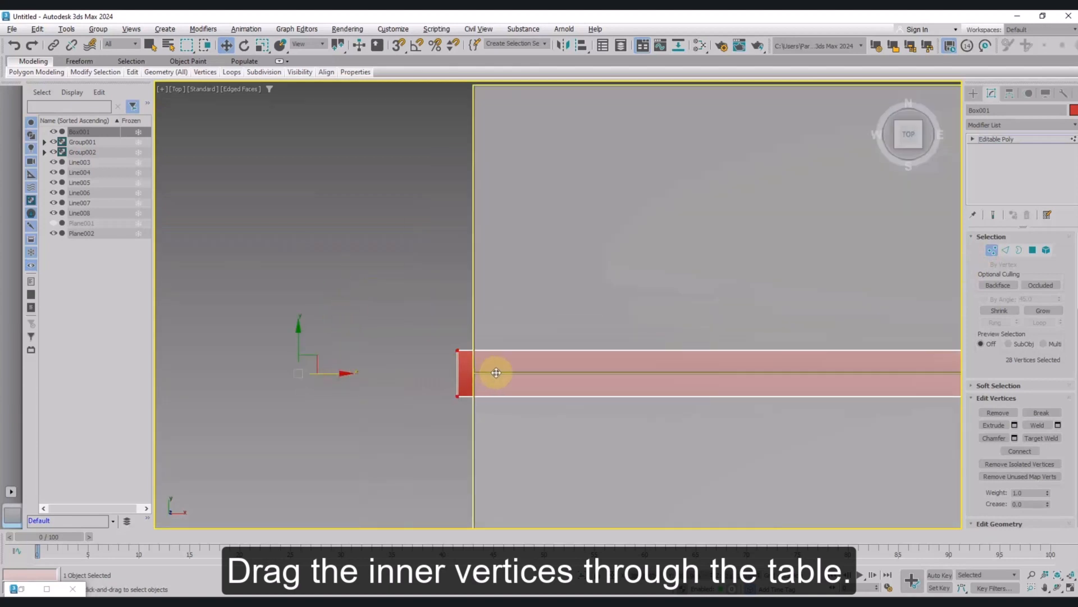
Fine-tune the connector's west end to protrude slightly, leave vertex editing, and check the finished connector in the perspective view.
{"action": "scroll", "coordinate": [486, 366], "scroll_direction": "up", "scroll_amount": 4}
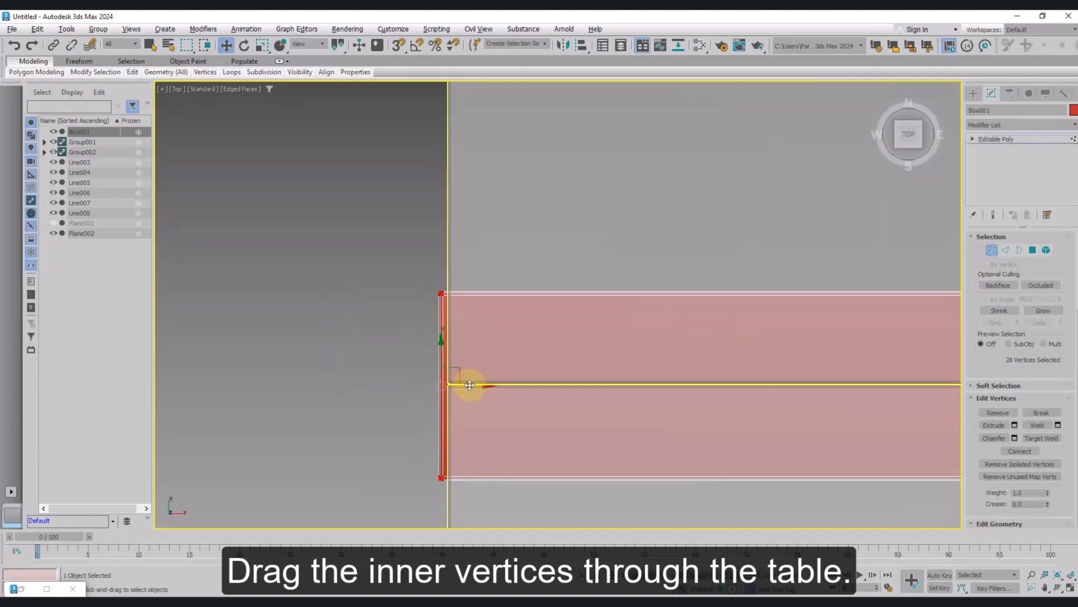
{"action": "scroll", "coordinate": [447, 386], "scroll_direction": "up", "scroll_amount": 3}
{"action": "left_click_drag", "start_coordinate": [431, 389], "coordinate": [437, 389]}
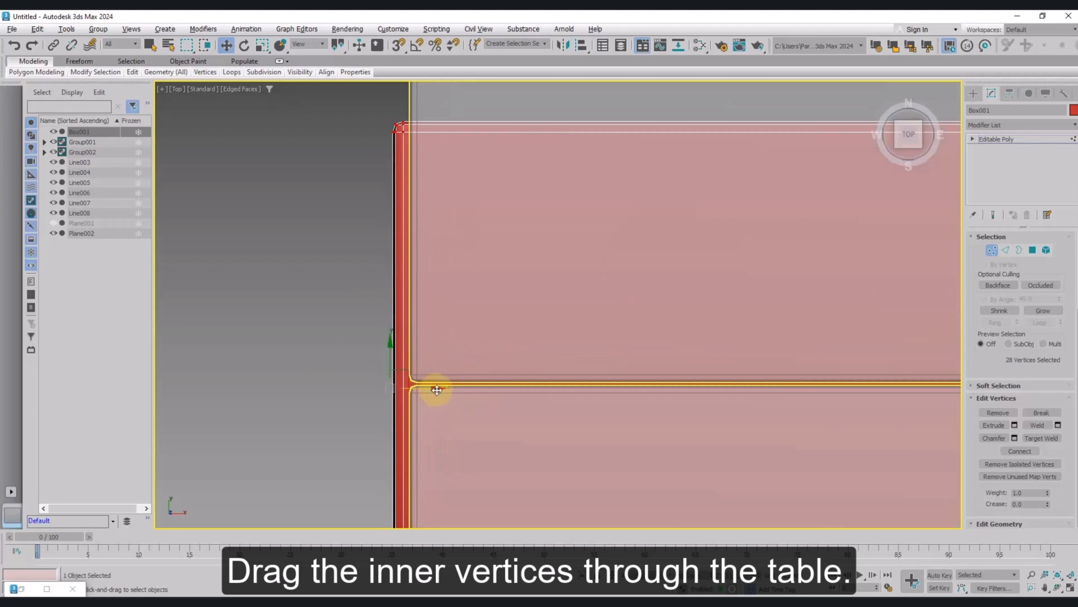
{"action": "scroll", "coordinate": [437, 390], "scroll_direction": "down", "scroll_amount": 5}
{"action": "scroll", "coordinate": [437, 390], "scroll_direction": "down", "scroll_amount": 5}
{"action": "middle_click_drag", "start_coordinate": [390, 385], "coordinate": [254, 361]}
{"action": "left_click", "coordinate": [992, 249]}
{"action": "left_click", "coordinate": [759, 251]}
{"action": "key", "text": "p"}
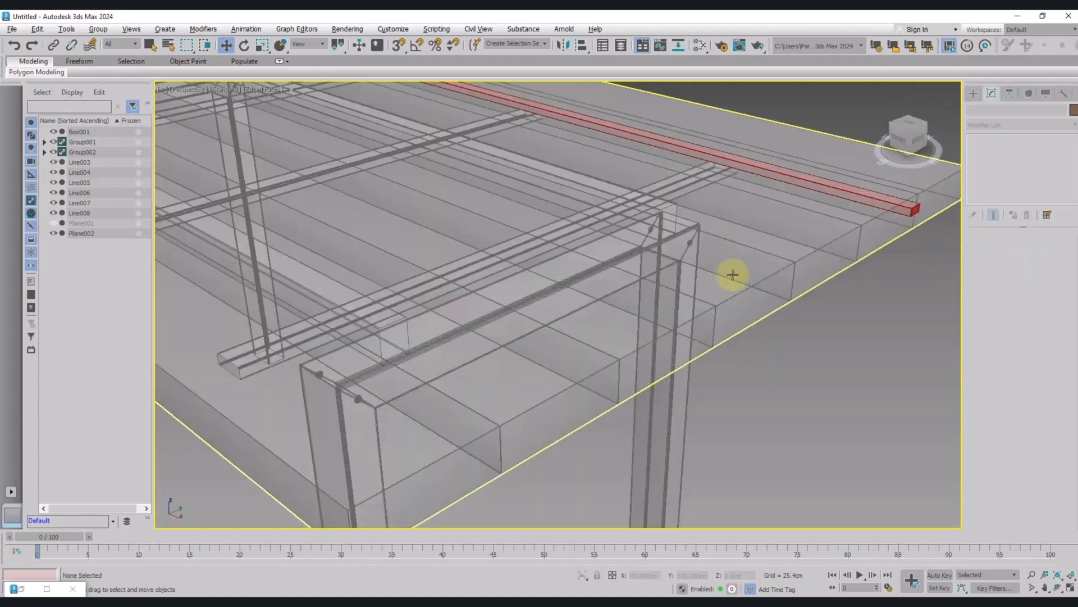
{"action": "middle_click_drag", "start_coordinate": [731, 274], "coordinate": [625, 281]}
{"action": "scroll", "coordinate": [865, 205], "scroll_direction": "up", "scroll_amount": 6}
{"action": "scroll", "coordinate": [832, 219], "scroll_direction": "down", "scroll_amount": 6}
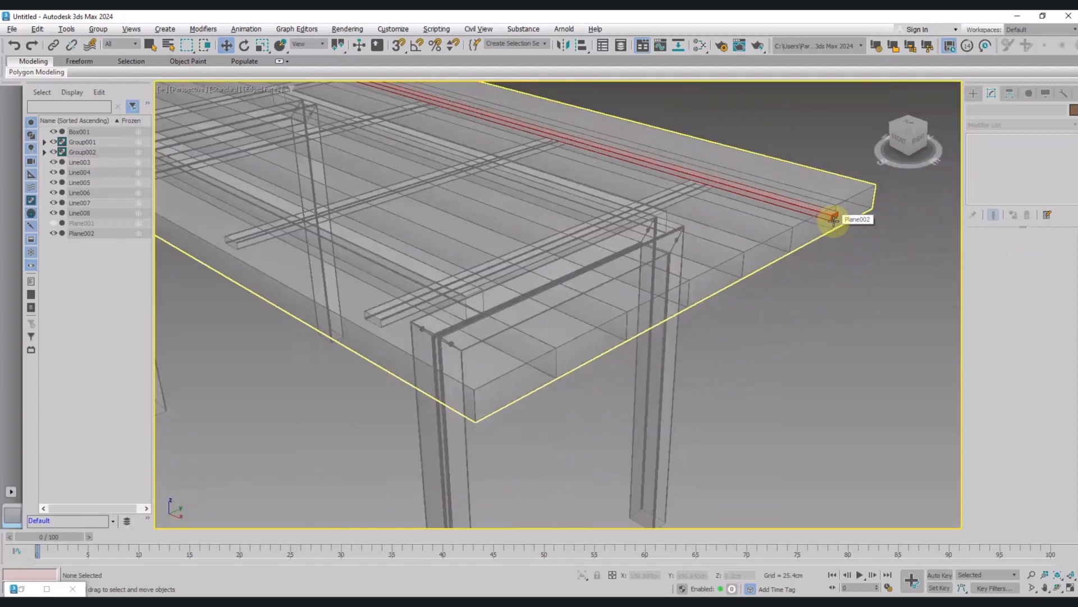
In the top view, copy the connector along Y with five evenly spaced copies so each remaining tabletop seam gets one.
{"action": "key", "text": "t"}
{"action": "left_click", "coordinate": [316, 360]}
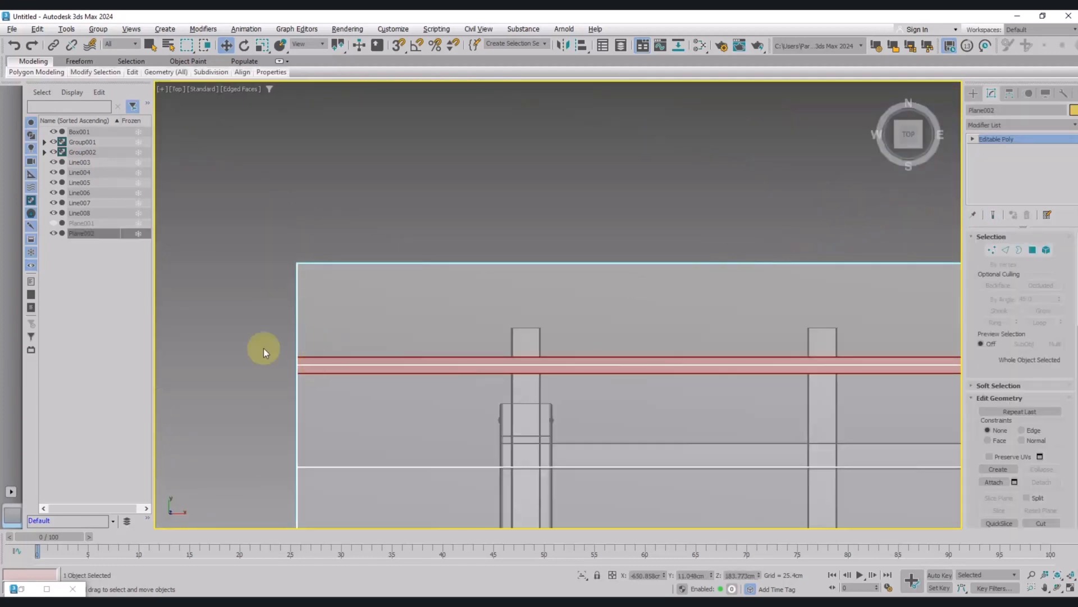
{"action": "left_click", "coordinate": [77, 132]}
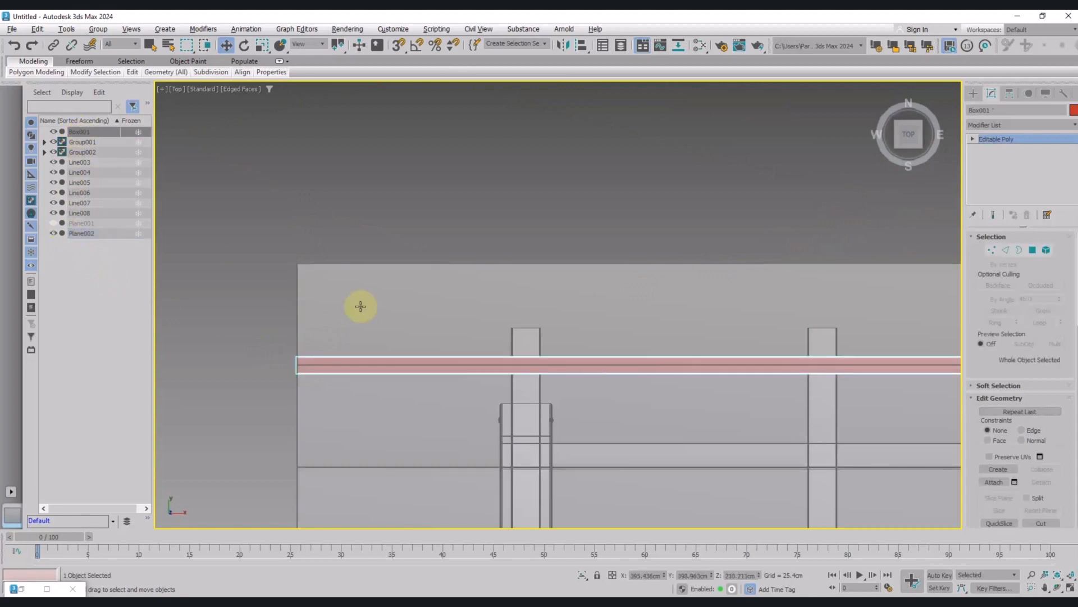
{"action": "middle_click_drag", "start_coordinate": [479, 351], "coordinate": [236, 312]}
{"action": "scroll", "coordinate": [236, 313], "scroll_direction": "down", "scroll_amount": 6}
{"action": "scroll", "coordinate": [424, 337], "scroll_direction": "up", "scroll_amount": 3}
{"action": "middle_click_drag", "start_coordinate": [559, 293], "coordinate": [641, 178]}
{"action": "left_click_drag", "start_coordinate": [648, 167], "coordinate": [650, 407], "text": "shift"}
{"action": "left_click", "coordinate": [541, 356]}
{"action": "left_click", "coordinate": [538, 356]}
{"action": "left_click", "coordinate": [560, 355]}
{"action": "key", "text": "Return"}
{"action": "key", "text": "Return"}
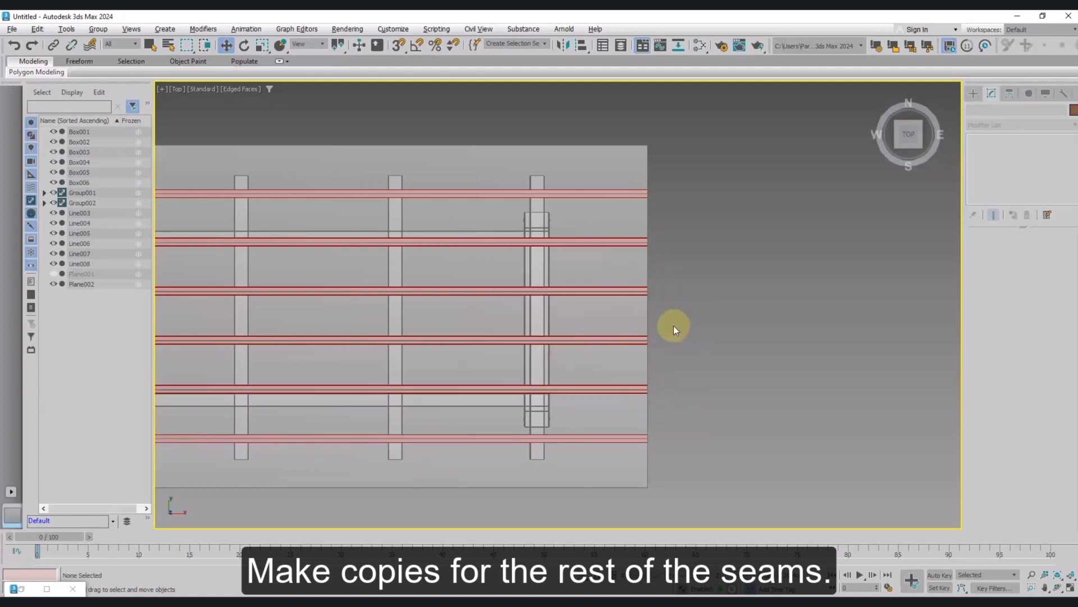
Switch the perspective view to Clay shading and inspect the connector copies and the table's underside.
{"action": "middle_click_drag", "start_coordinate": [673, 325], "coordinate": [692, 349]}
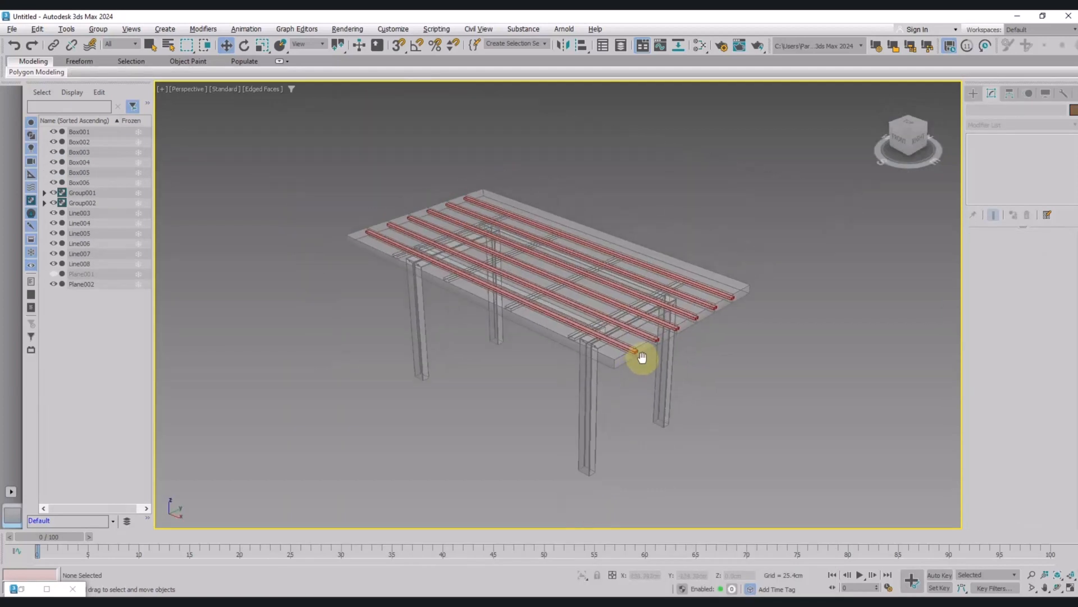
{"action": "scroll", "coordinate": [642, 357], "scroll_direction": "up", "scroll_amount": 10}
{"action": "scroll", "coordinate": [625, 338], "scroll_direction": "down", "scroll_amount": 10}
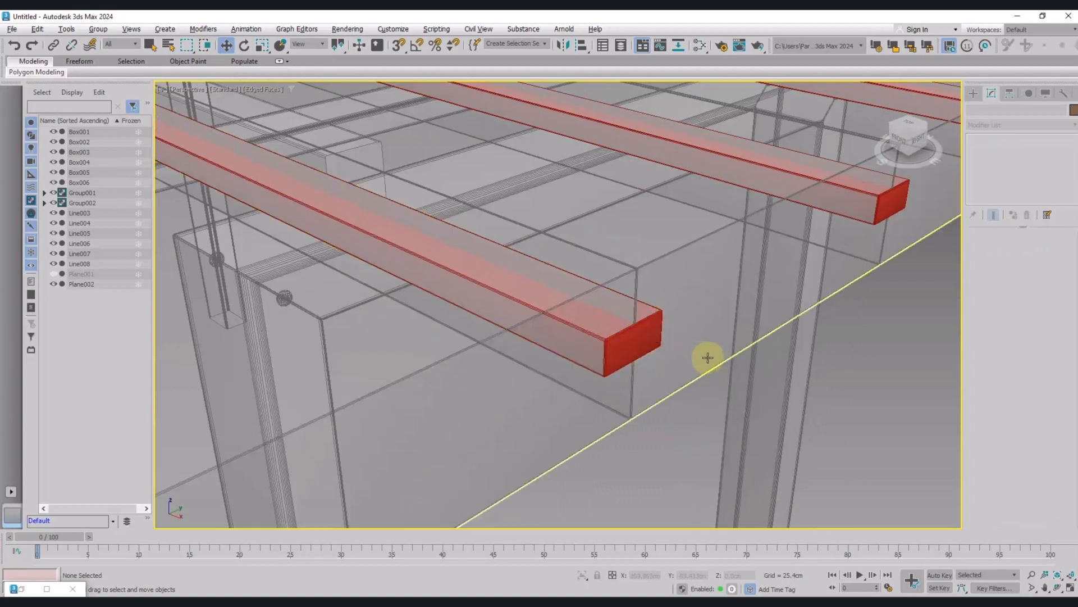
{"action": "middle_click_drag", "start_coordinate": [663, 378], "coordinate": [604, 354], "text": "alt"}
{"action": "left_click", "coordinate": [264, 93]}
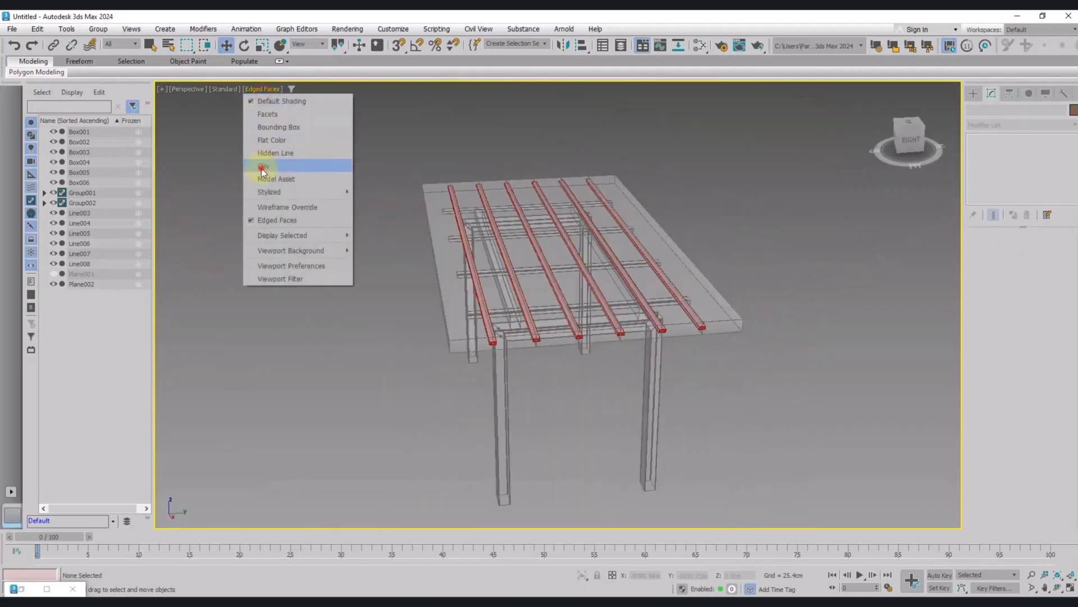
{"action": "left_click", "coordinate": [261, 168]}
{"action": "middle_click_drag", "start_coordinate": [513, 243], "coordinate": [555, 155], "text": "alt"}
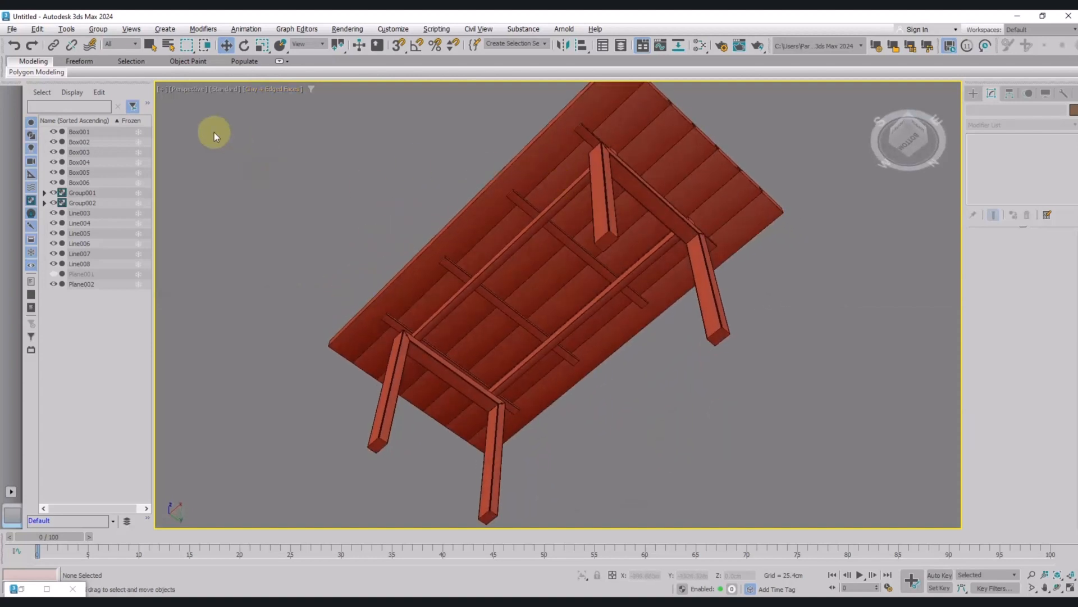
{"action": "left_click", "coordinate": [224, 89]}
{"action": "left_click", "coordinate": [231, 106]}
{"action": "middle_click_drag", "start_coordinate": [530, 202], "coordinate": [662, 265], "text": "alt"}
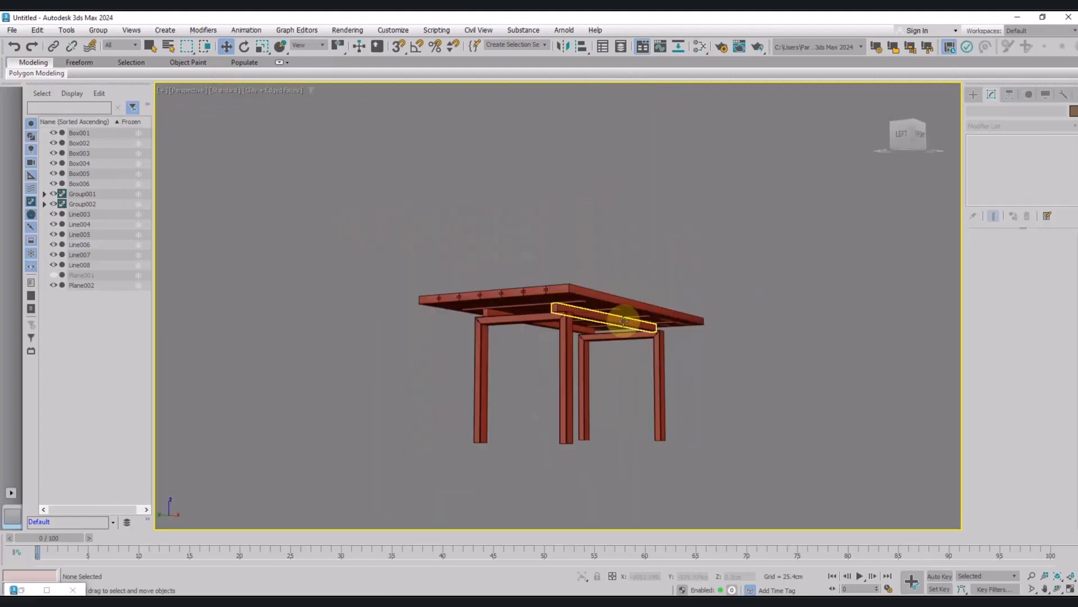
In the front view, select all the table parts and apply one shared FFD 2x2x2 modifier.
{"action": "middle_click_drag", "start_coordinate": [626, 313], "coordinate": [548, 365], "text": "alt"}
{"action": "key", "text": "f"}
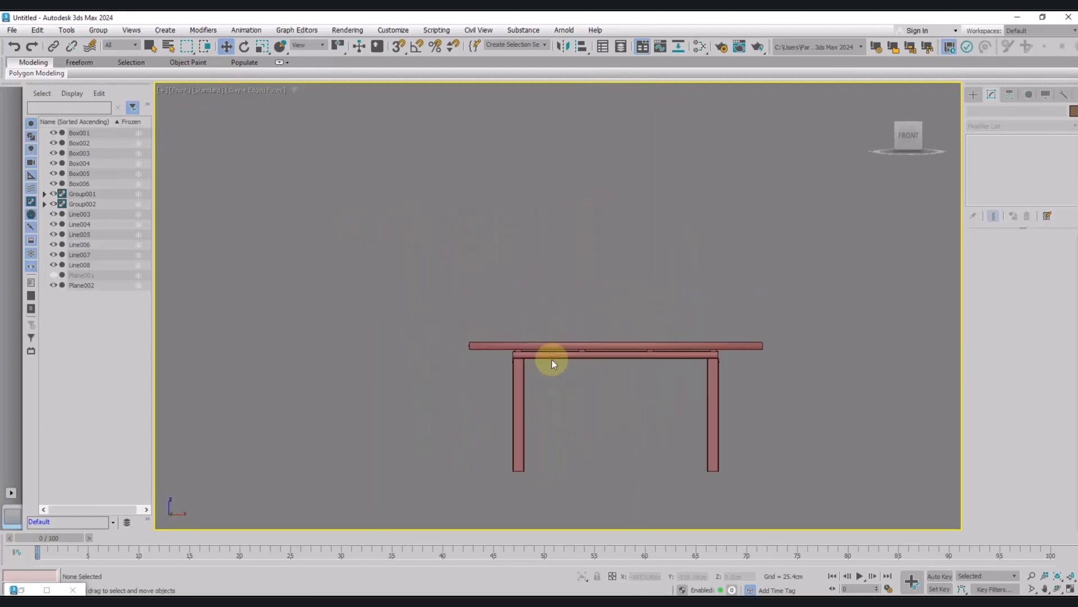
{"action": "scroll", "coordinate": [551, 359], "scroll_direction": "up", "scroll_amount": 5}
{"action": "scroll", "coordinate": [549, 332], "scroll_direction": "down", "scroll_amount": 5}
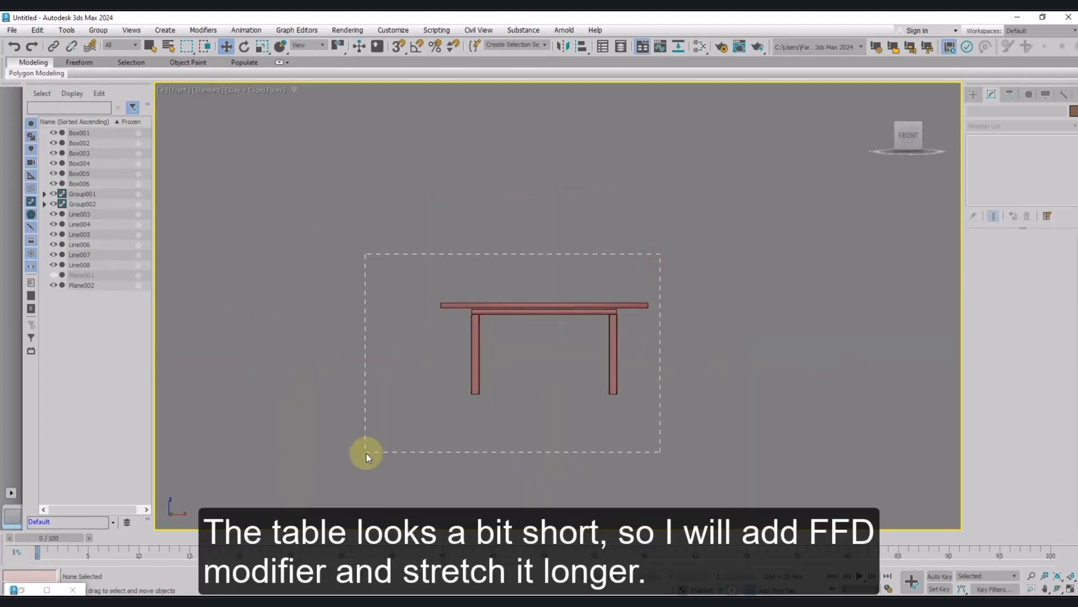
{"action": "left_click_drag", "start_coordinate": [366, 454], "coordinate": [366, 454]}
{"action": "left_click", "coordinate": [998, 125]}
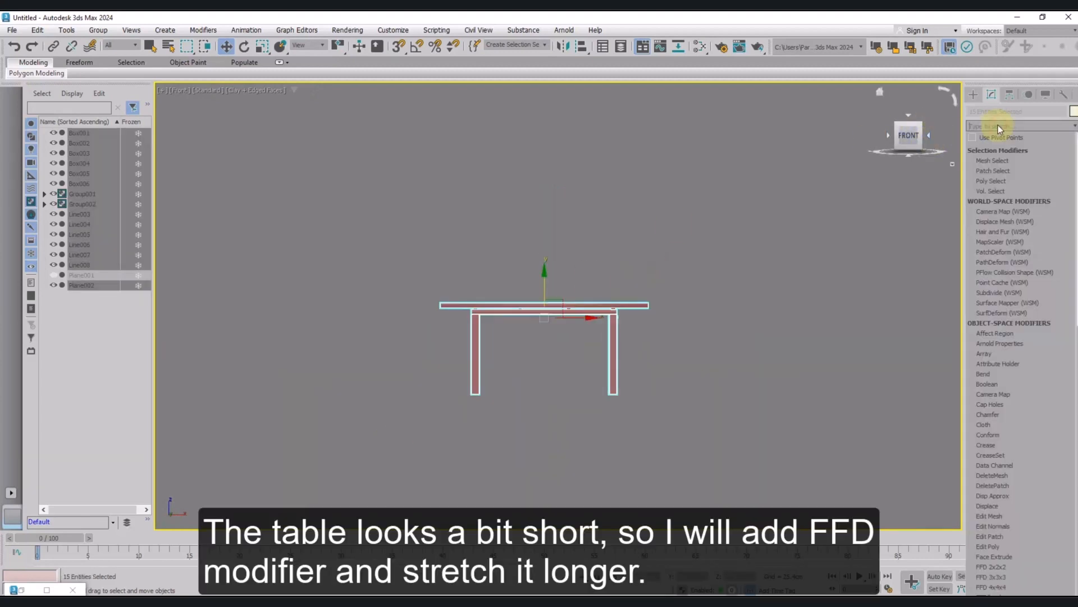
{"action": "type", "text": "ff"}
{"action": "left_click", "coordinate": [992, 170]}
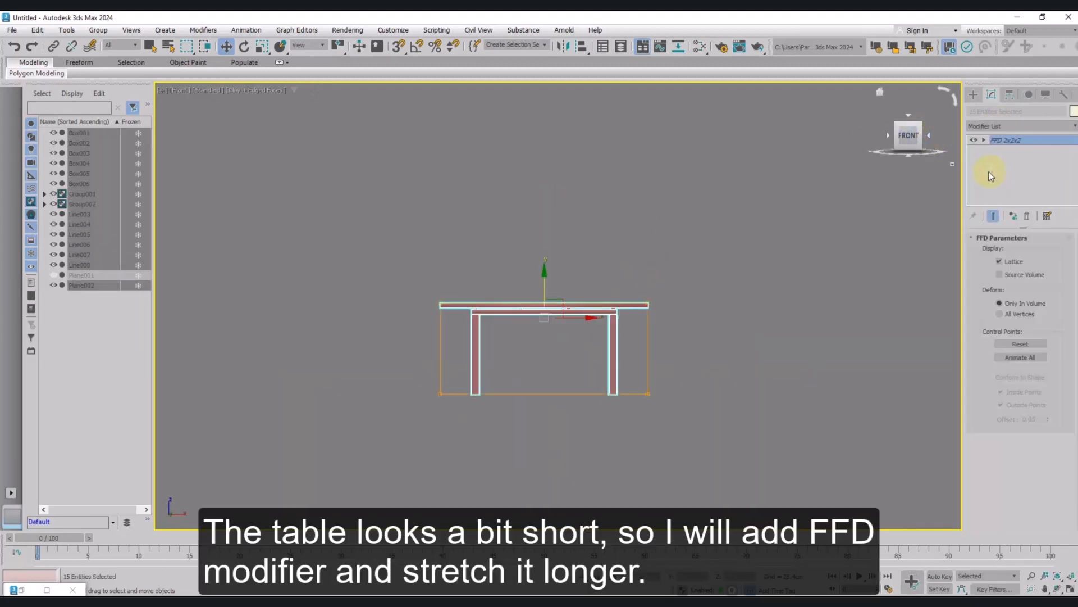
Move the FFD control points at the table's west end outward along X to lengthen the table, and leave control-point editing.
{"action": "left_click", "coordinate": [984, 141]}
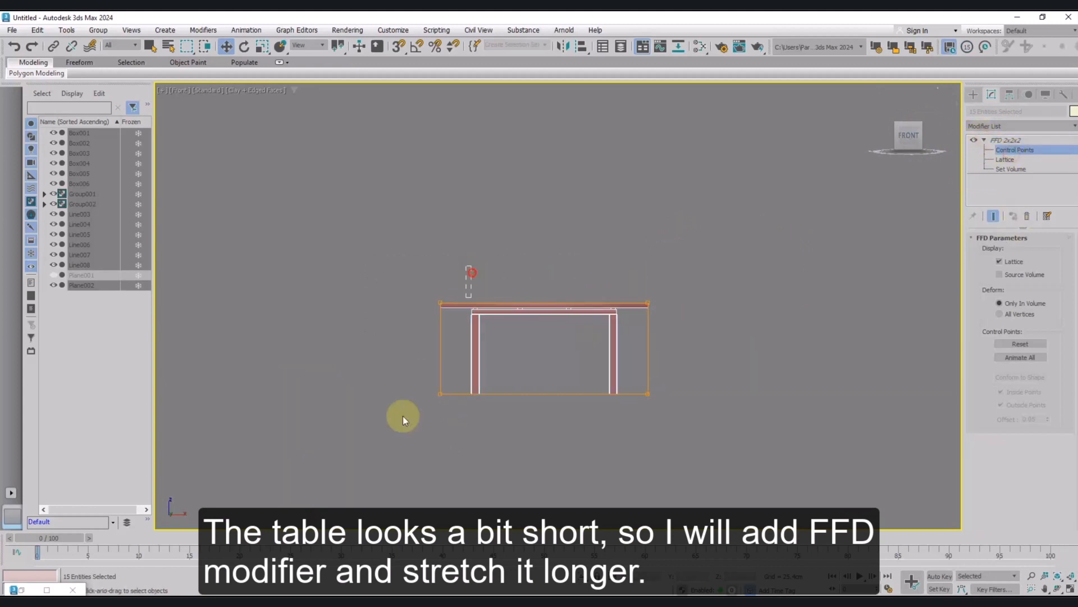
{"action": "left_click_drag", "start_coordinate": [403, 415], "coordinate": [466, 284]}
{"action": "left_click_drag", "start_coordinate": [472, 348], "coordinate": [436, 352]}
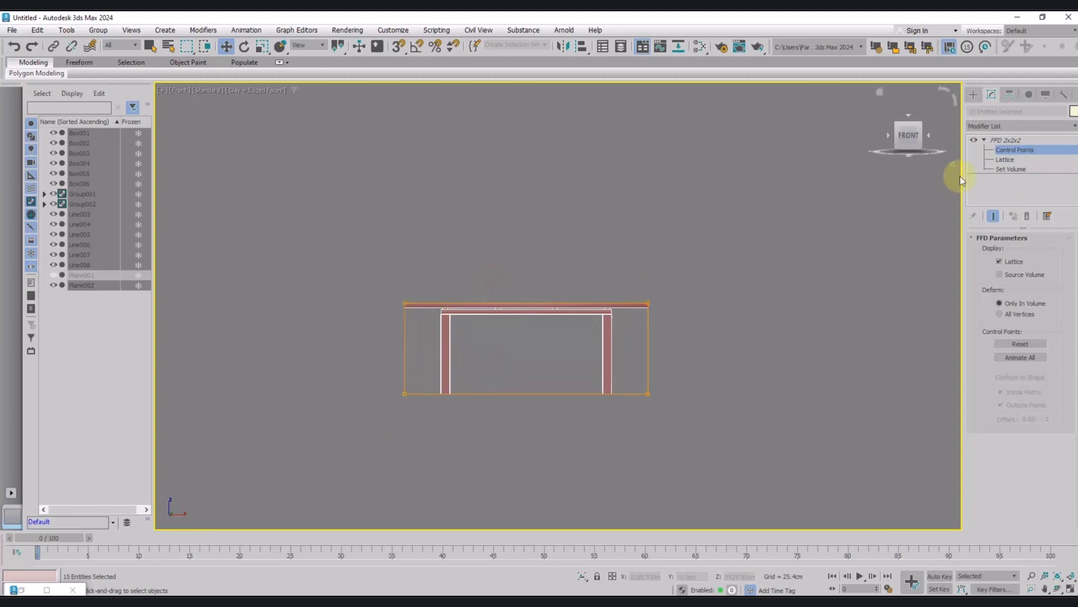
{"action": "left_click", "coordinate": [1005, 140]}
{"action": "left_click", "coordinate": [698, 245]}
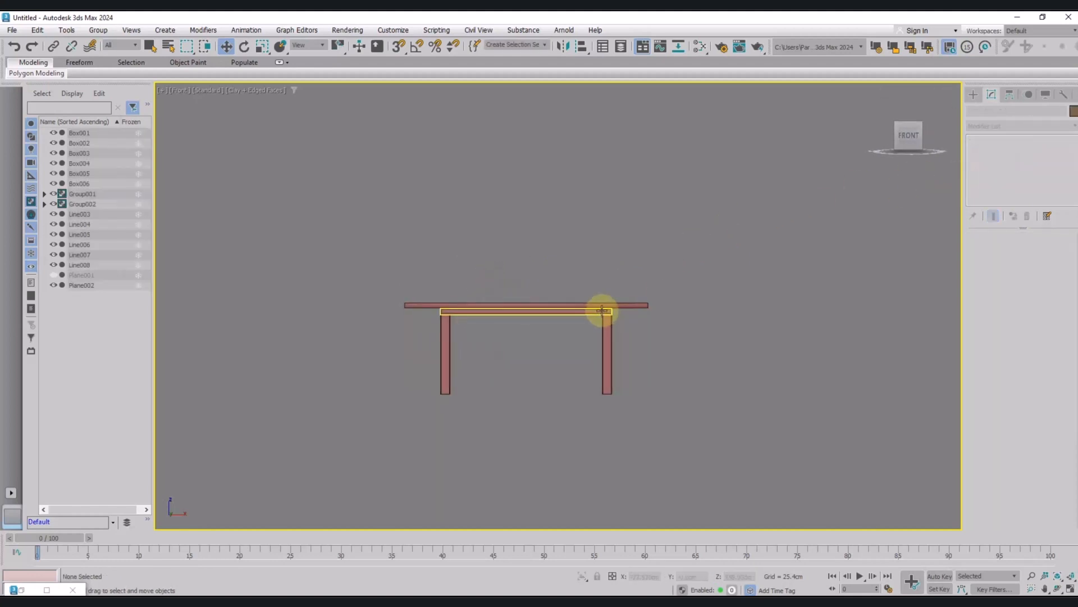
Examine the lengthened table in the perspective view and compare its proportions with the dining_table.jpg reference photo.
{"action": "middle_click_drag", "start_coordinate": [659, 274], "coordinate": [474, 342], "text": "alt"}
{"action": "key", "text": "p"}
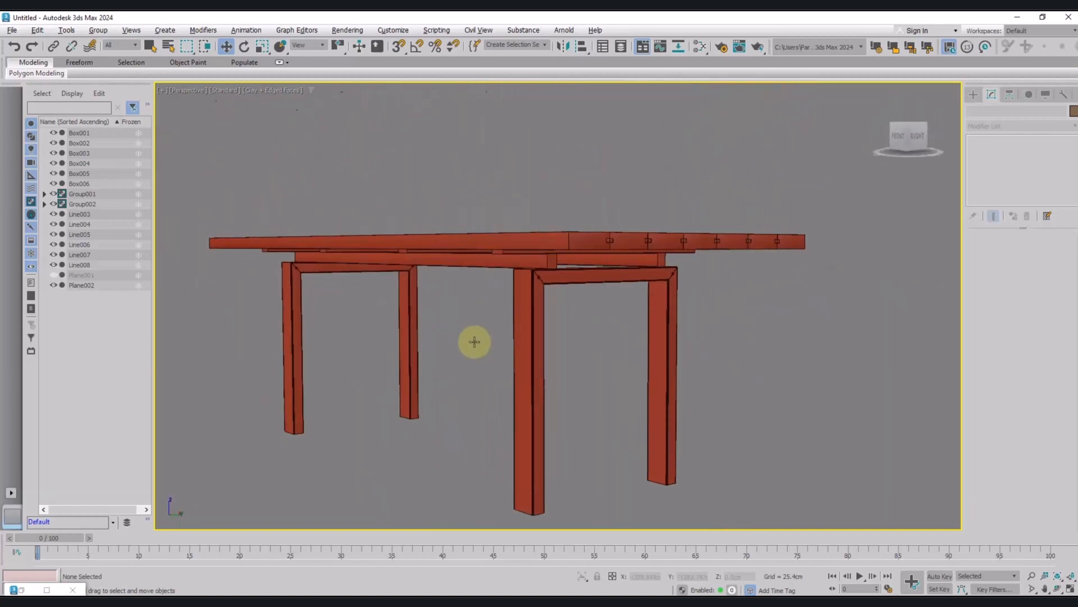
{"action": "scroll", "coordinate": [534, 279], "scroll_direction": "up", "scroll_amount": 5}
{"action": "scroll", "coordinate": [431, 349], "scroll_direction": "down", "scroll_amount": 10}
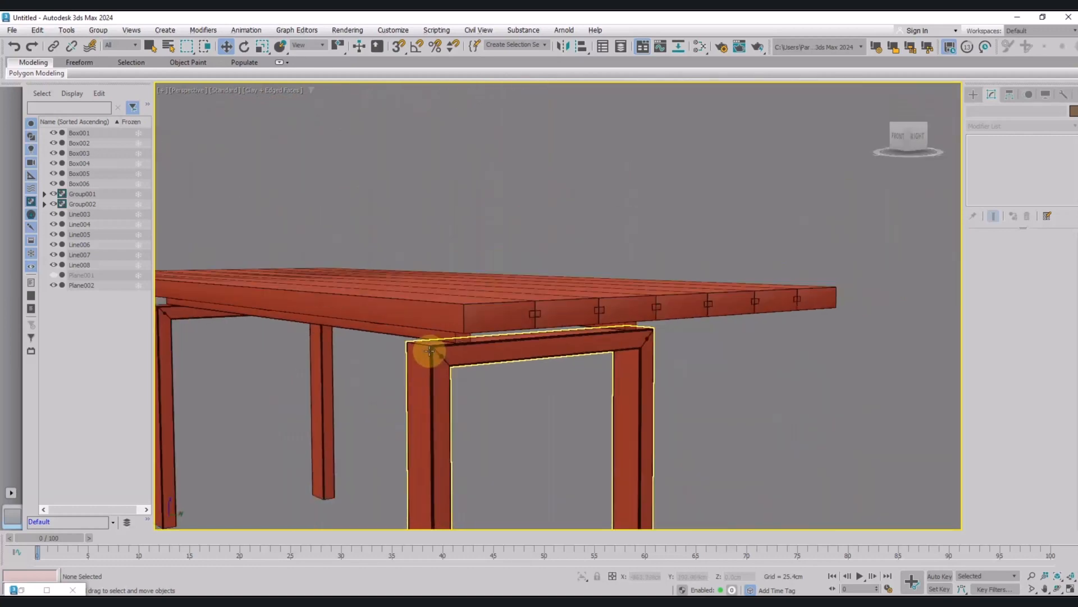
{"action": "middle_click_drag", "start_coordinate": [434, 348], "coordinate": [432, 346], "text": "alt"}
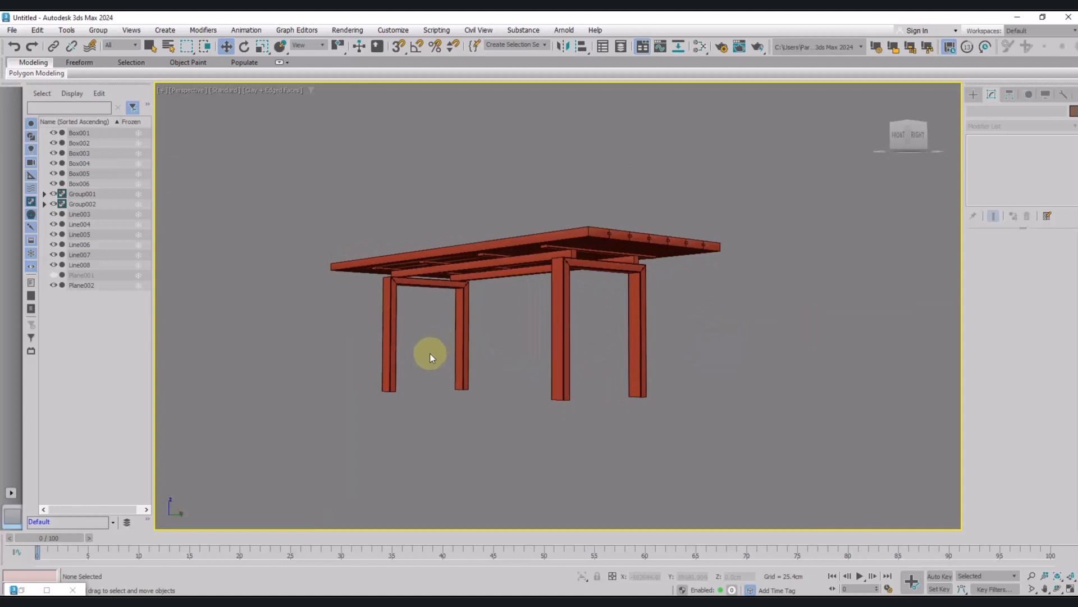
{"action": "left_click", "coordinate": [22, 590]}
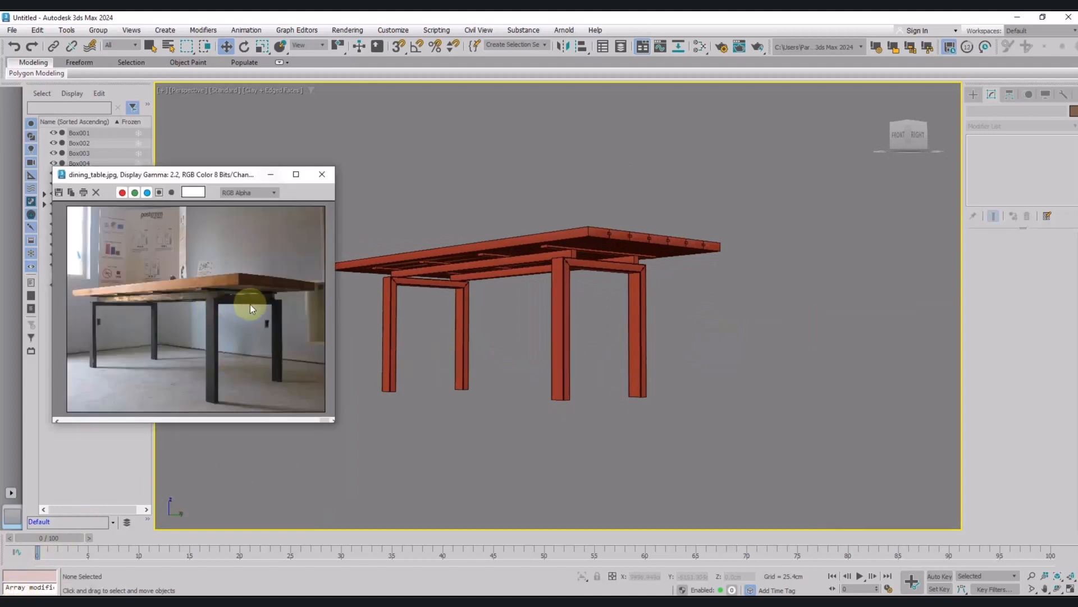
{"action": "middle_click_drag", "start_coordinate": [496, 319], "coordinate": [514, 350], "text": "alt"}
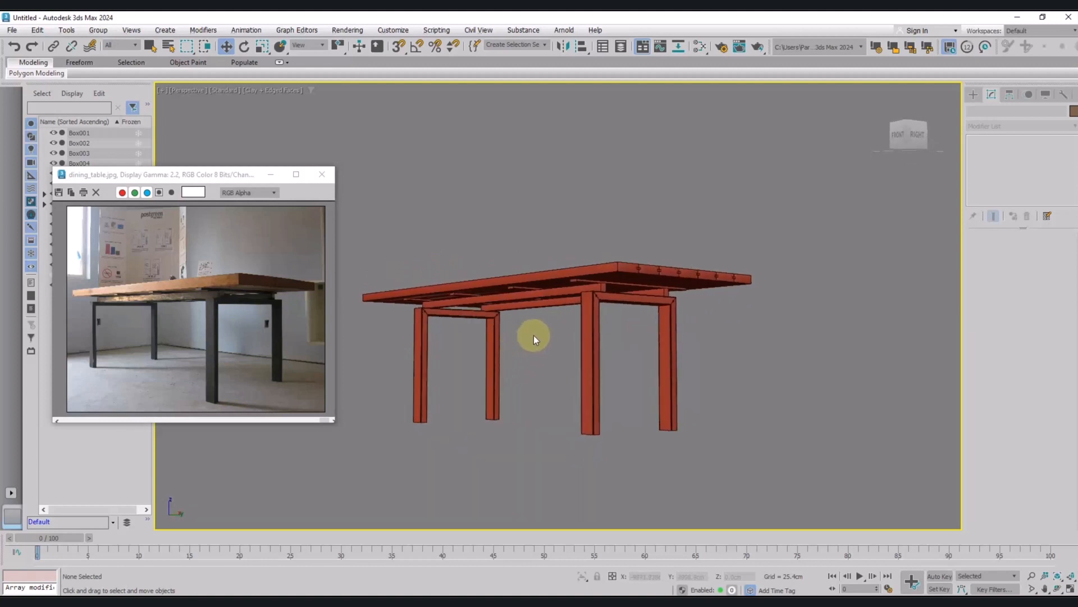